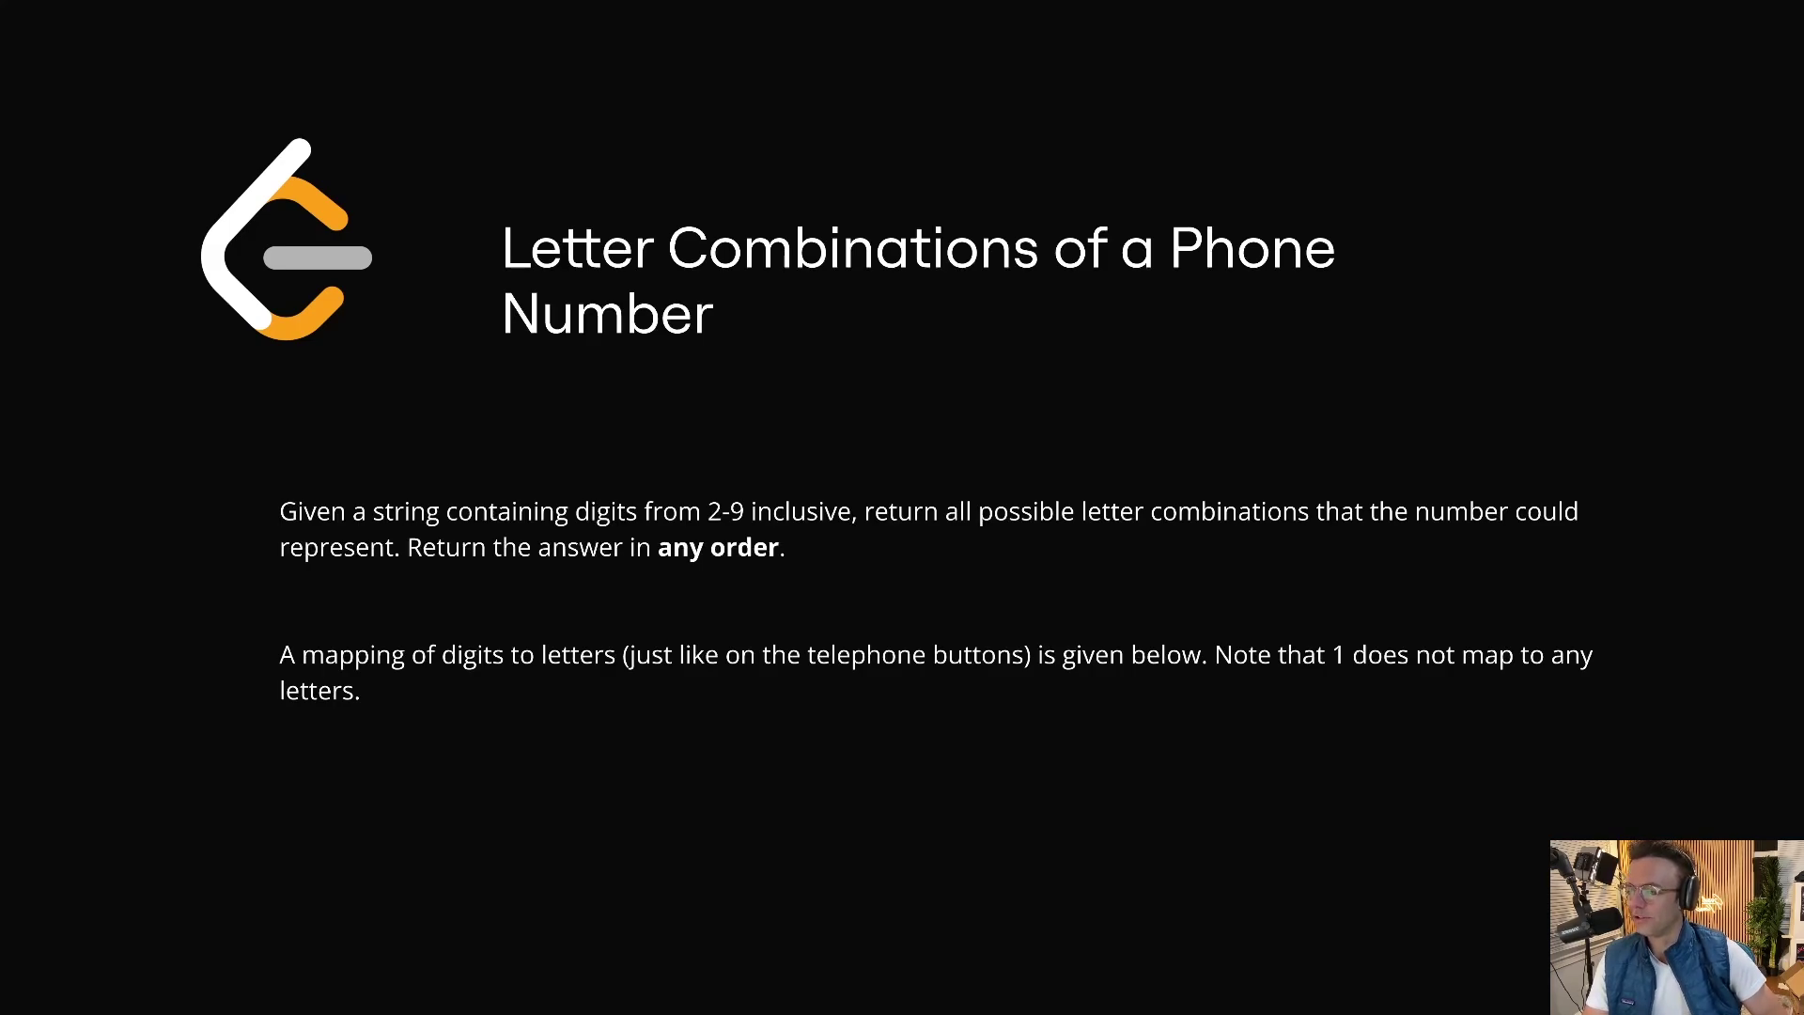
scroll(350, 437, down, 5)
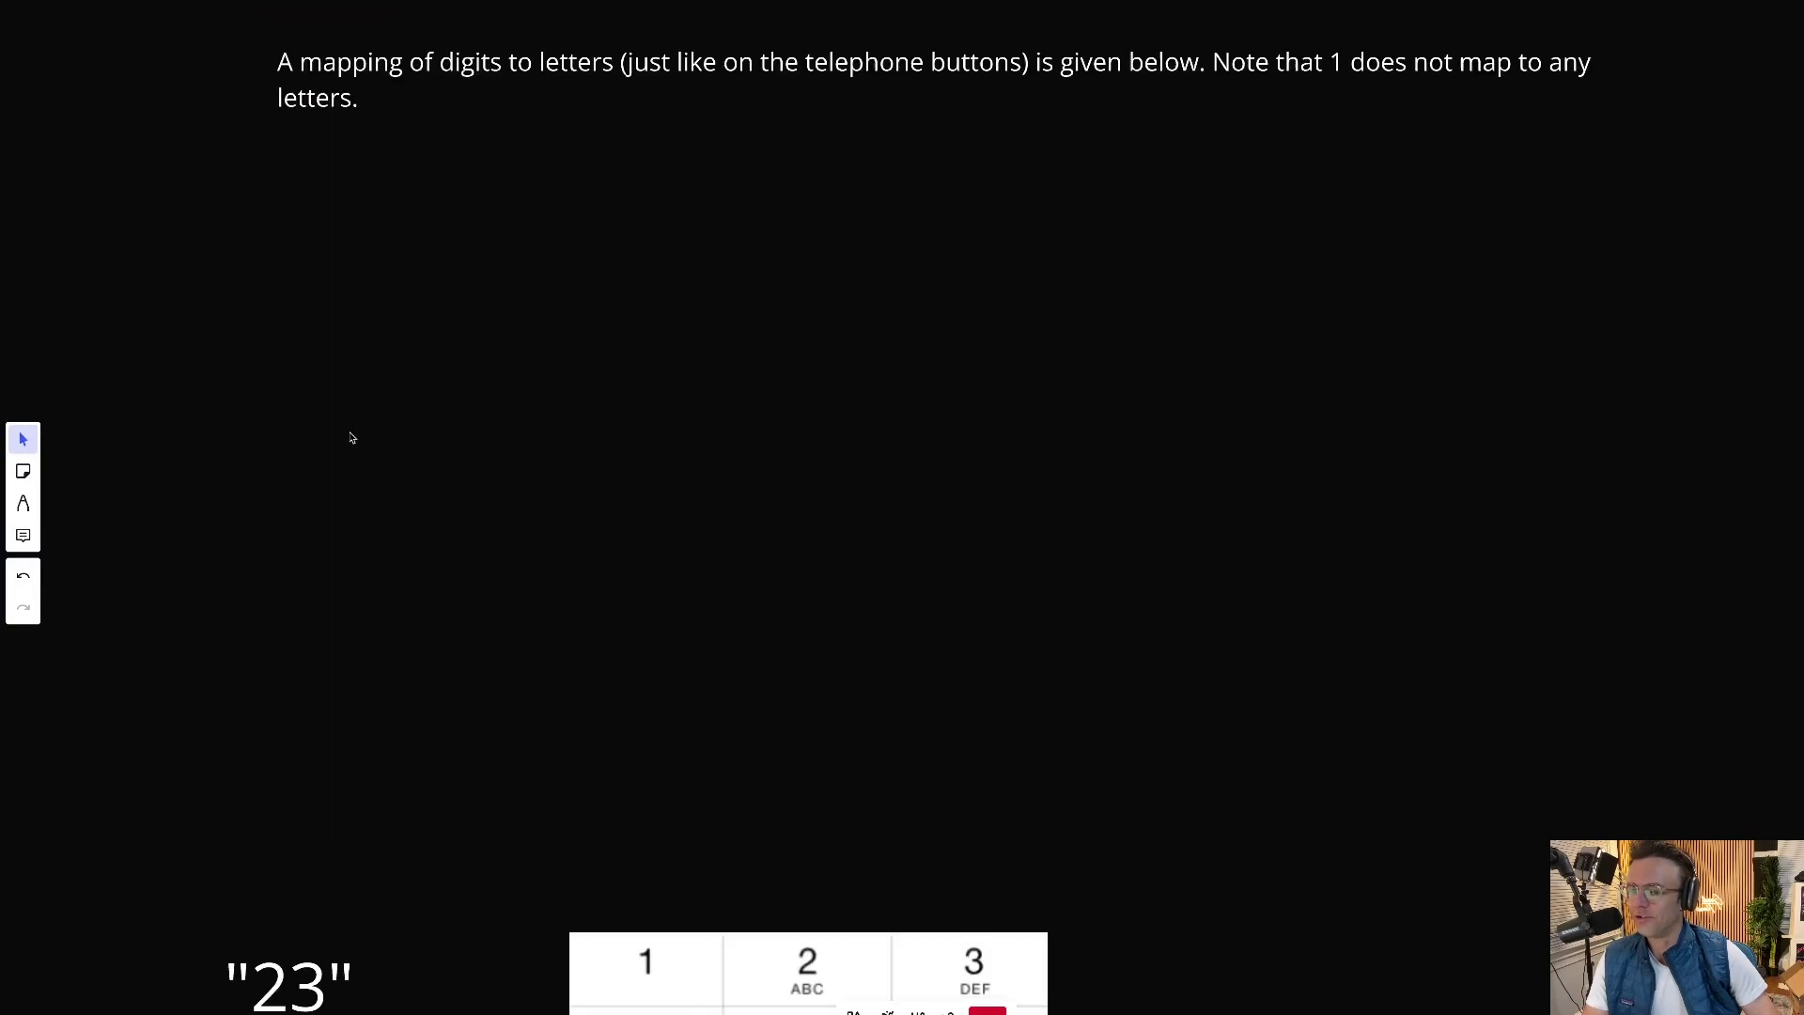
Step: Advance two slides to reach the enlarged phone keypad slide showing input "23"
key(Right)
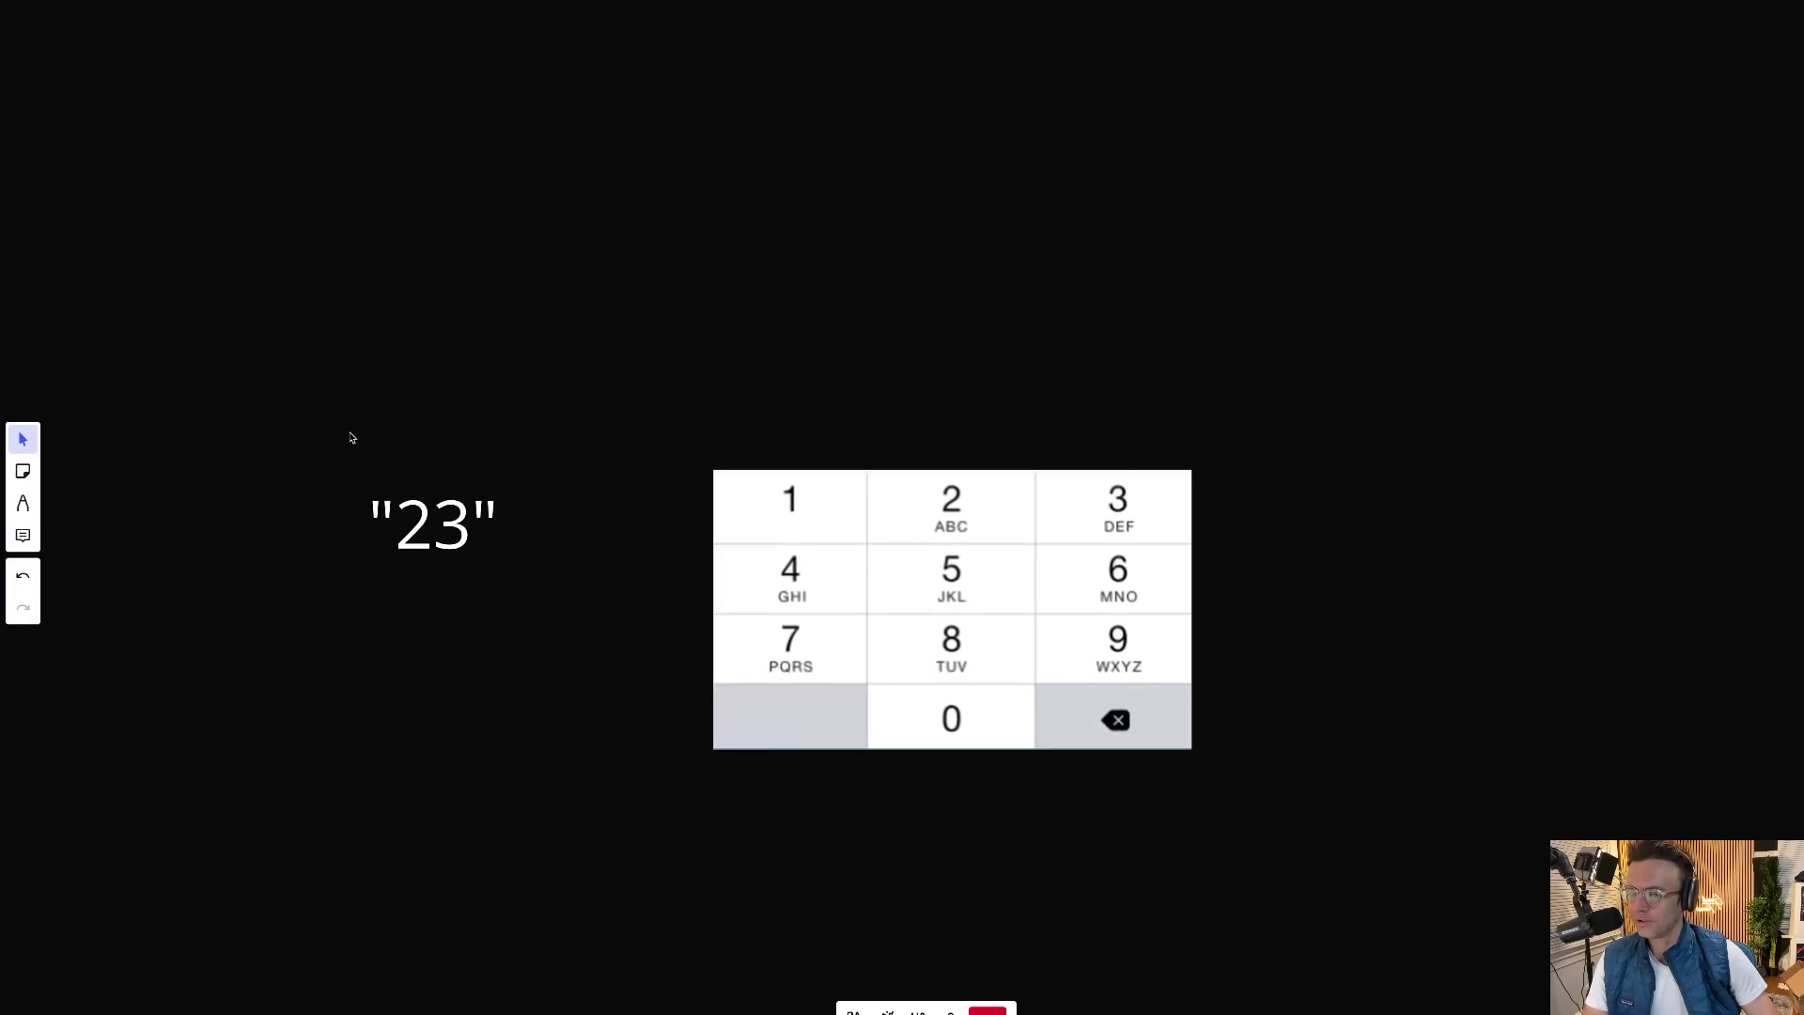
key(Right)
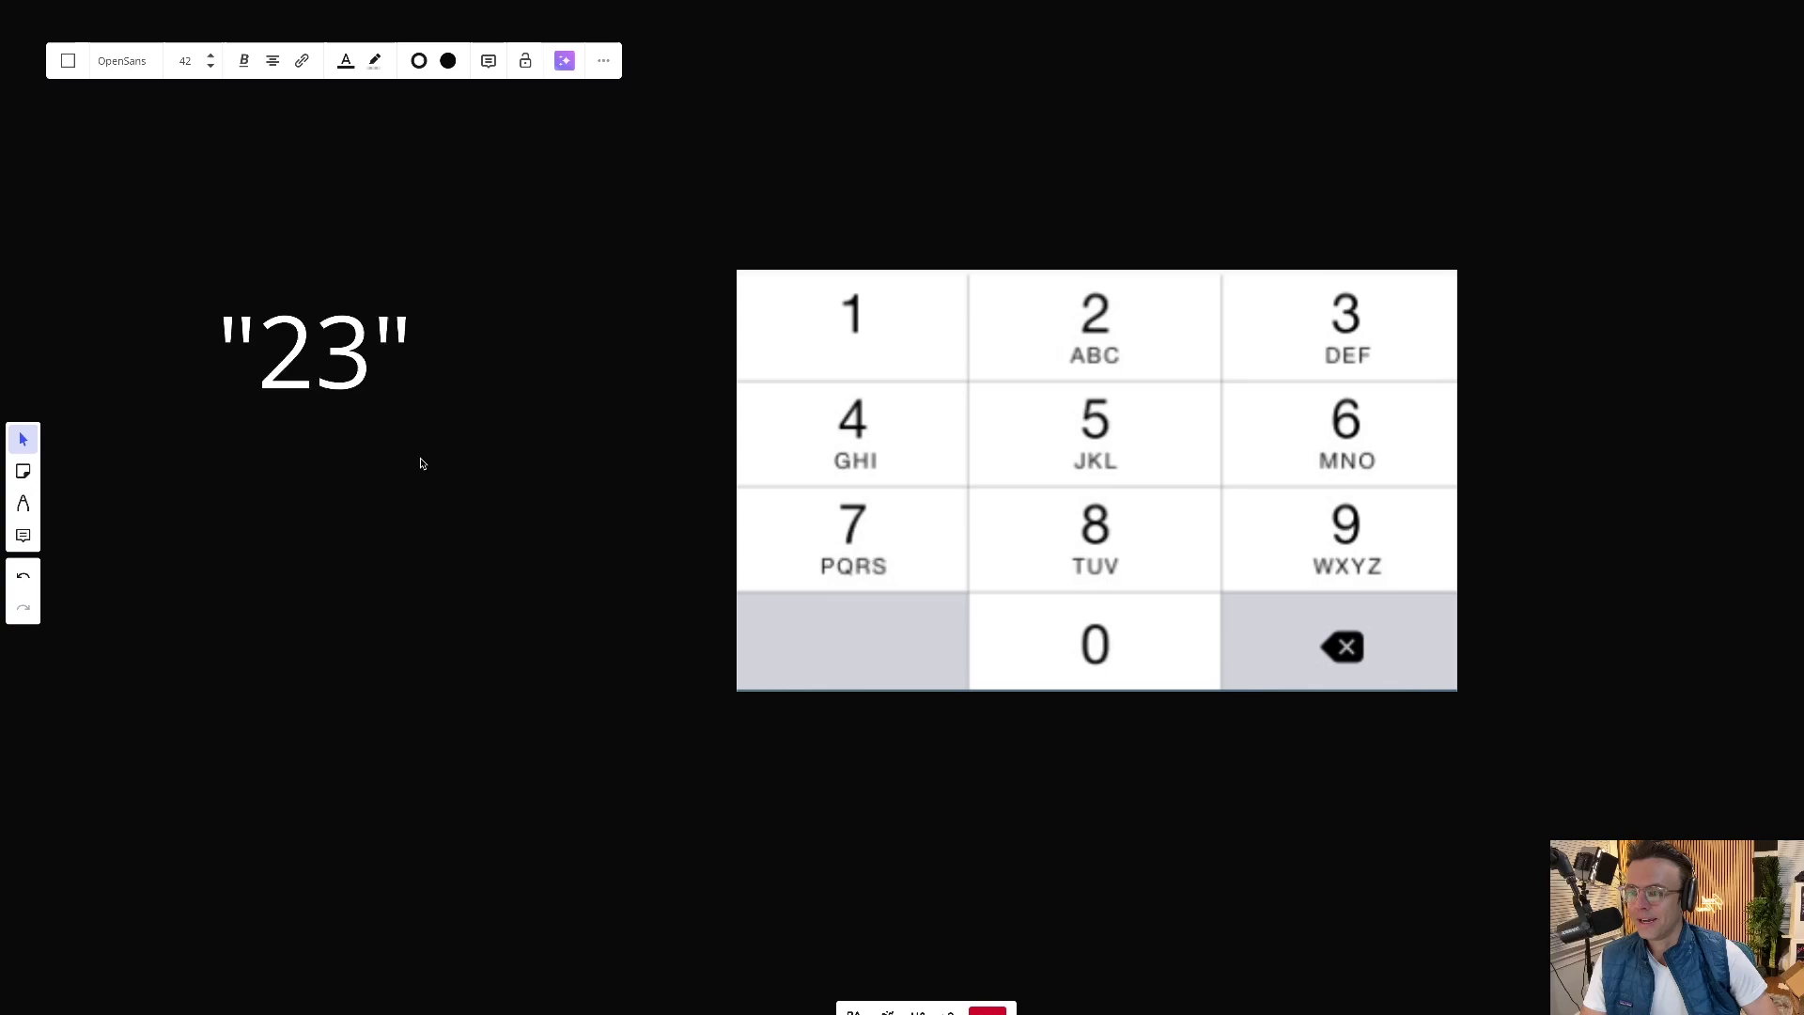
Step: Exit Present mode and move the expected combinations list above the keypad
click(987, 1008)
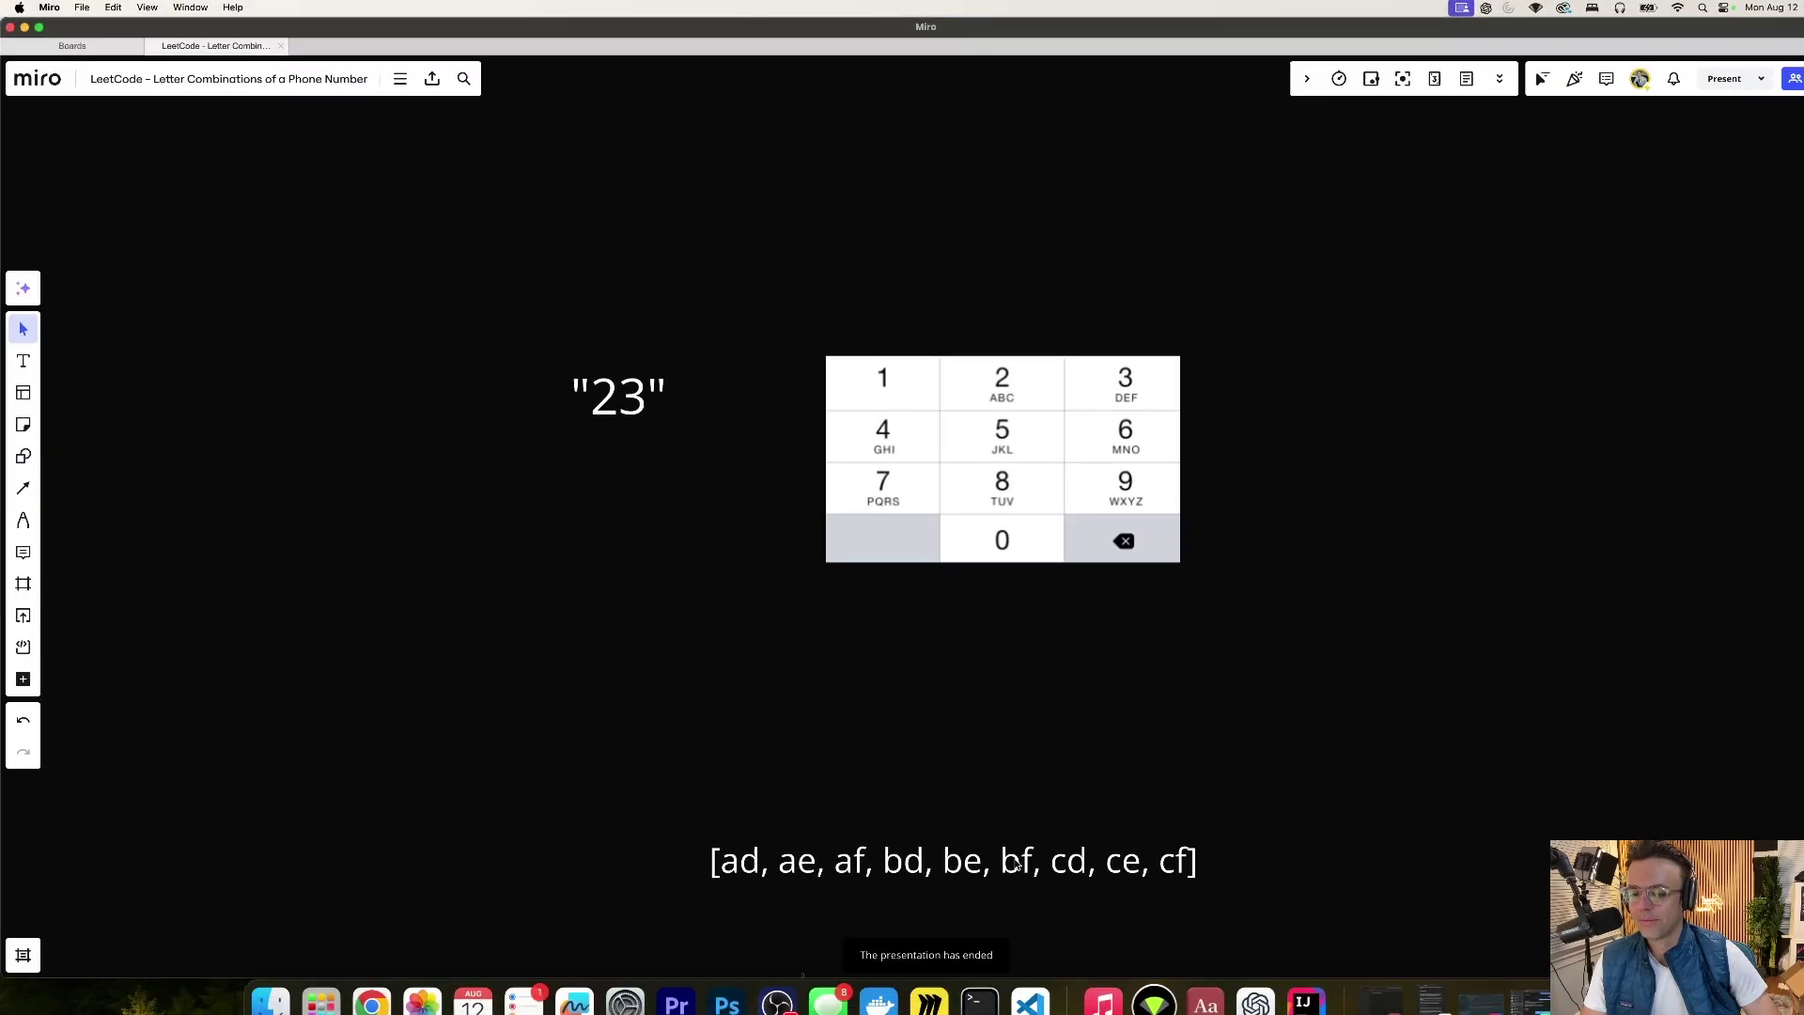
click(1017, 866)
mouse_move(1017, 866)
mouse_down()
mouse_move(1004, 714)
mouse_move(1095, 262)
mouse_up()
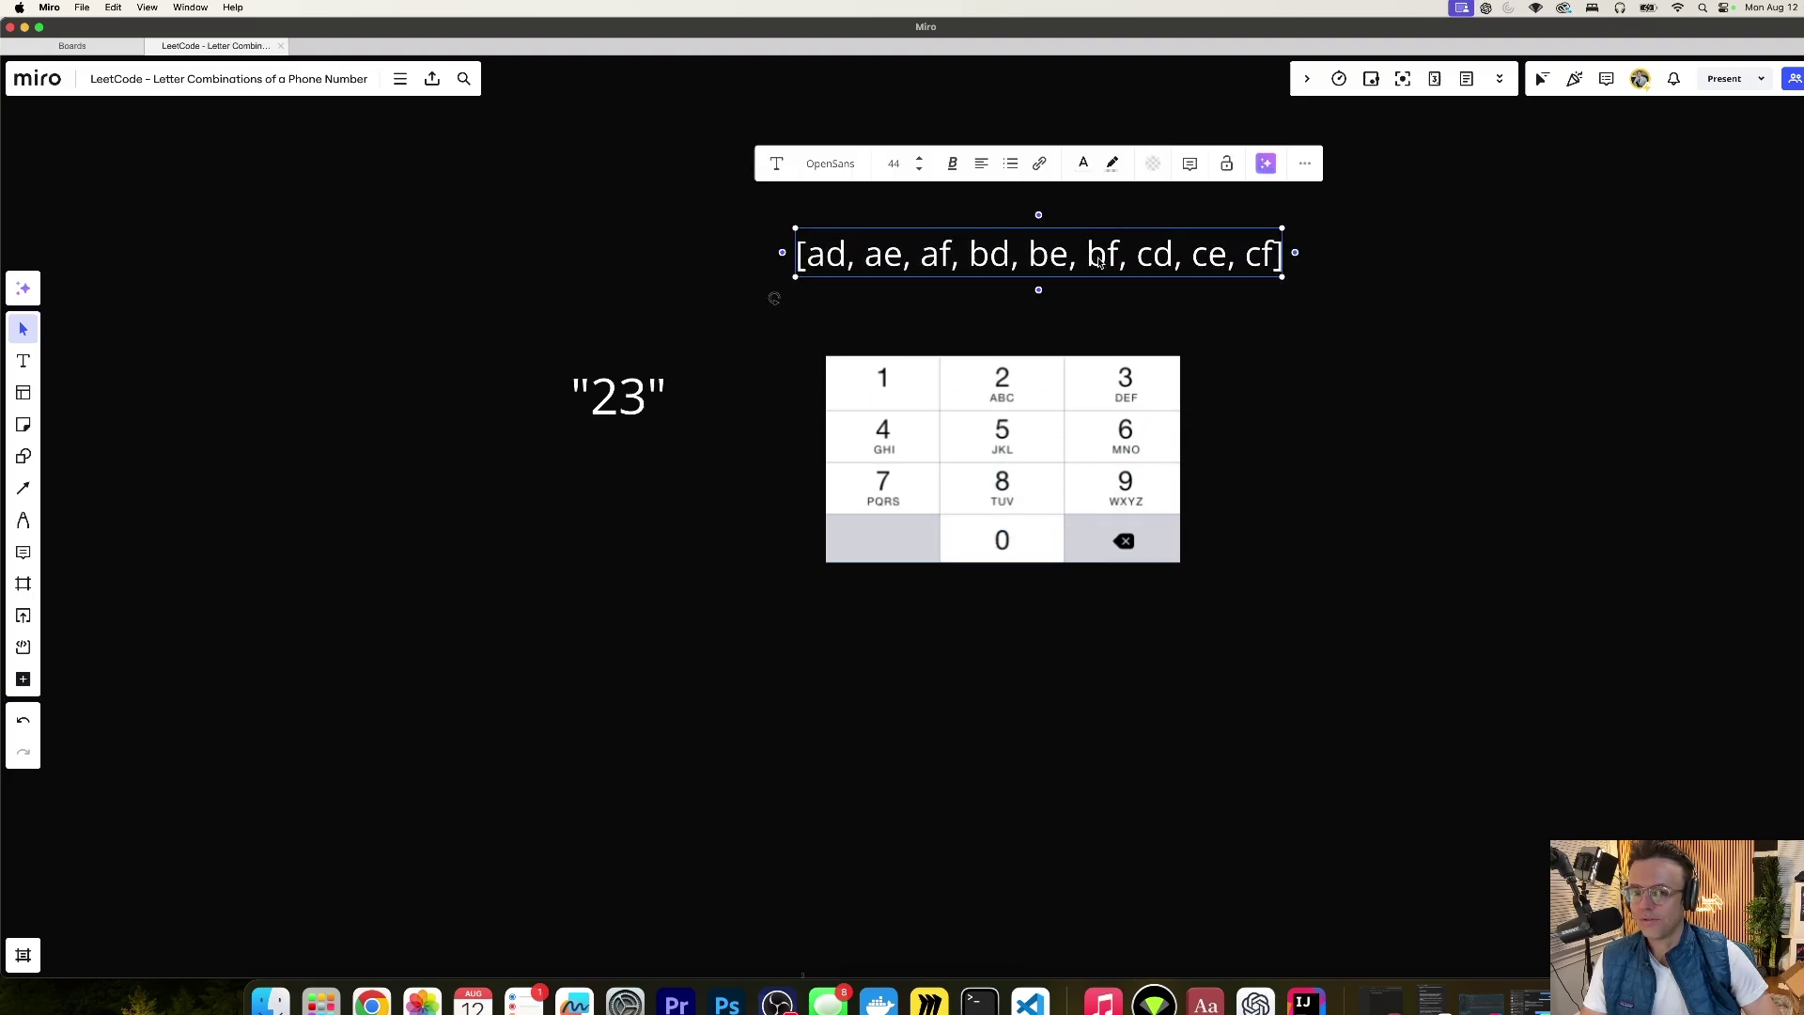
scroll(691, 498, right, 2)
scroll(690, 498, up, 3)
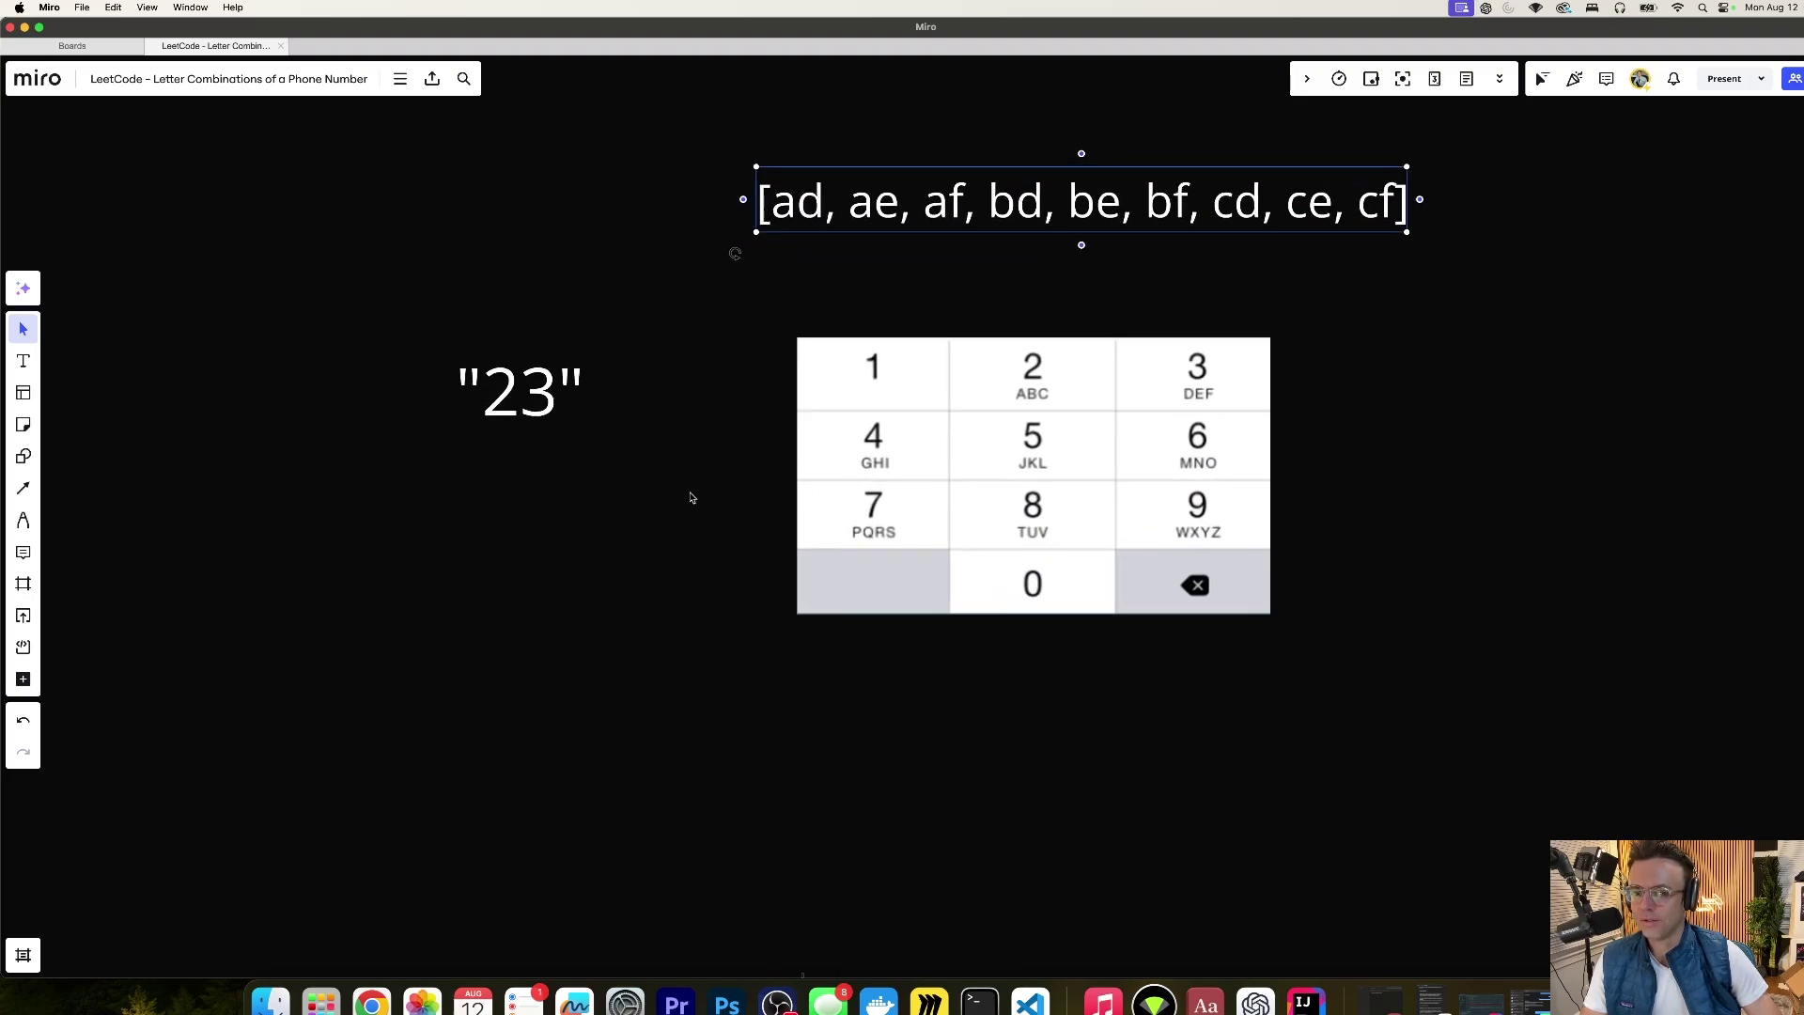
scroll(669, 515, up, 2)
scroll(669, 516, right, 1)
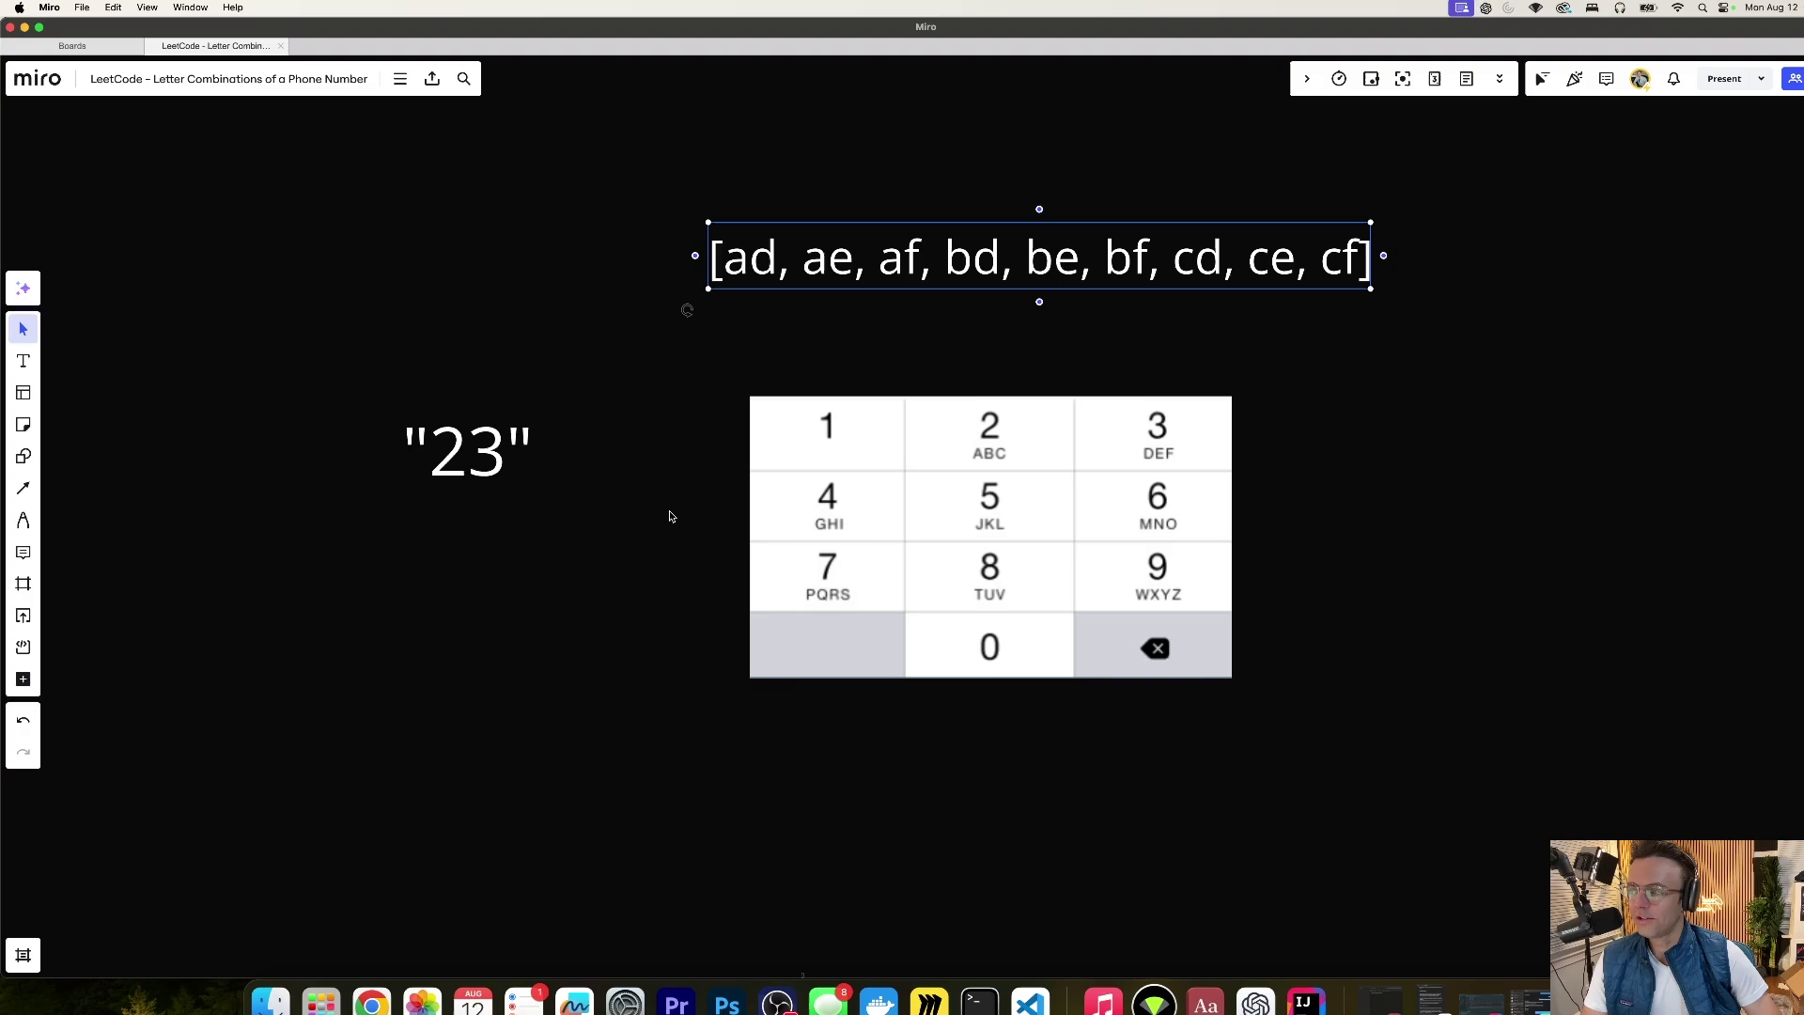
scroll(670, 515, right, 1)
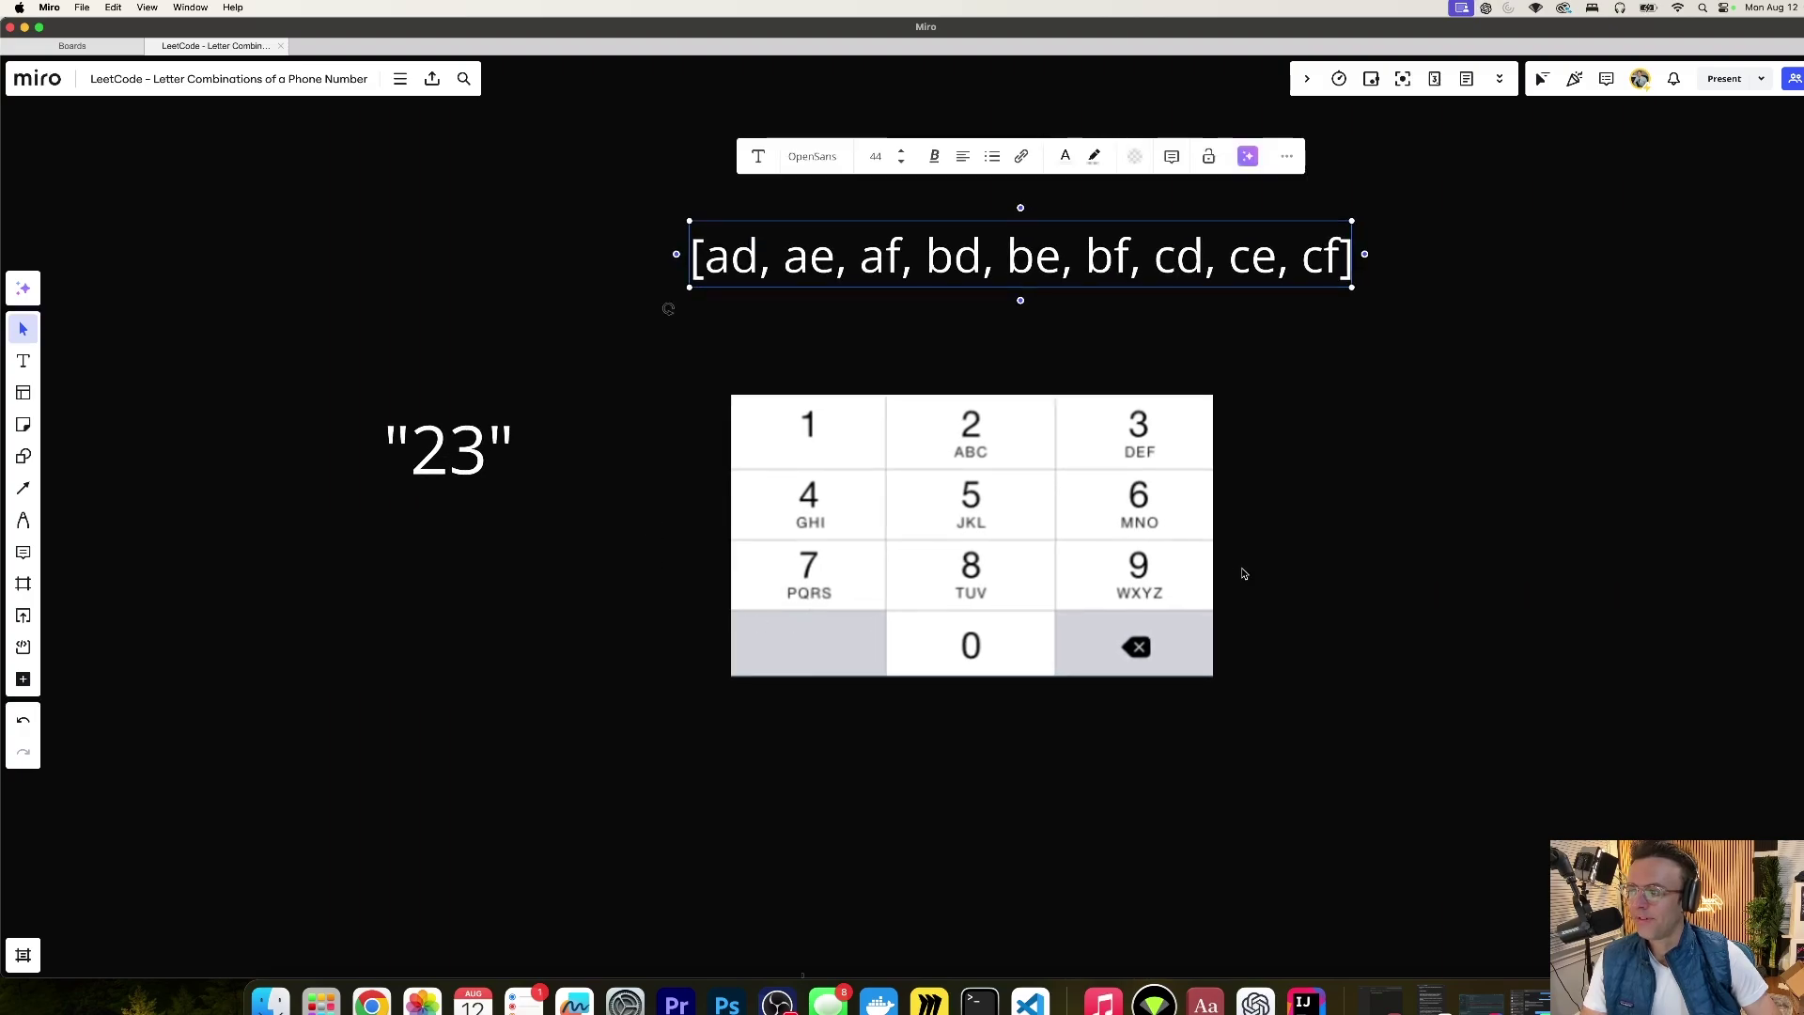
scroll(1312, 557, right, 1)
scroll(1311, 556, right, 1)
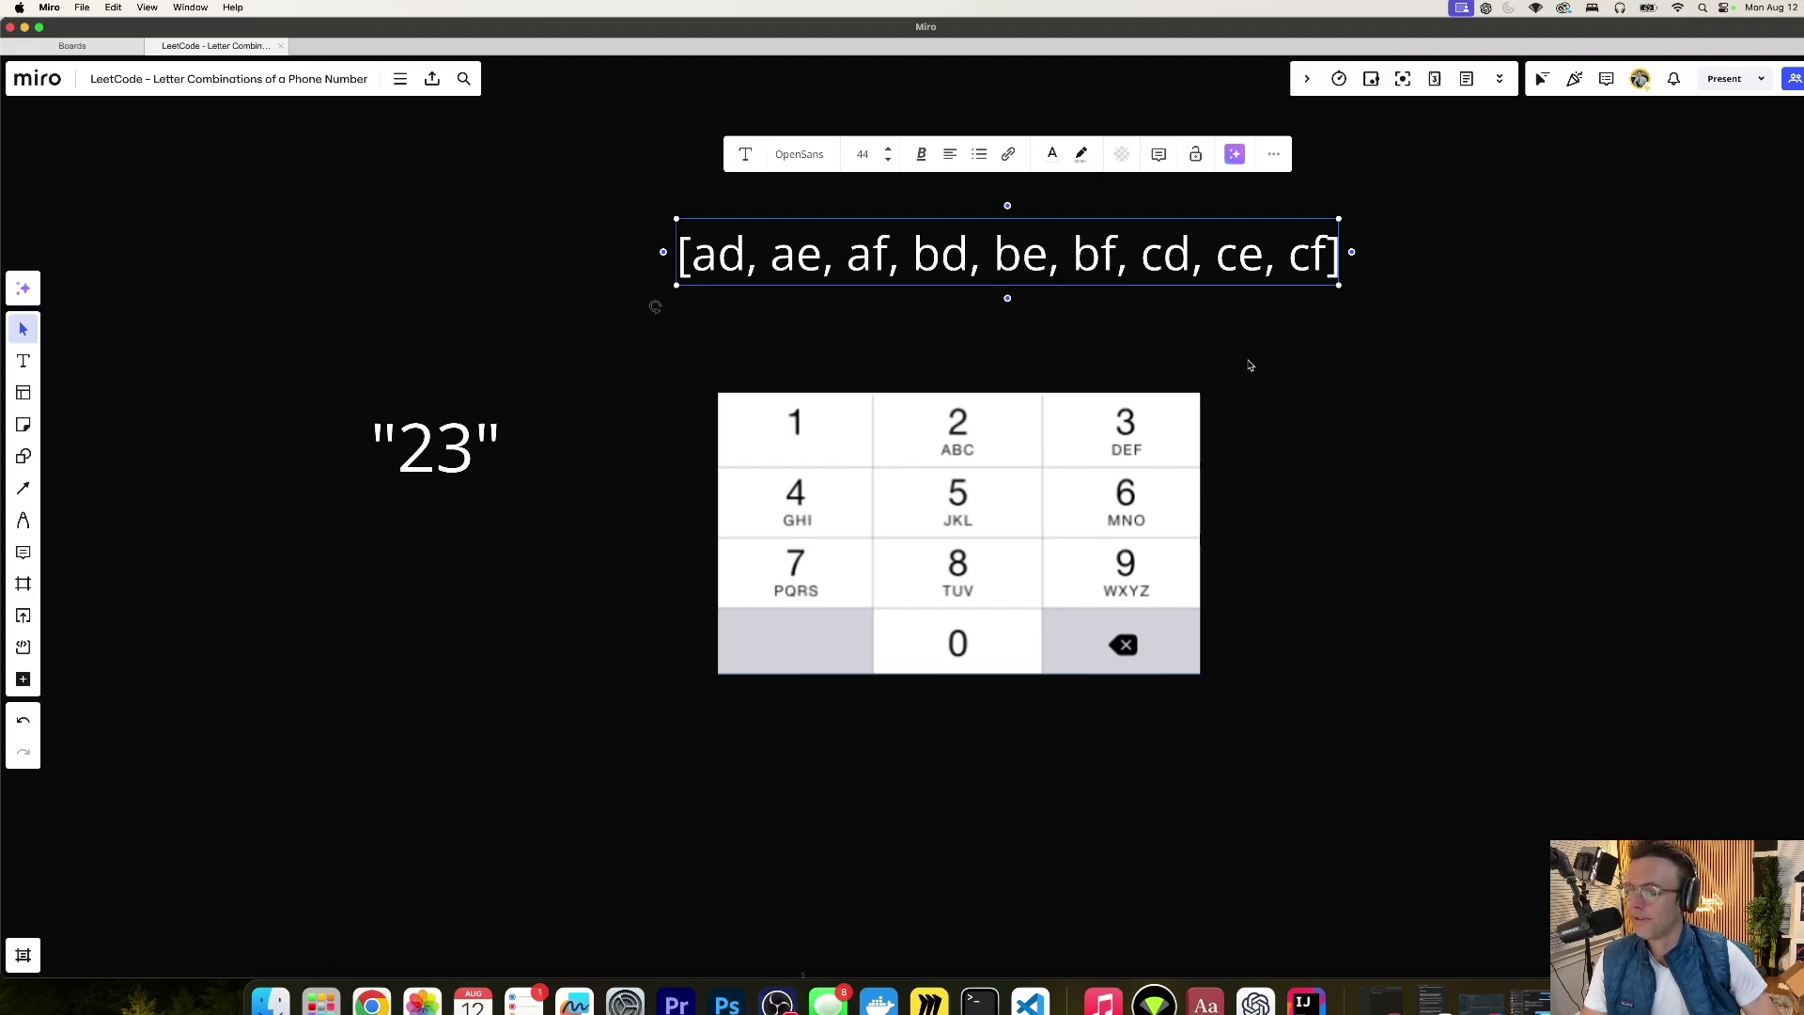
scroll(1247, 365, up, 1)
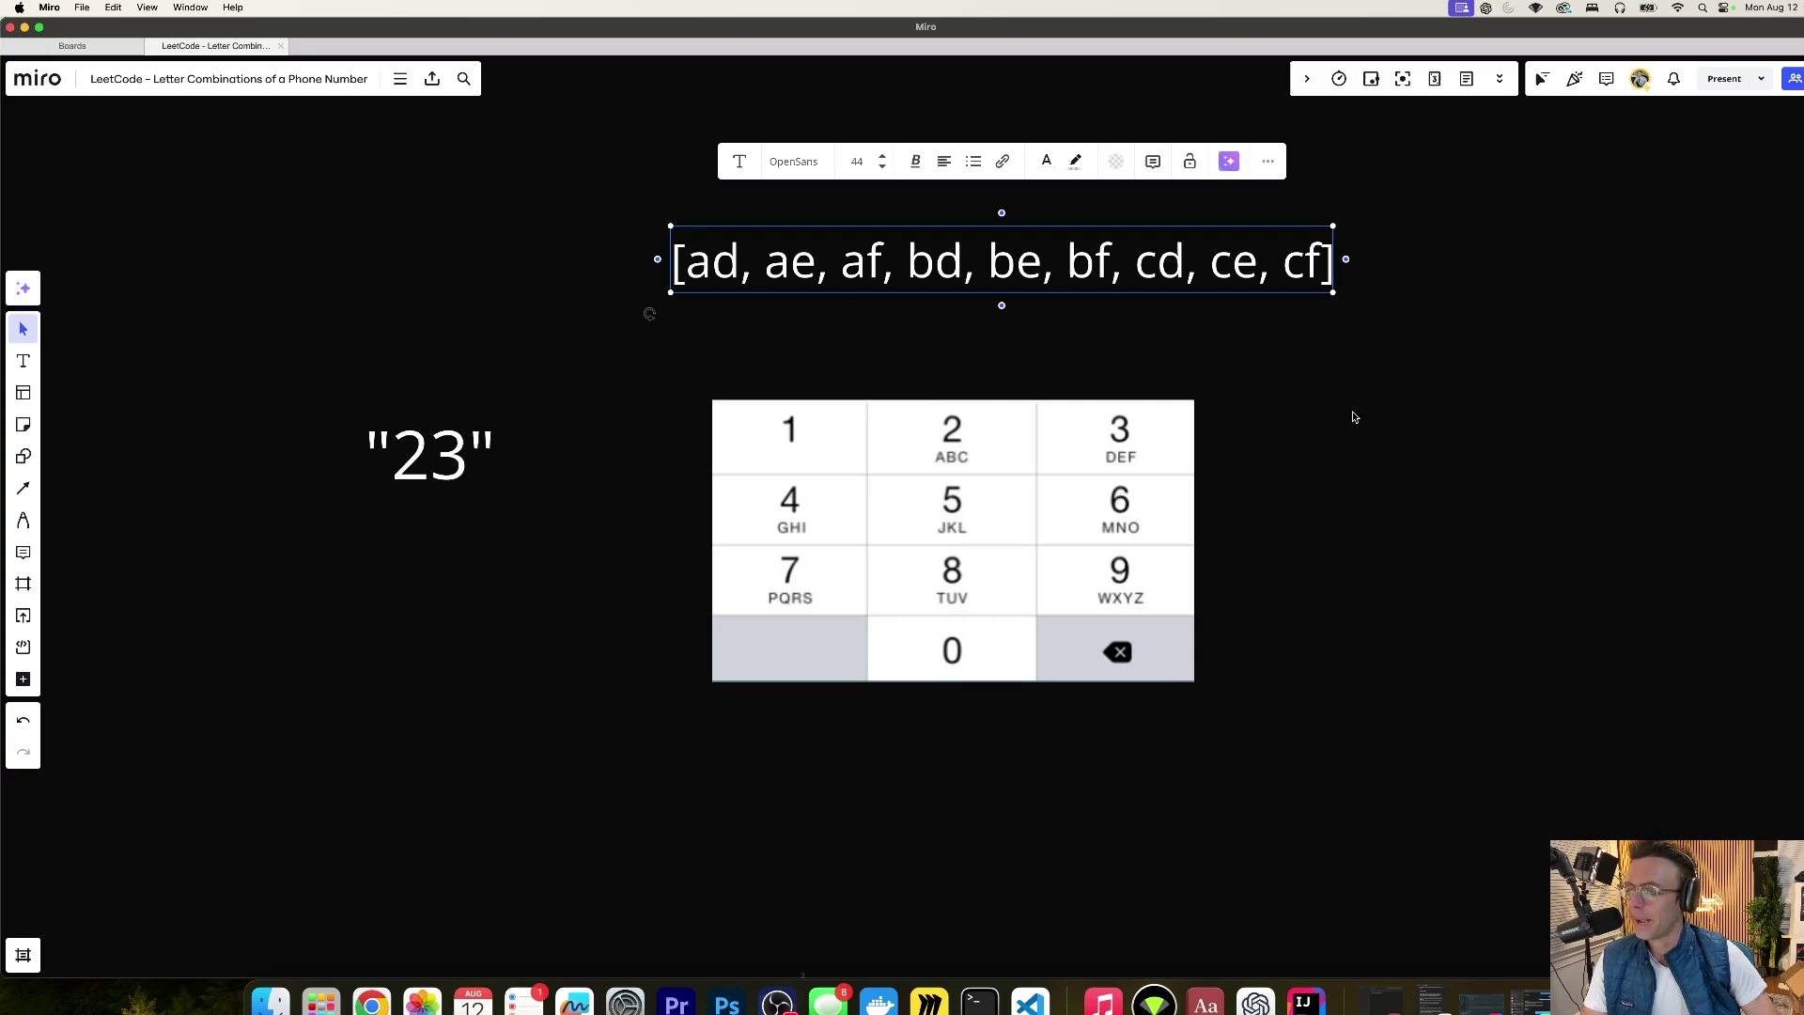
scroll(1353, 418, right, 1)
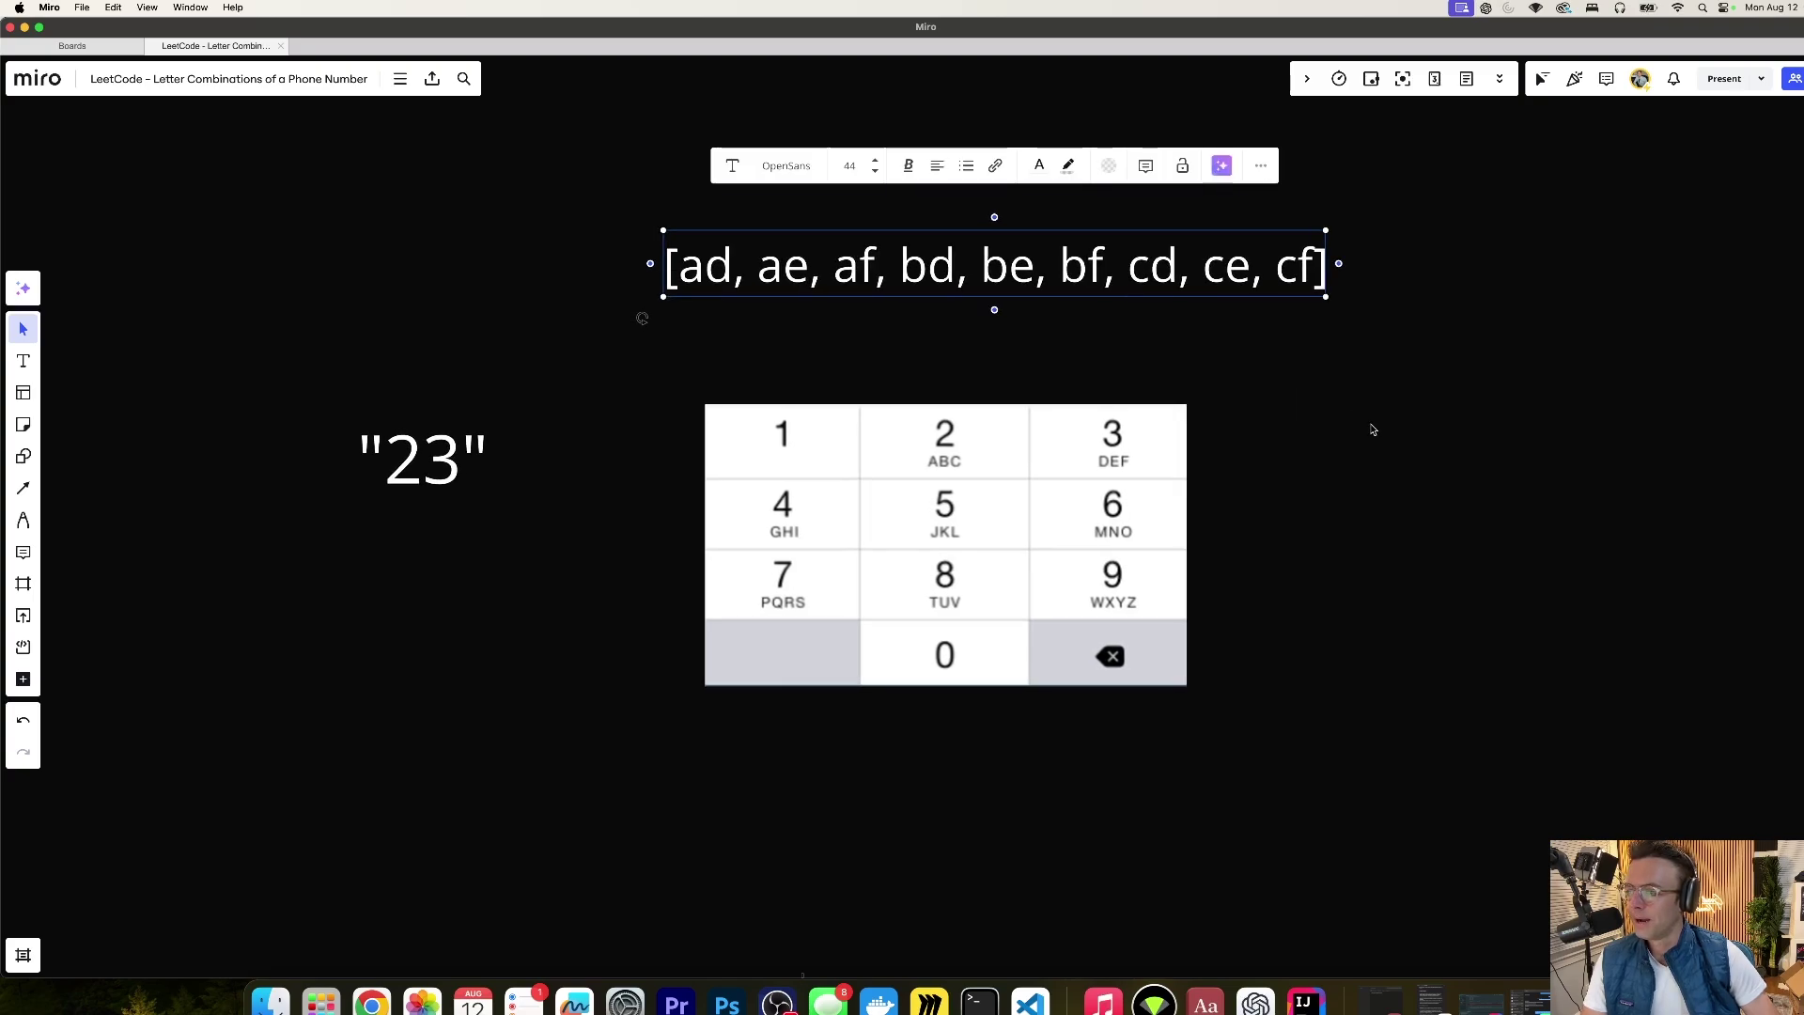
scroll(1372, 430, right, 2)
scroll(1370, 428, right, 5)
scroll(1373, 429, right, 10)
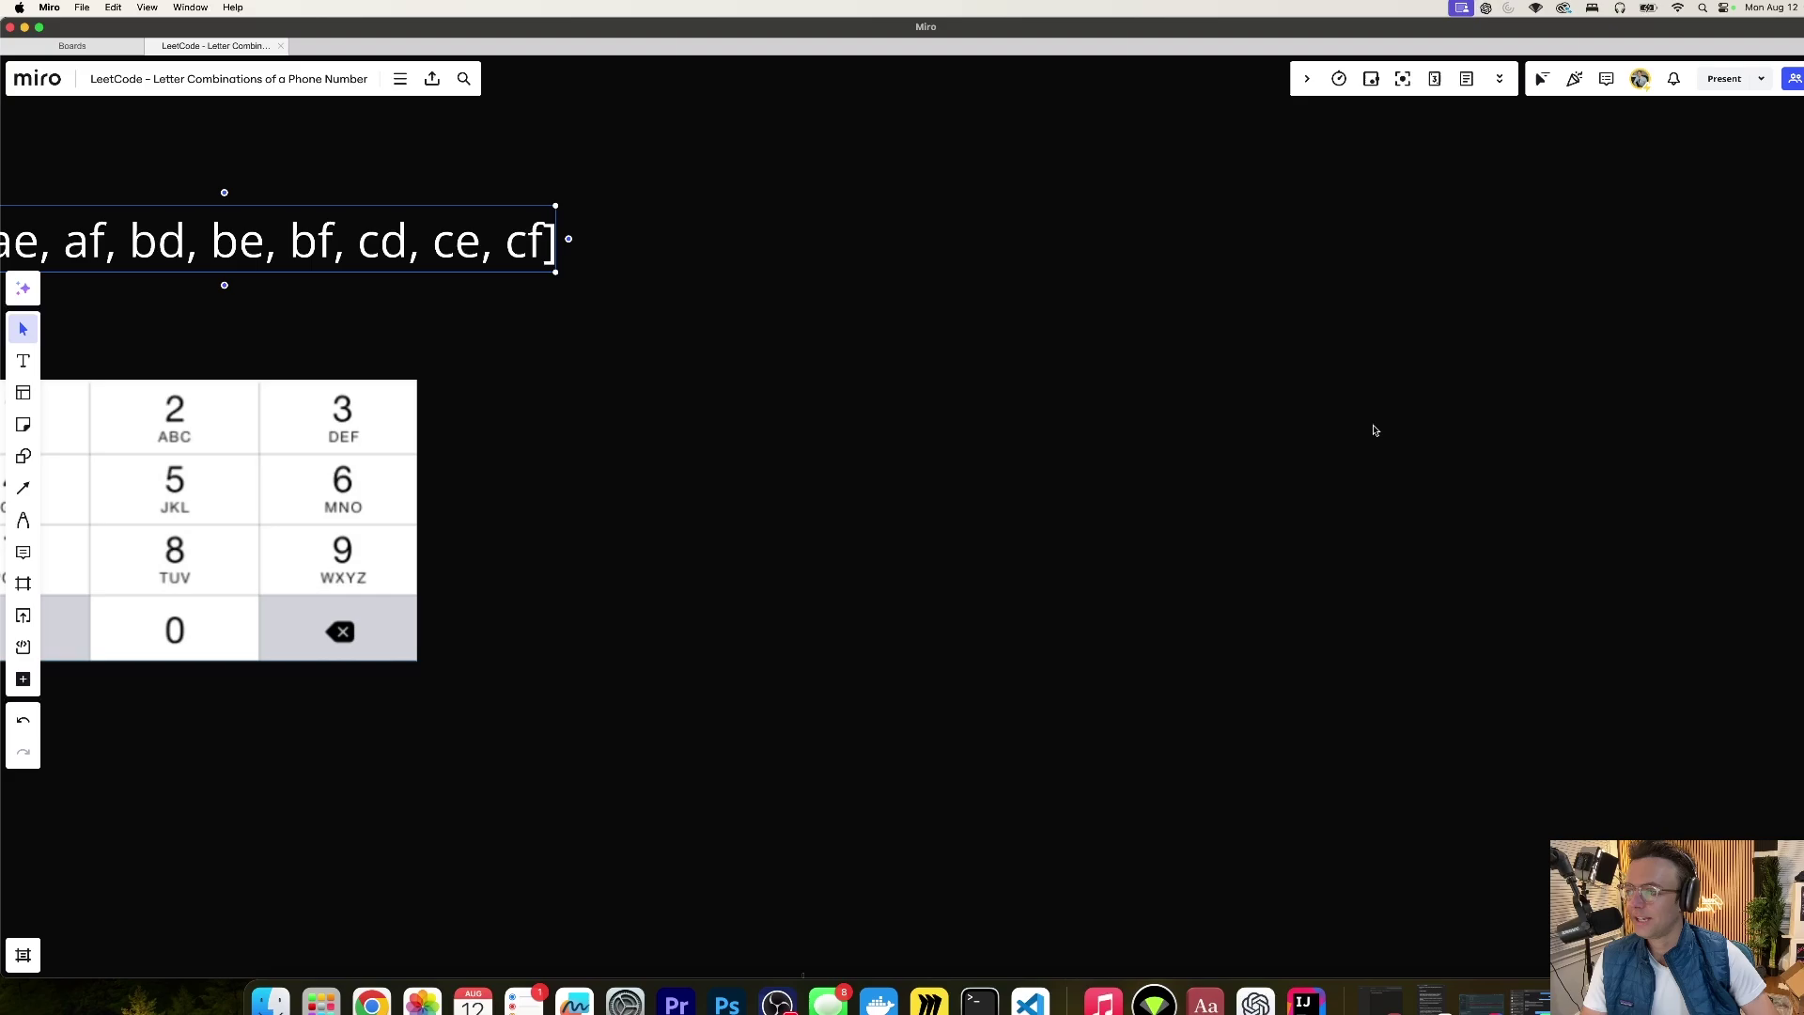
scroll(1373, 431, right, 5)
scroll(1373, 429, right, 5)
scroll(1373, 430, right, 8)
scroll(1374, 431, right, 1)
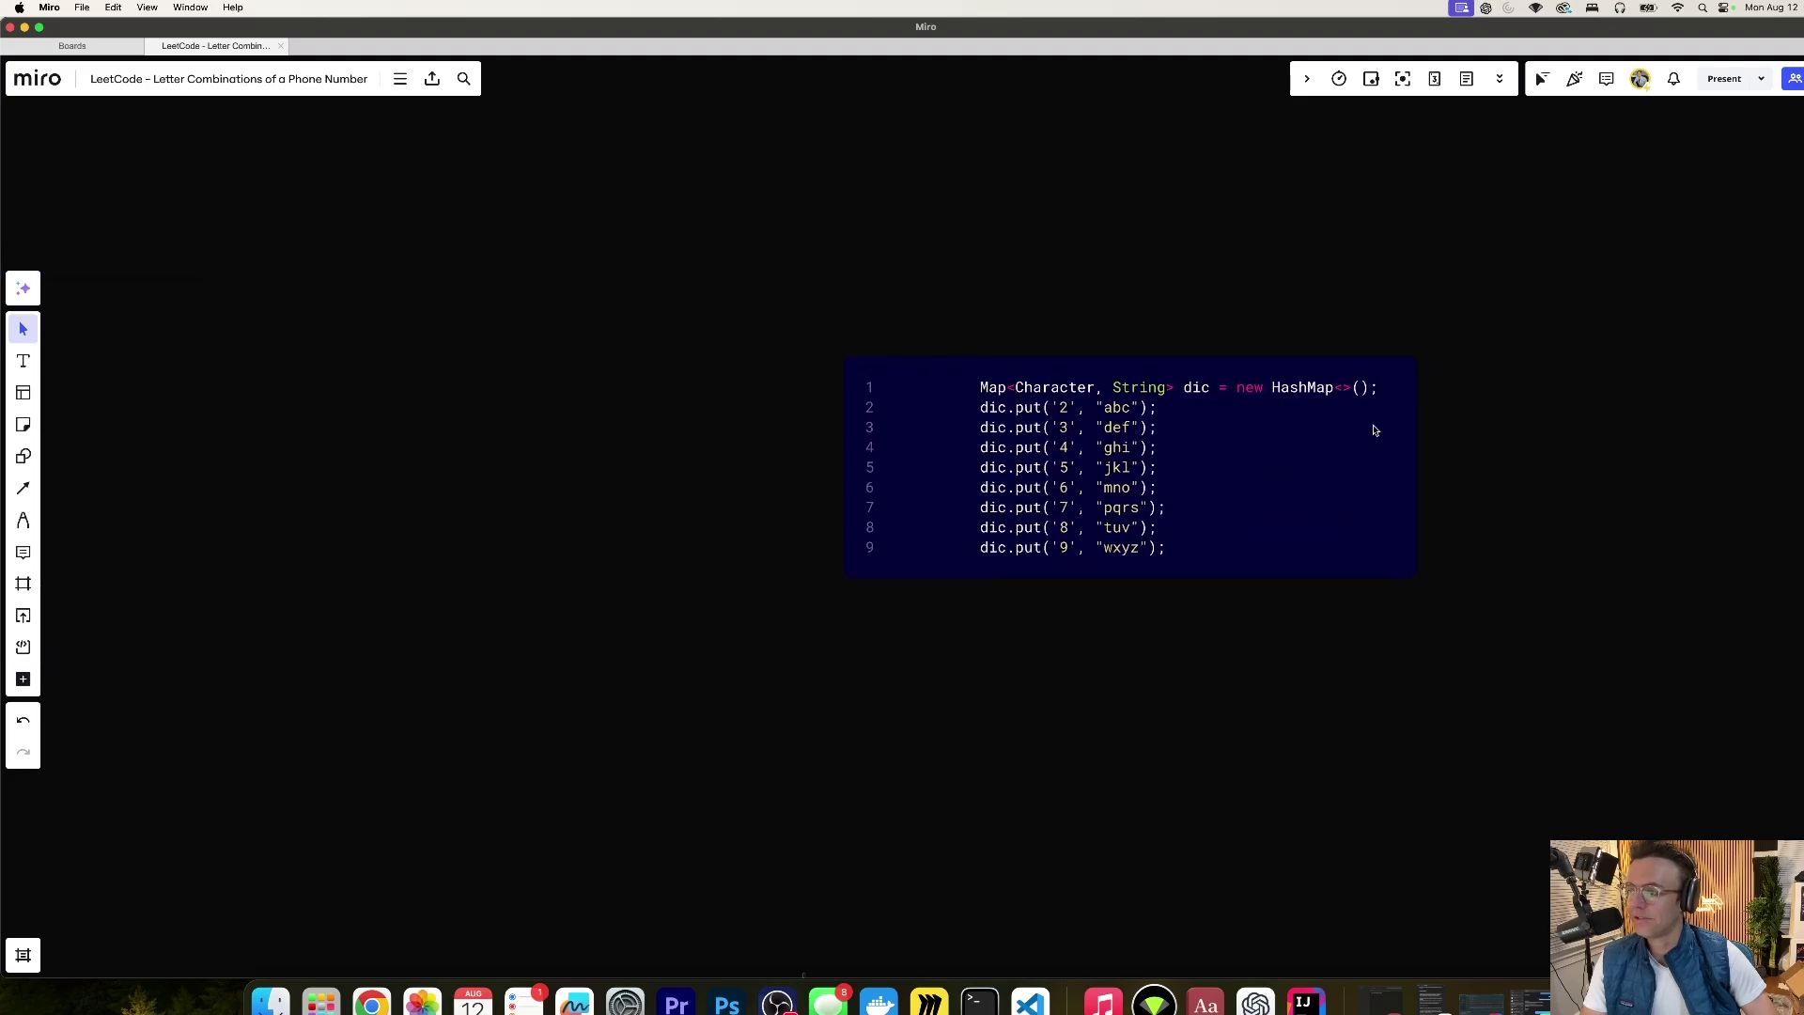
Step: Zoom in on the digit-to-letters HashMap code block, then deselect it
click(902, 423)
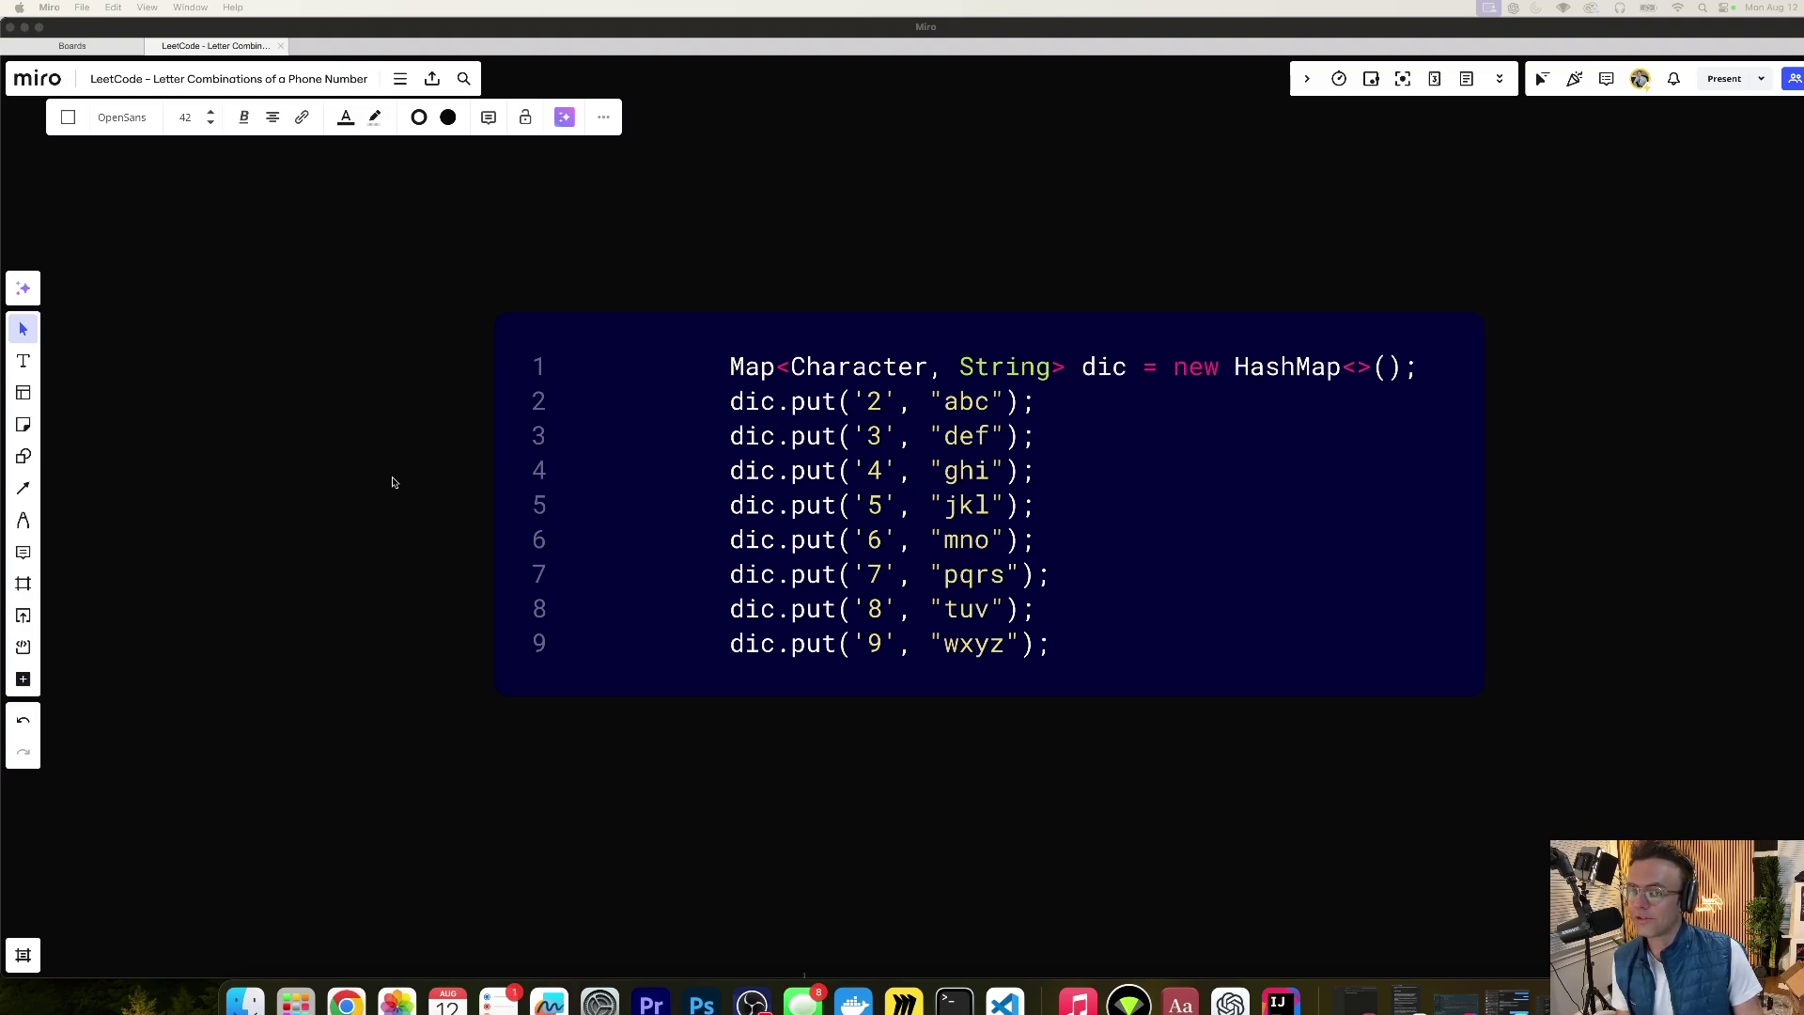
click(349, 502)
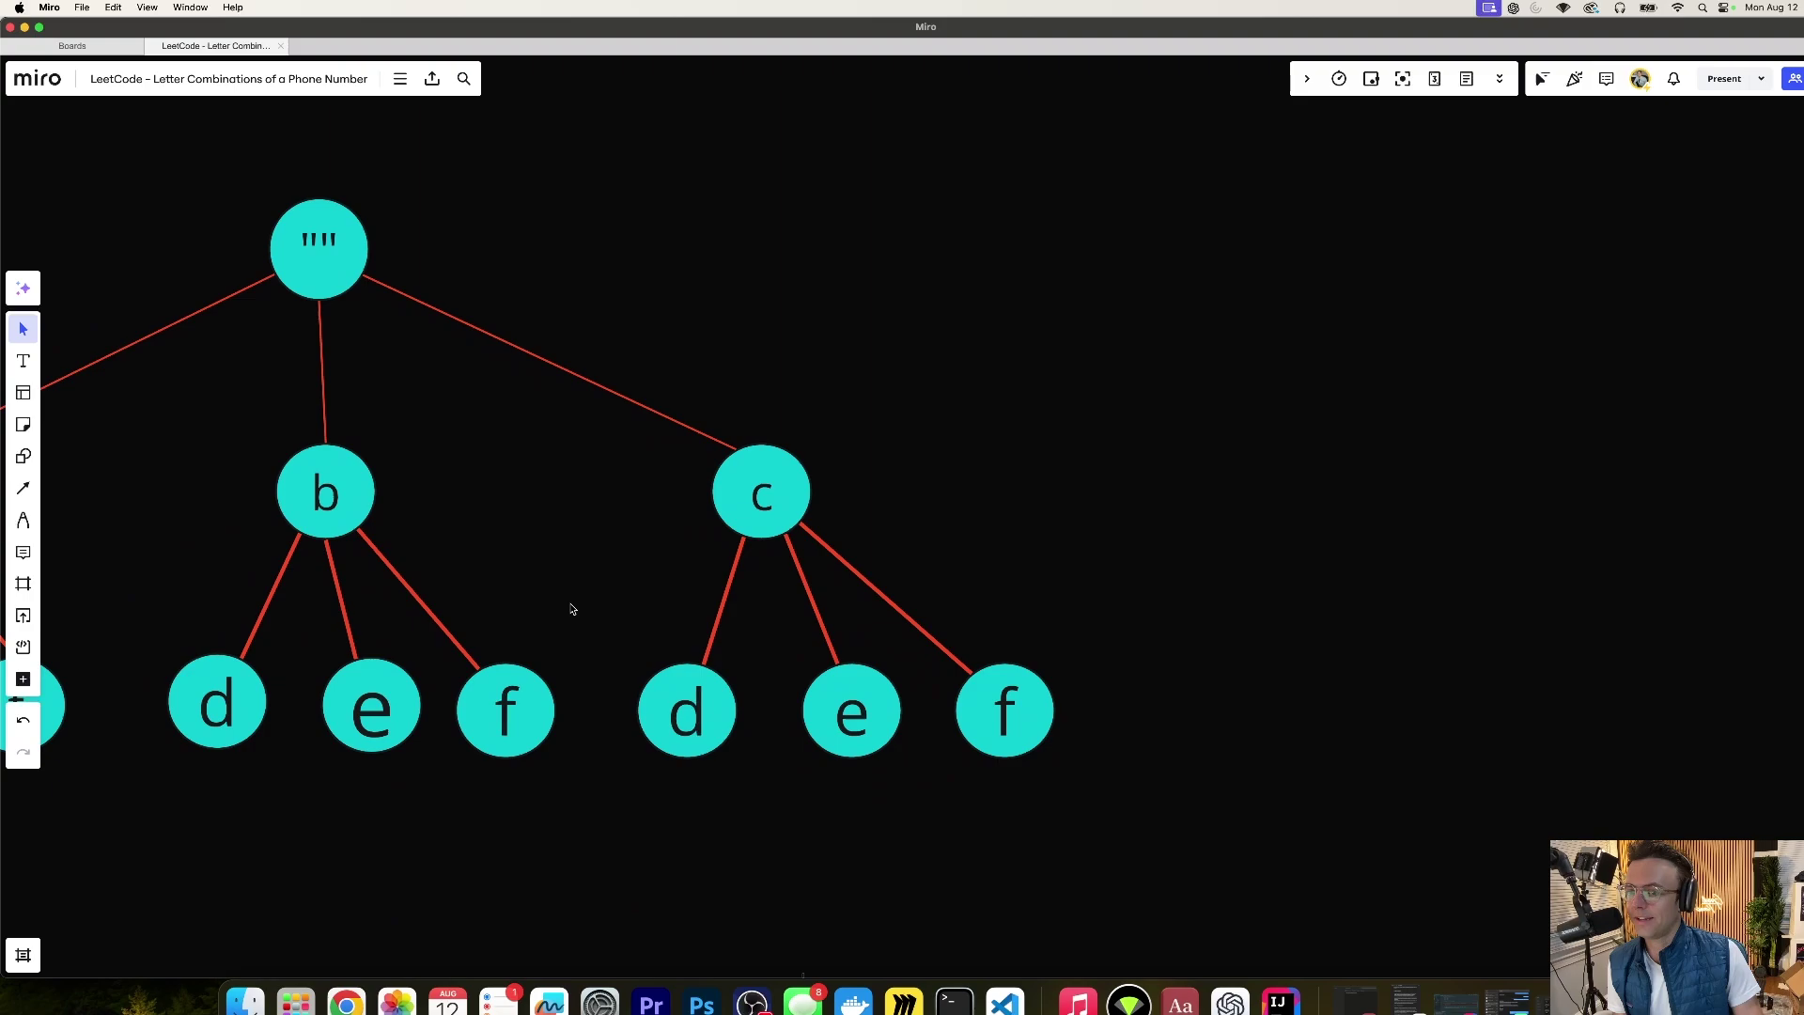
scroll(570, 609, up, 3)
scroll(571, 609, left, 2)
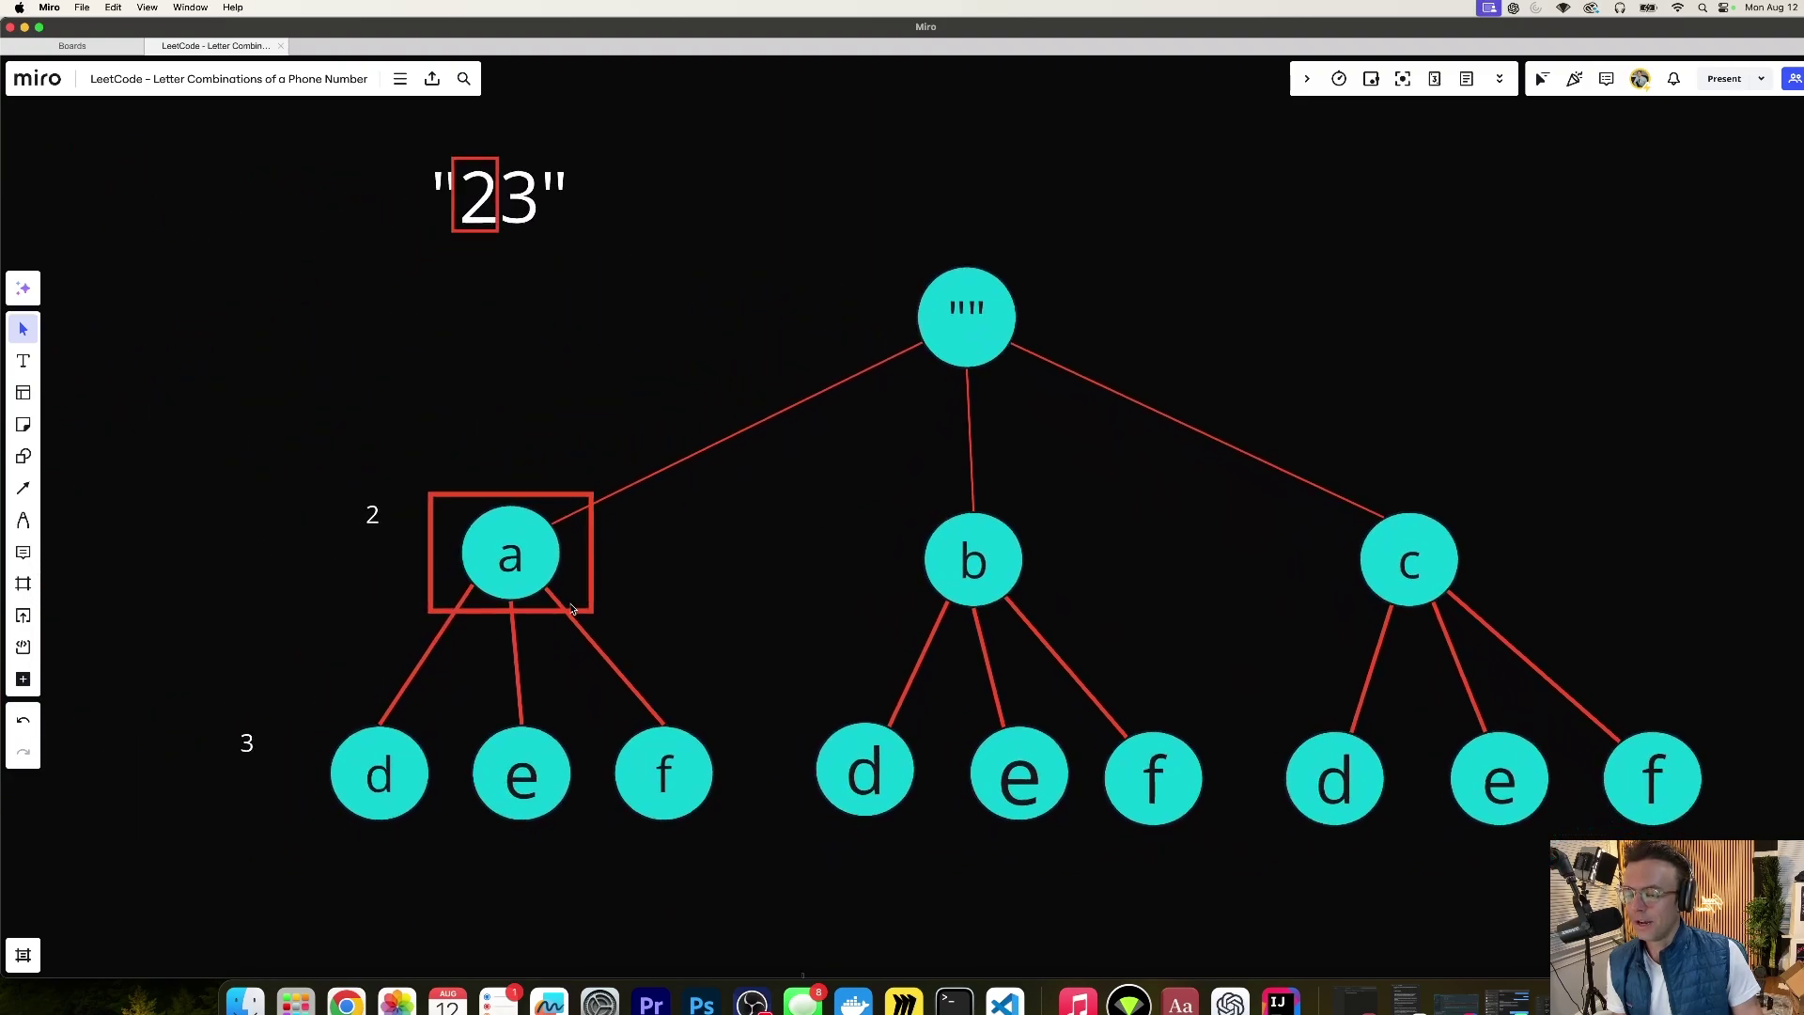
scroll(570, 608, left, 1)
scroll(570, 608, down, 2)
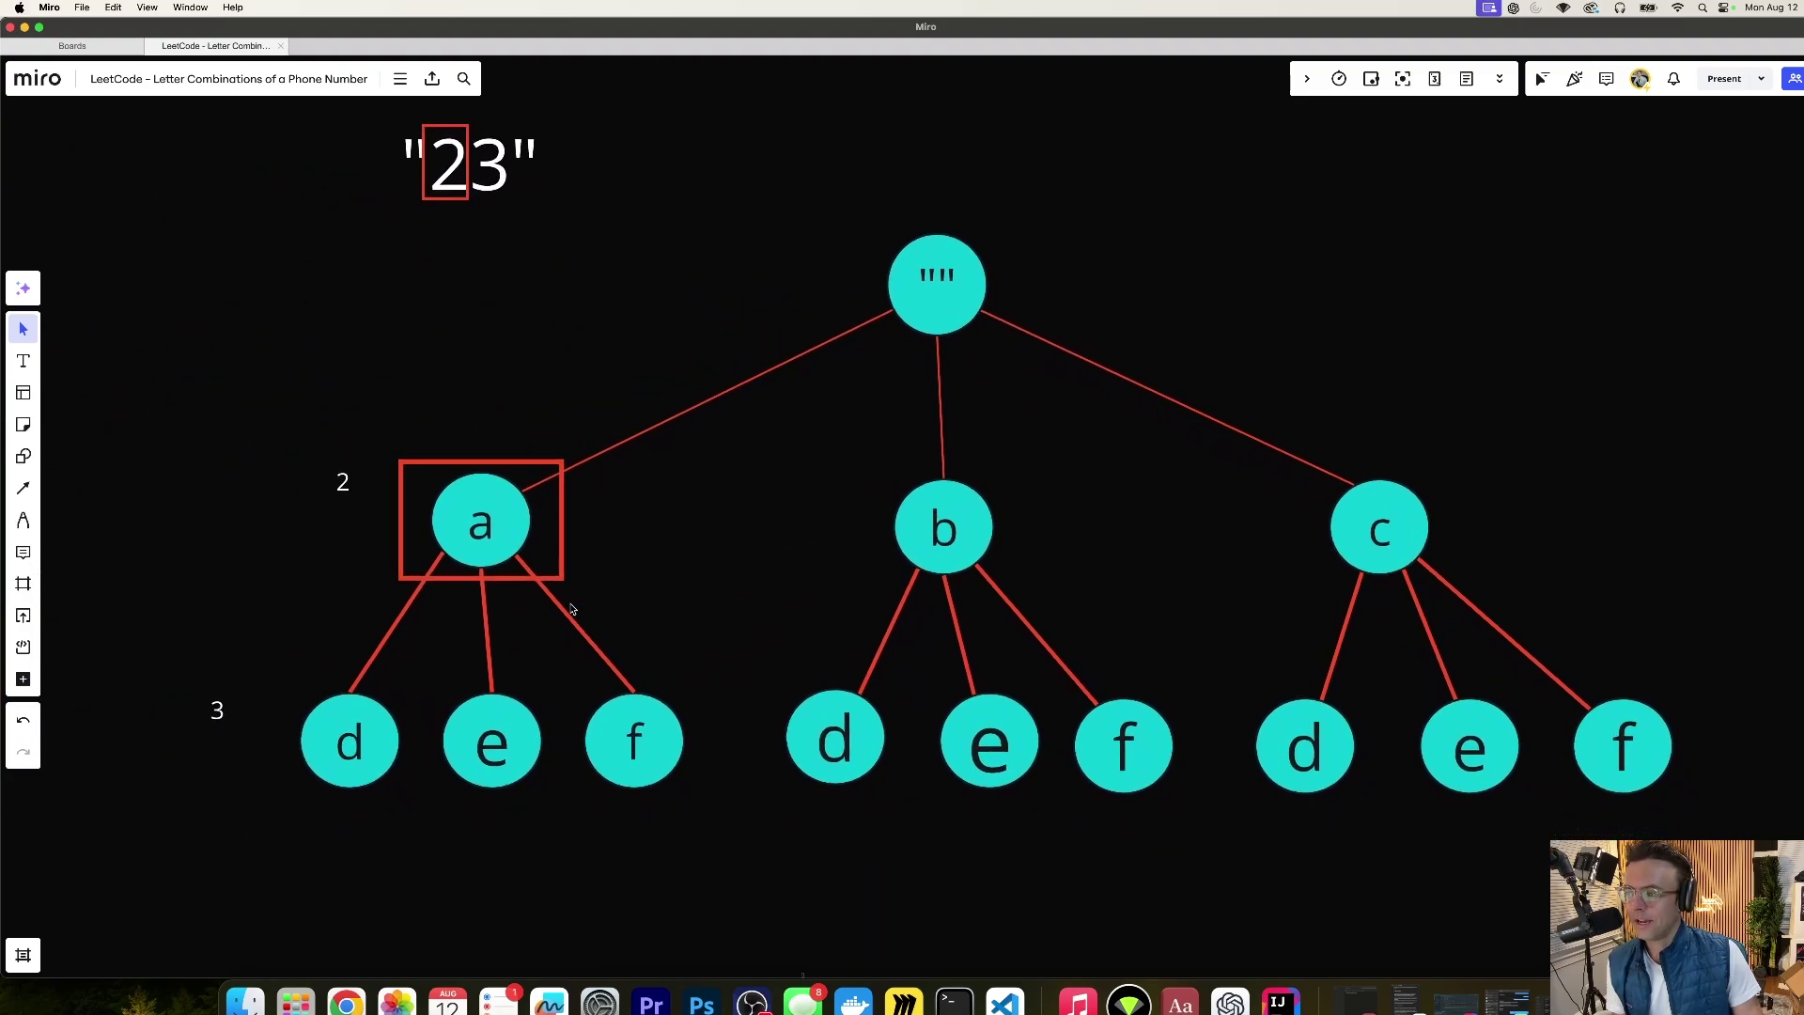
scroll(569, 611, right, 2)
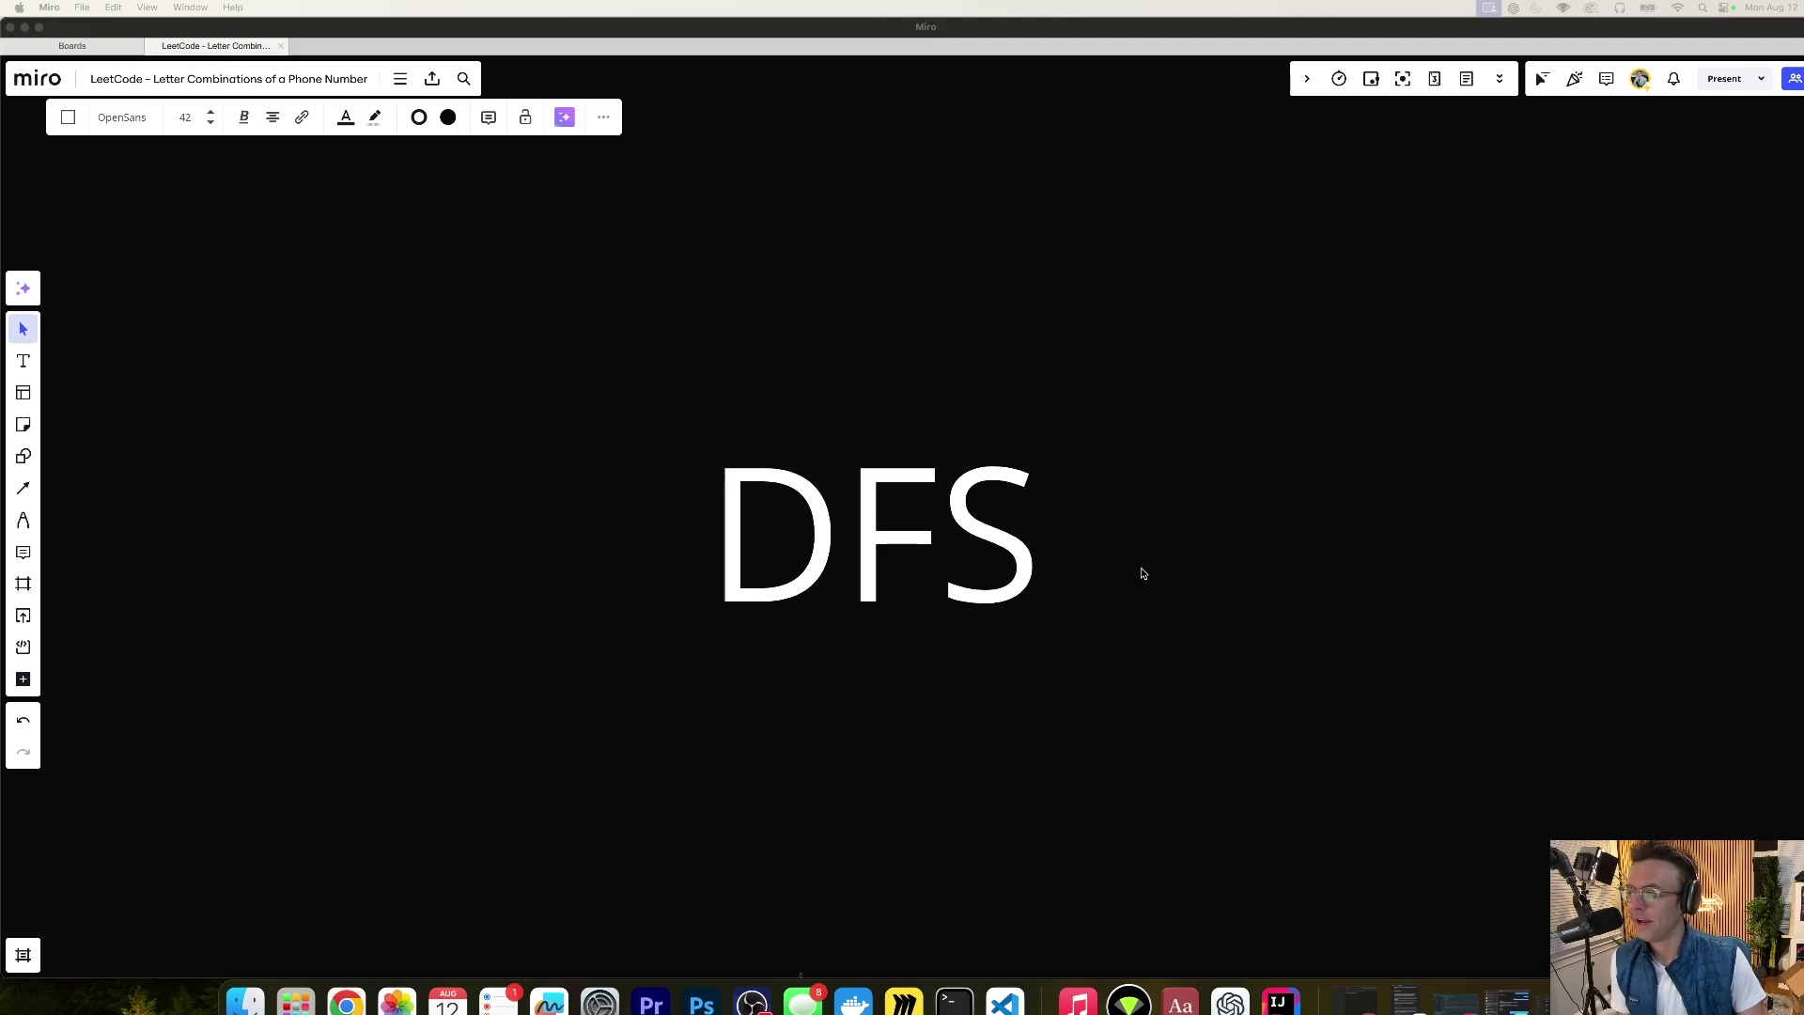
Step: Deselect the DFS heading to move toward the recursion tree
click(1172, 636)
scroll(1172, 636, down, 5)
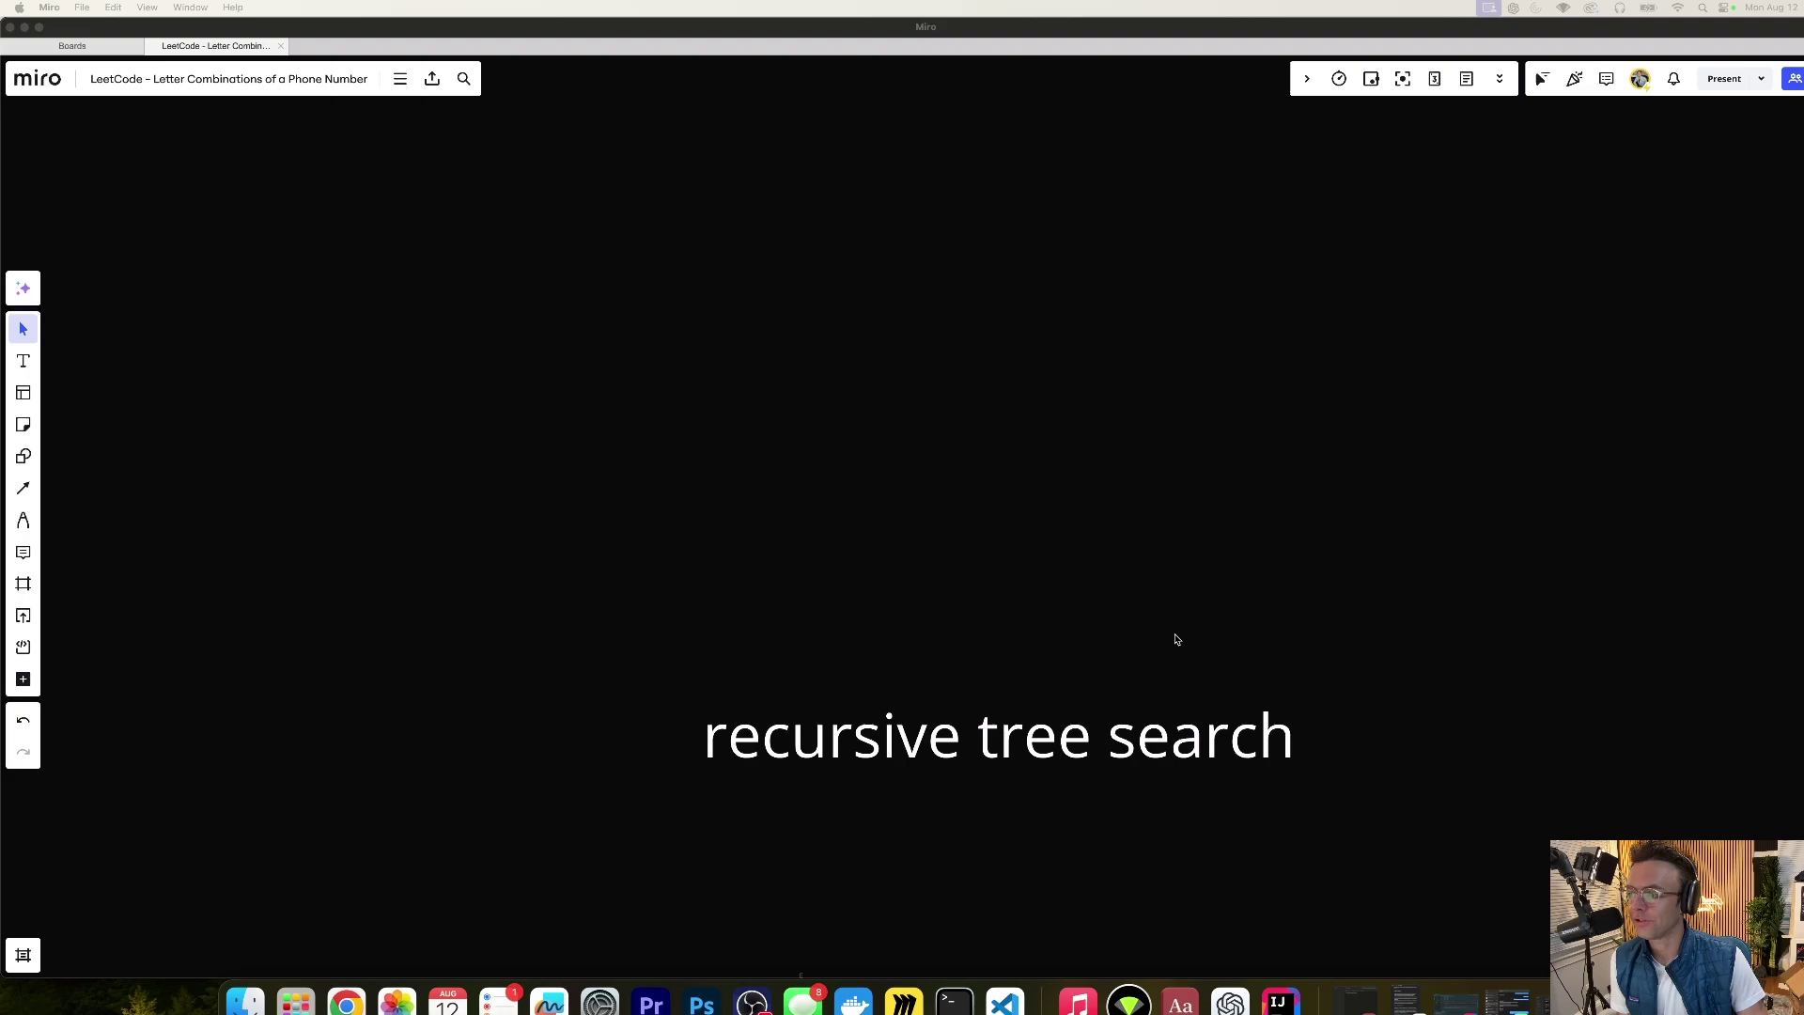
scroll(1175, 638, down, 2)
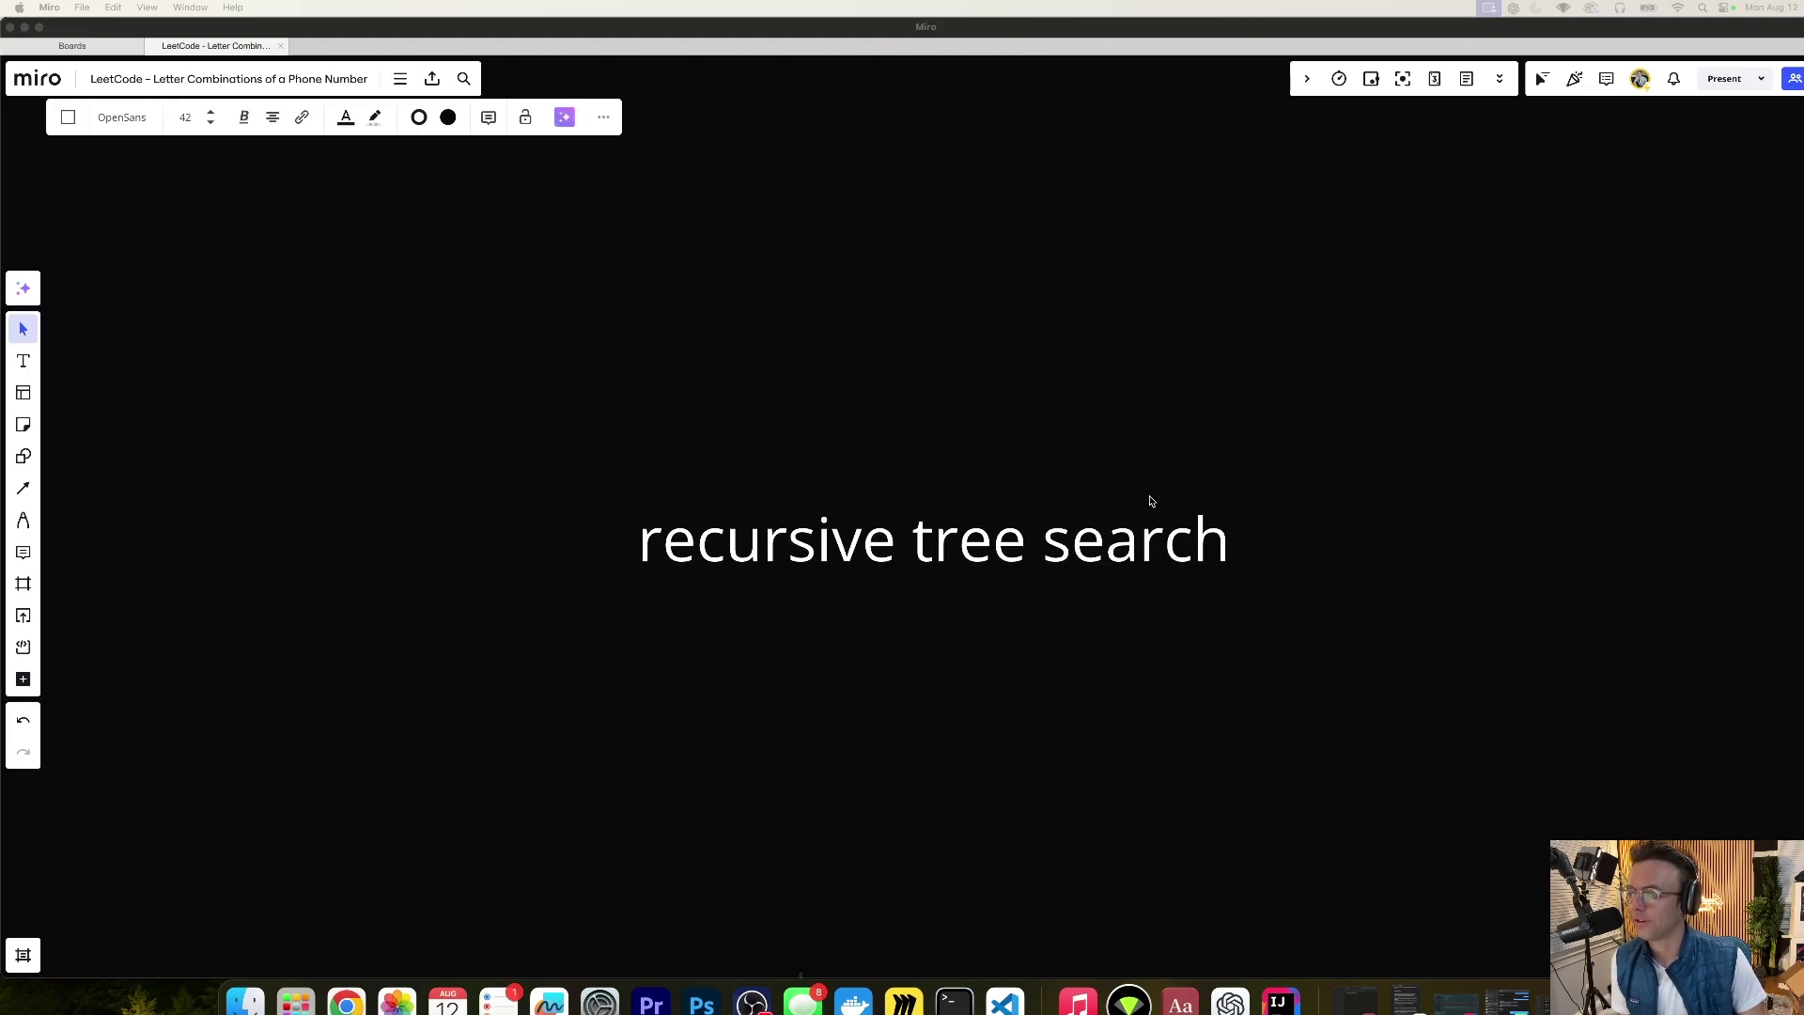
scroll(1168, 483, up, 3)
scroll(1168, 483, up, 1)
scroll(1168, 484, down, 2)
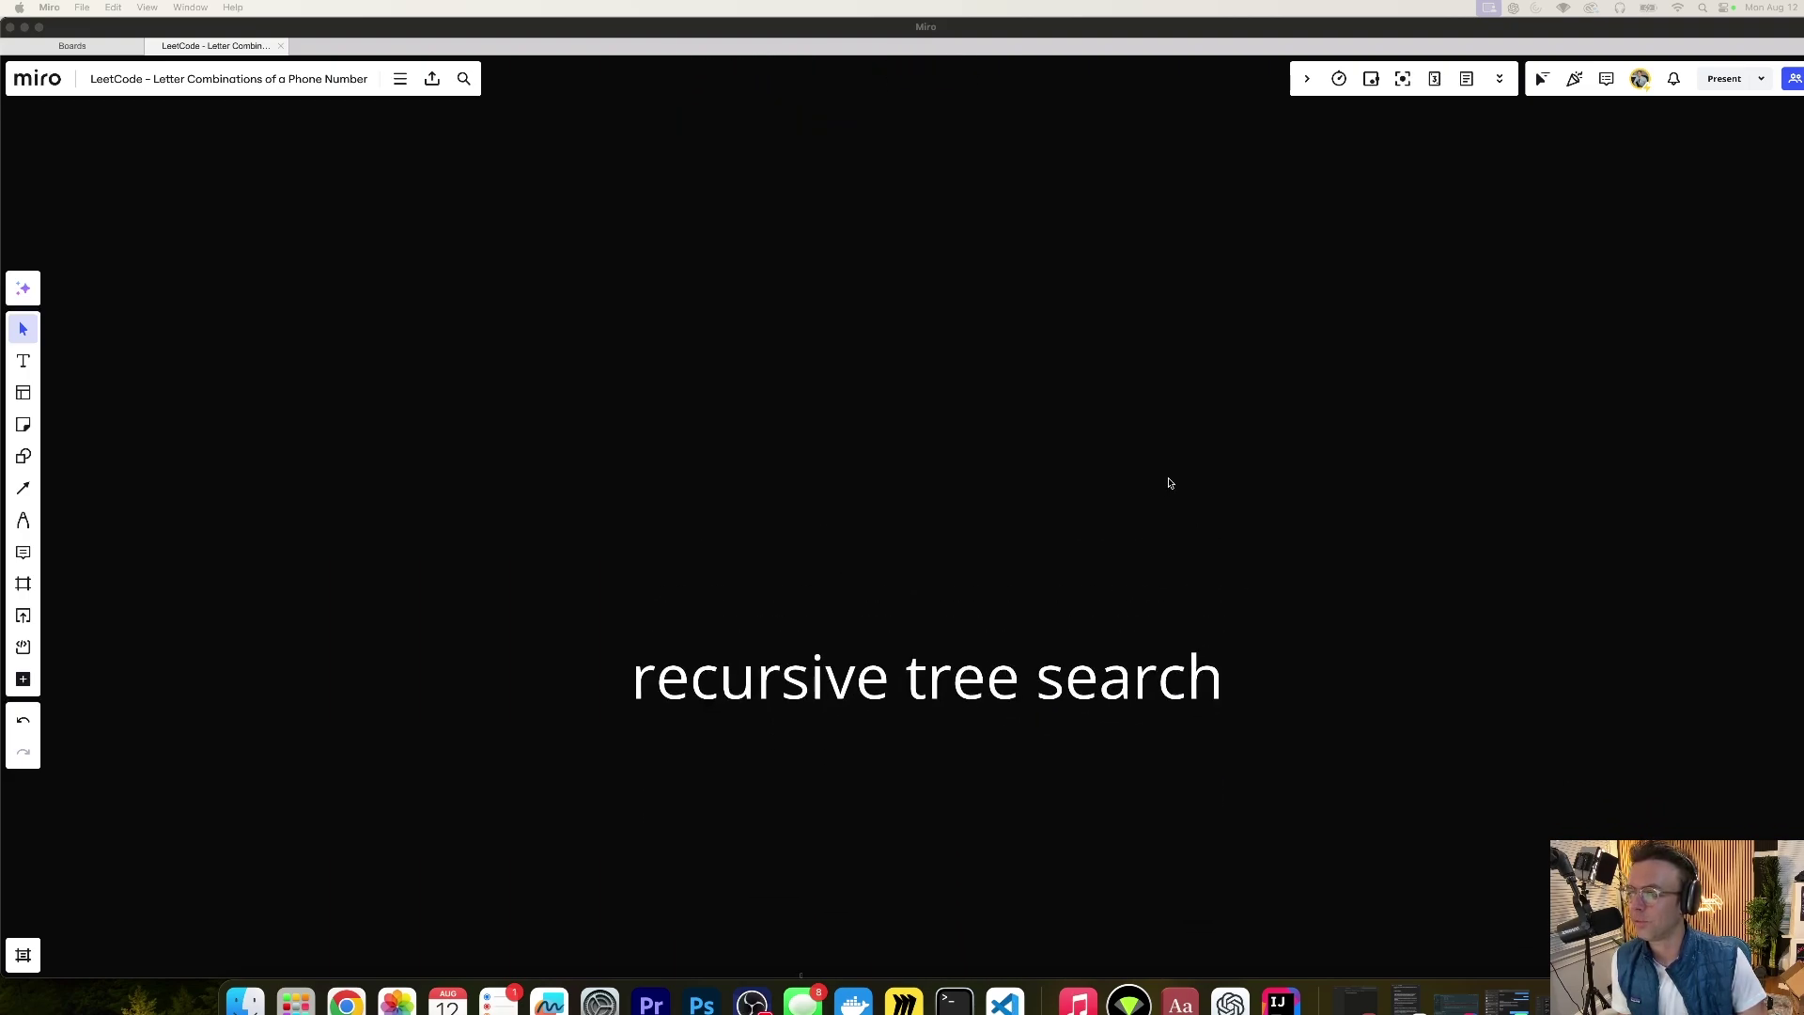
scroll(1169, 483, down, 1)
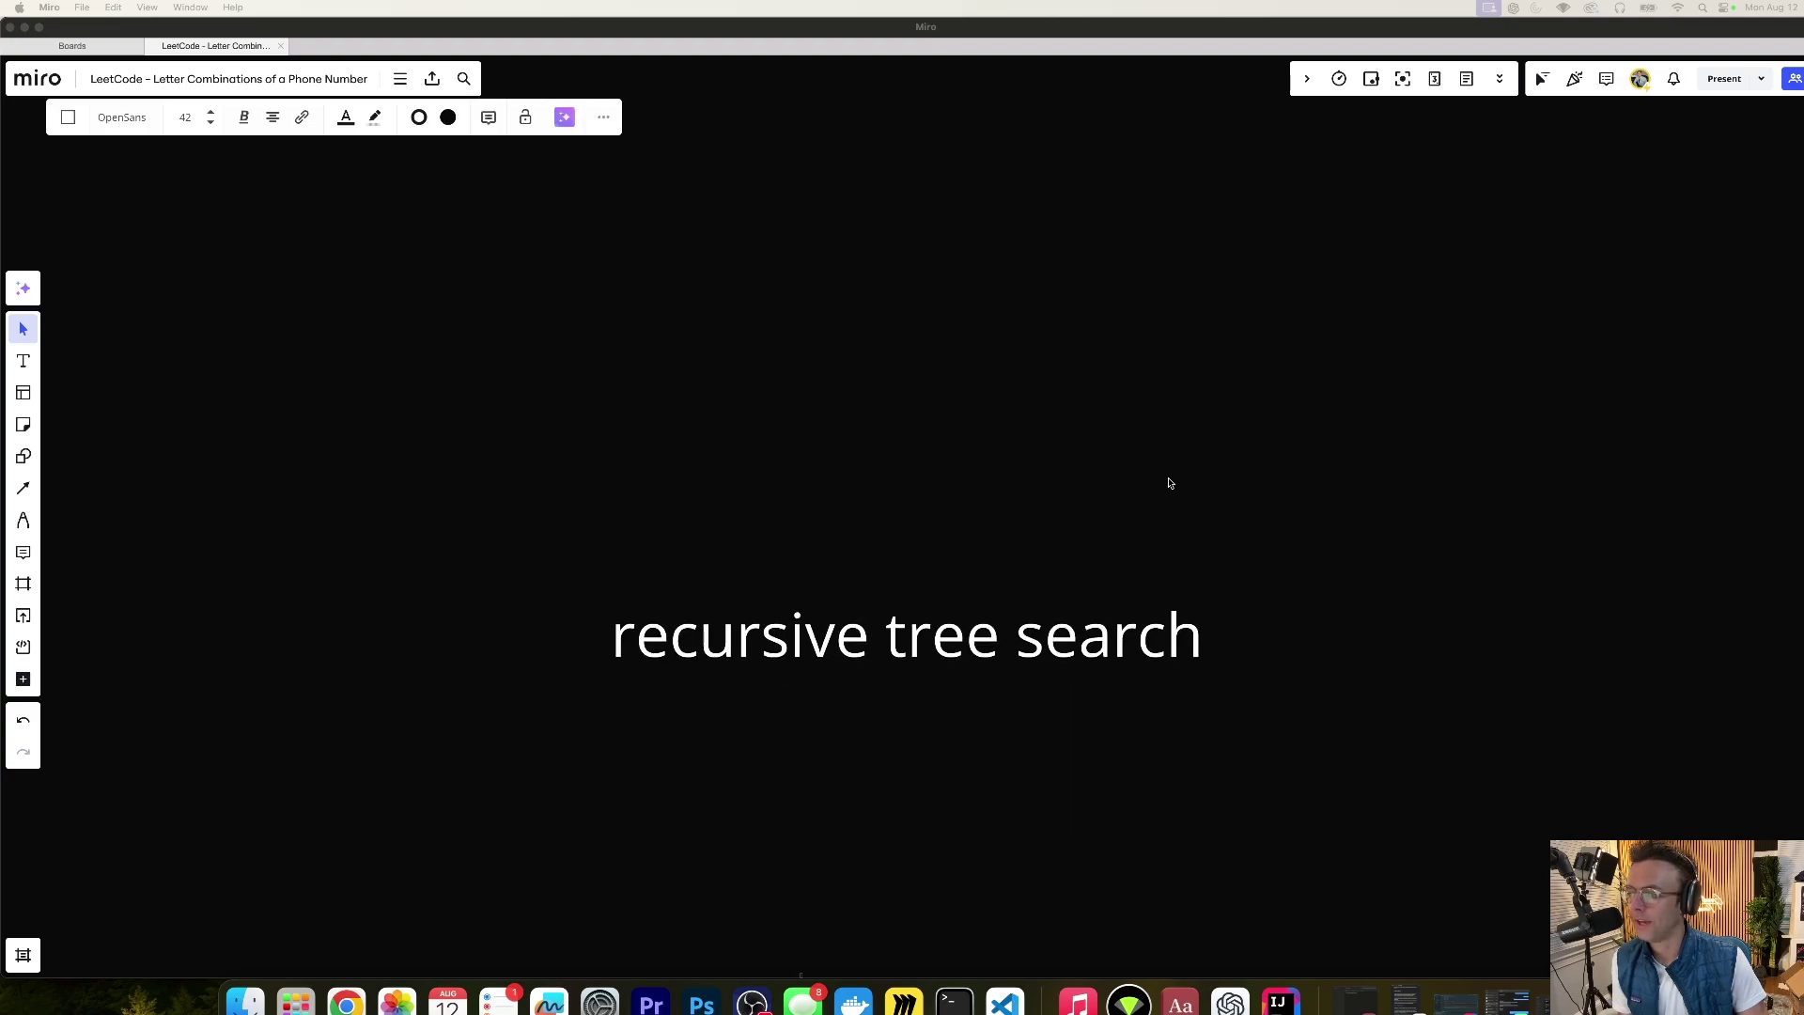
scroll(1169, 484, right, 5)
scroll(1168, 483, up, 1)
scroll(1169, 484, right, 3)
scroll(1168, 484, up, 3)
scroll(1169, 484, right, 5)
scroll(1168, 484, up, 3)
scroll(1168, 484, right, 2)
scroll(1169, 483, up, 2)
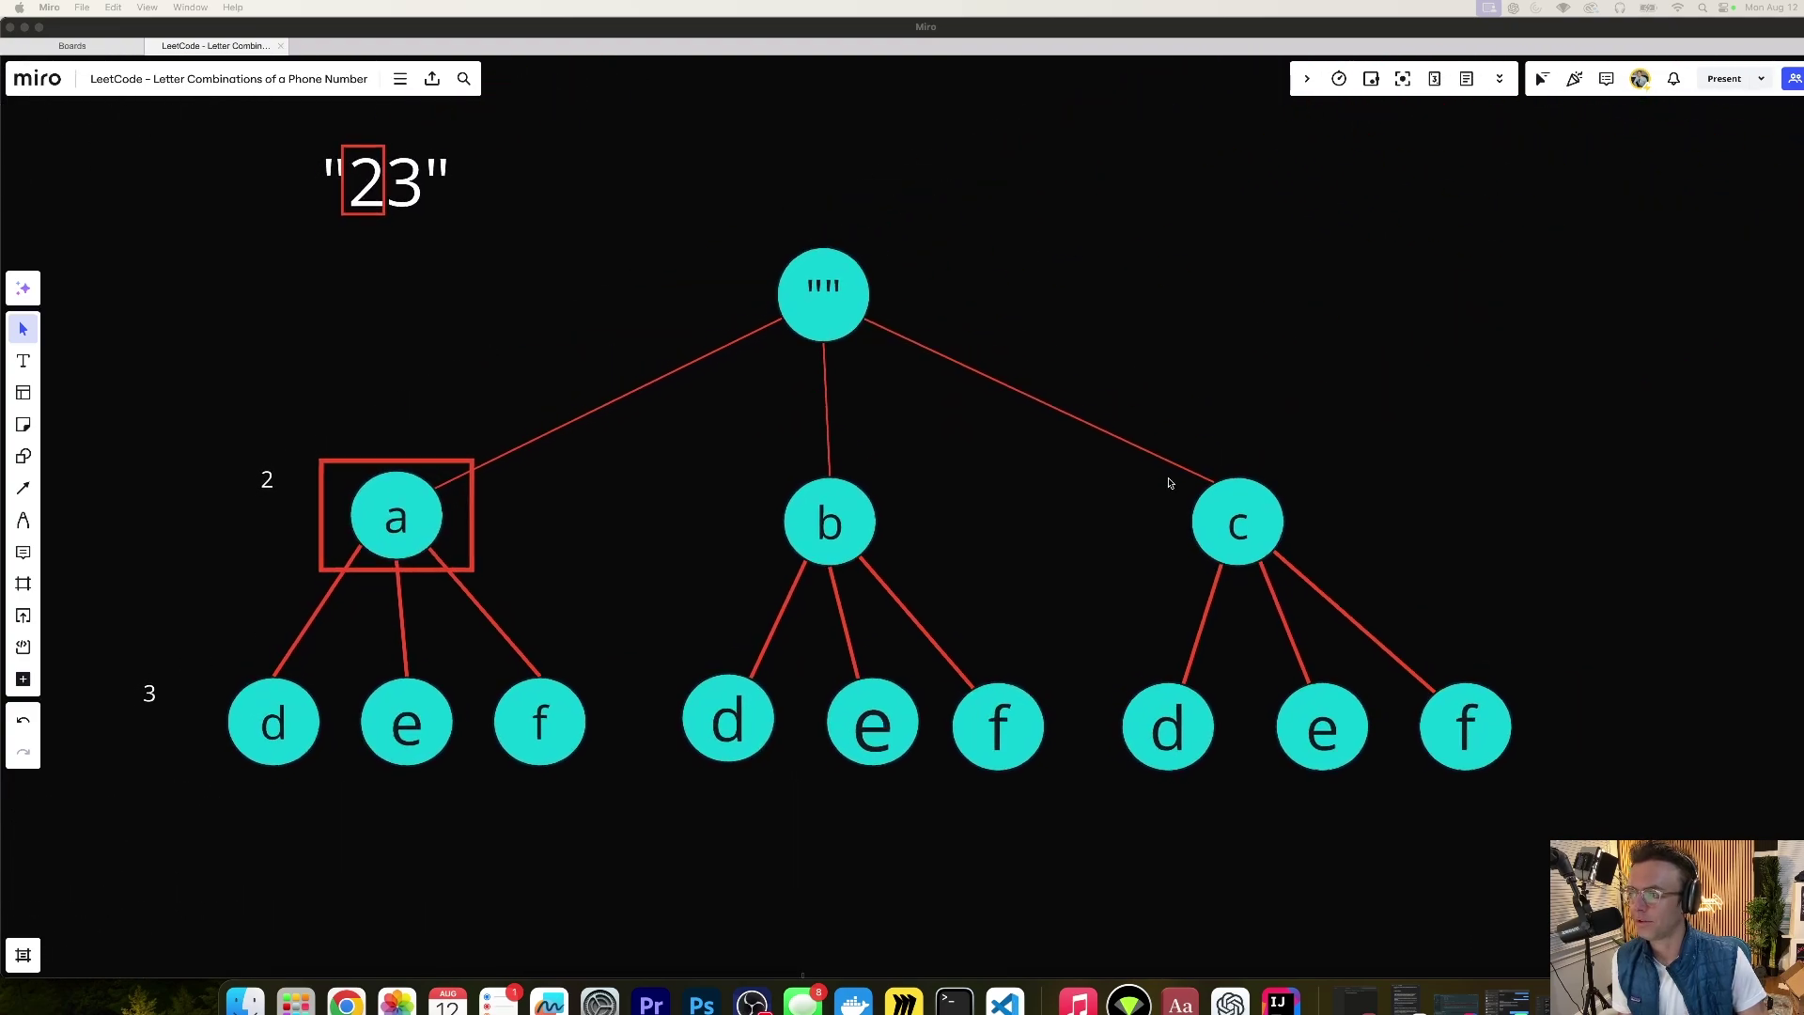
scroll(1169, 482, left, 2)
scroll(1169, 484, left, 1)
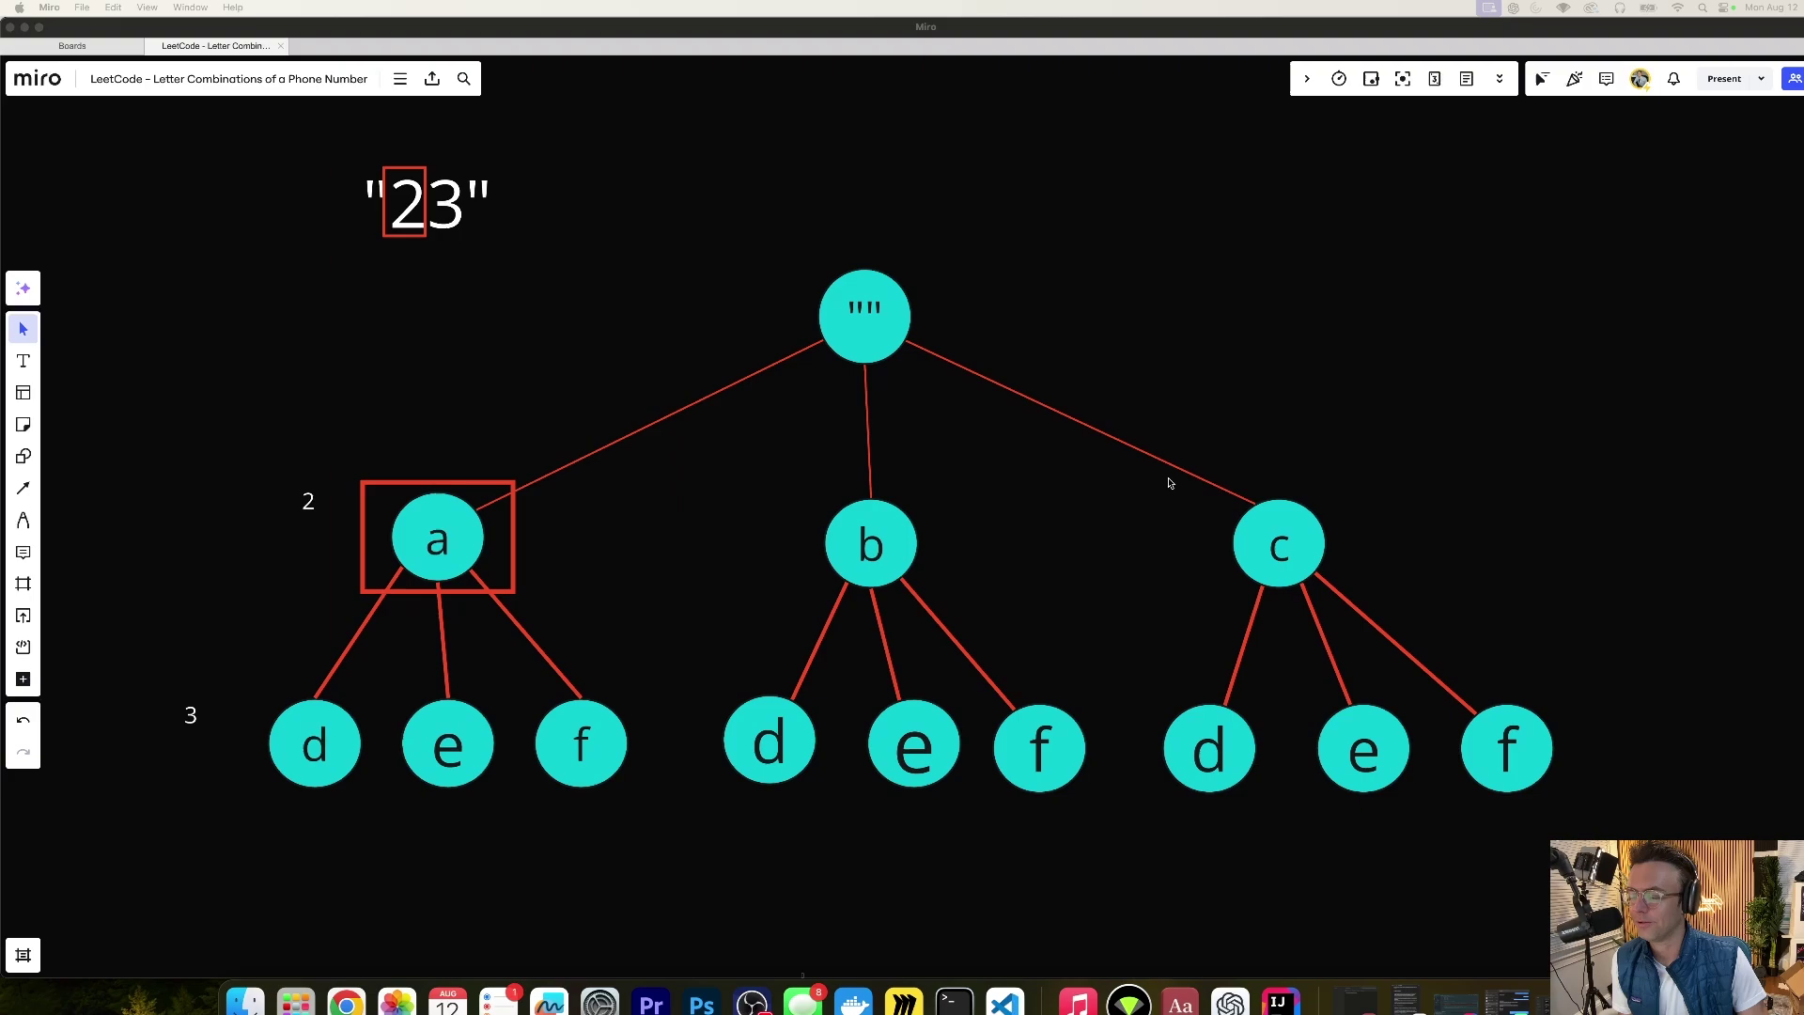
scroll(1043, 453, up, 1)
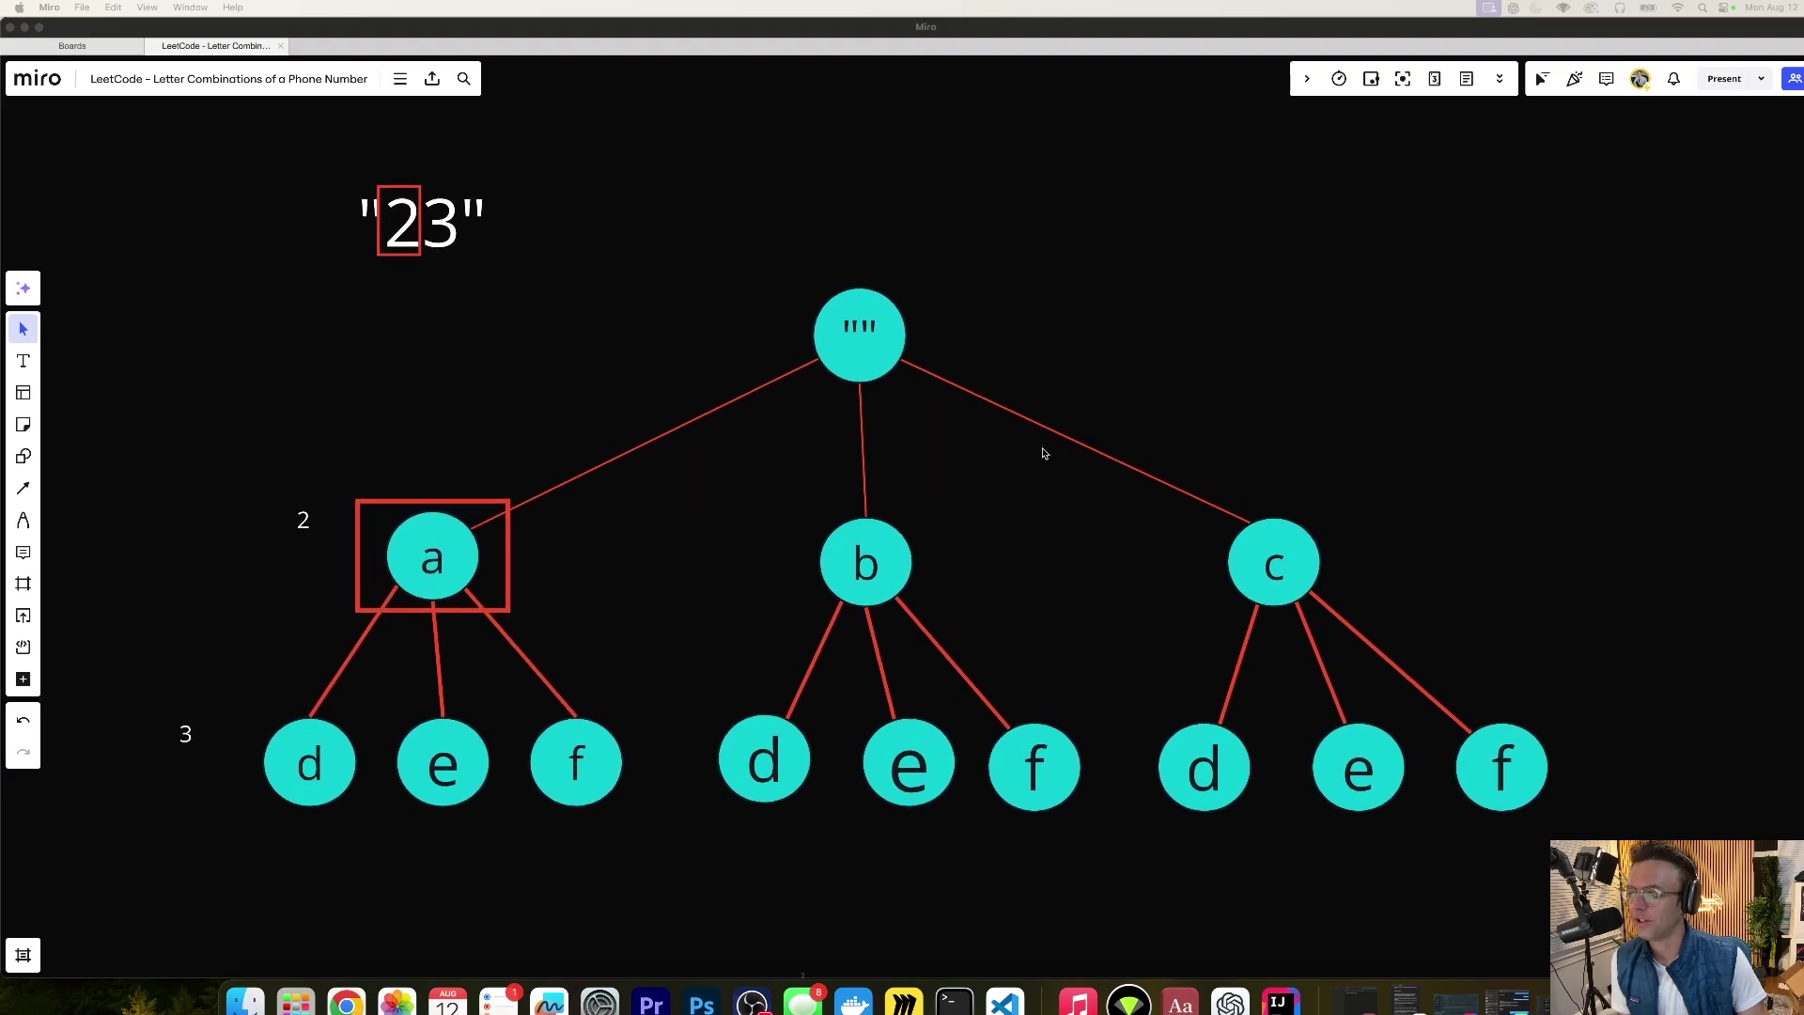
scroll(1043, 453, up, 1)
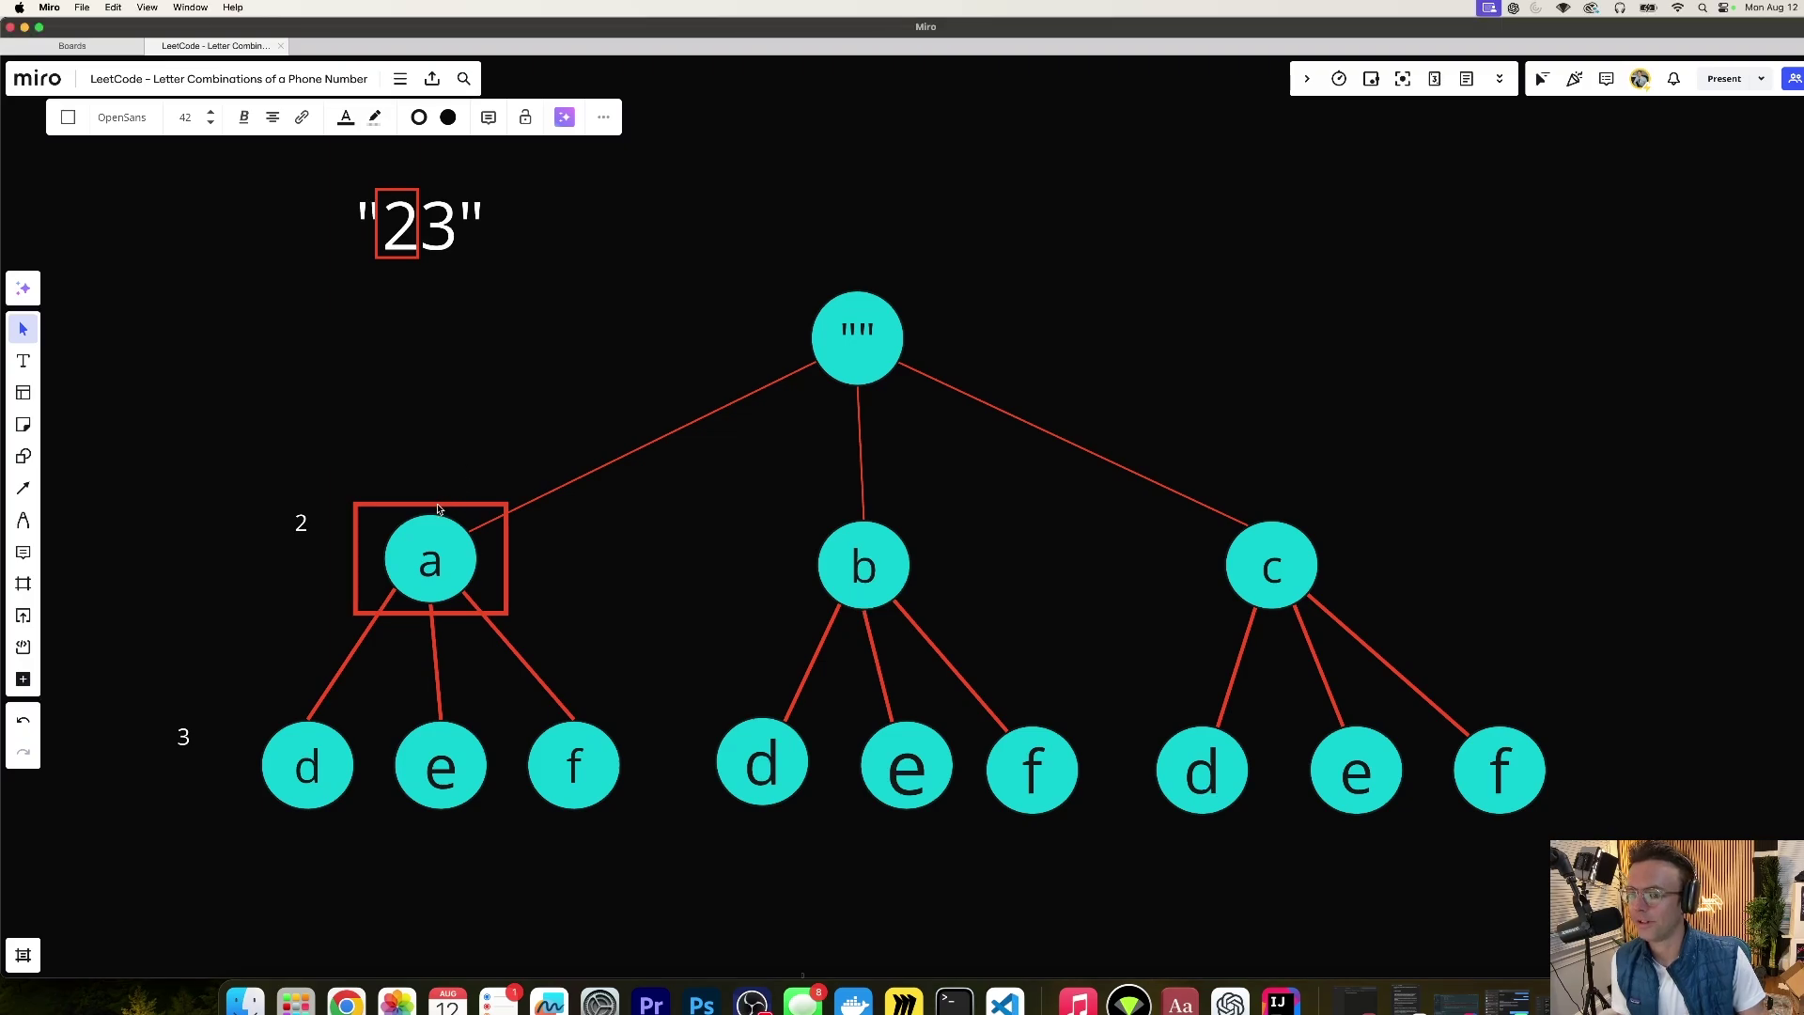
Step: Place the red highlight box and align it on the root node
drag(449, 509, 861, 286)
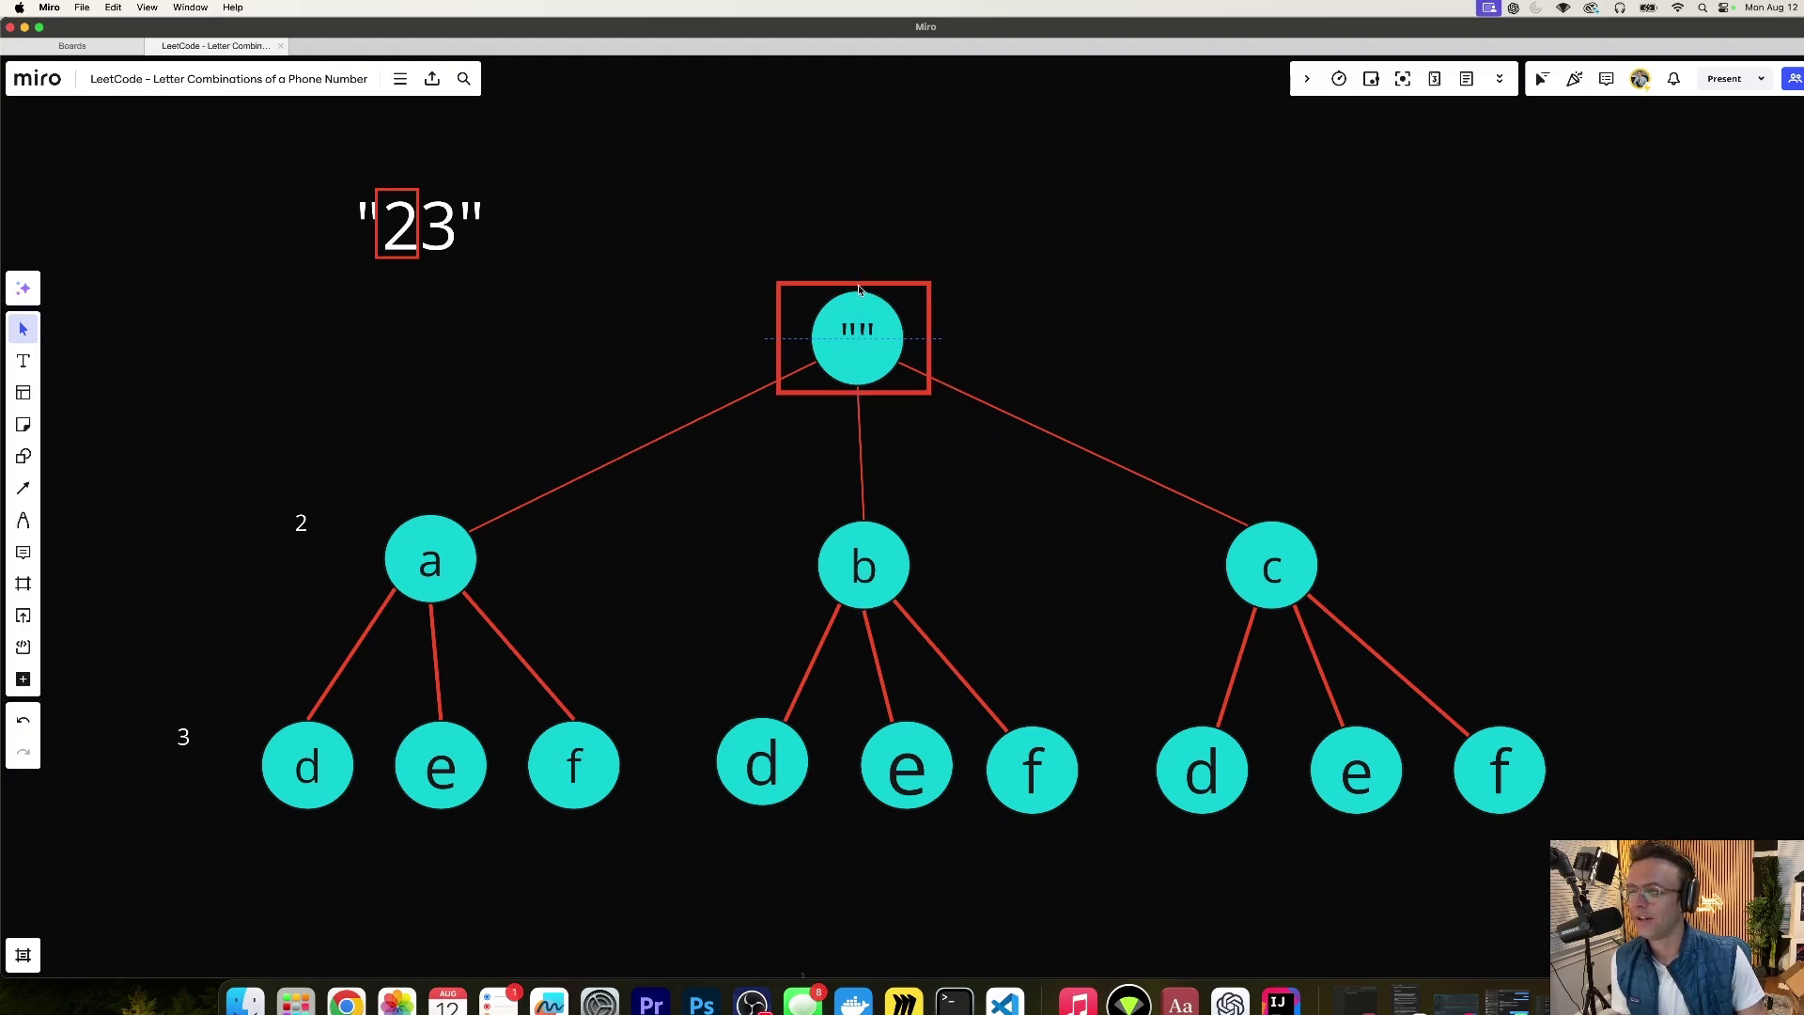
drag(861, 287, 858, 285)
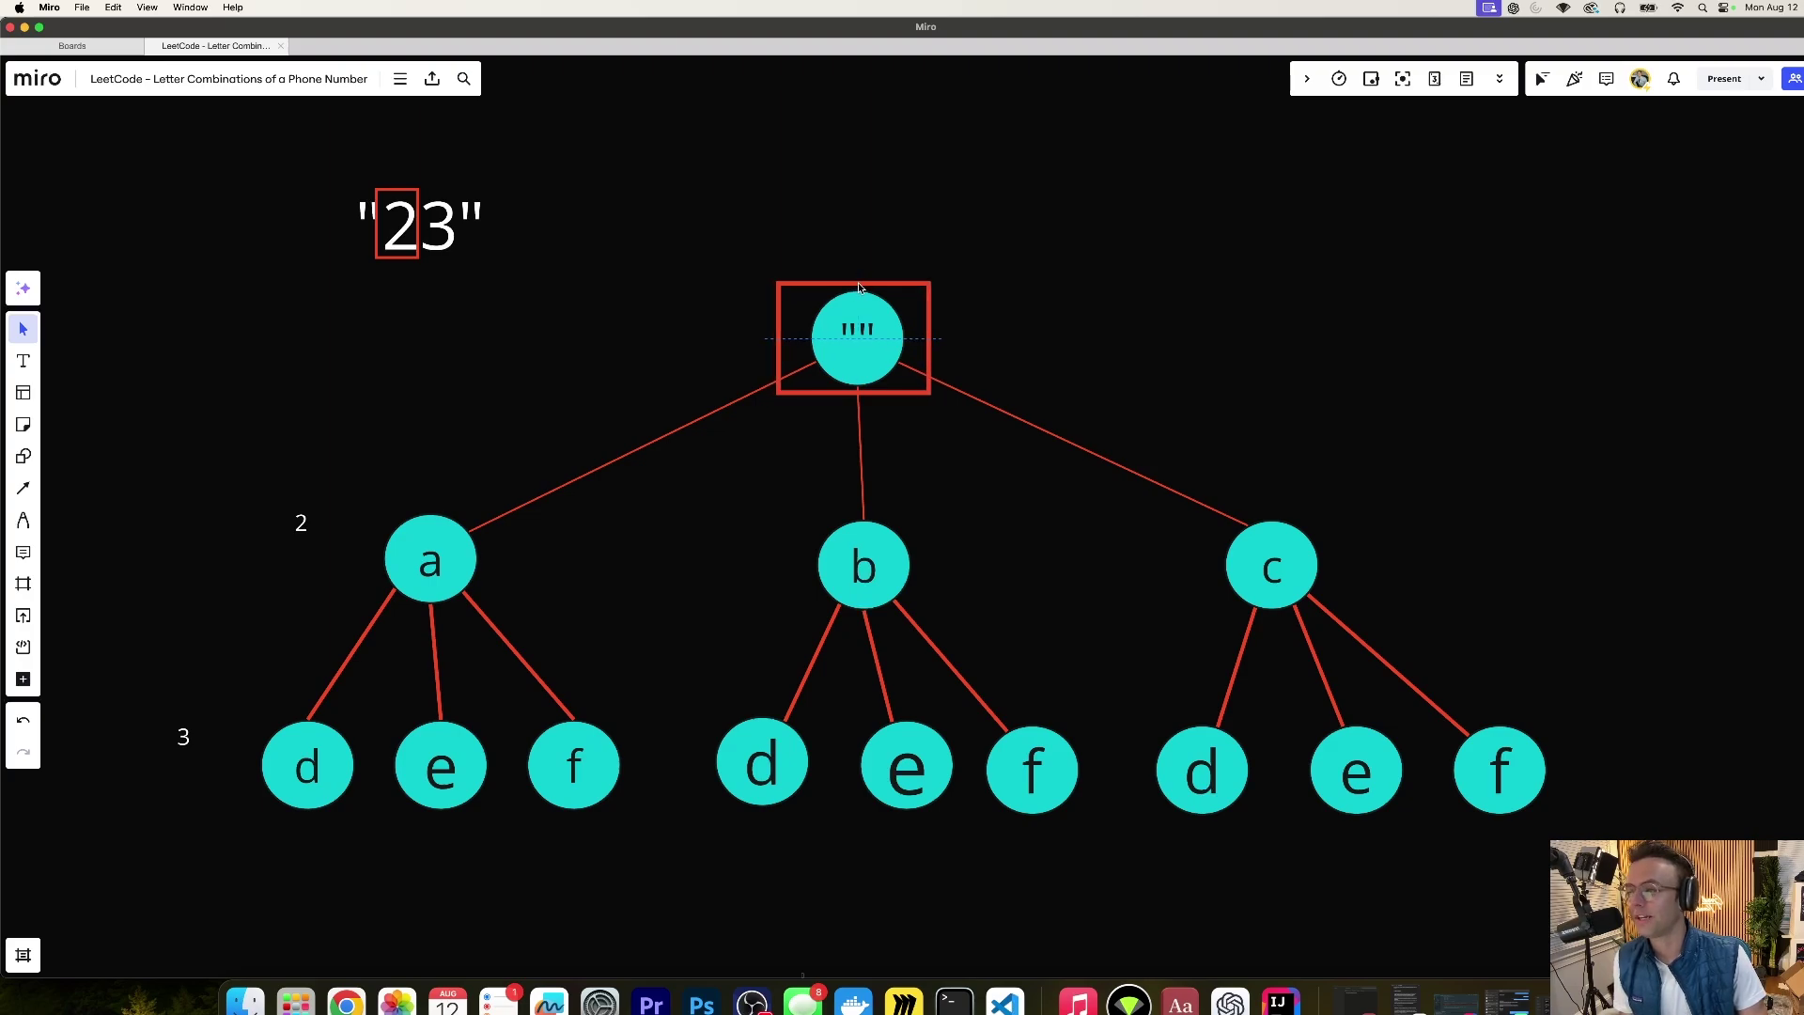
drag(859, 287, 864, 285)
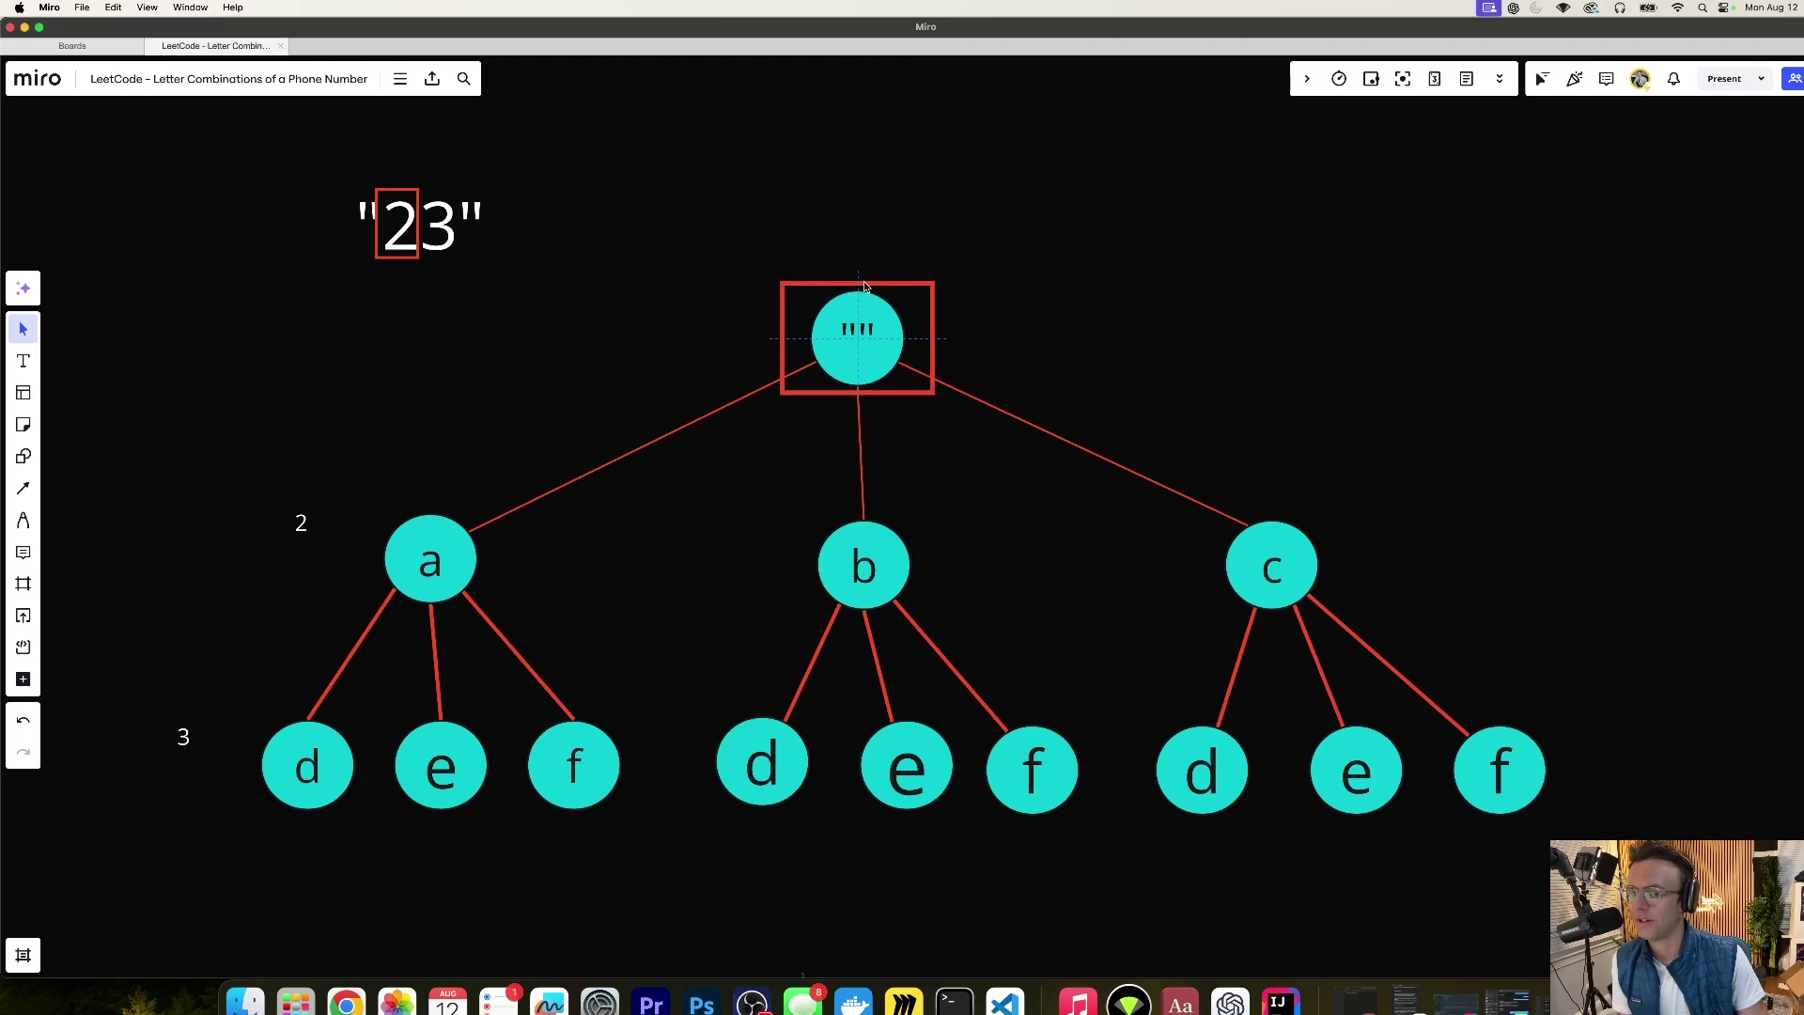
Step: Move the highlight onto node a and shift the "23" marker from 2 to 3
drag(863, 286, 437, 507)
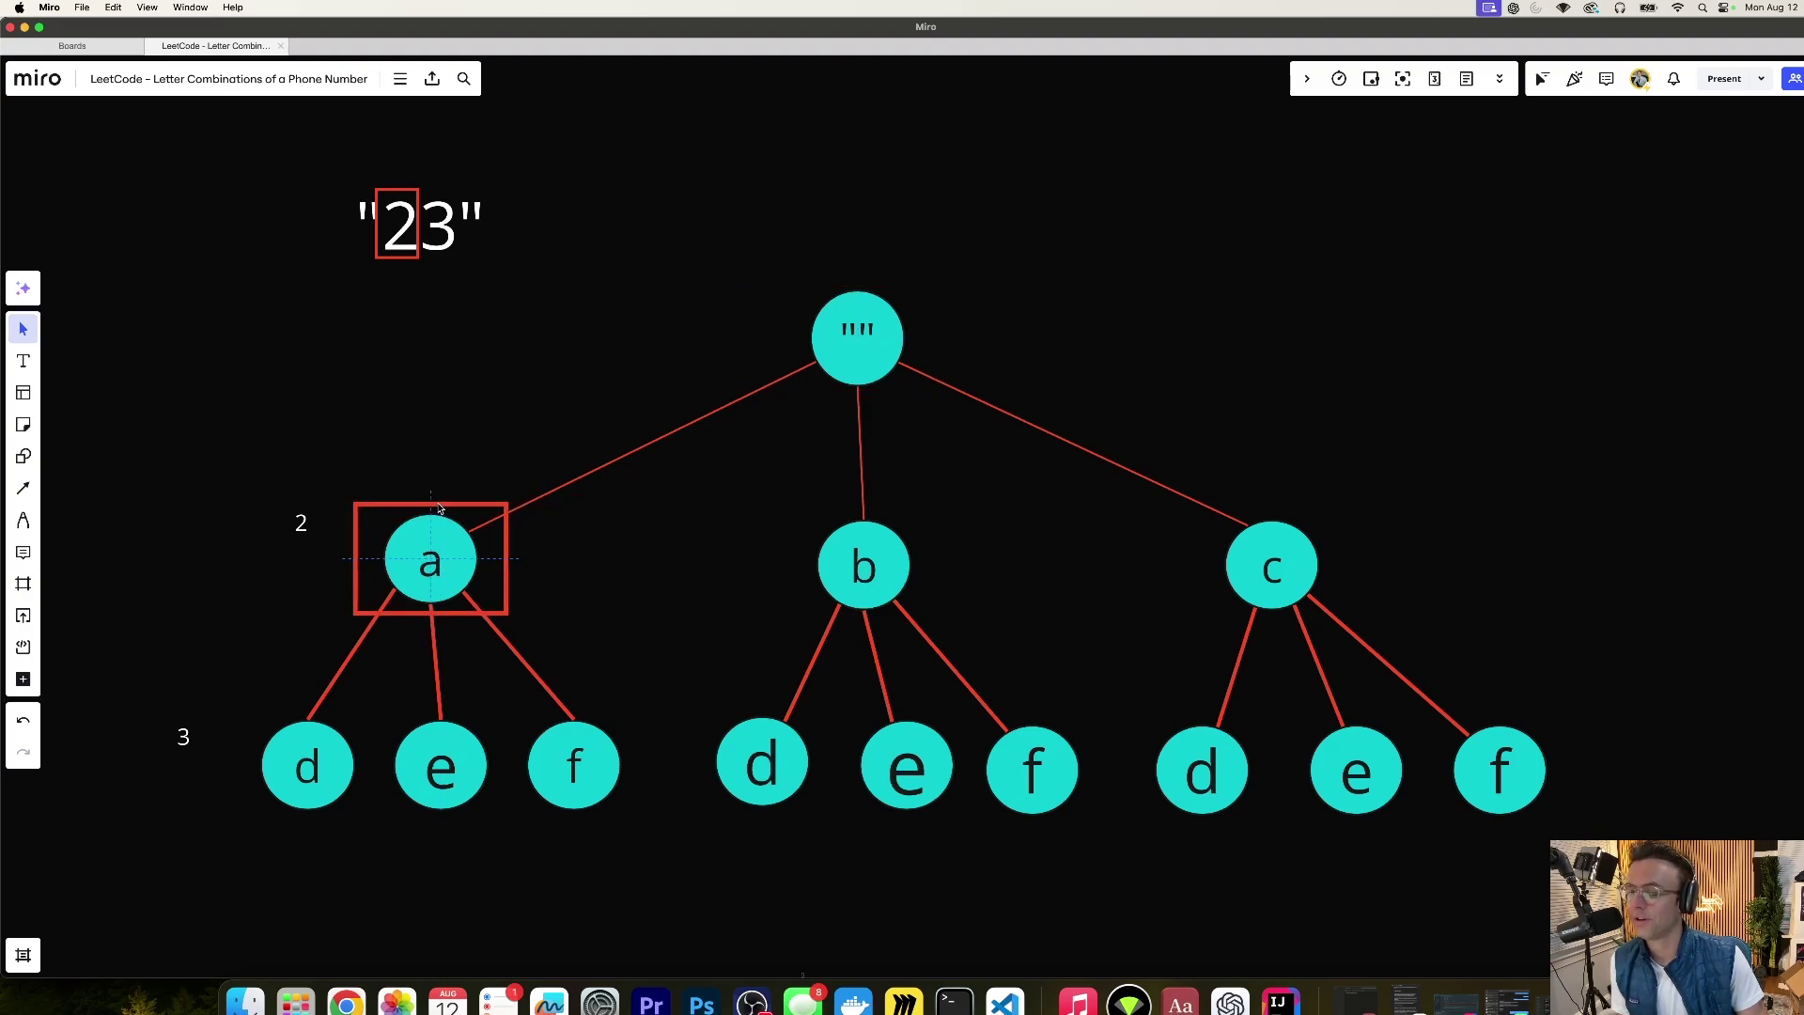
drag(440, 510, 437, 510)
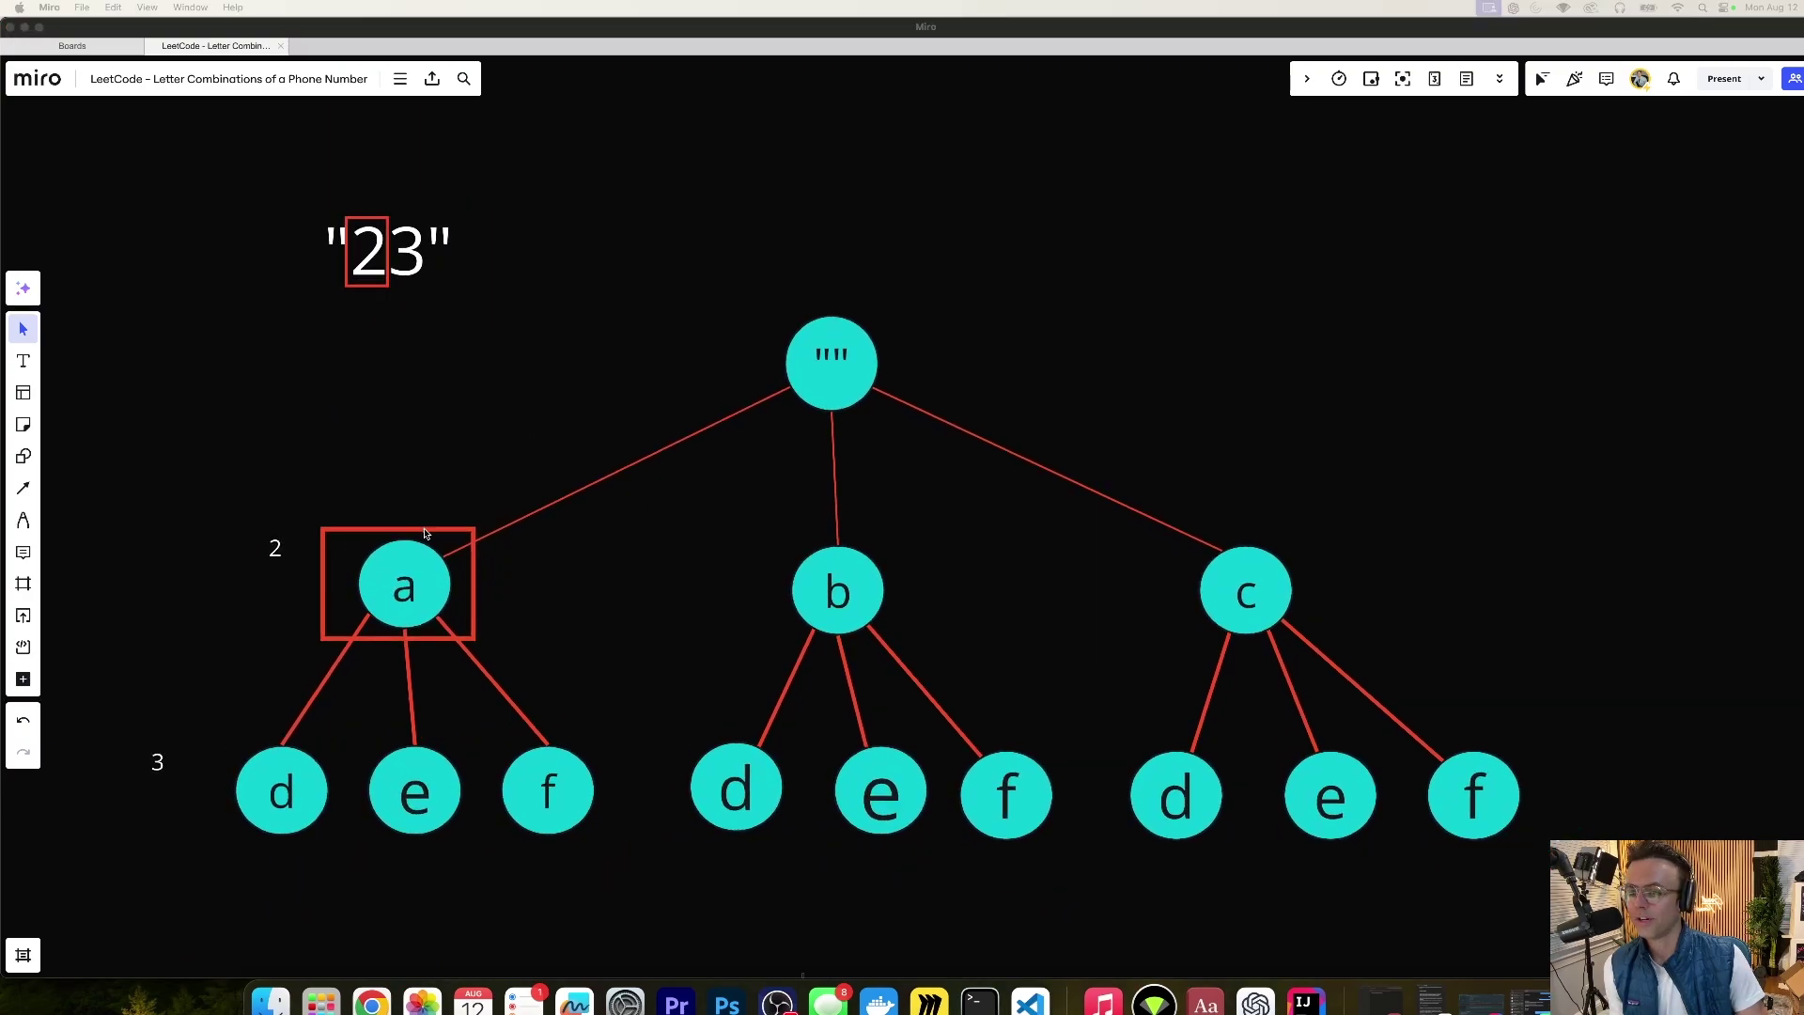
drag(441, 535, 380, 674)
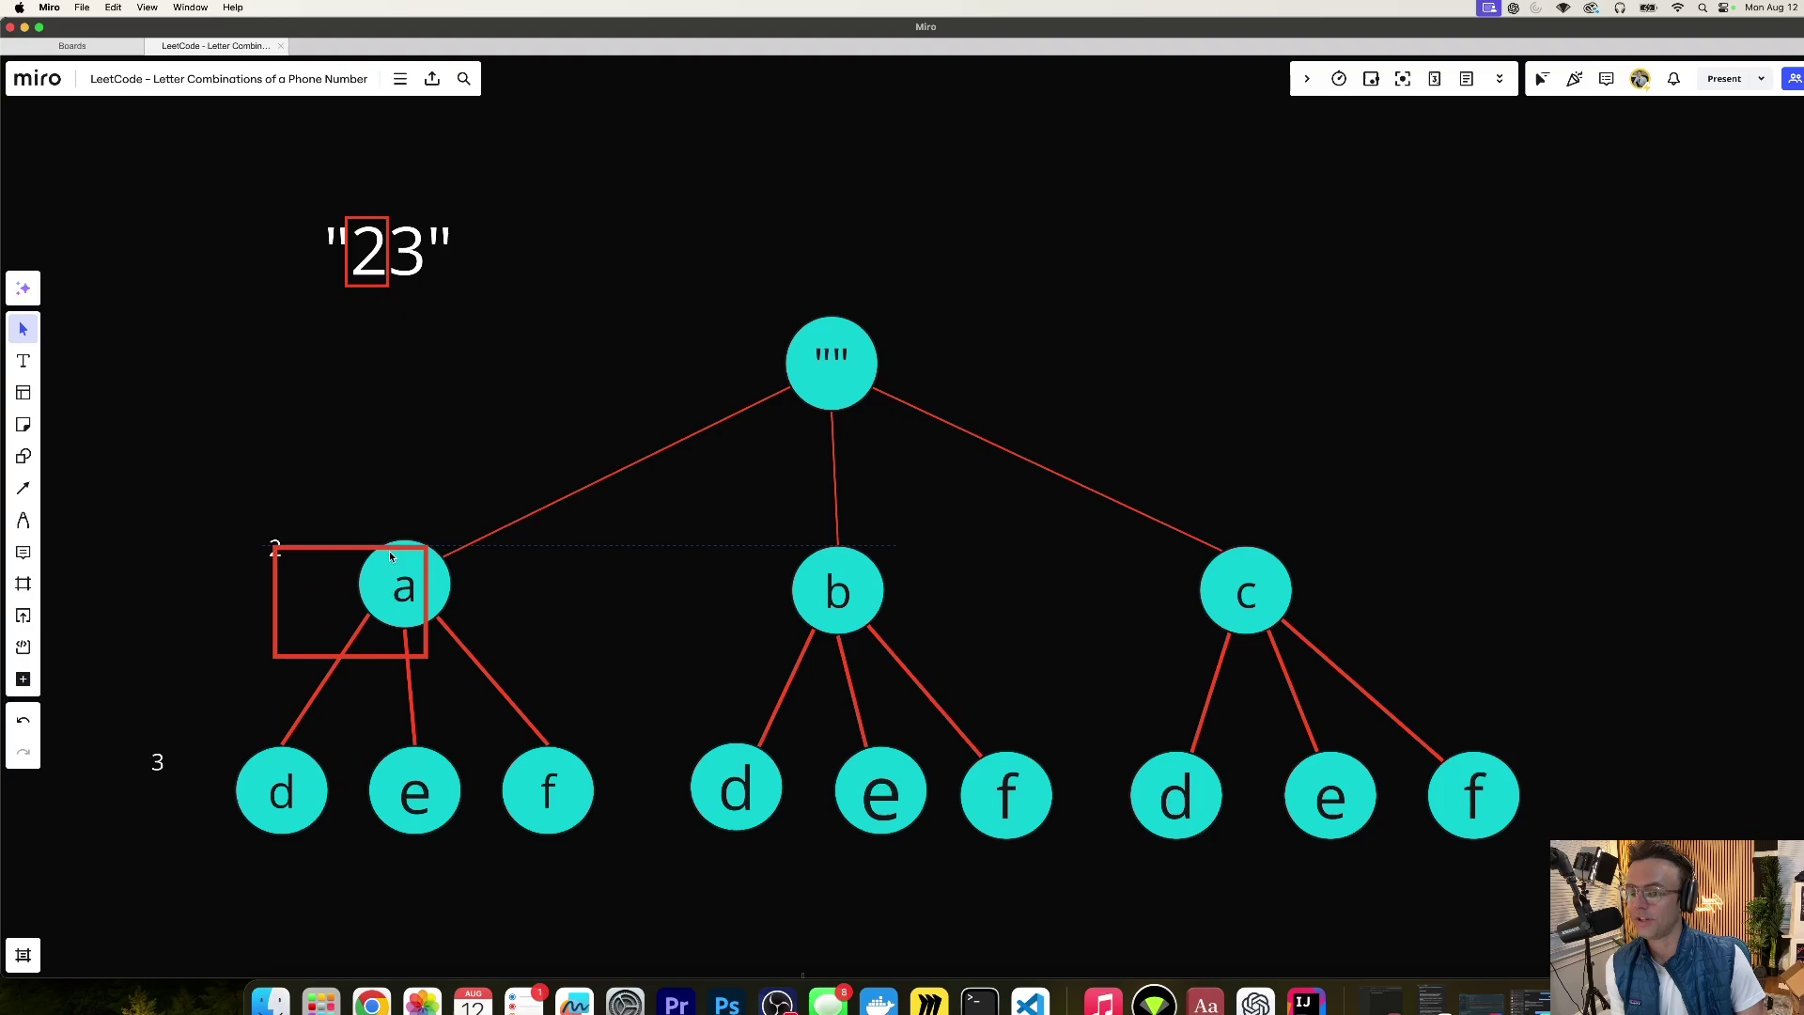
mouse_move(382, 674)
mouse_down()
mouse_move(359, 700)
mouse_move(434, 550)
mouse_move(342, 654)
mouse_move(442, 535)
mouse_up()
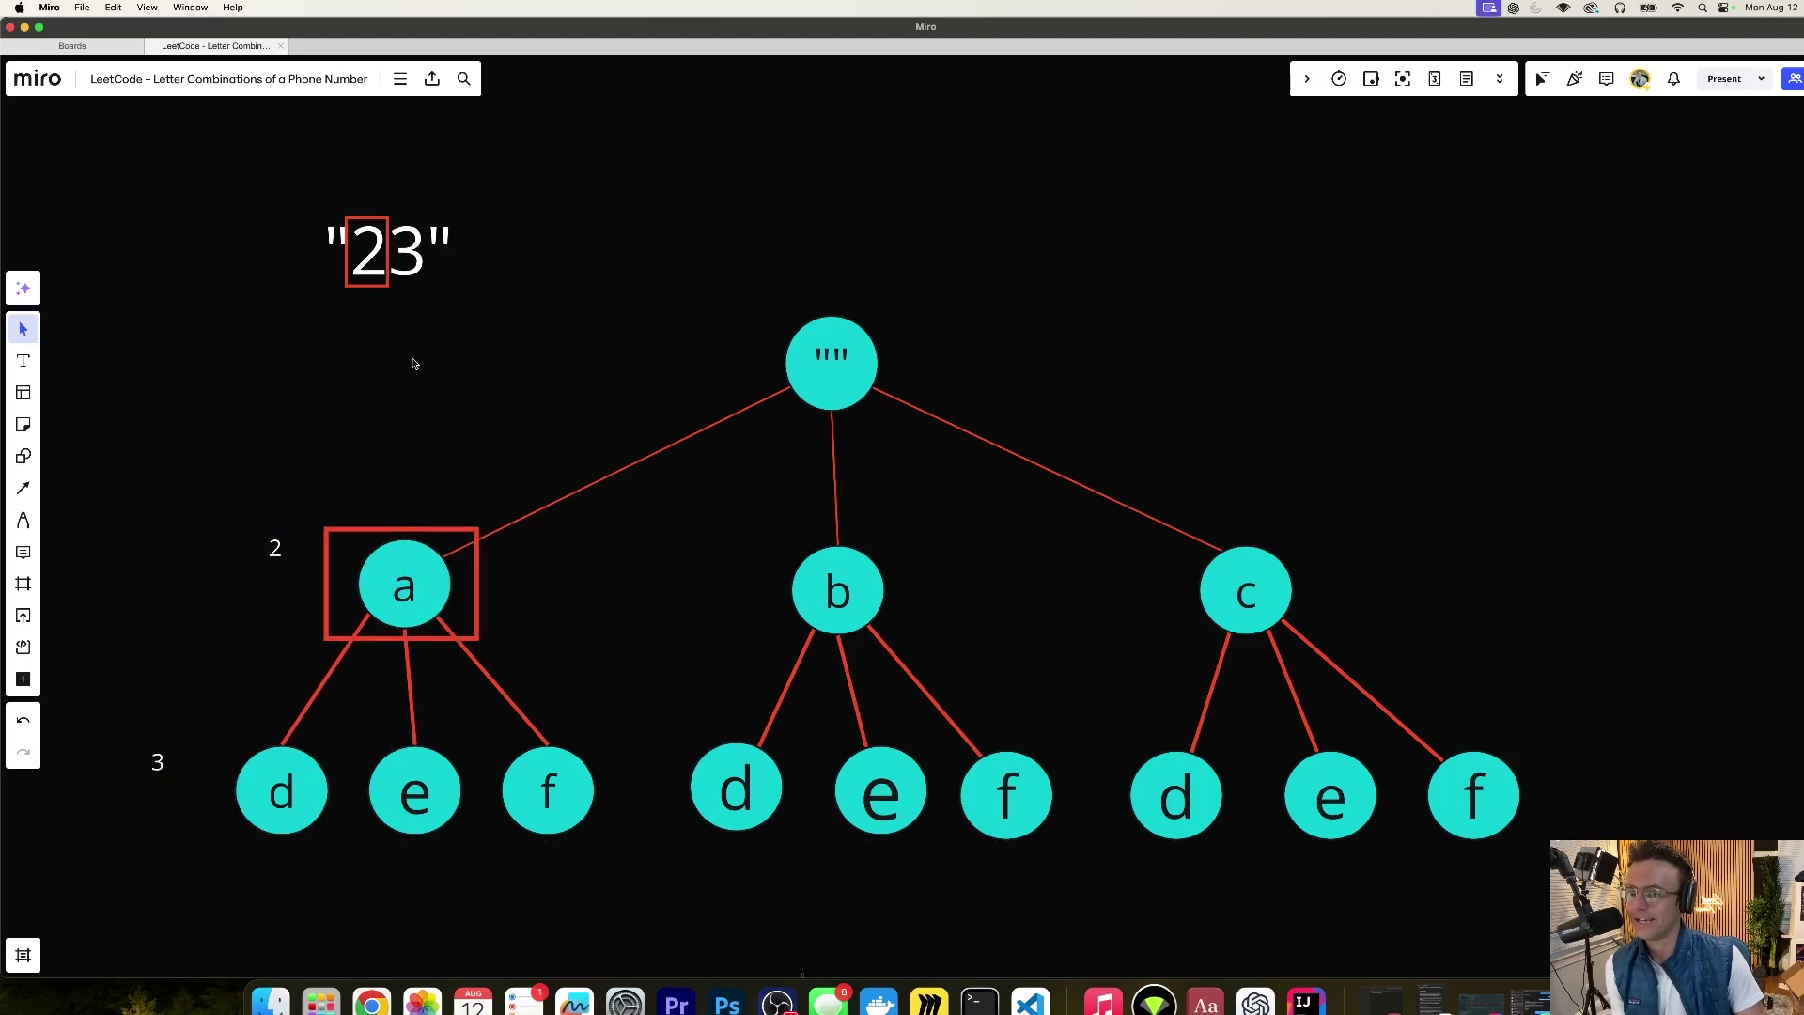
click(374, 218)
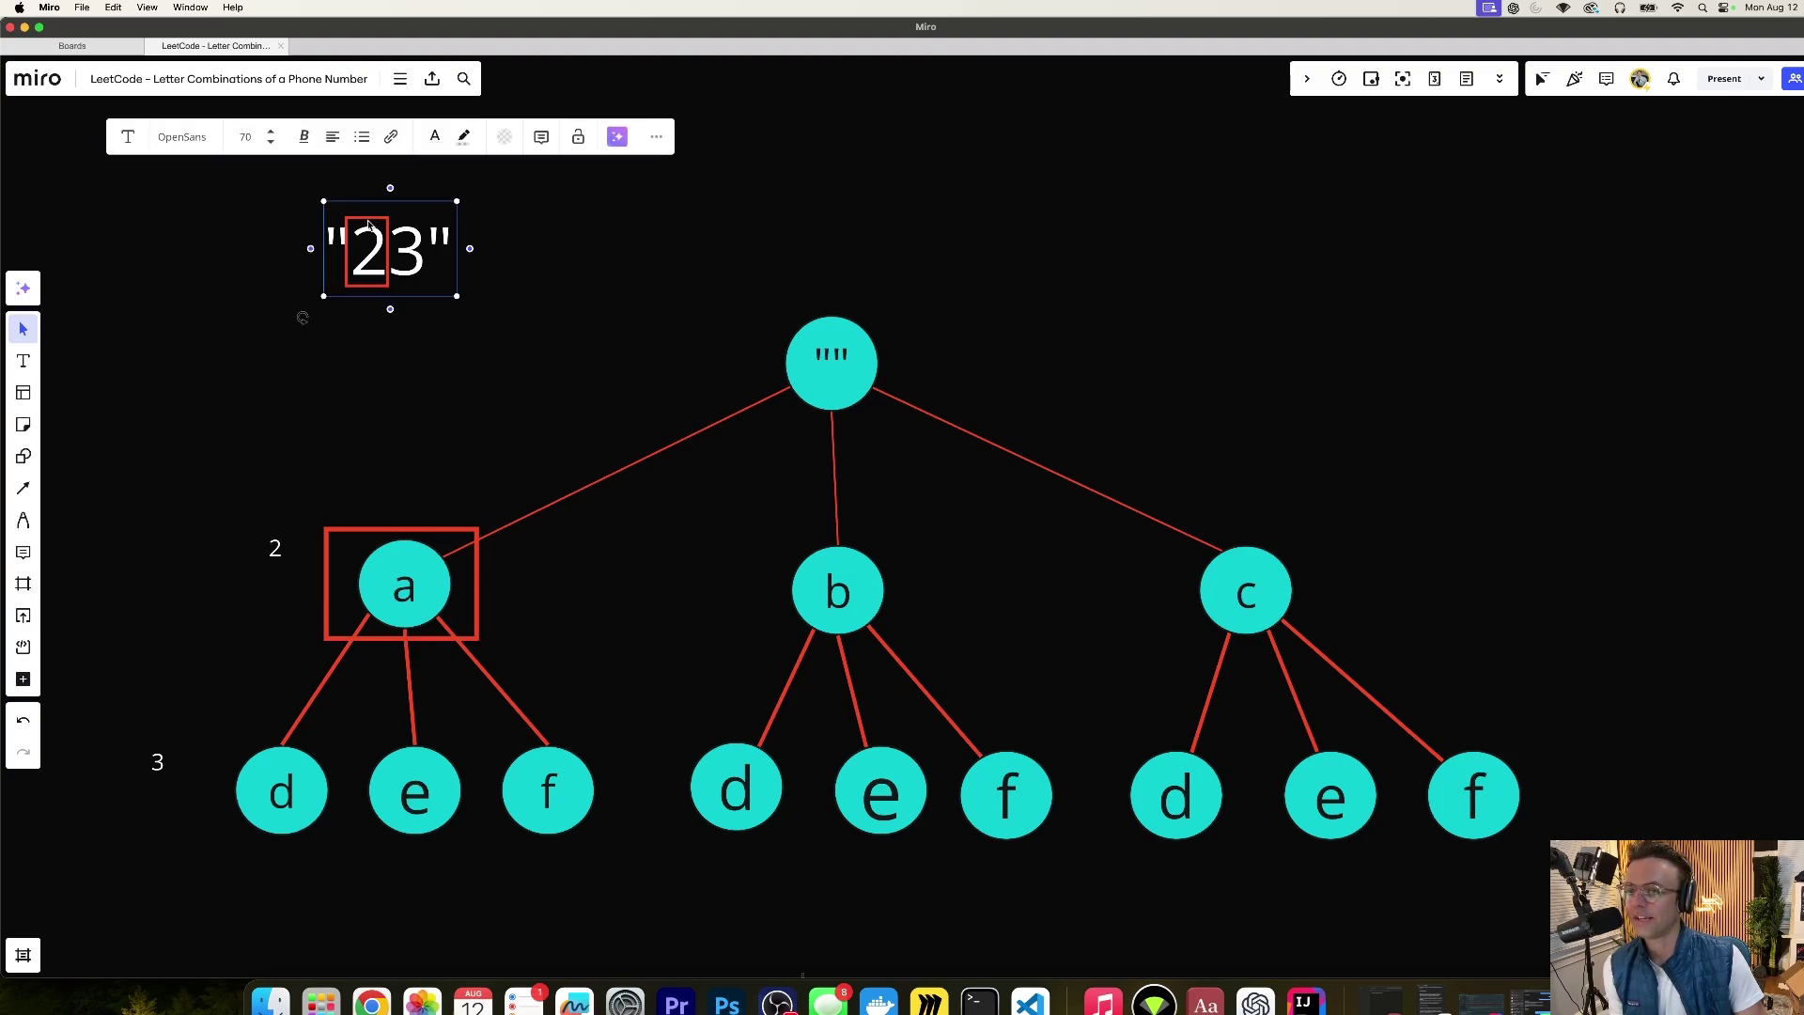
drag(369, 225, 410, 224)
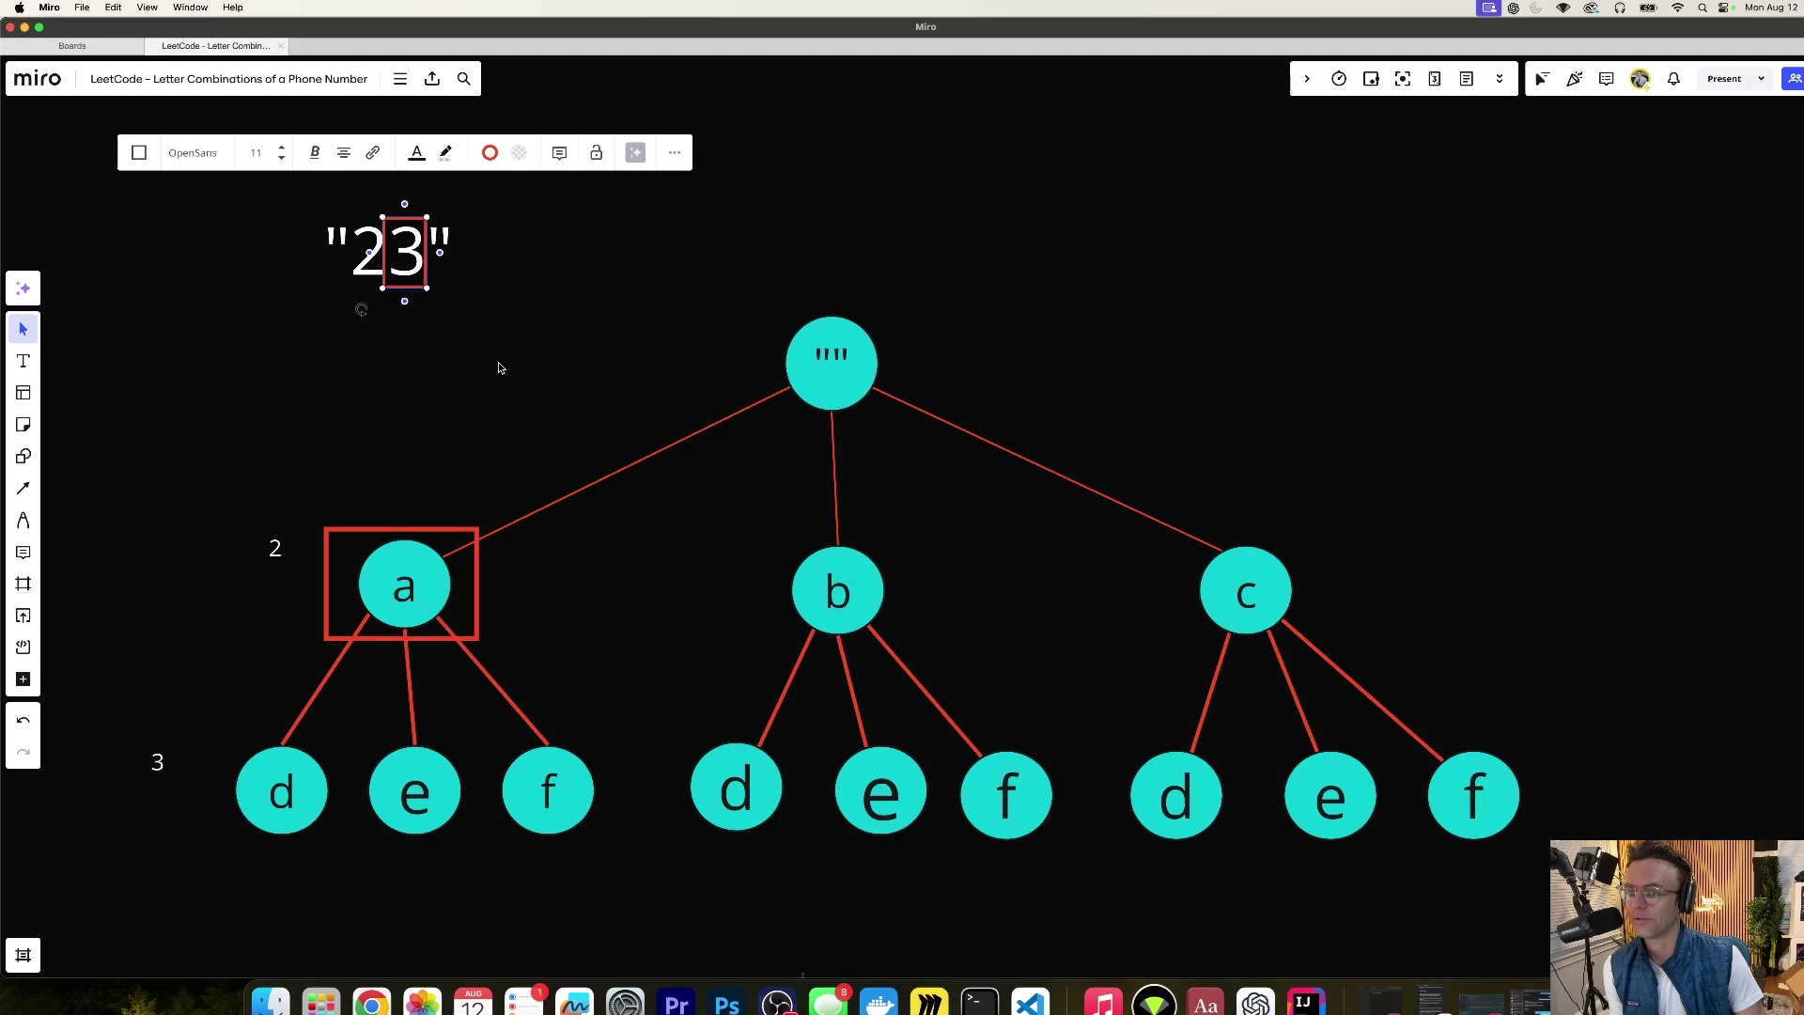
scroll(697, 310, right, 10)
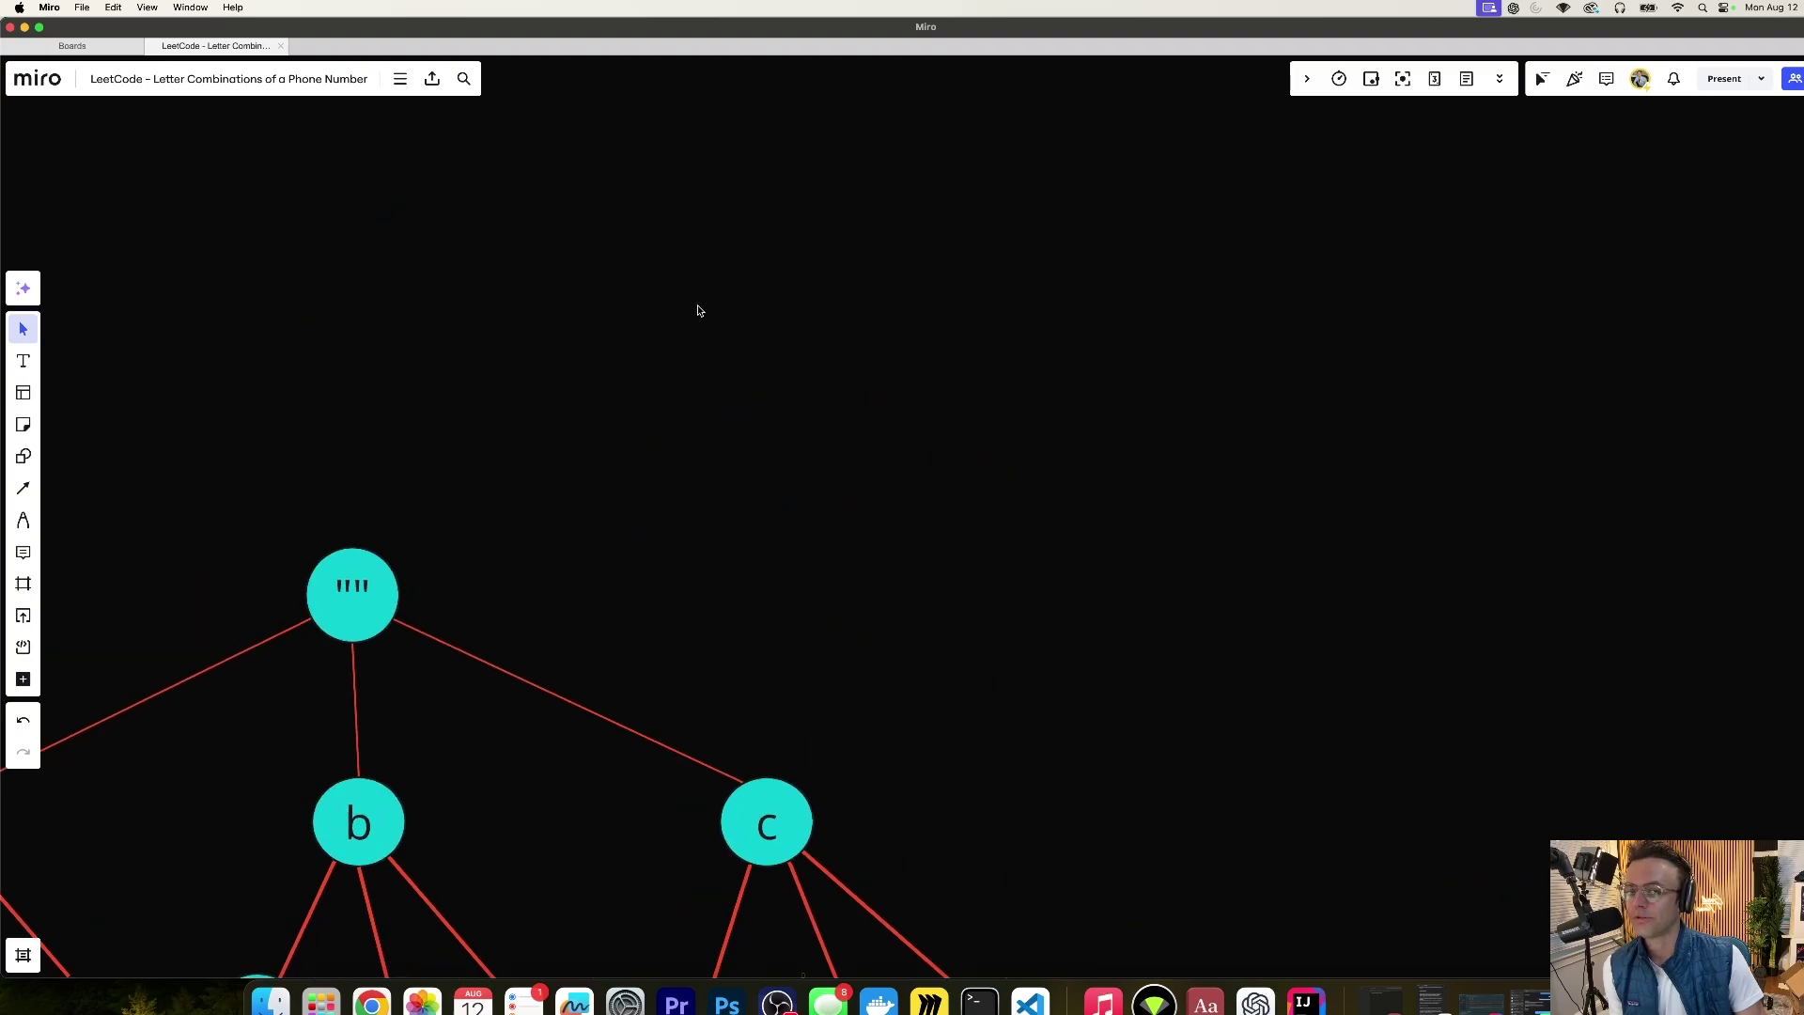
scroll(697, 310, up, 5)
scroll(697, 310, up, 5)
scroll(696, 310, right, 4)
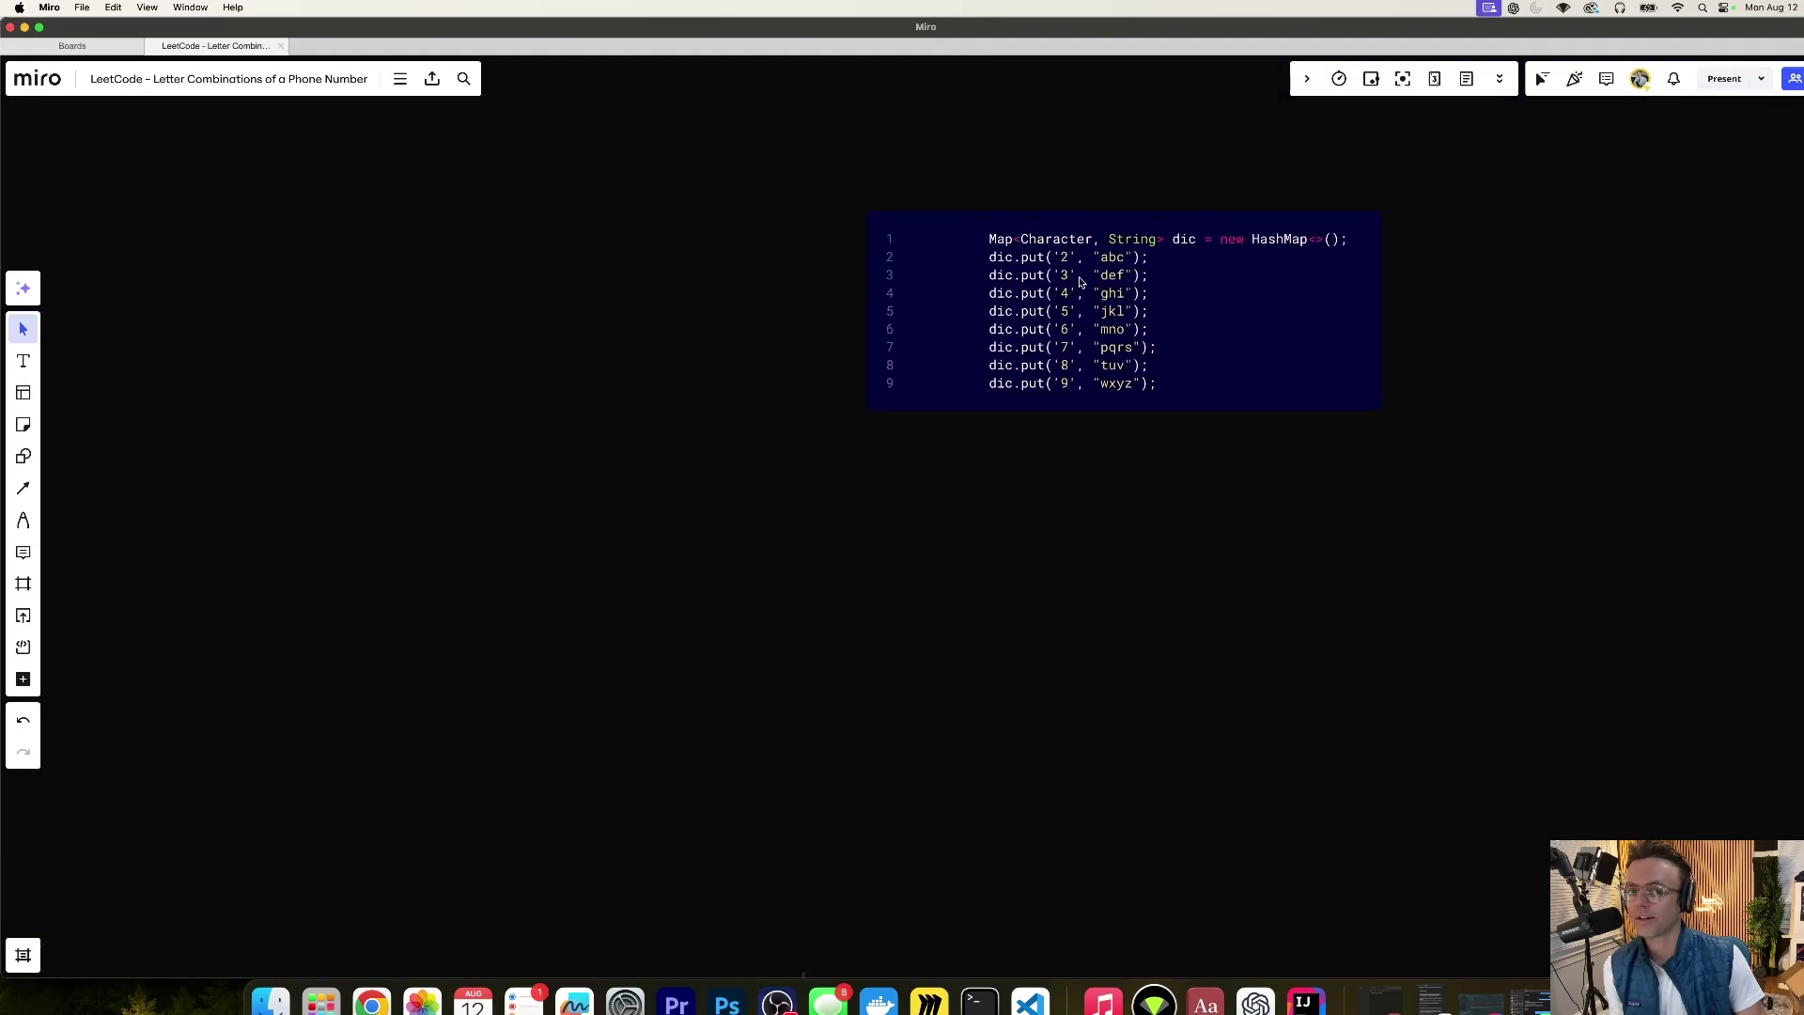
scroll(1002, 329, down, 5)
scroll(1001, 329, left, 5)
scroll(999, 330, down, 3)
scroll(1000, 330, left, 5)
scroll(999, 330, up, 3)
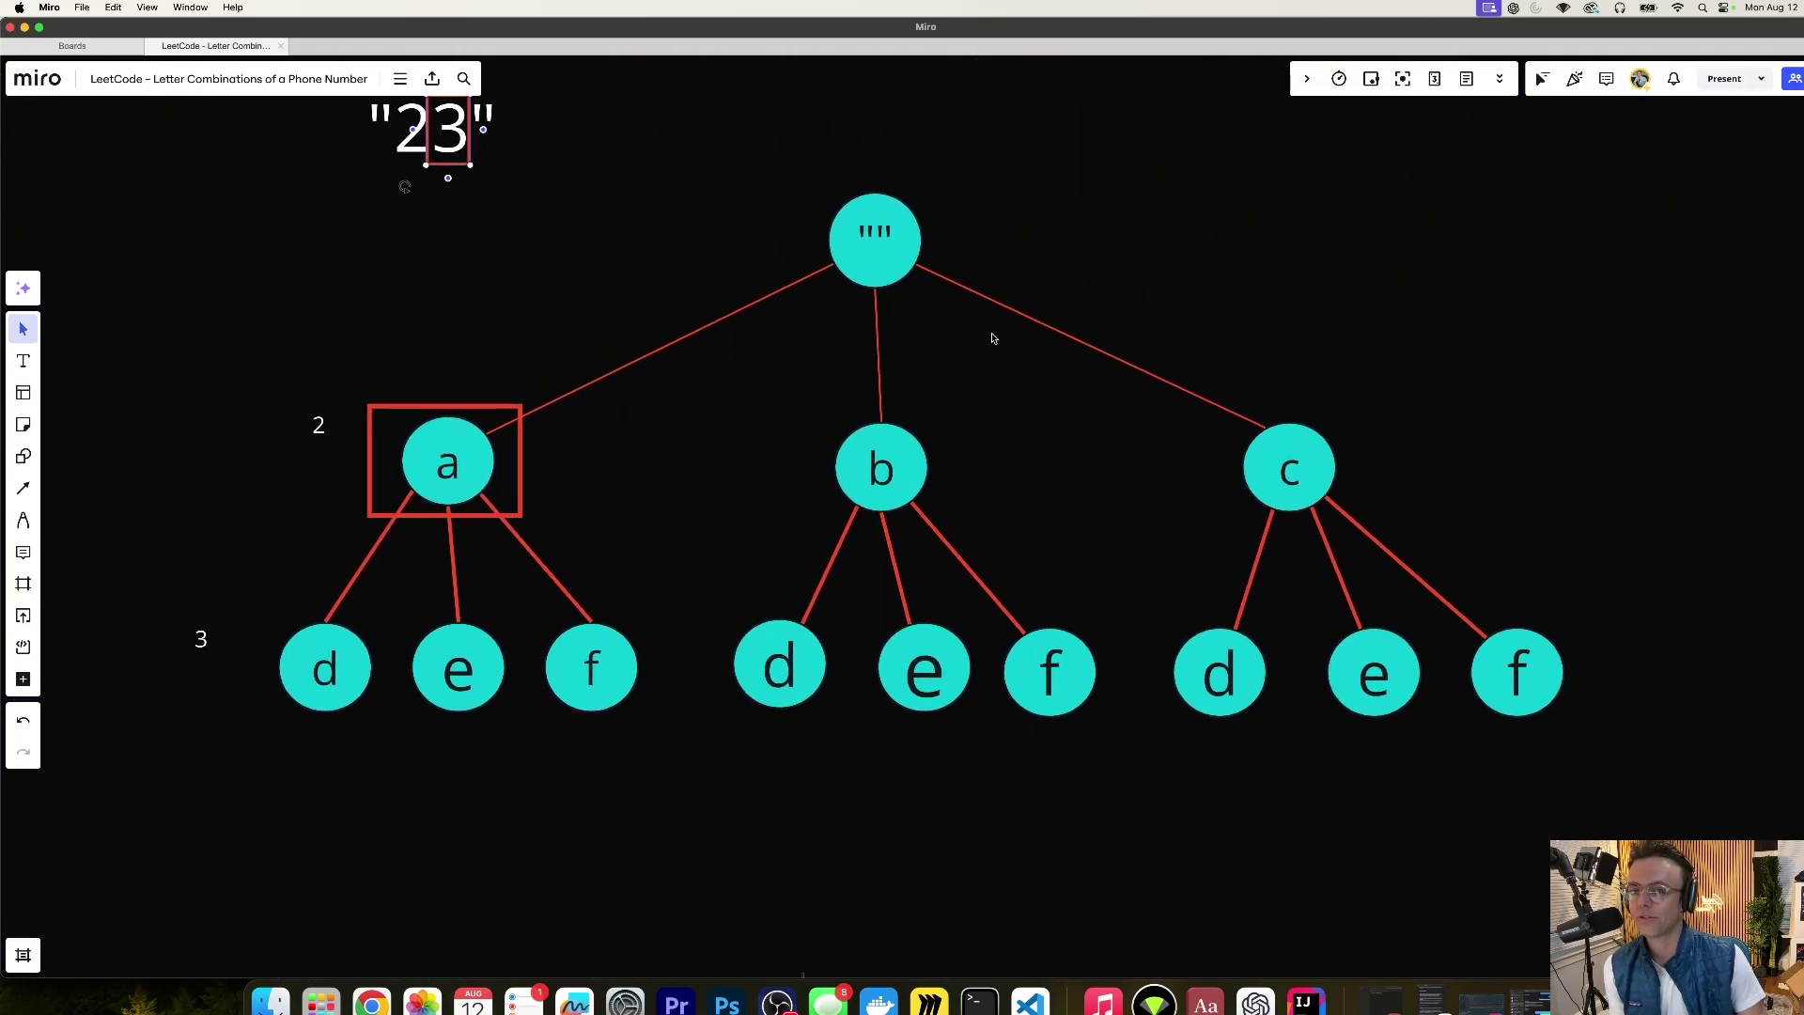
scroll(994, 335, up, 3)
scroll(990, 339, up, 2)
Step: Move the red highlight via d and the root to node b, nudging the combinations list right
mouse_move(374, 536)
mouse_down()
mouse_move(255, 738)
mouse_move(364, 607)
mouse_move(406, 680)
mouse_move(410, 547)
mouse_move(504, 740)
mouse_move(378, 543)
mouse_up()
scroll(515, 385, up, 2)
scroll(516, 385, up, 5)
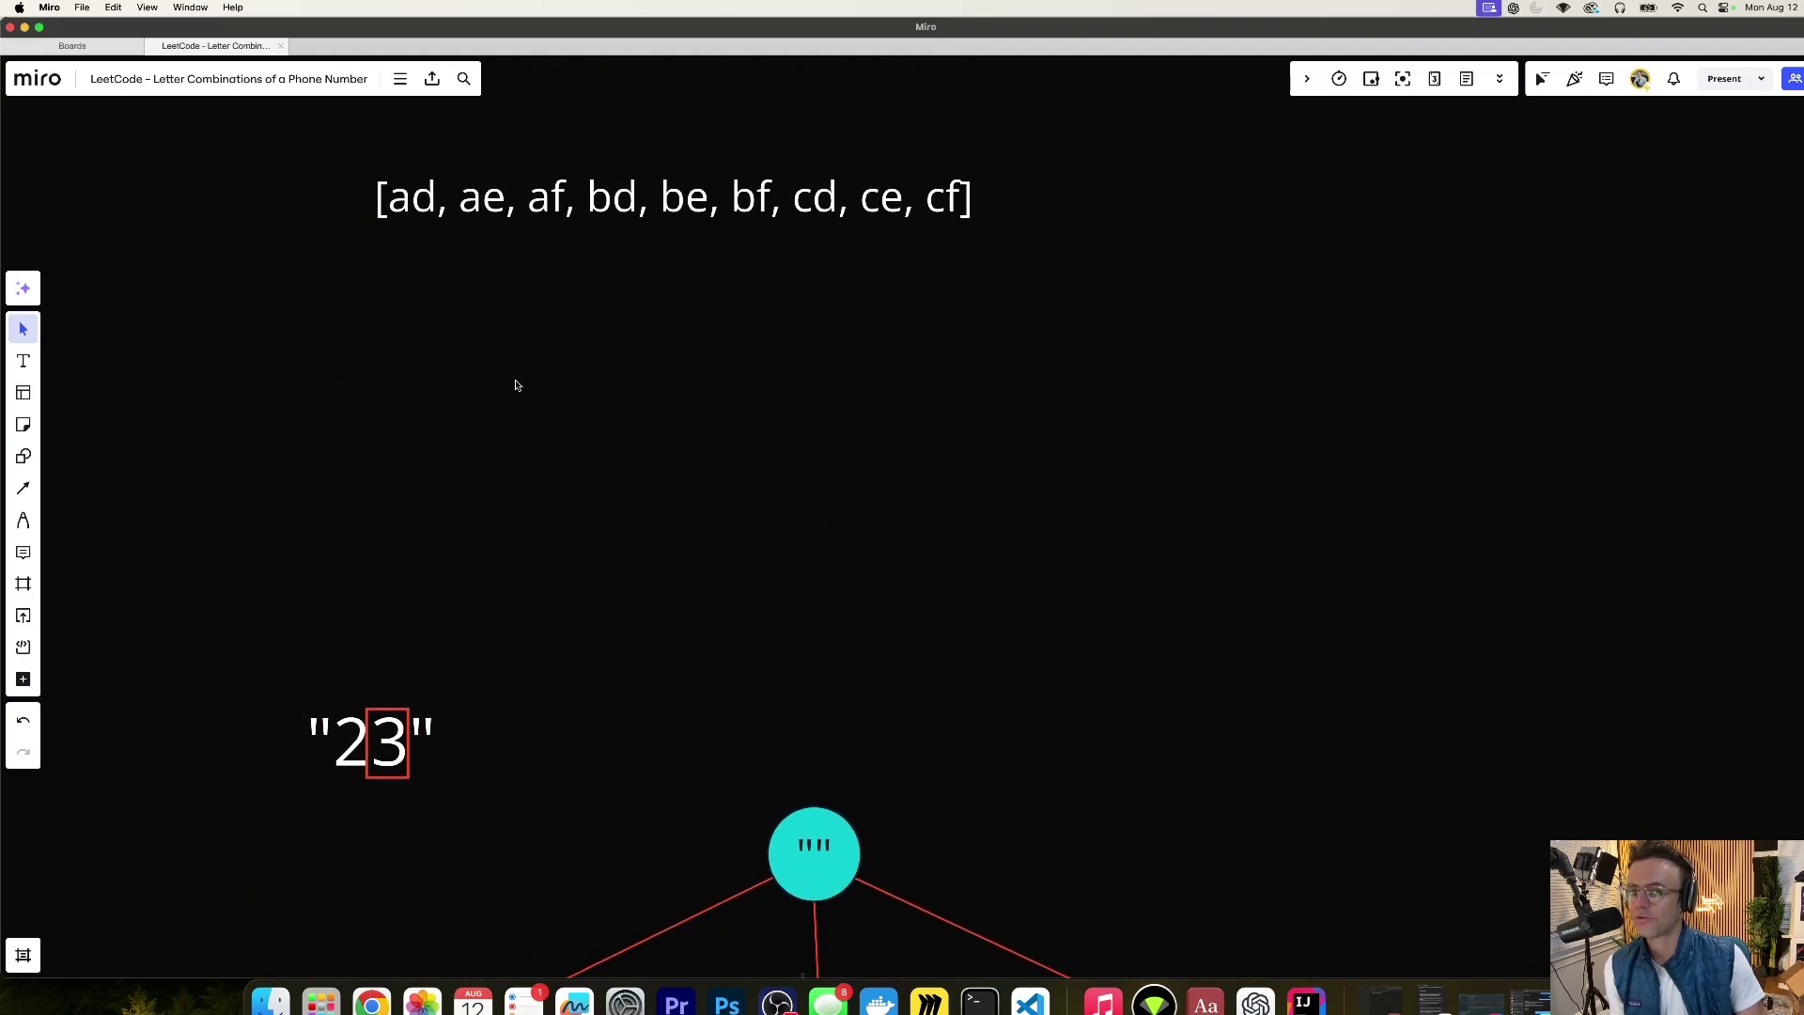
scroll(516, 385, up, 1)
drag(489, 245, 541, 269)
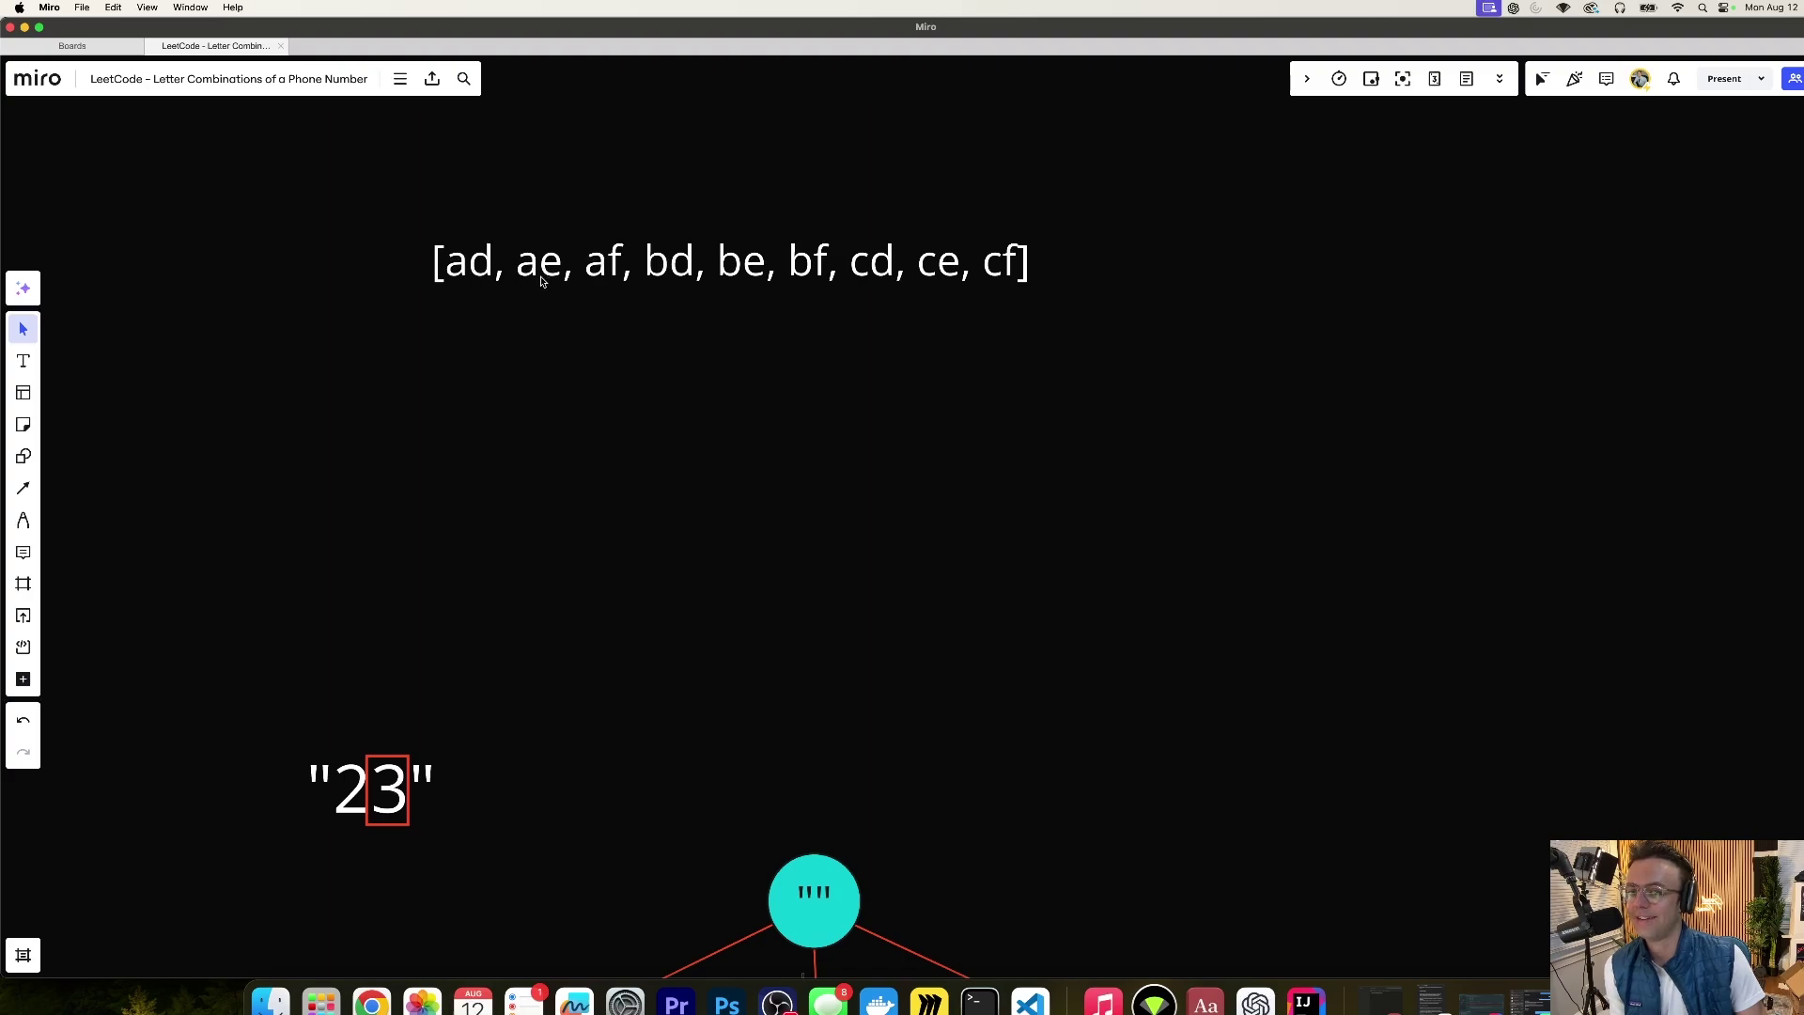
scroll(585, 565, down, 4)
scroll(584, 566, down, 2)
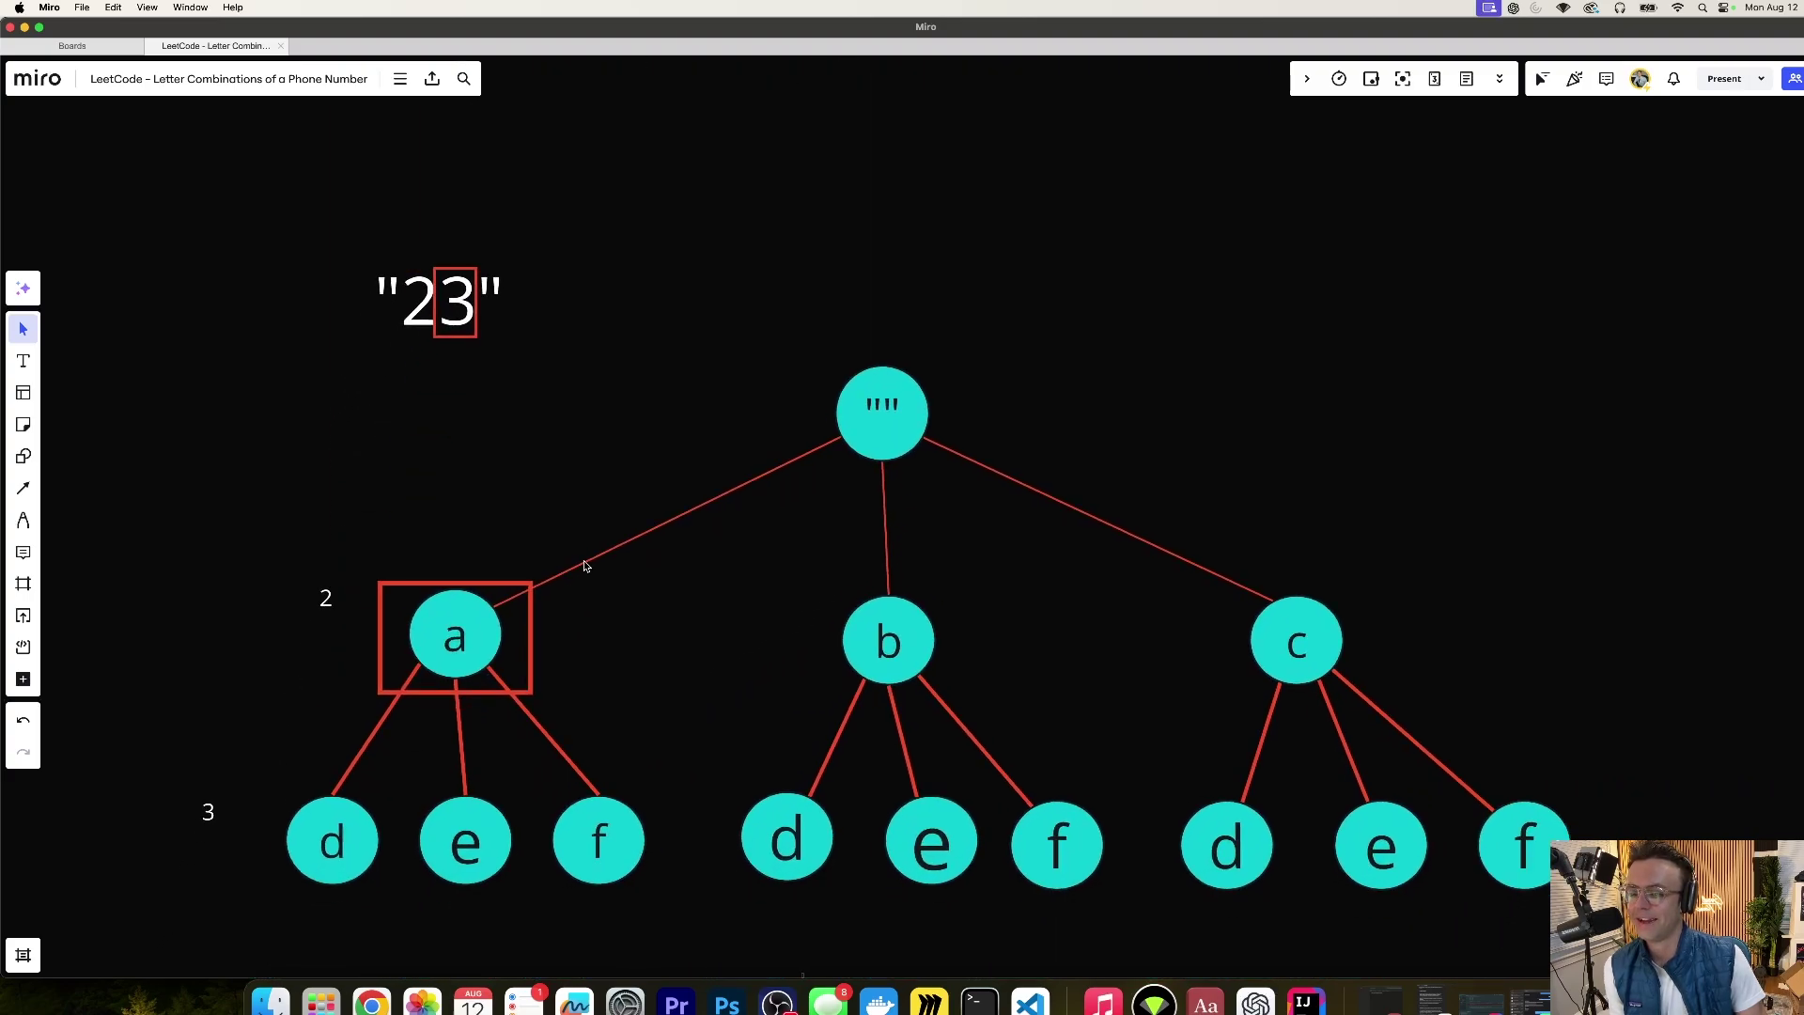
mouse_move(469, 565)
mouse_down()
mouse_move(877, 341)
mouse_move(888, 576)
mouse_up()
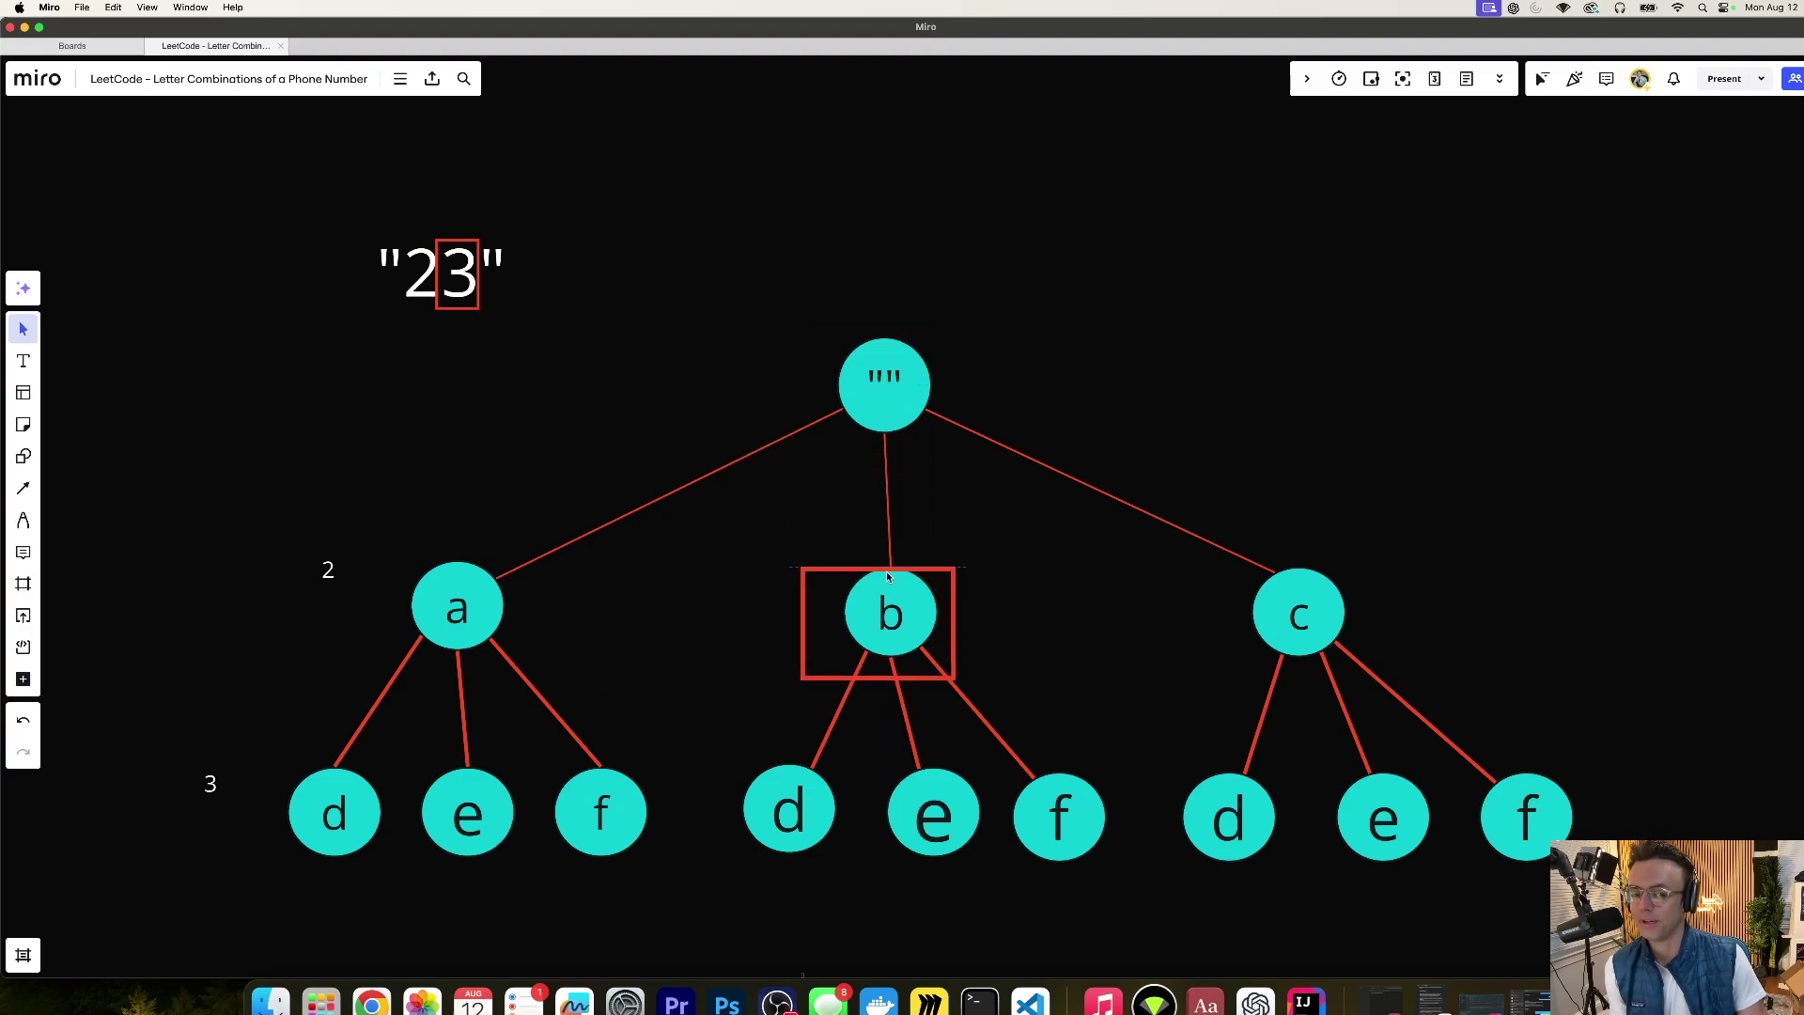
mouse_move(887, 577)
mouse_down()
mouse_move(1234, 545)
mouse_move(856, 574)
mouse_move(886, 554)
mouse_move(852, 645)
mouse_move(881, 733)
mouse_move(888, 570)
mouse_move(1228, 732)
mouse_move(1113, 568)
mouse_move(1369, 737)
mouse_move(1325, 573)
mouse_up()
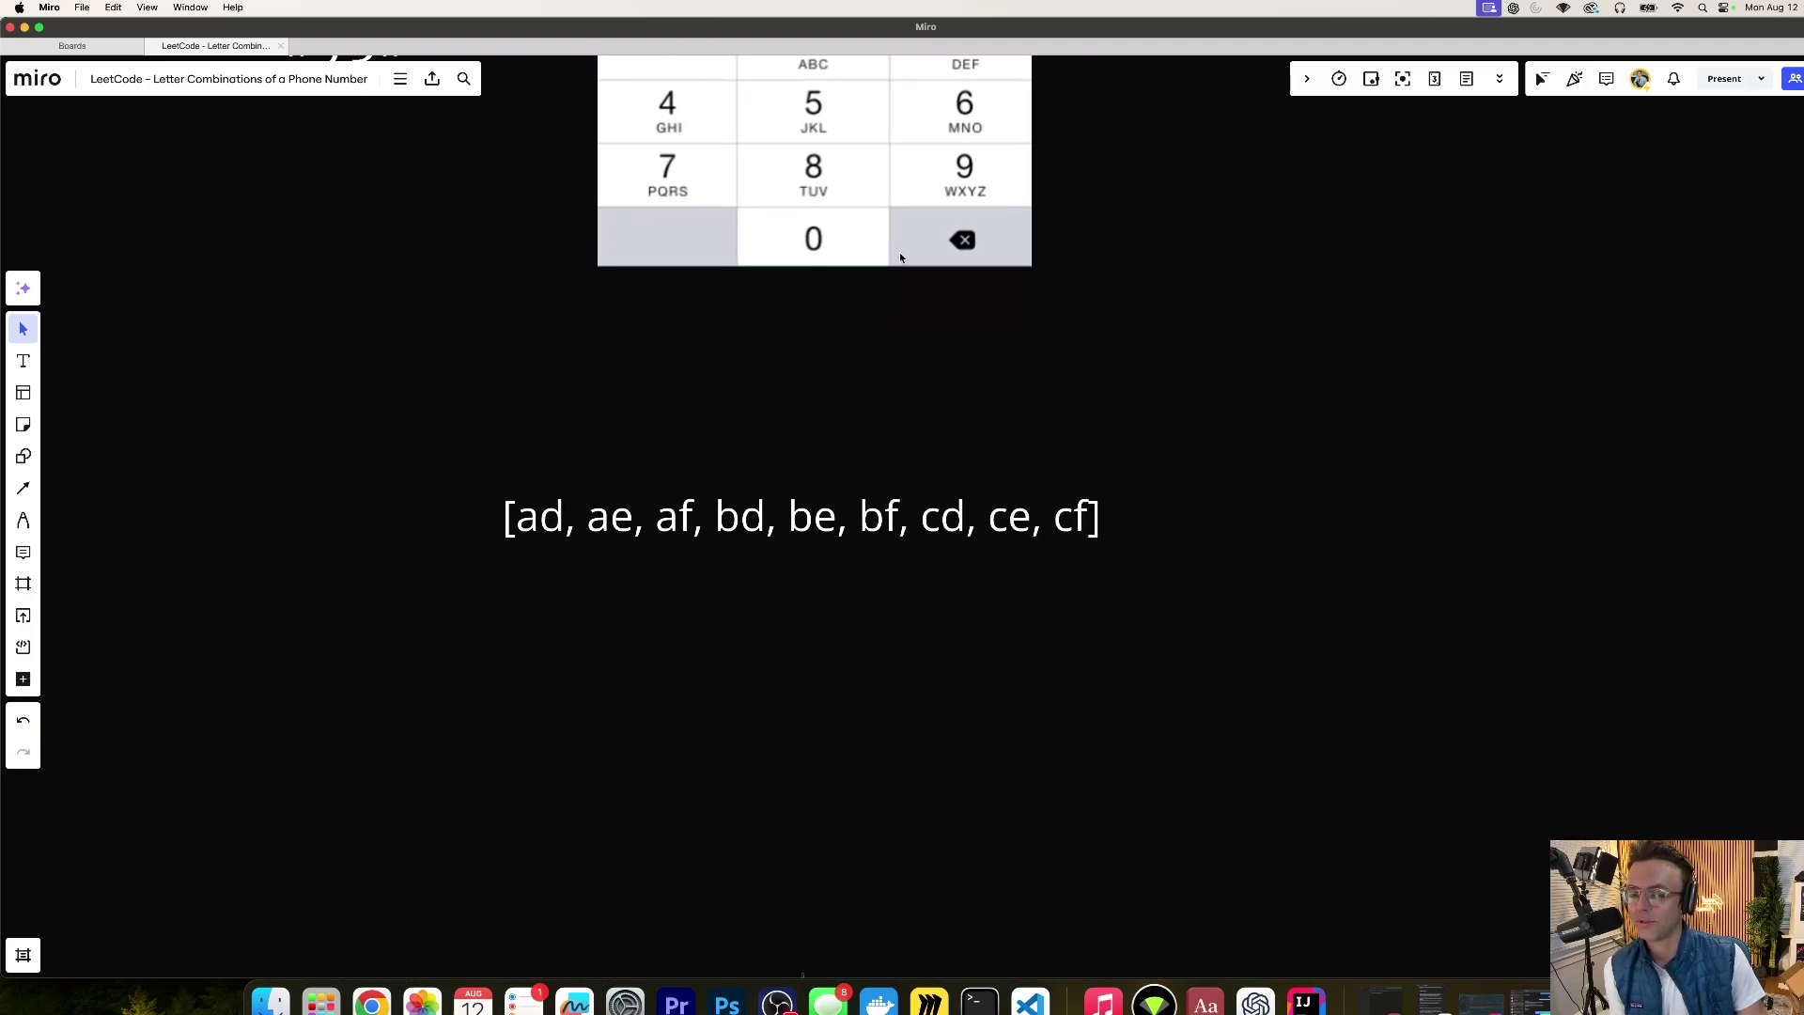
scroll(831, 641, down, 5)
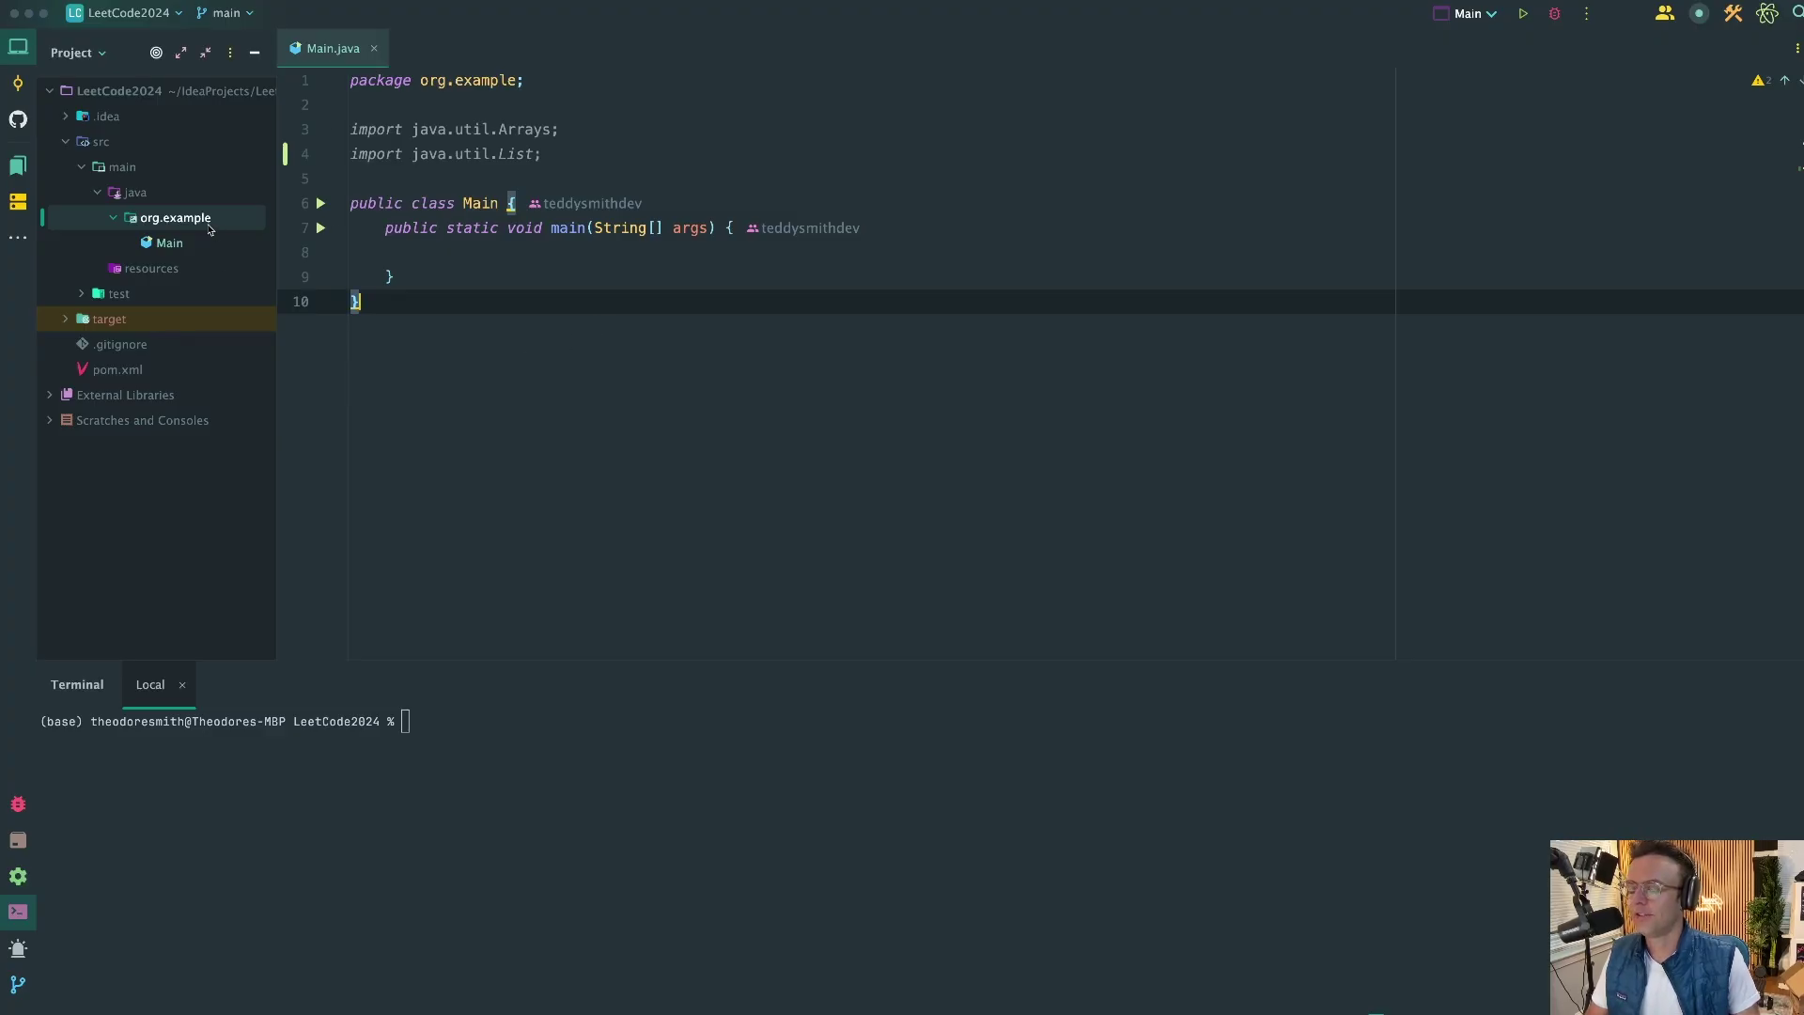
Step: Create a new Java class named Solution in the org.example package
right_click(209, 227)
click(547, 226)
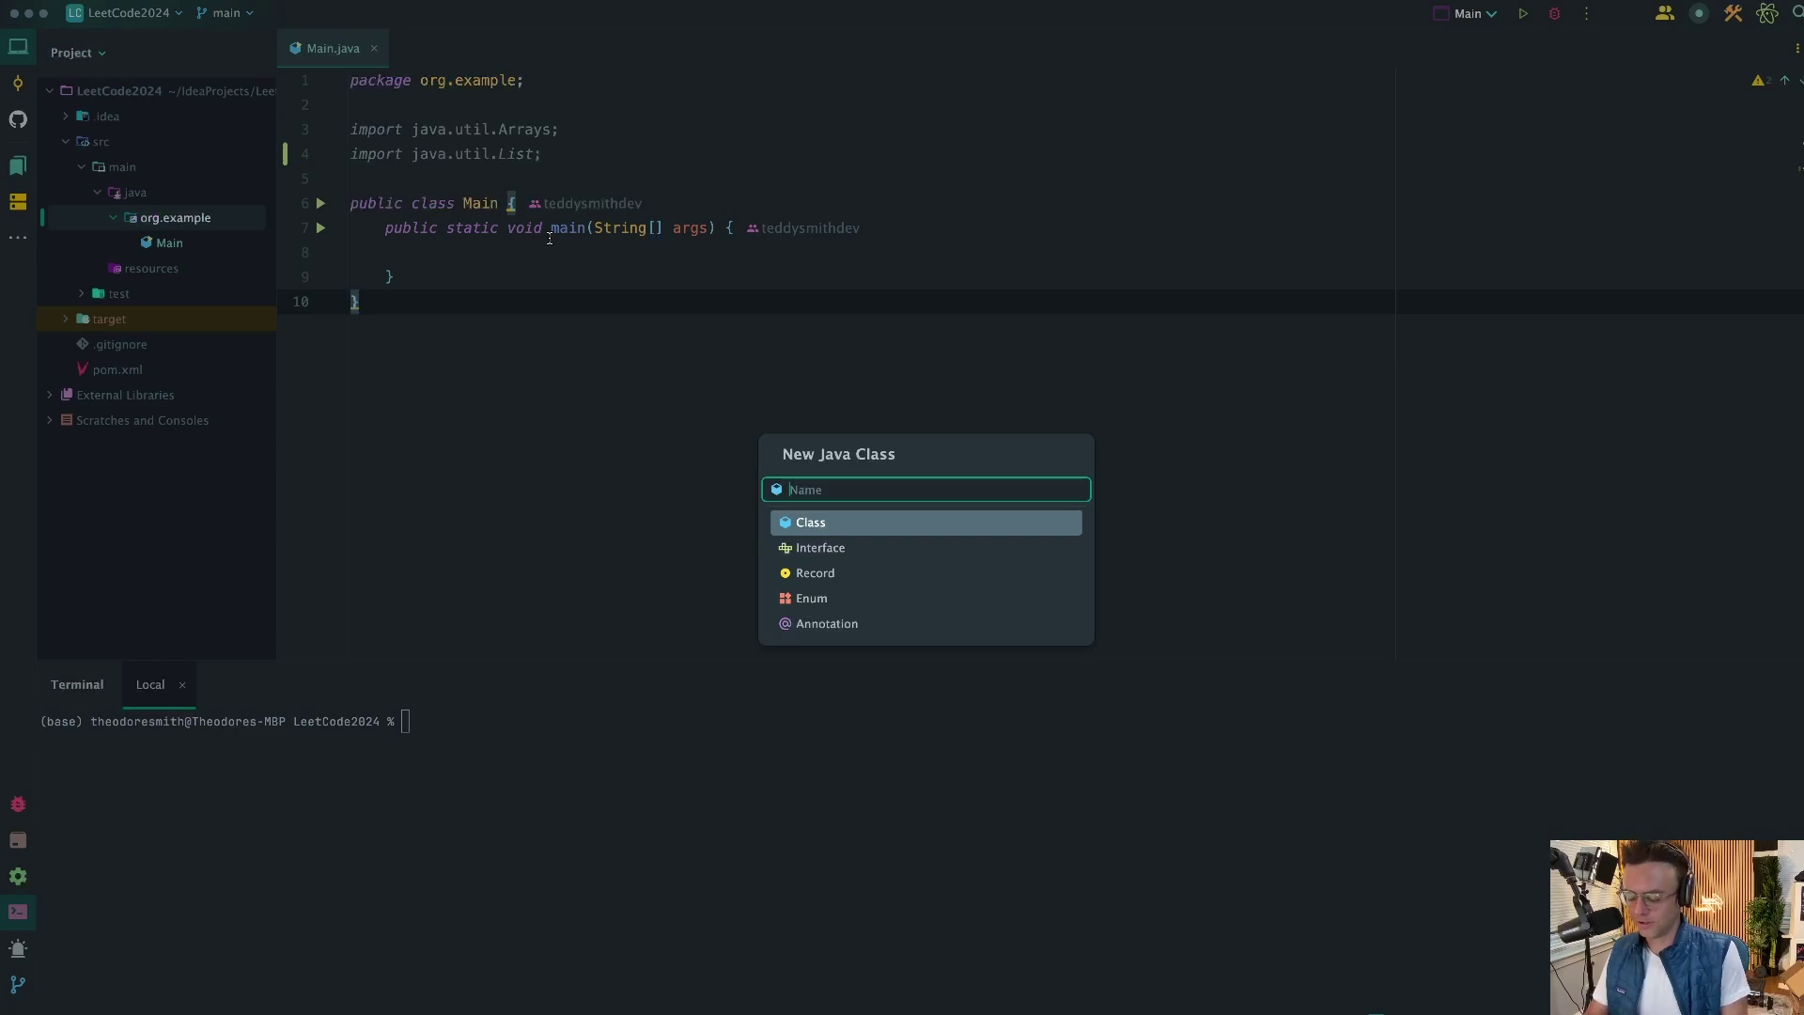
text(Solution)
key(Return)
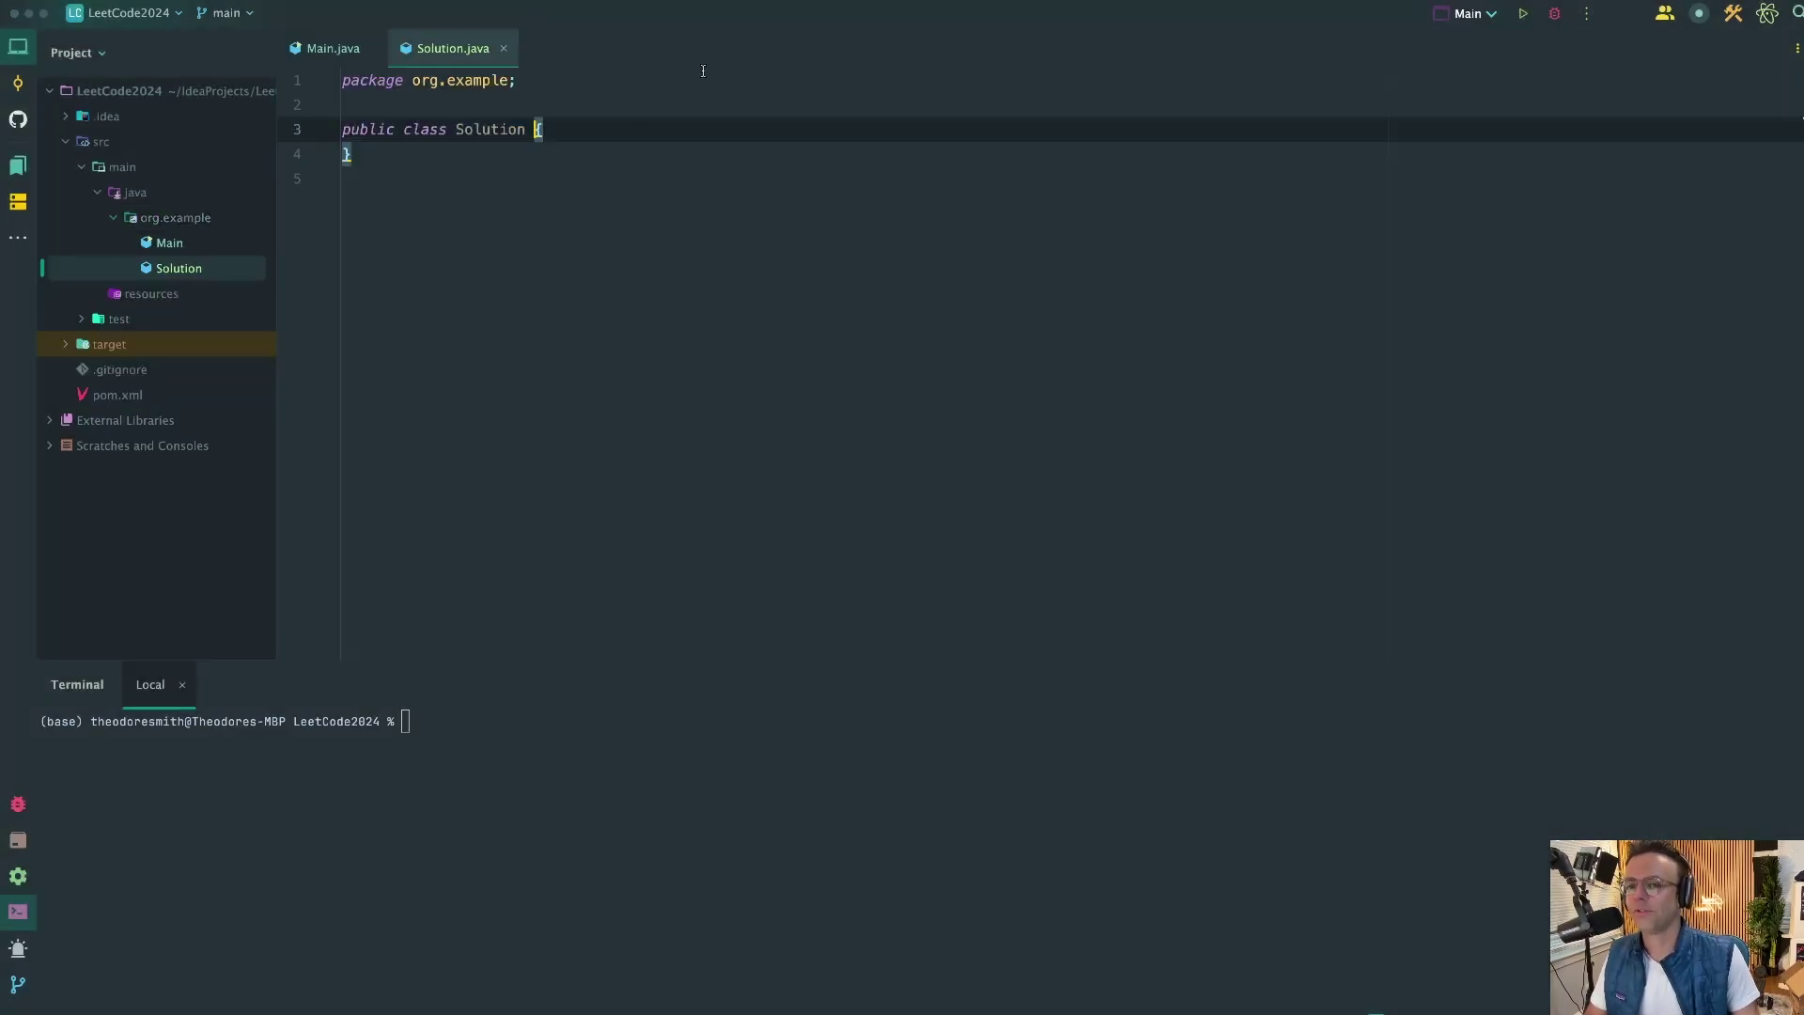
Step: Write the private backtrack signature (digits, index, current, result, dic), importing List and Map
click(611, 117)
key(Return)
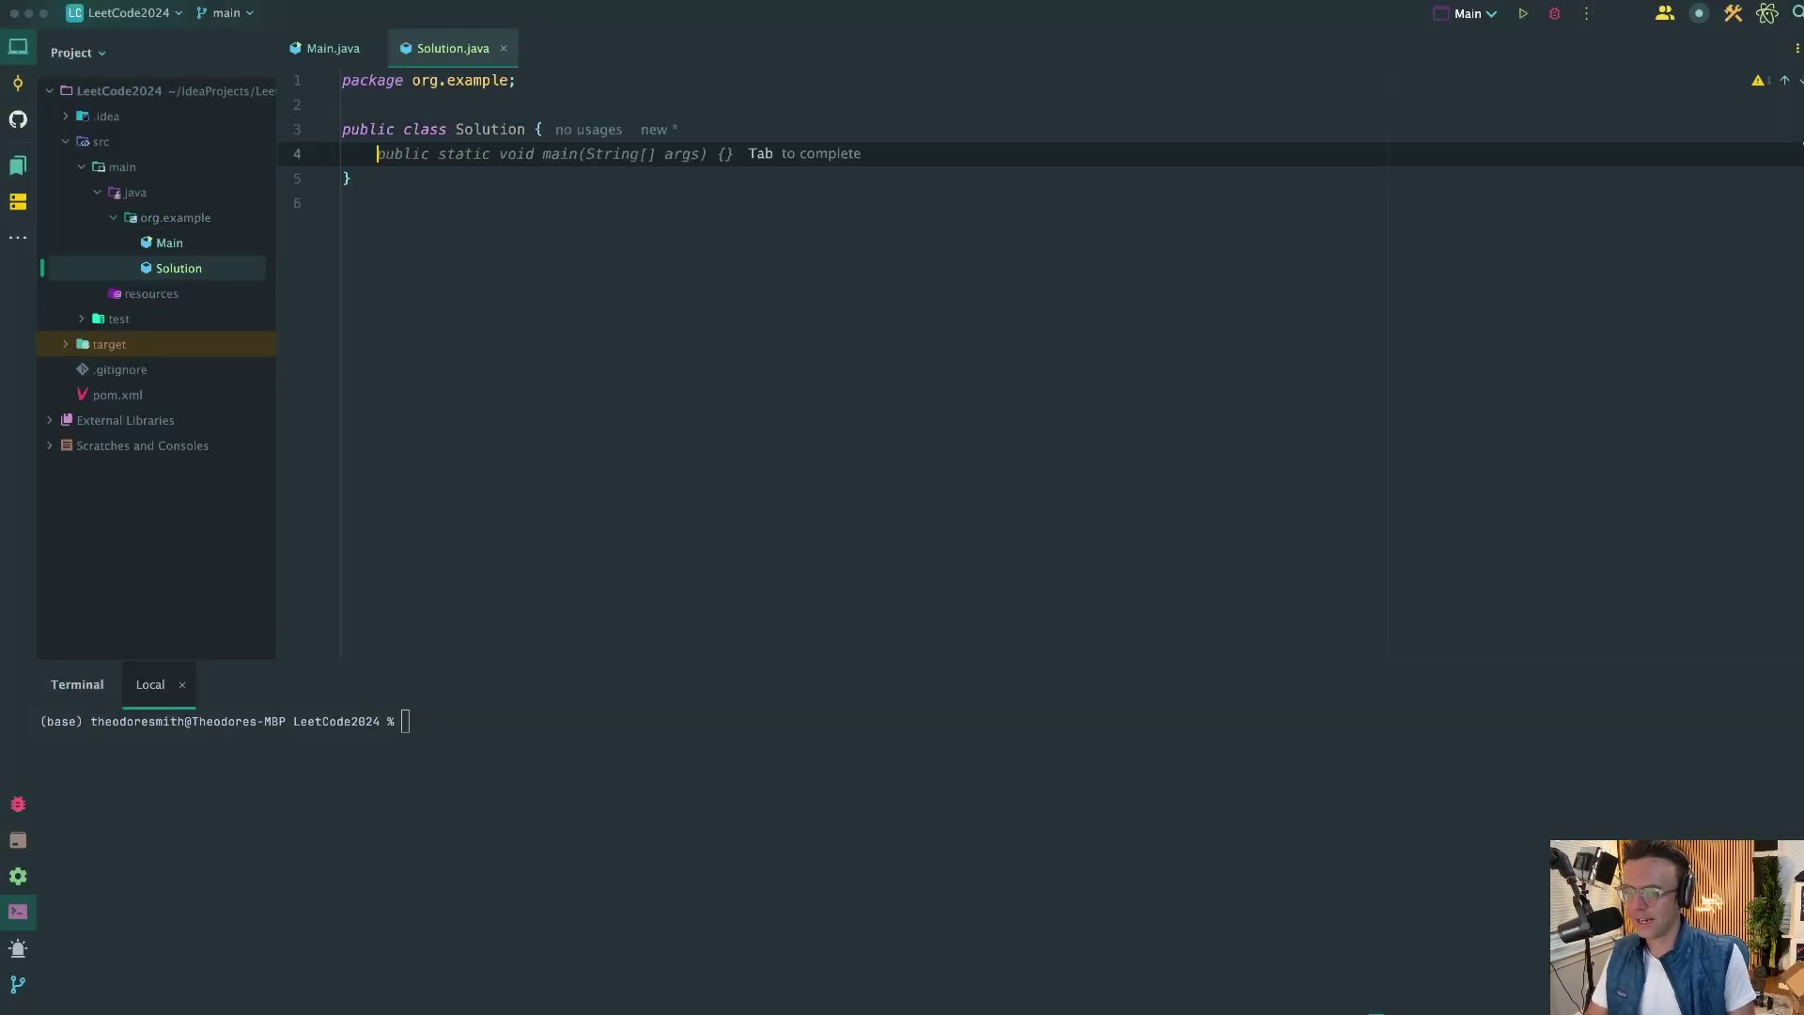
text(private )
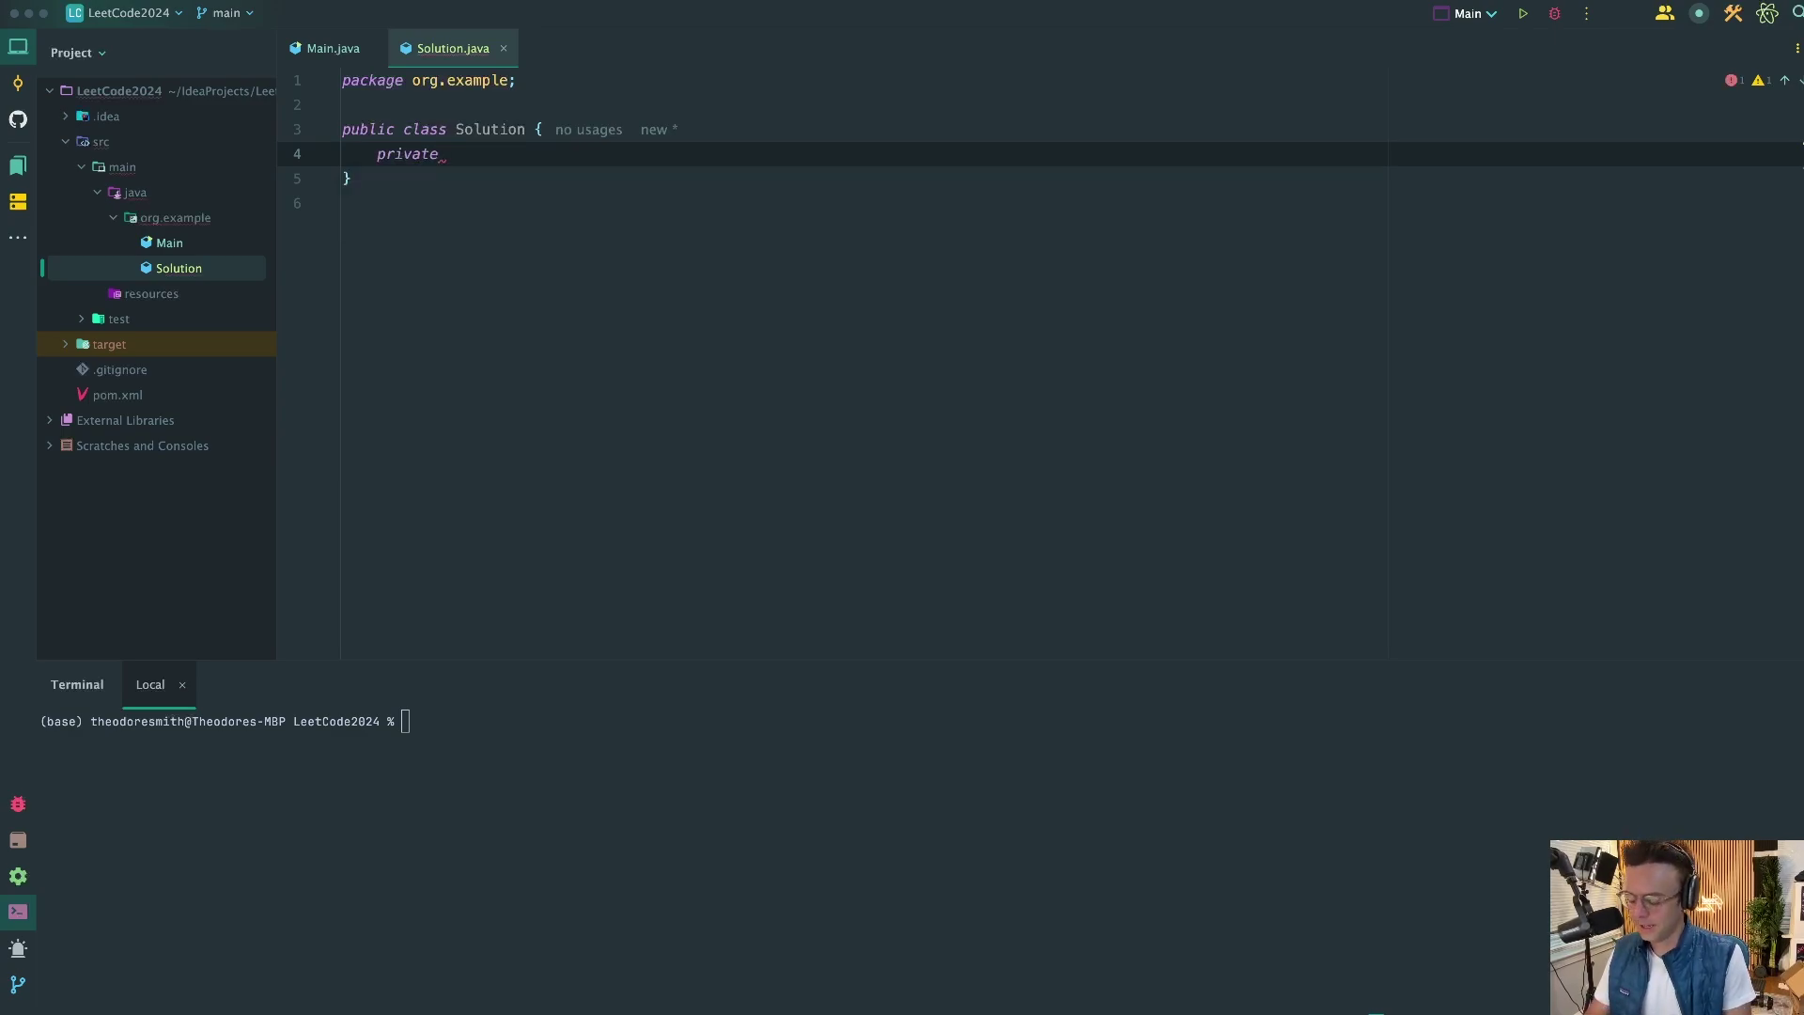
text(void )
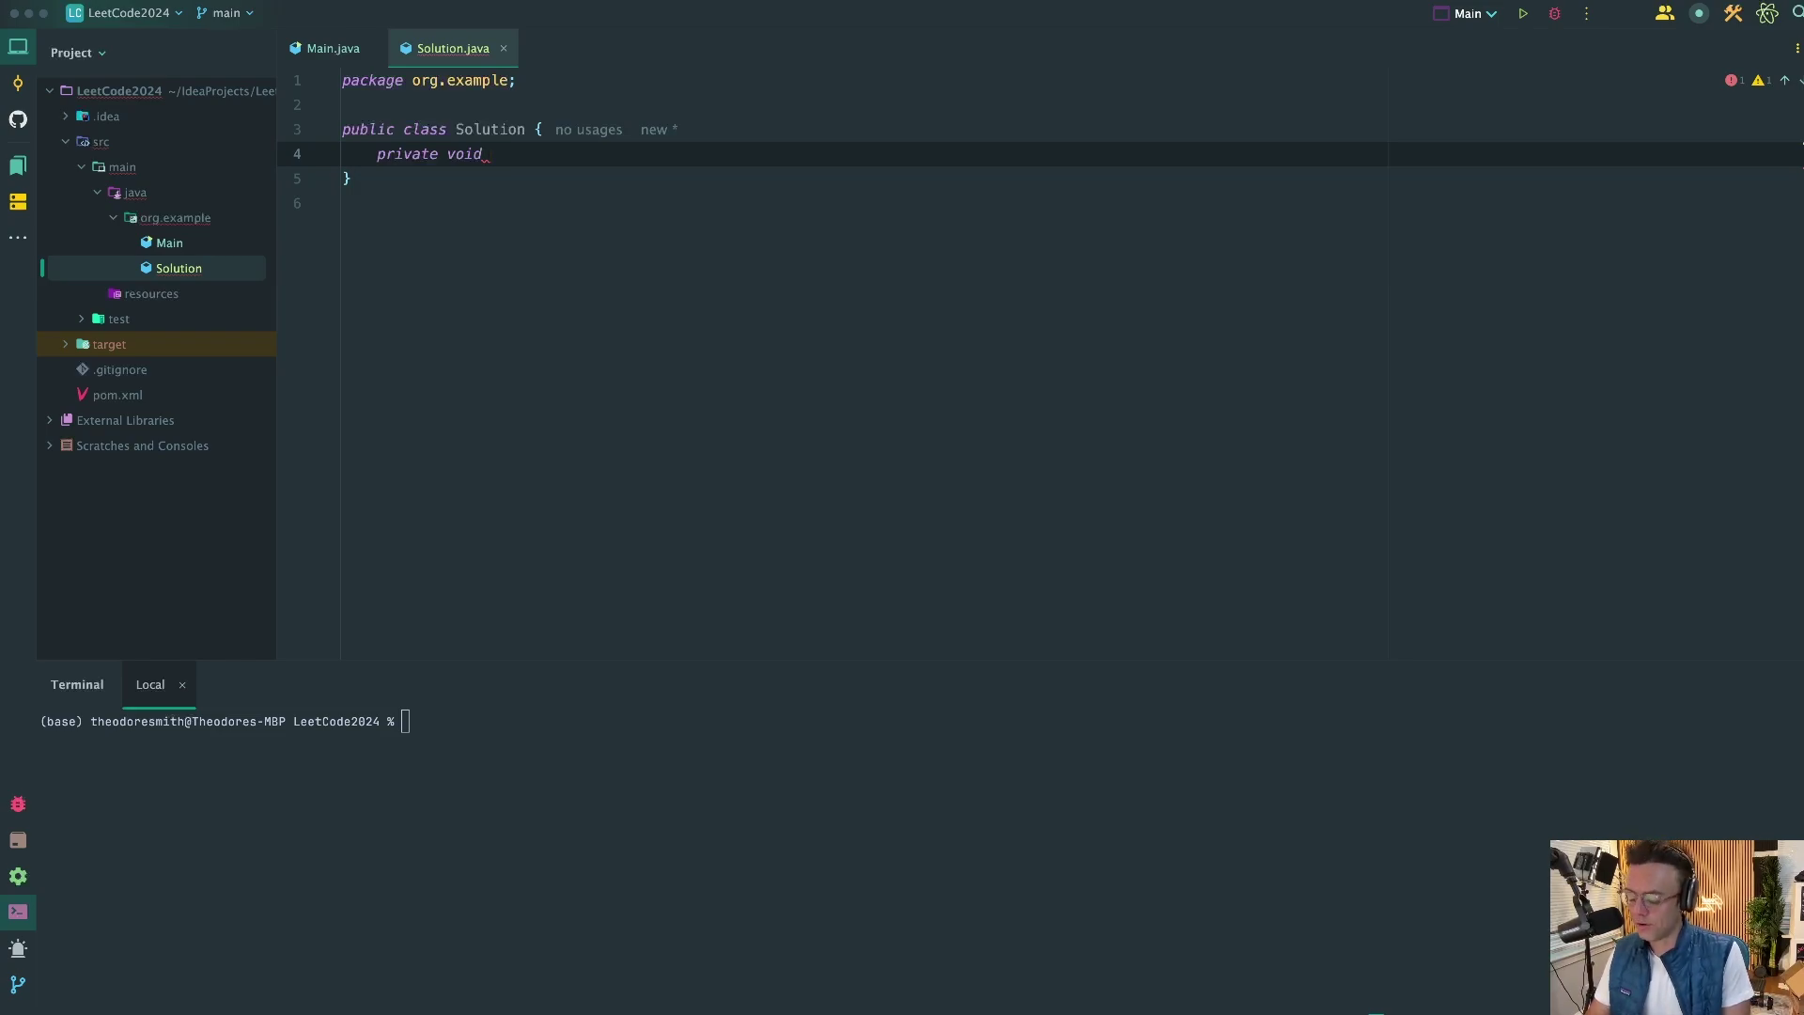
text(backtrack)
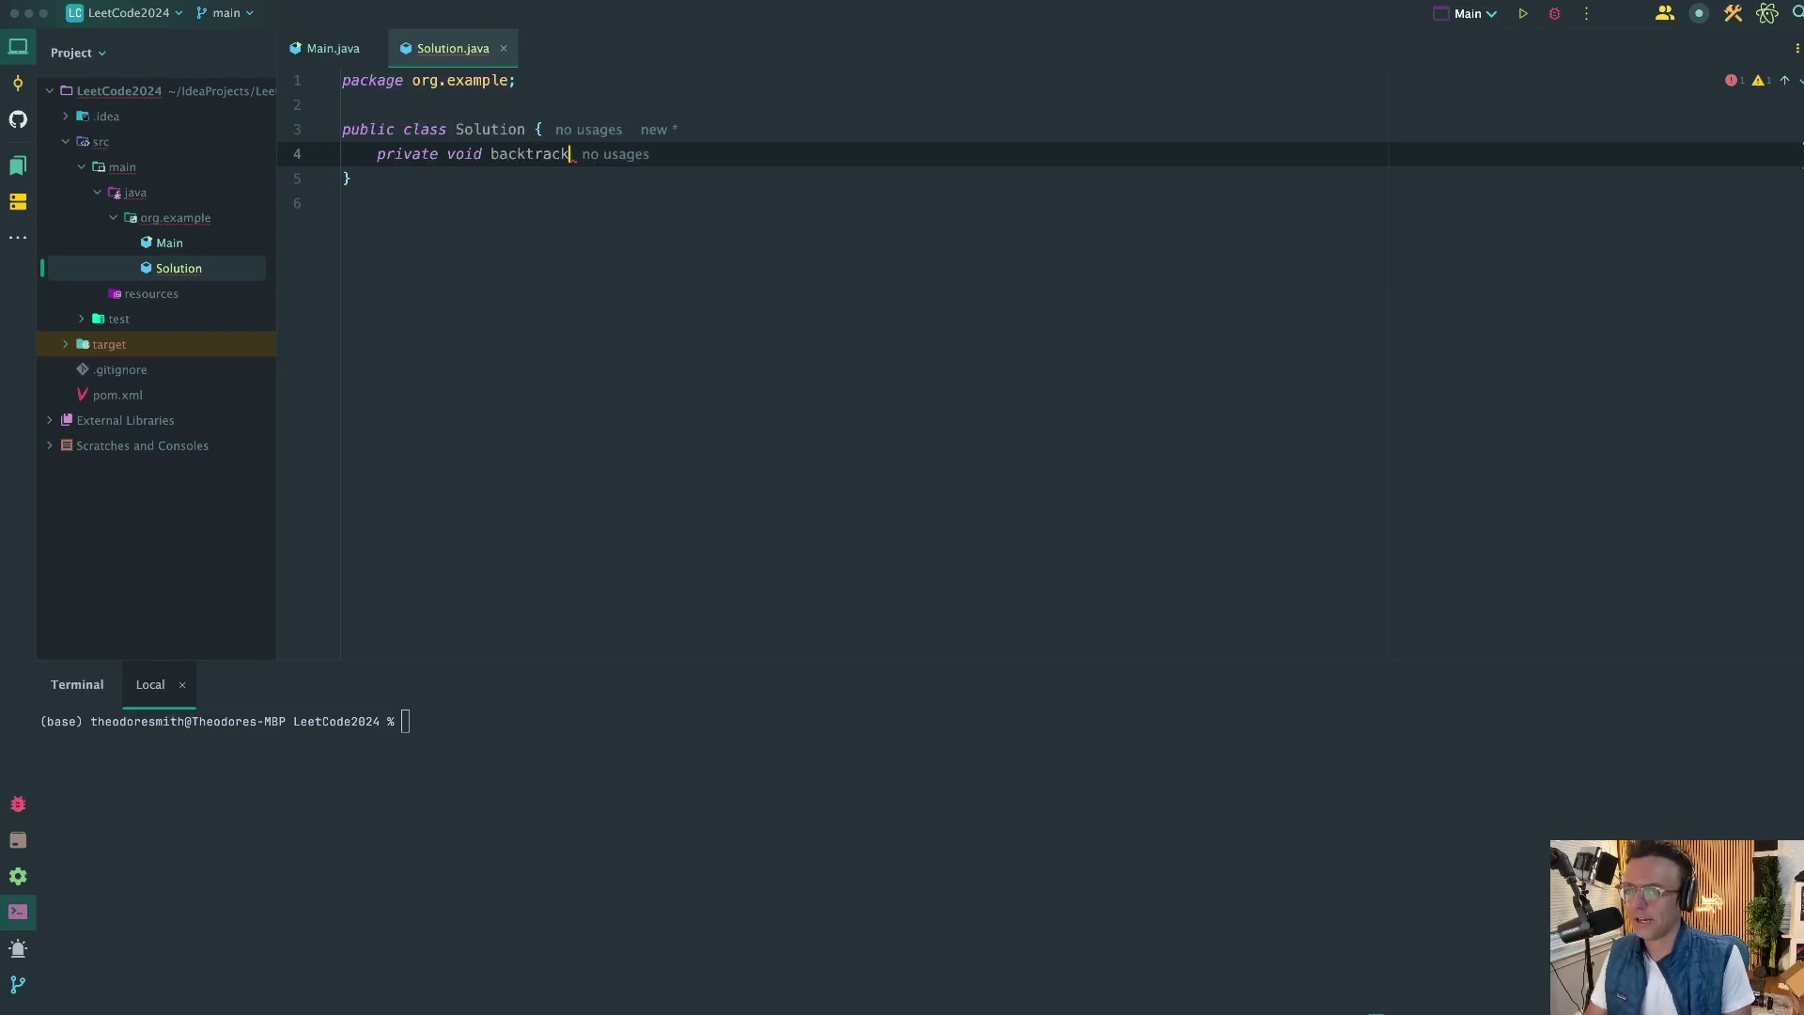
text(()
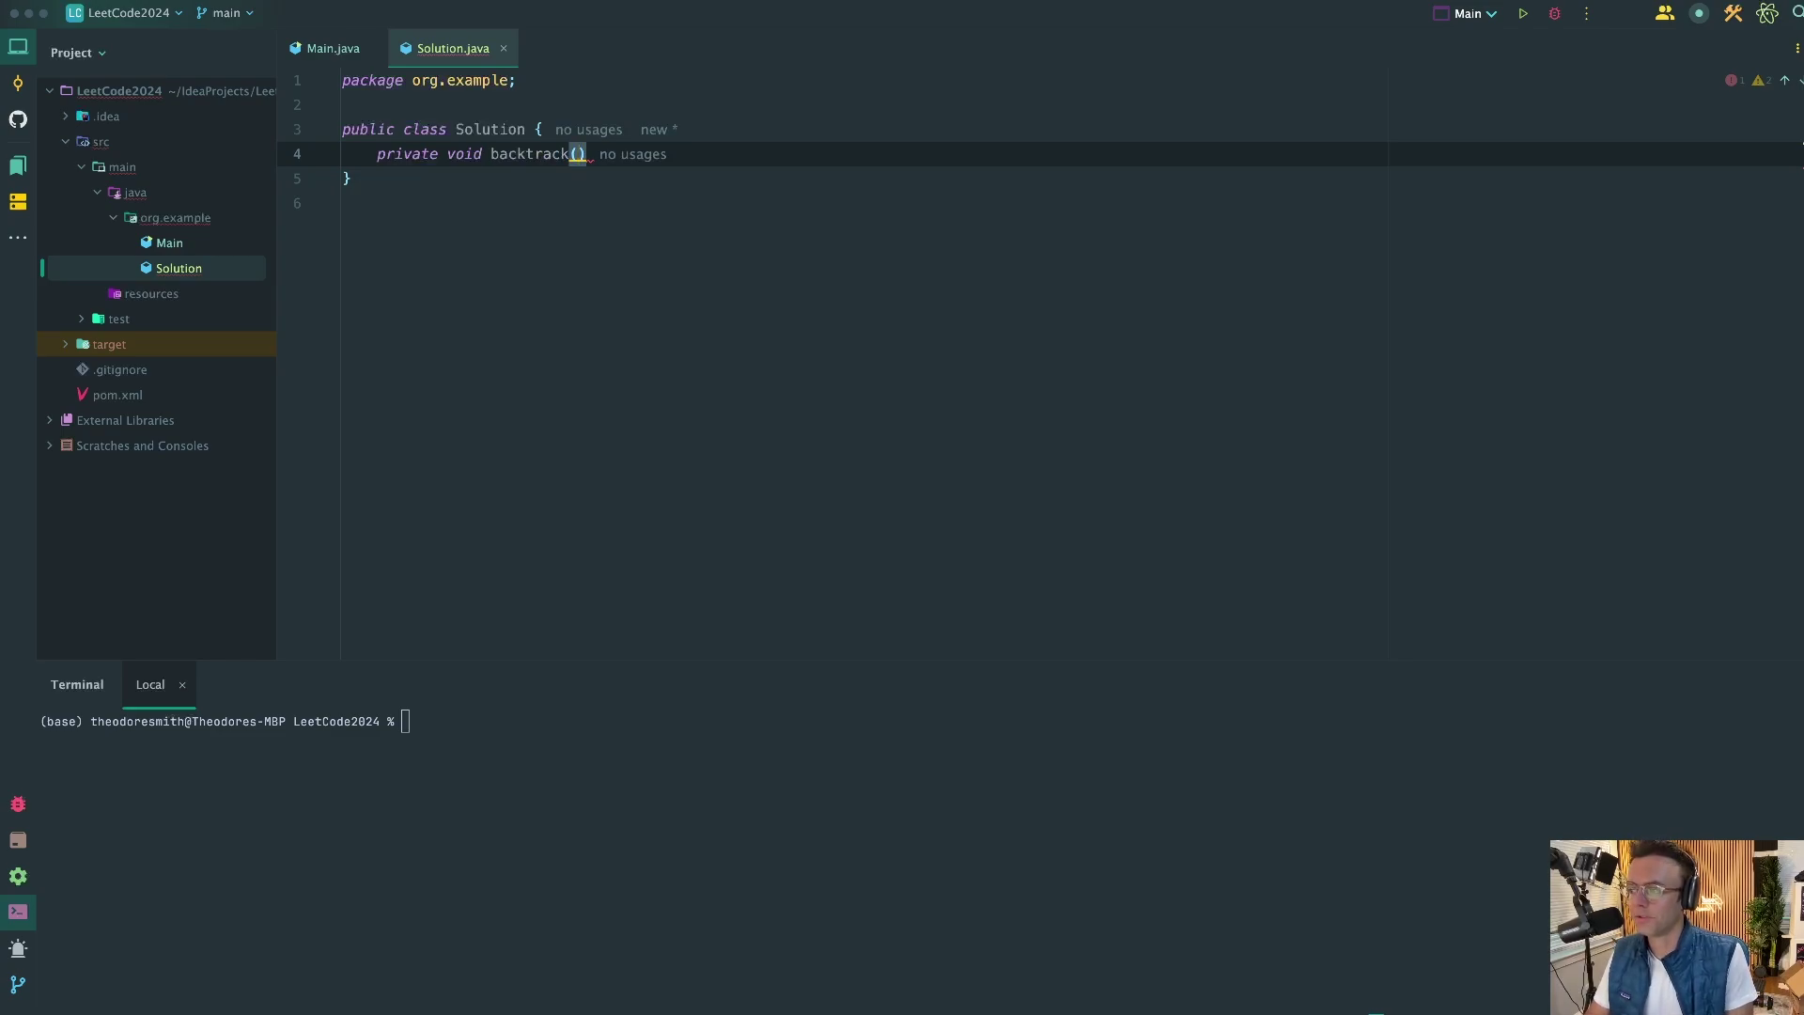
text(Stri)
key(Return)
text(di)
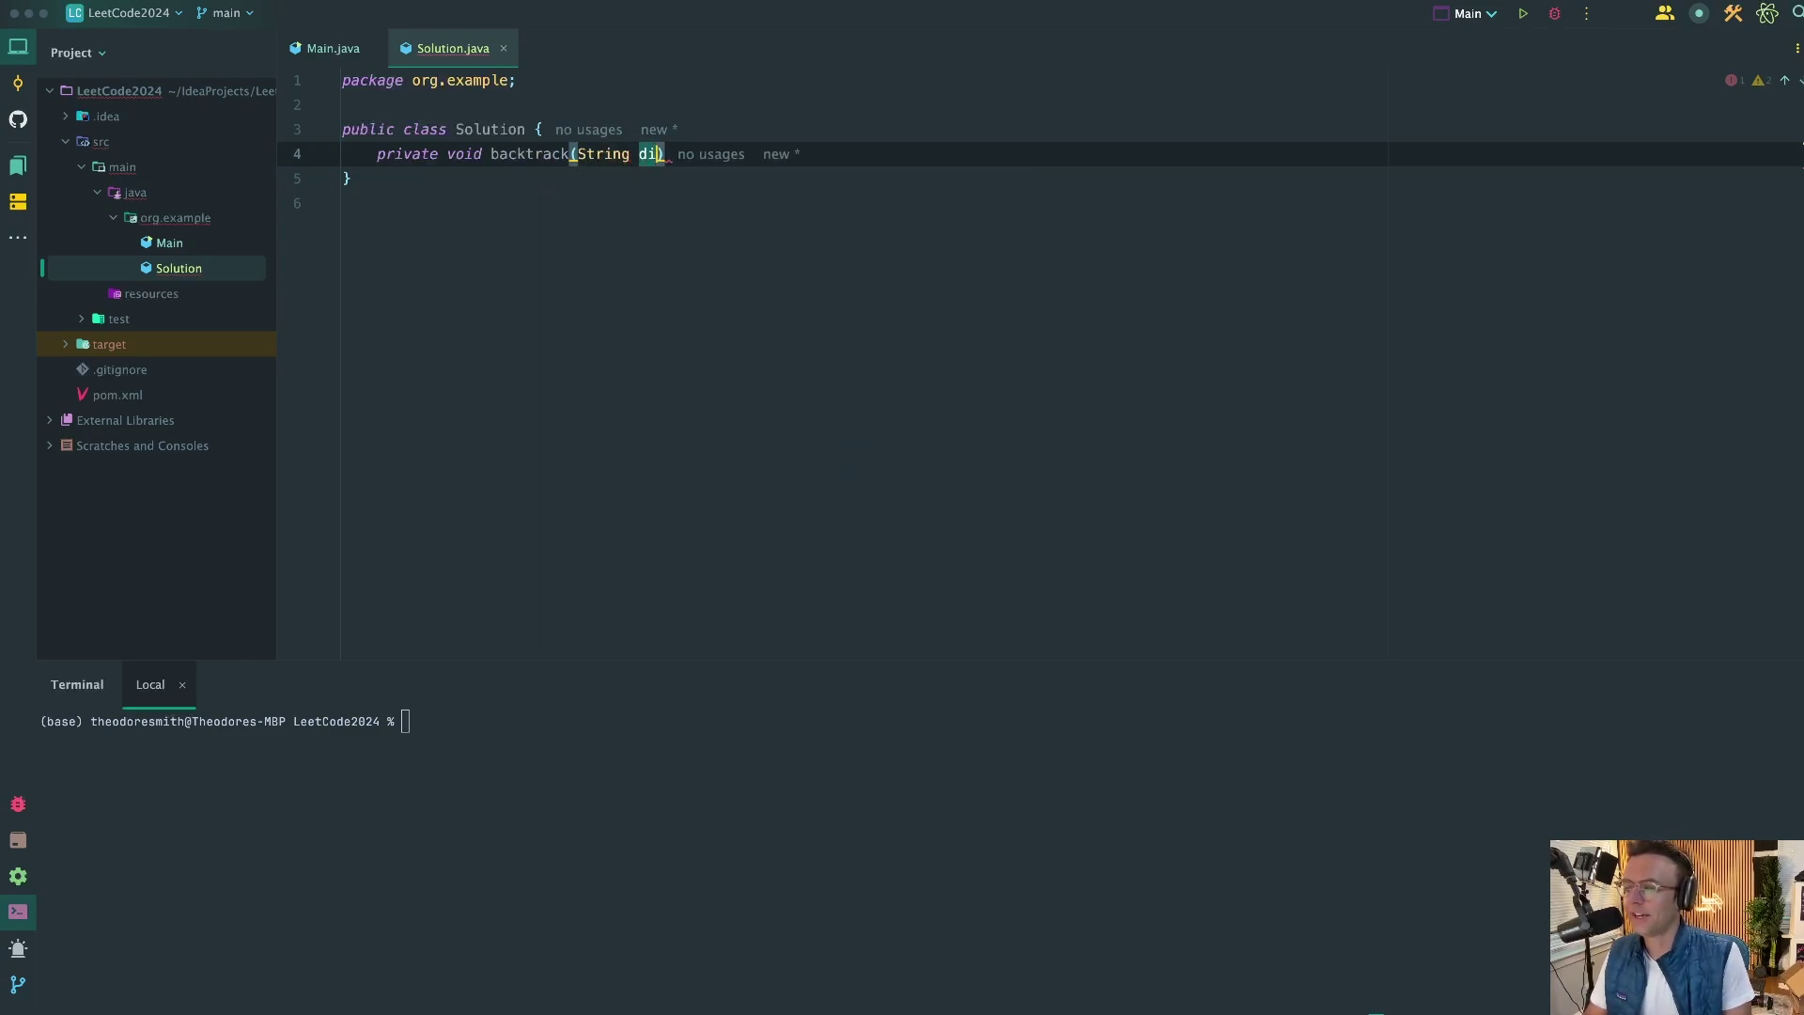
text(gits)
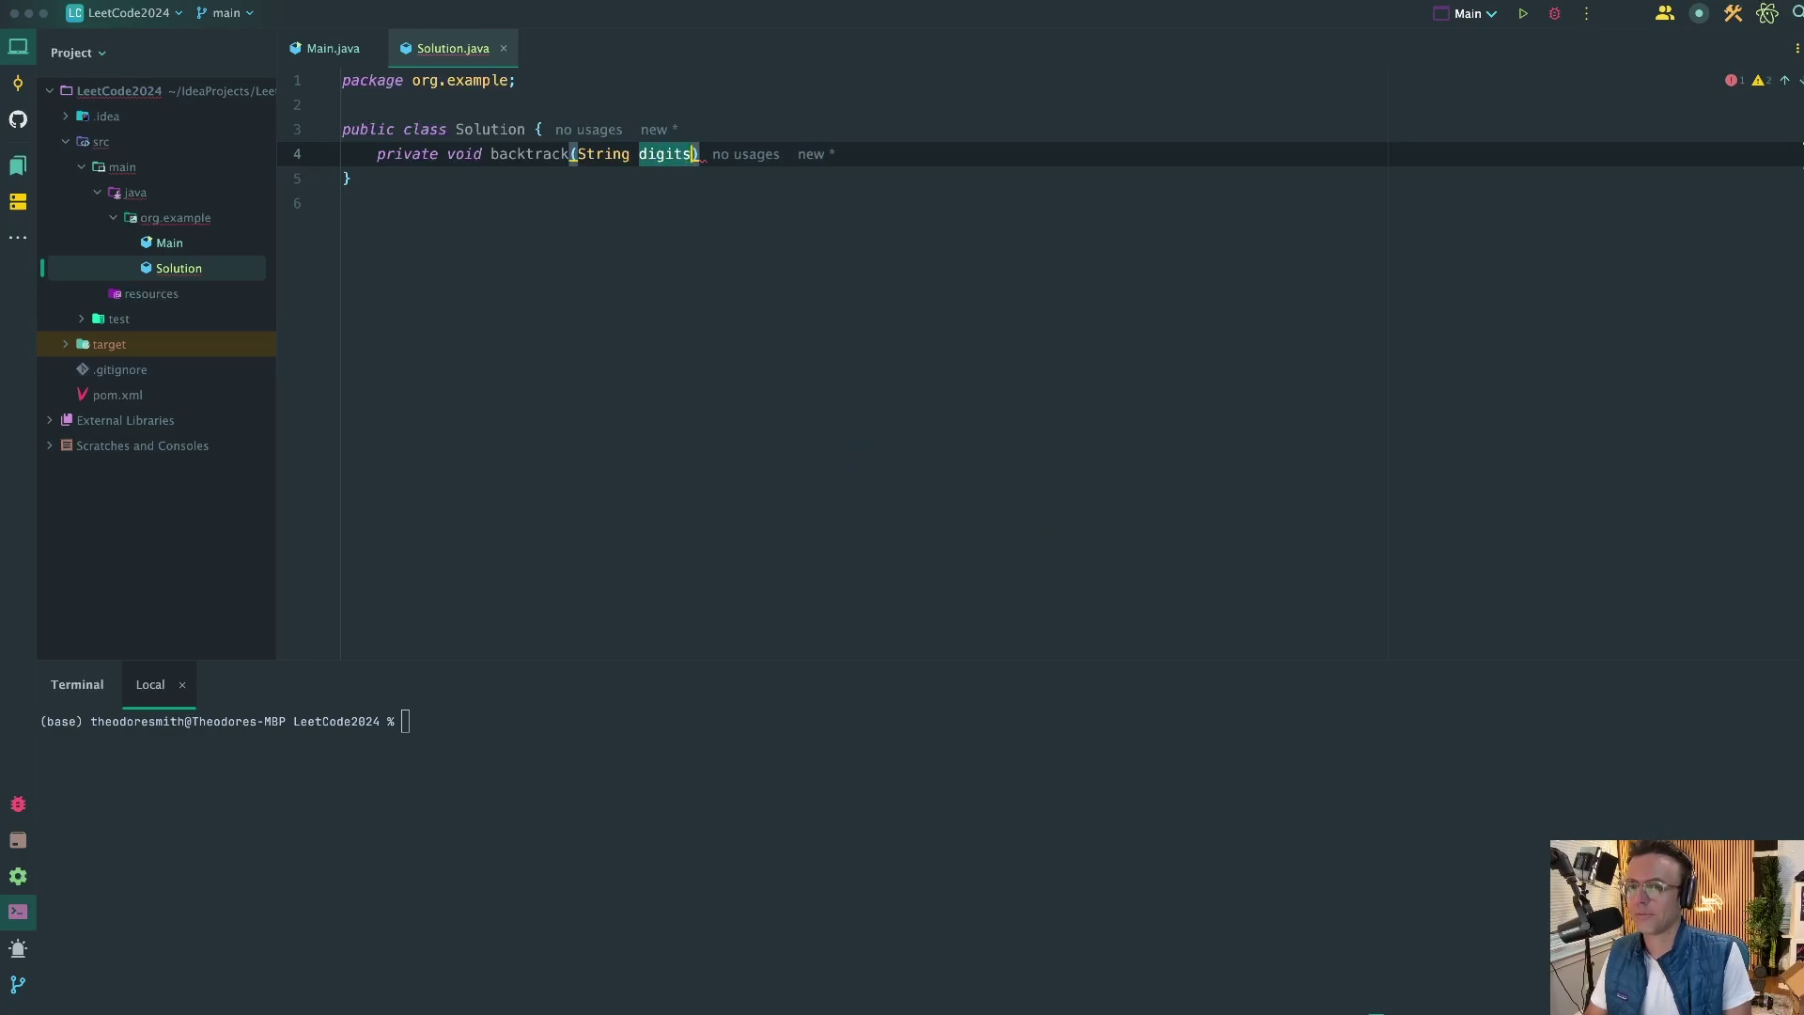
text(, )
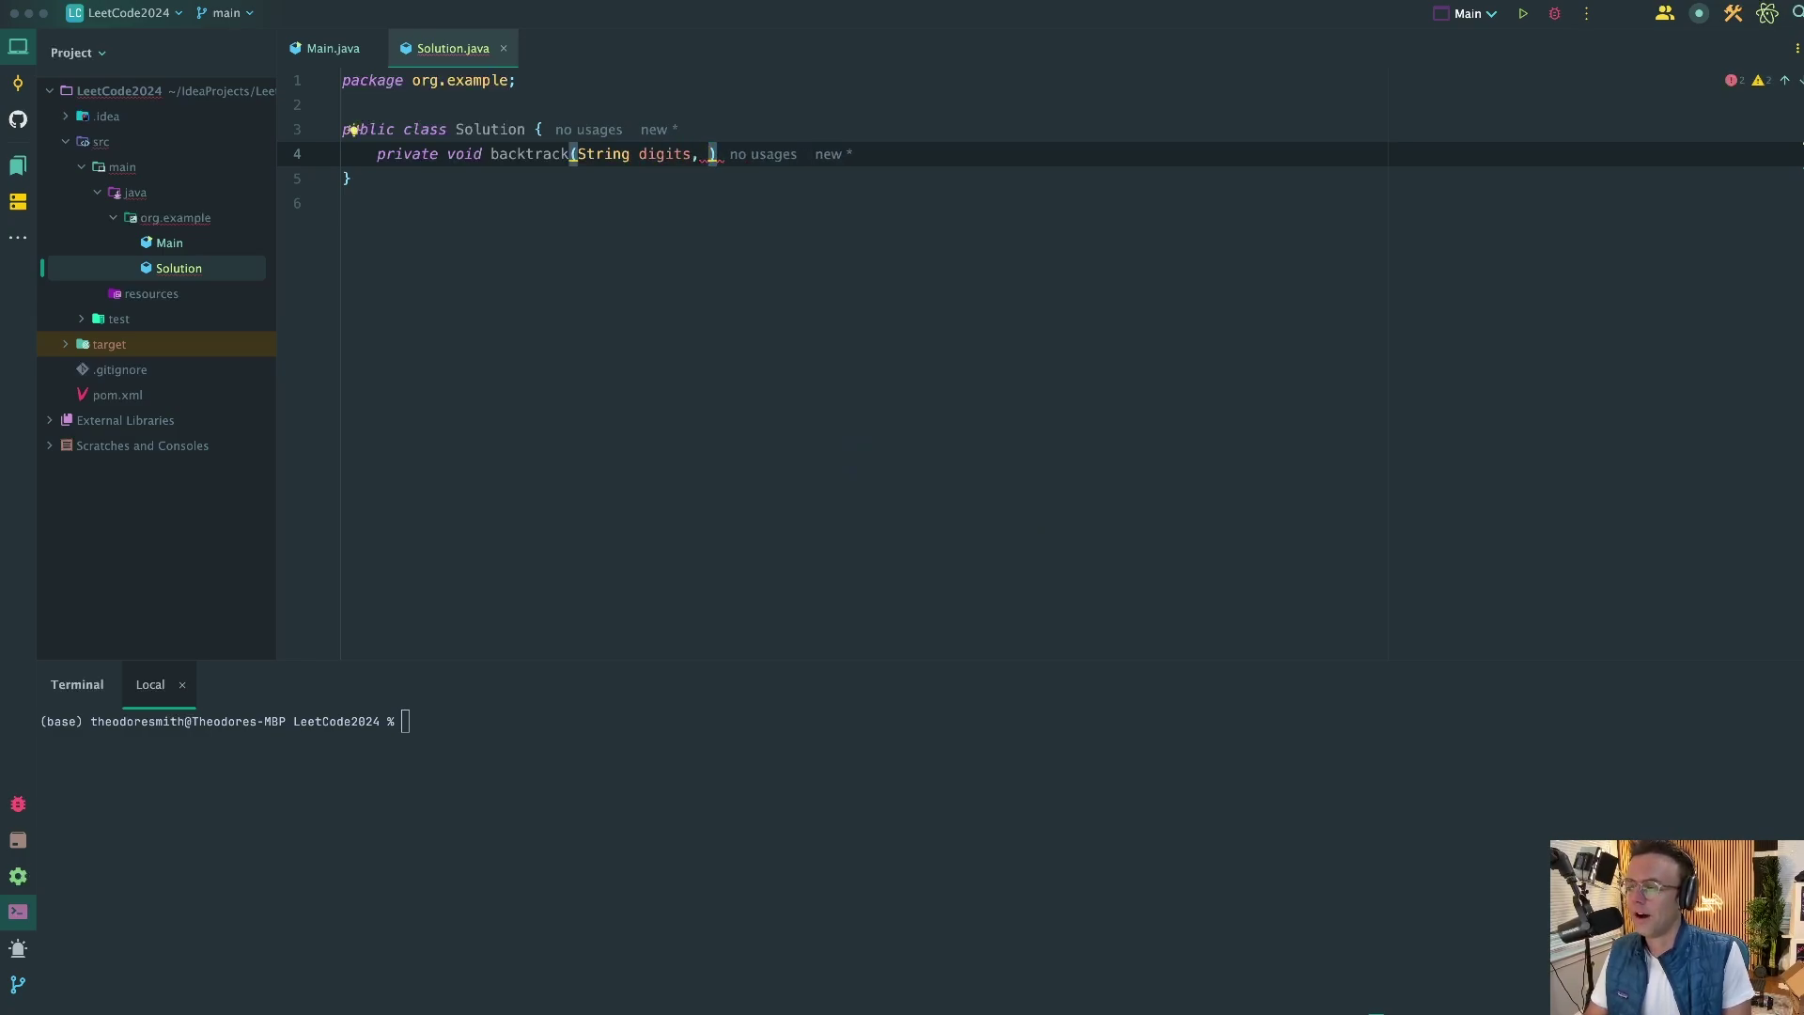
text(int index)
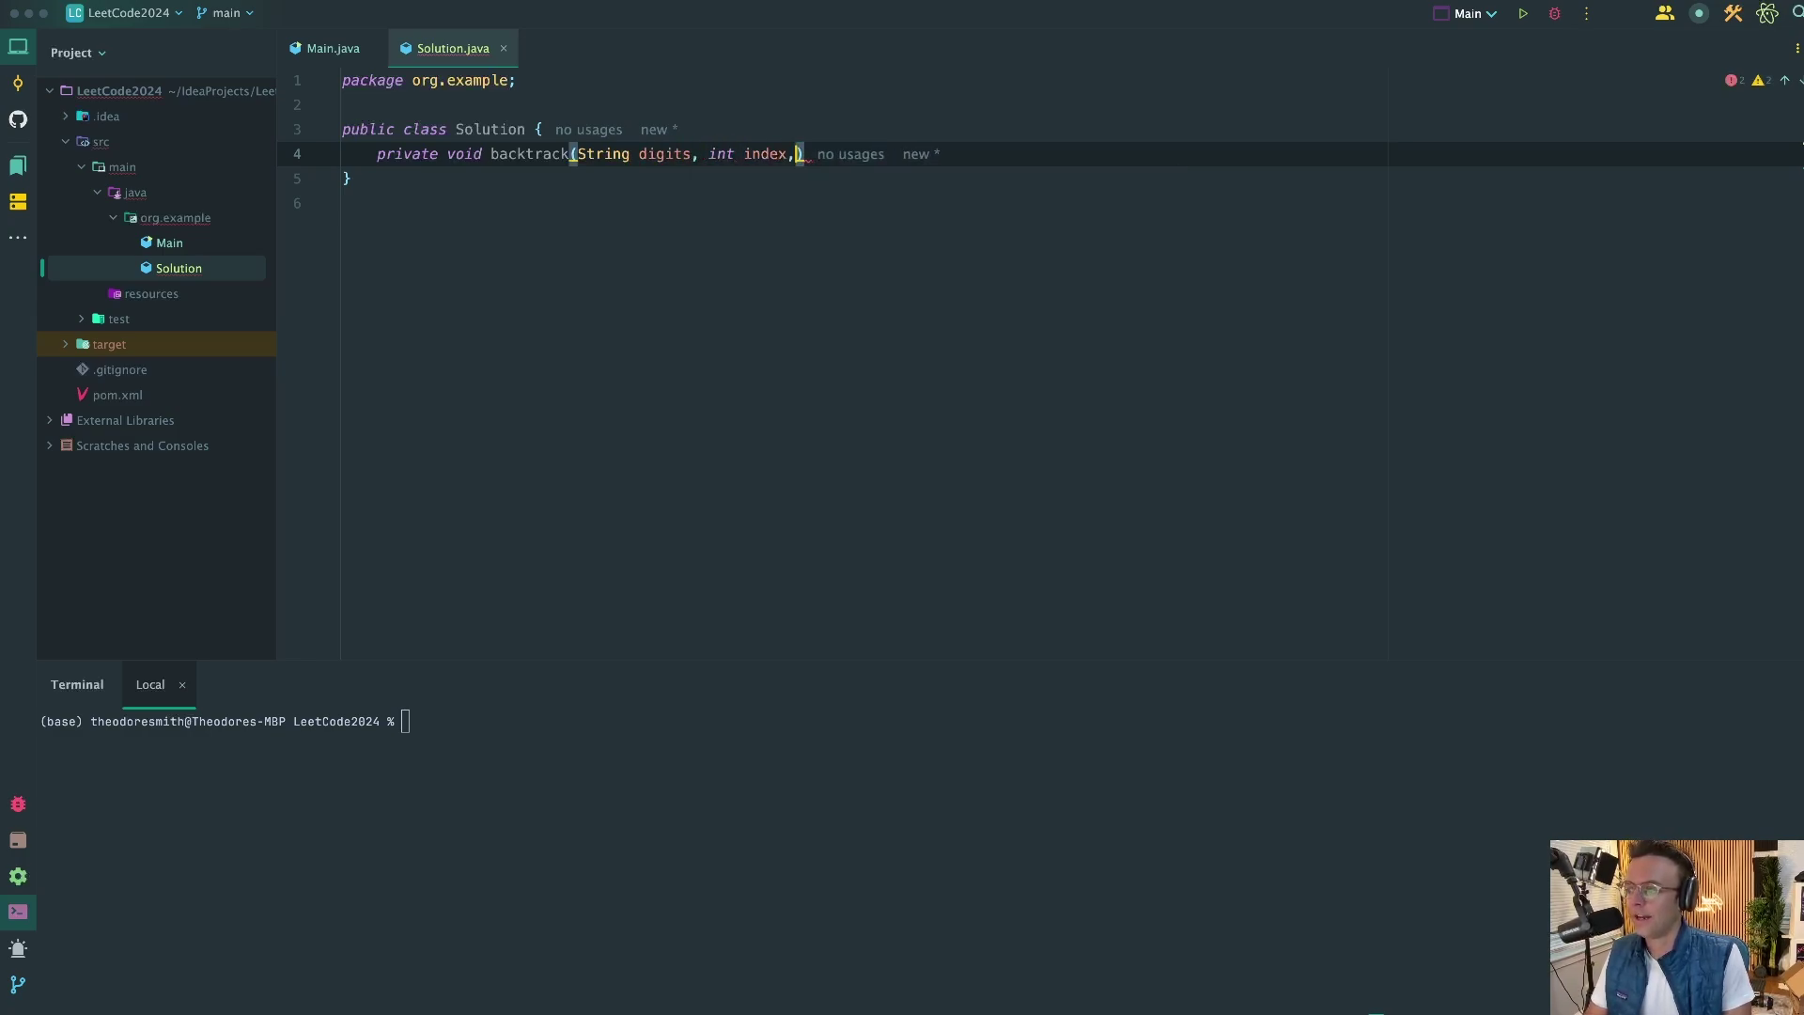
text(,)
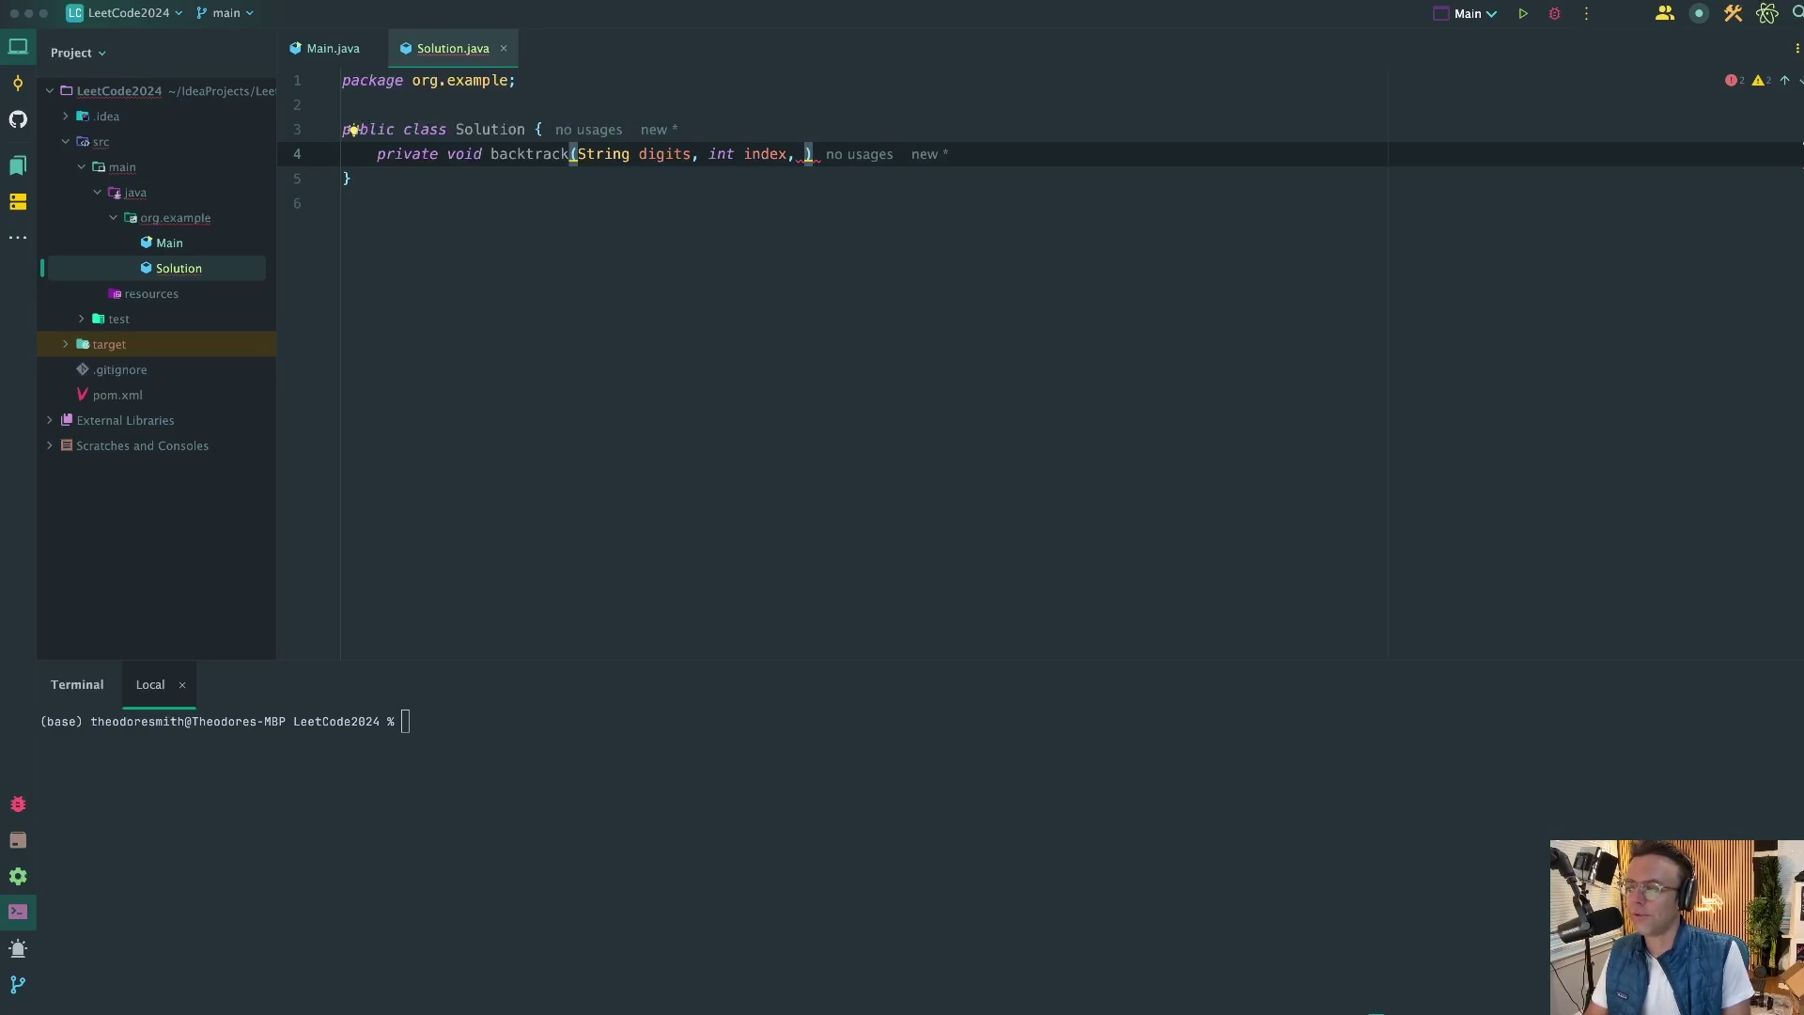
text(String)
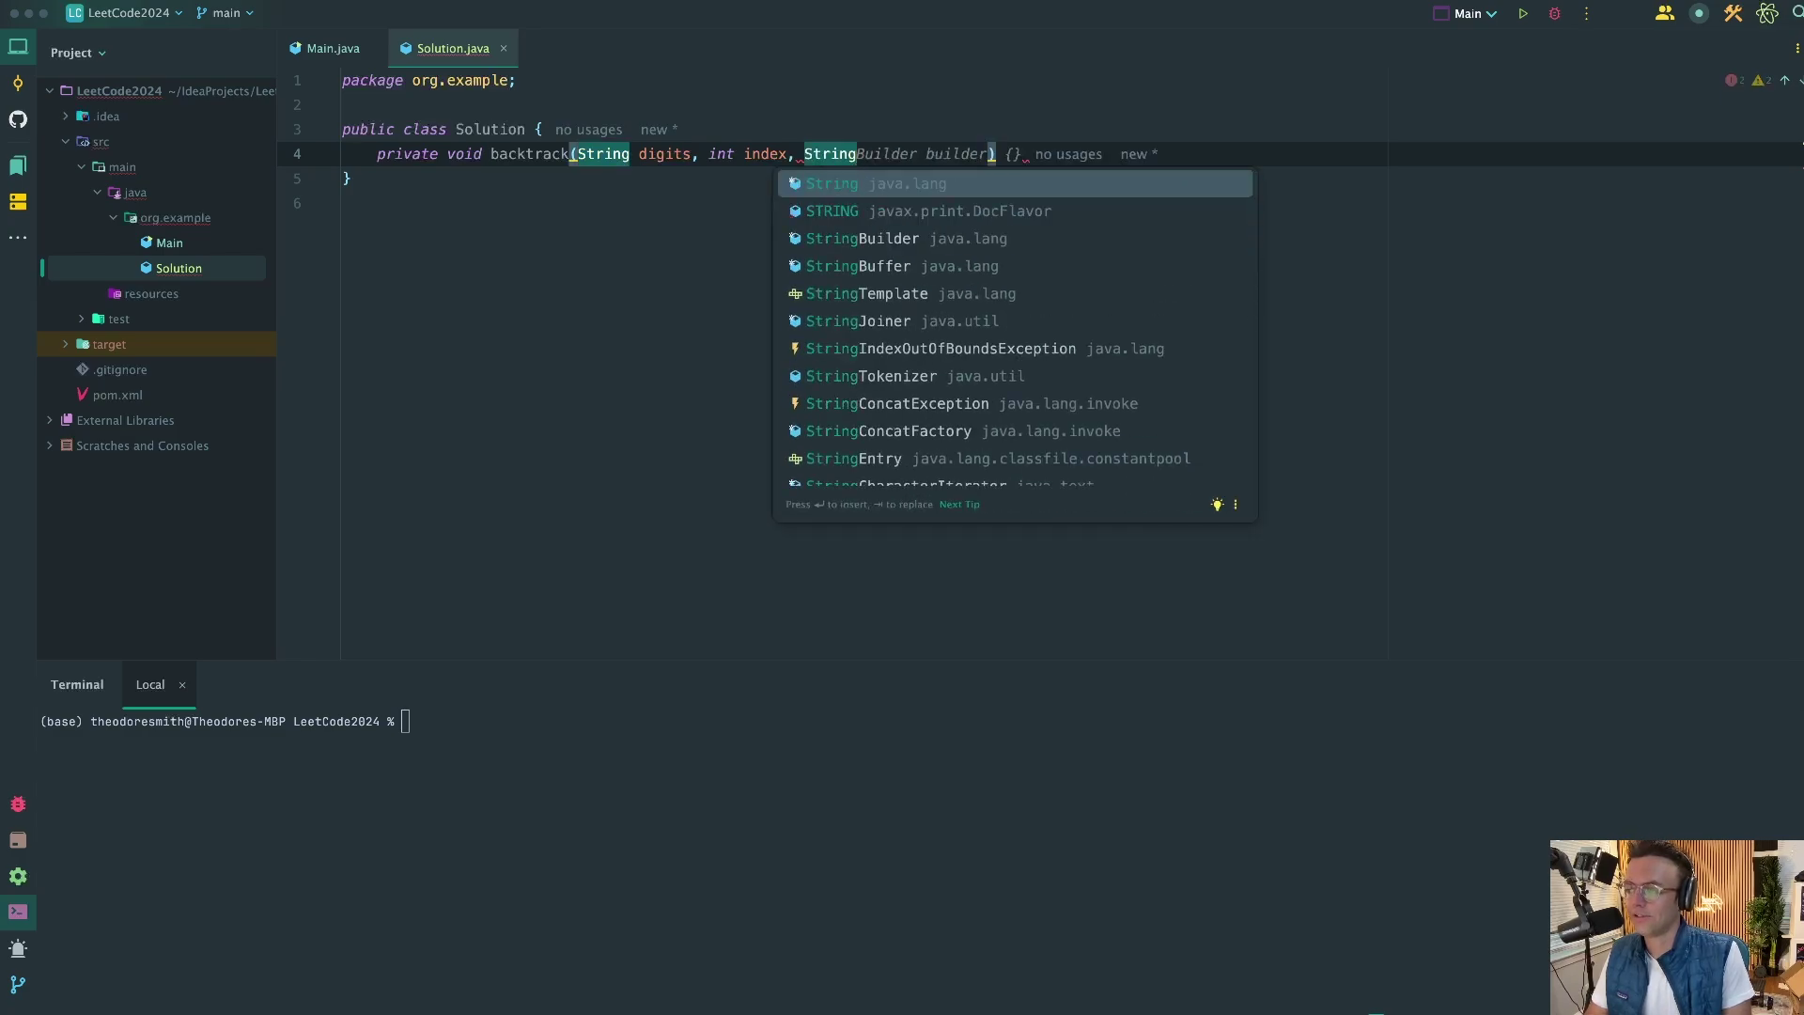
text( current, )
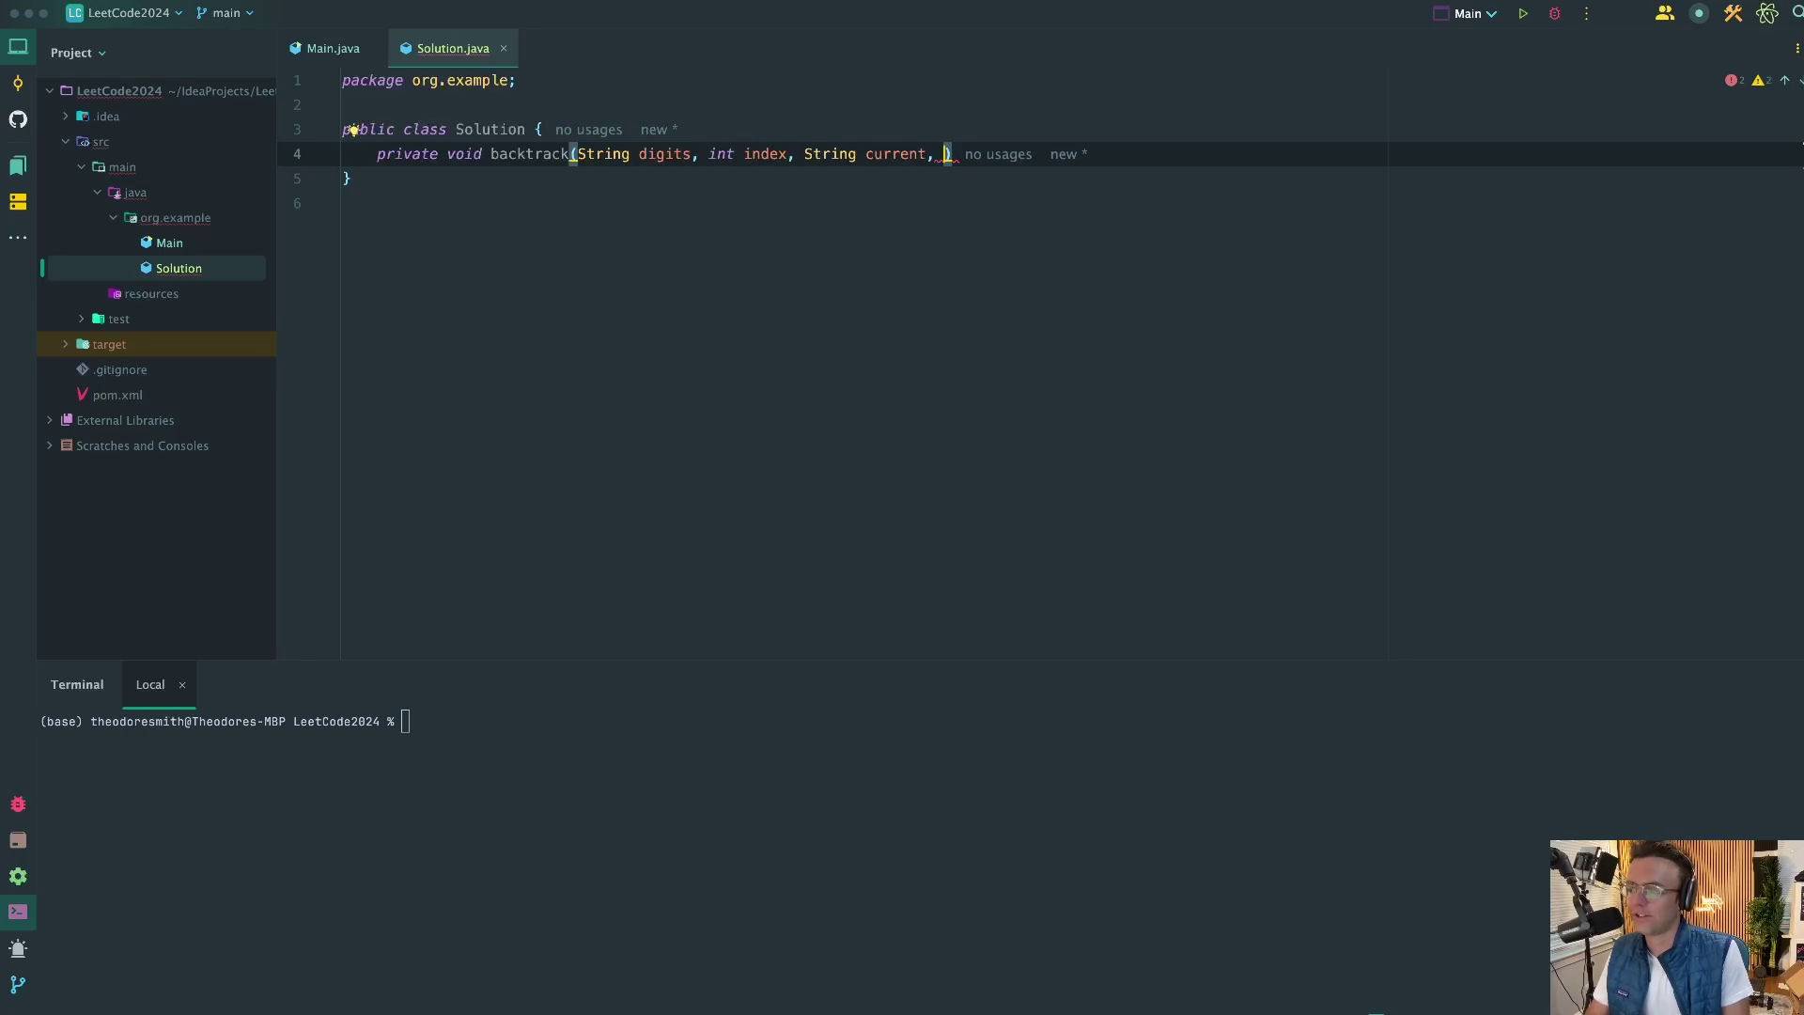
text(List<Strin)
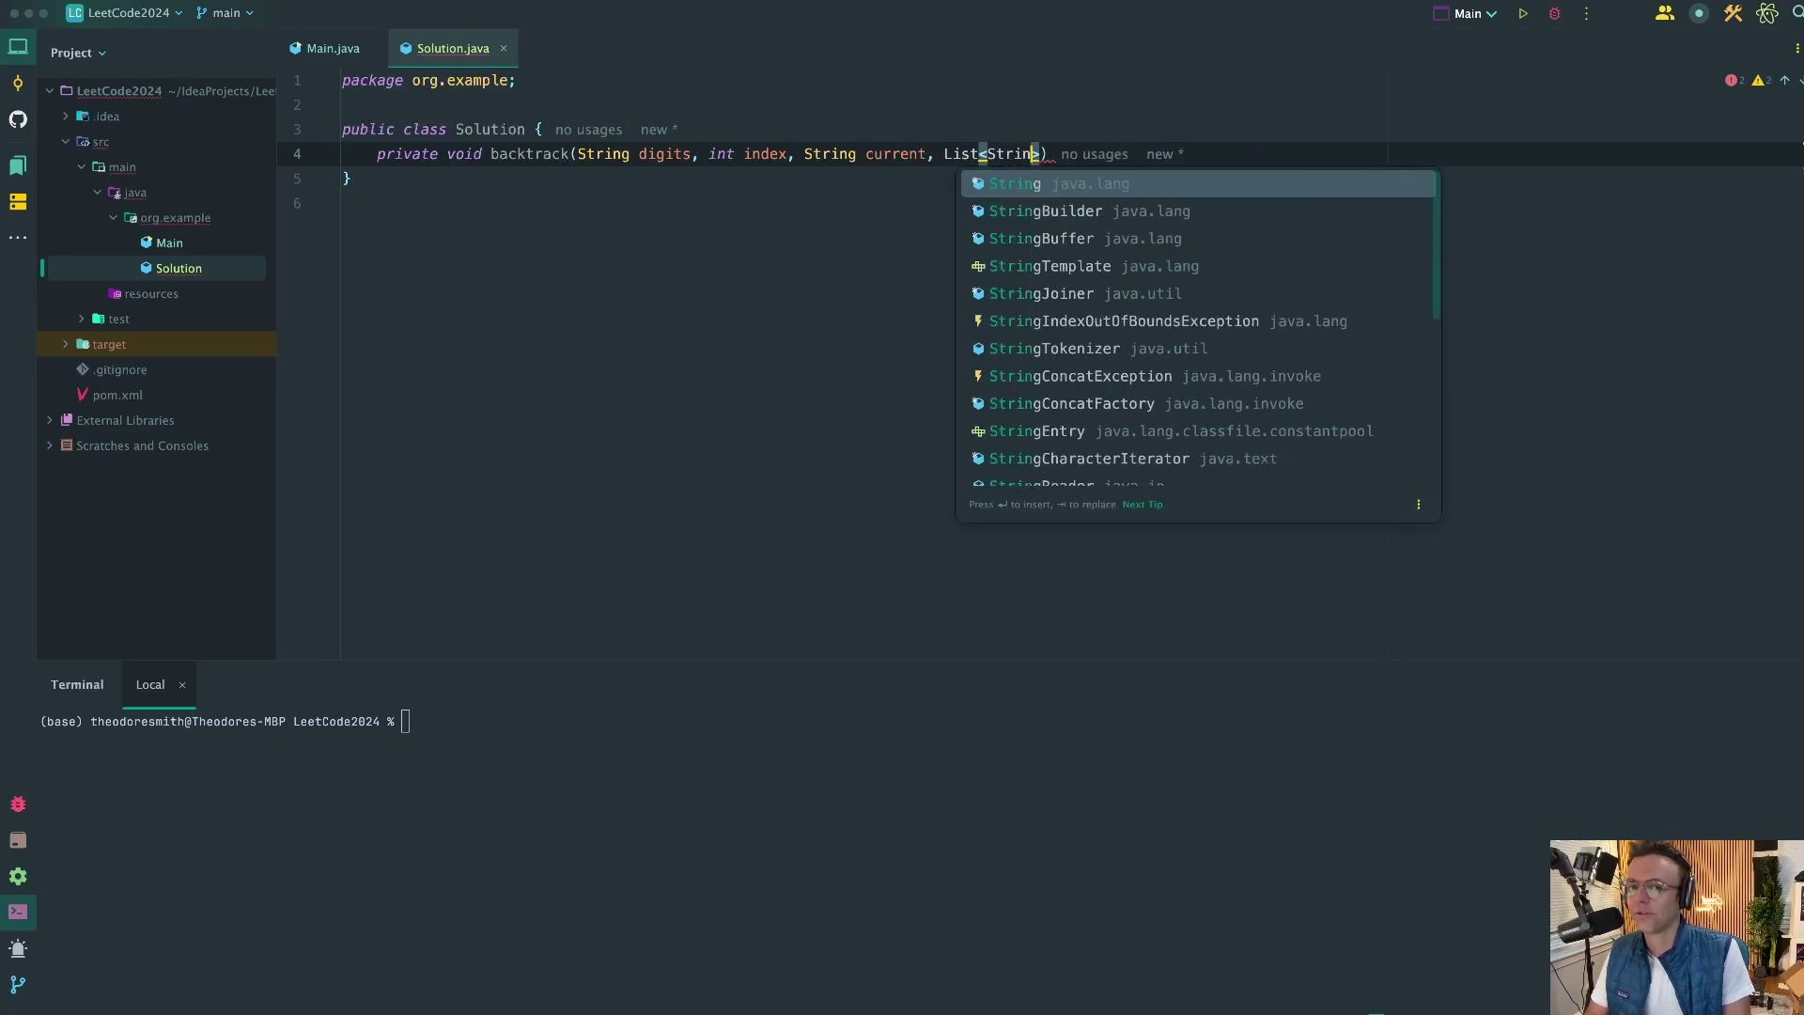
text(g>)
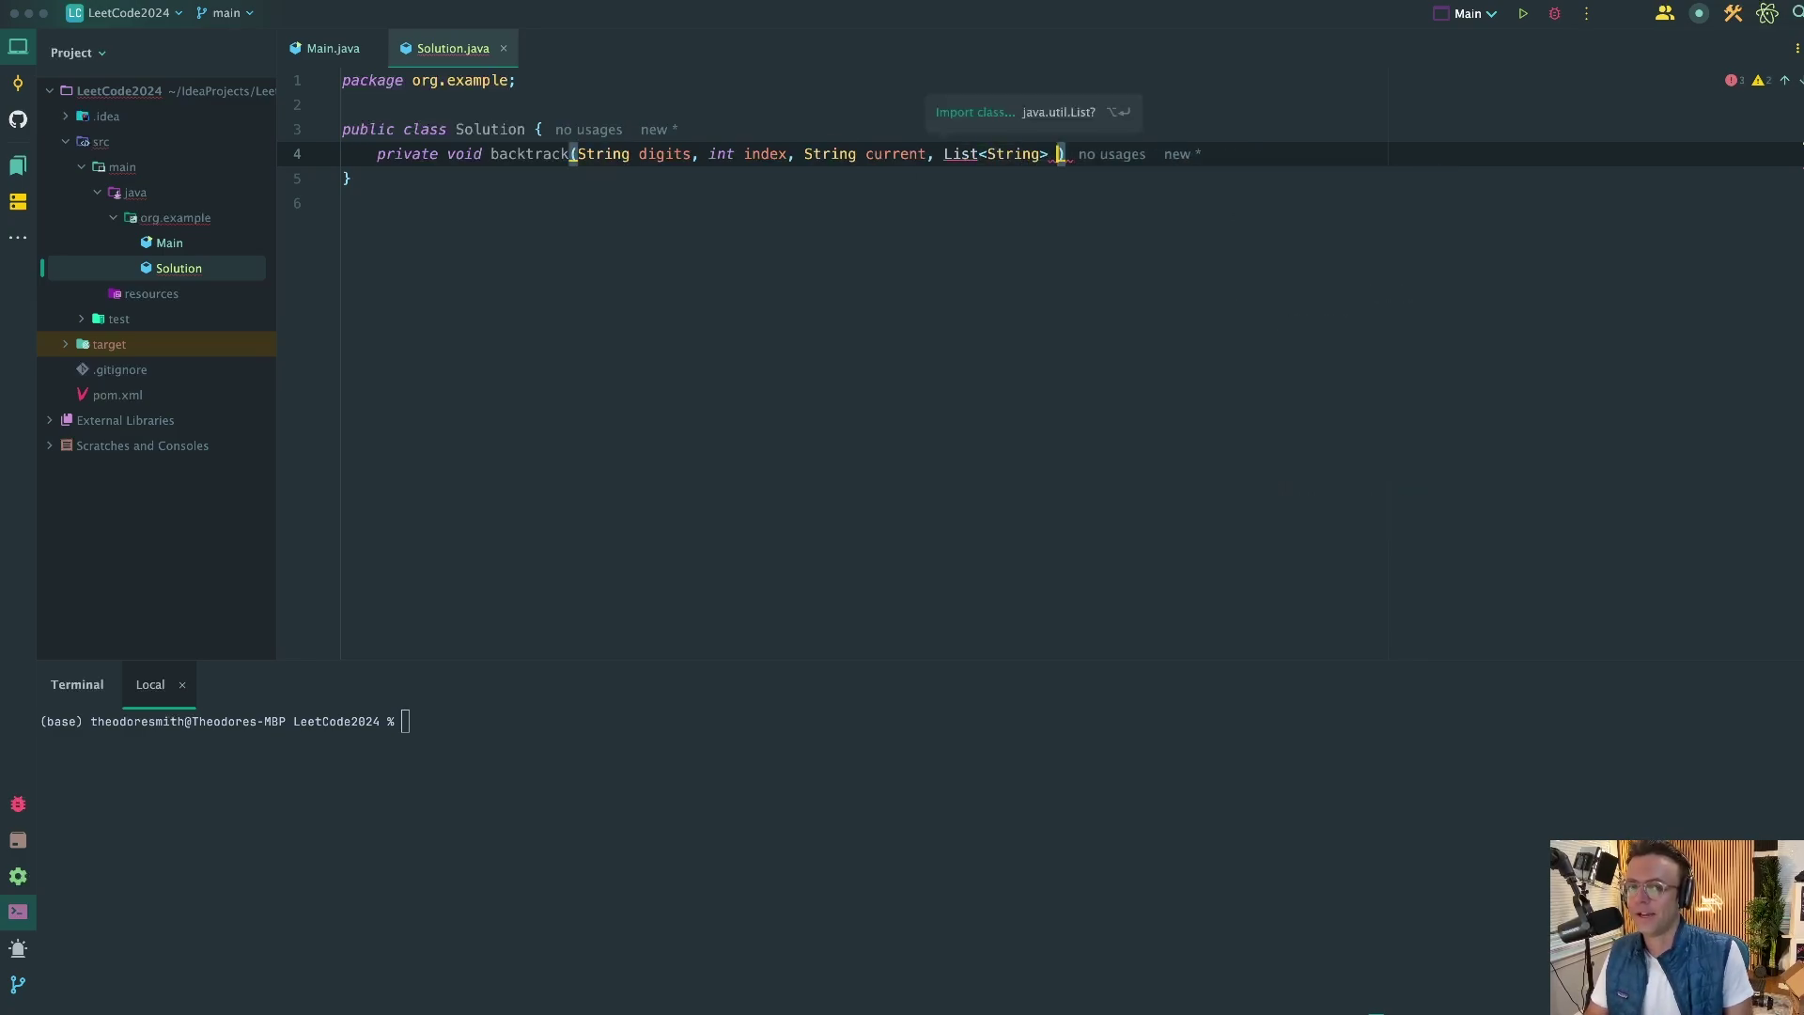
click(961, 154)
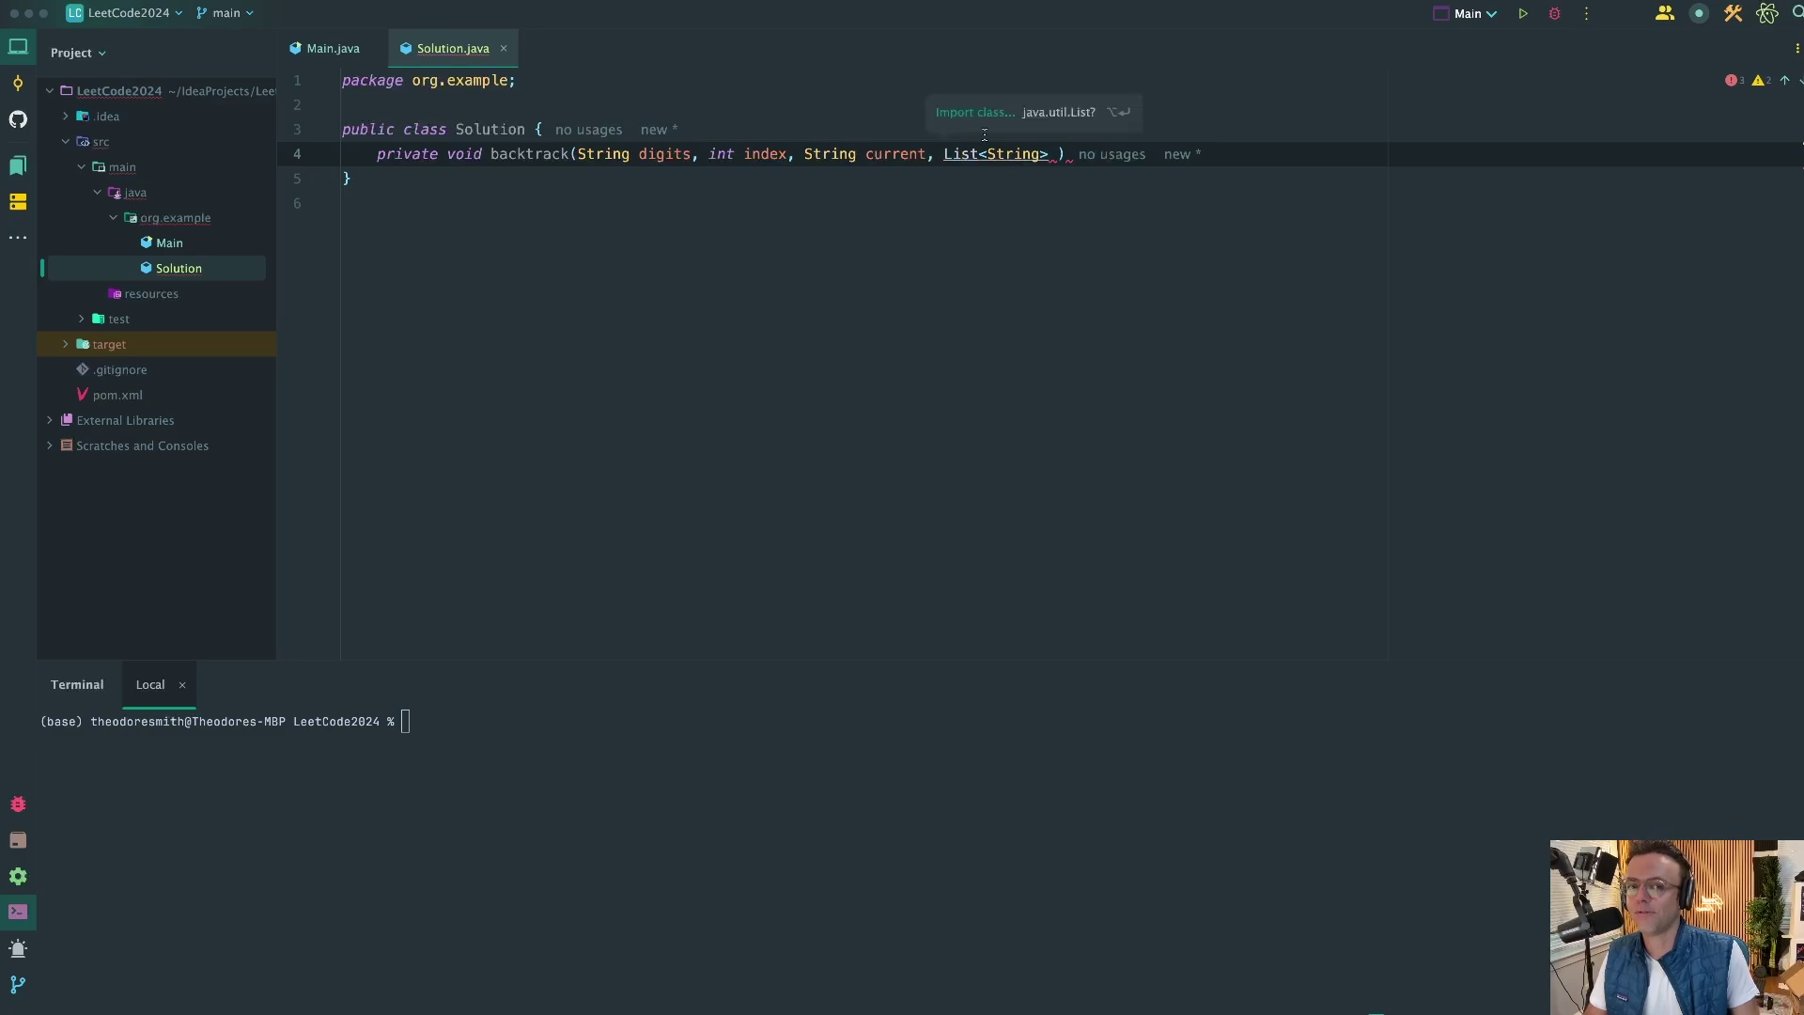
click(986, 117)
click(1050, 203)
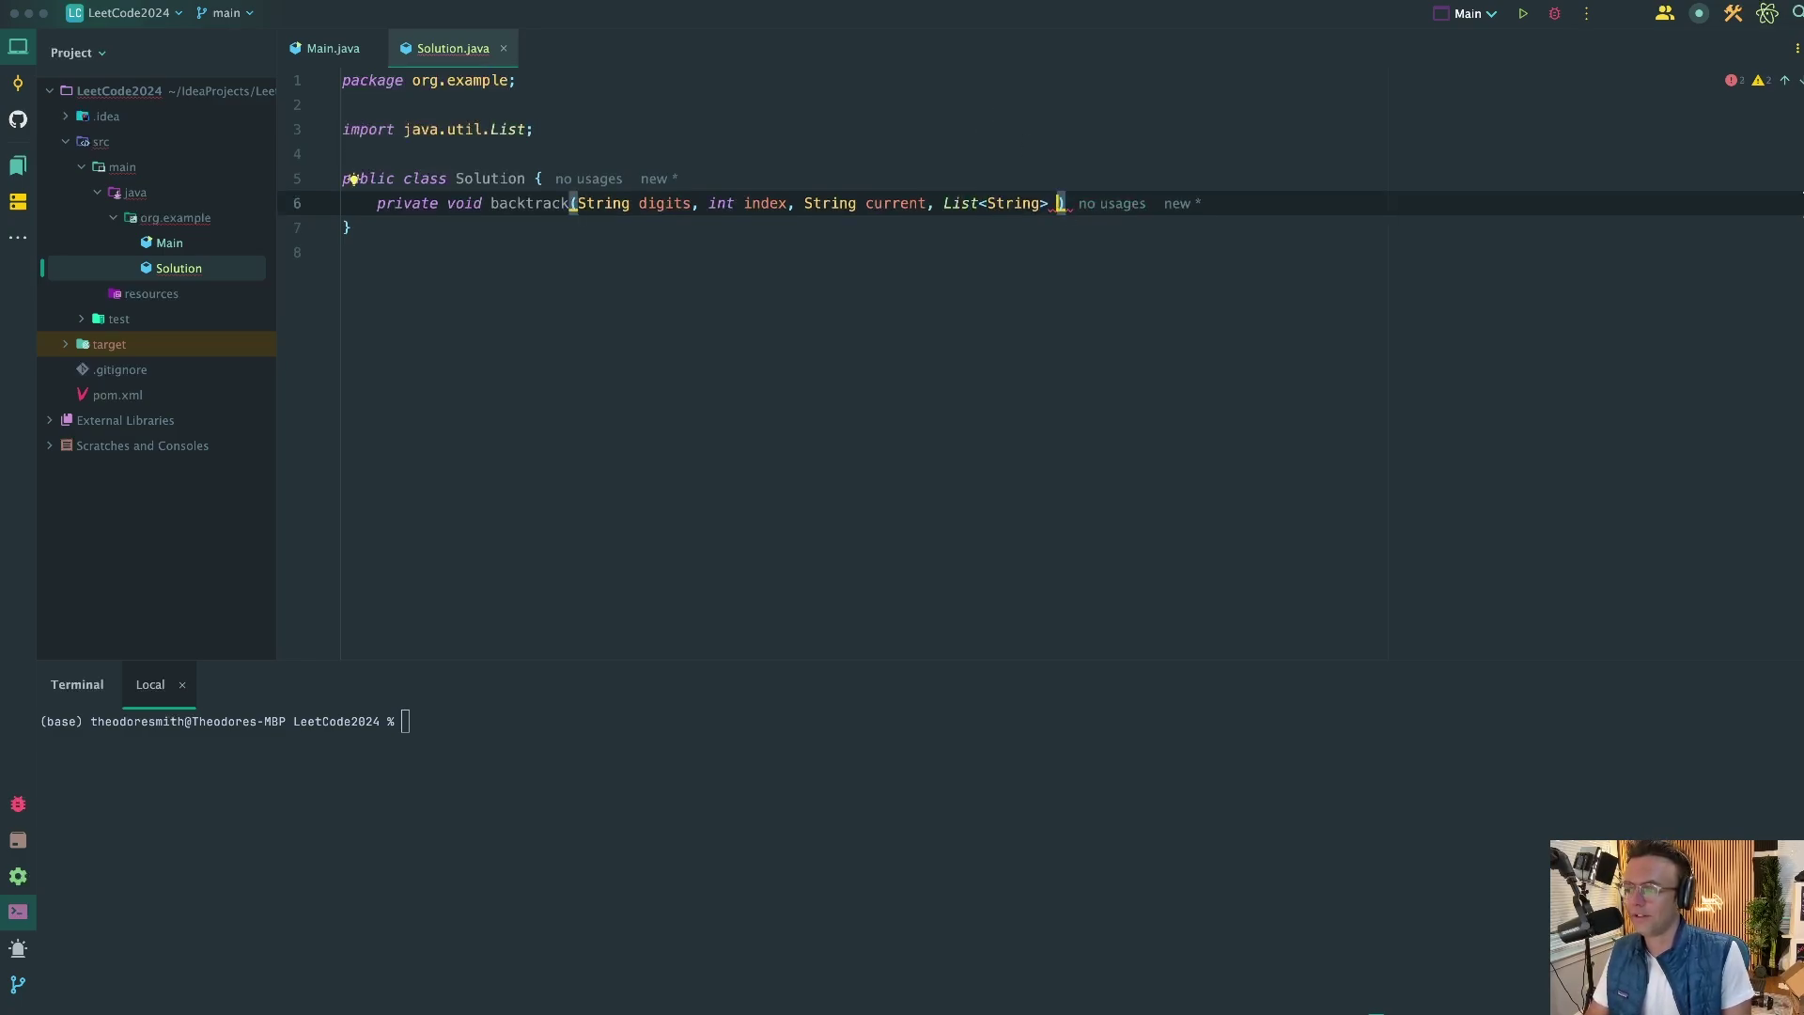
text(result, M)
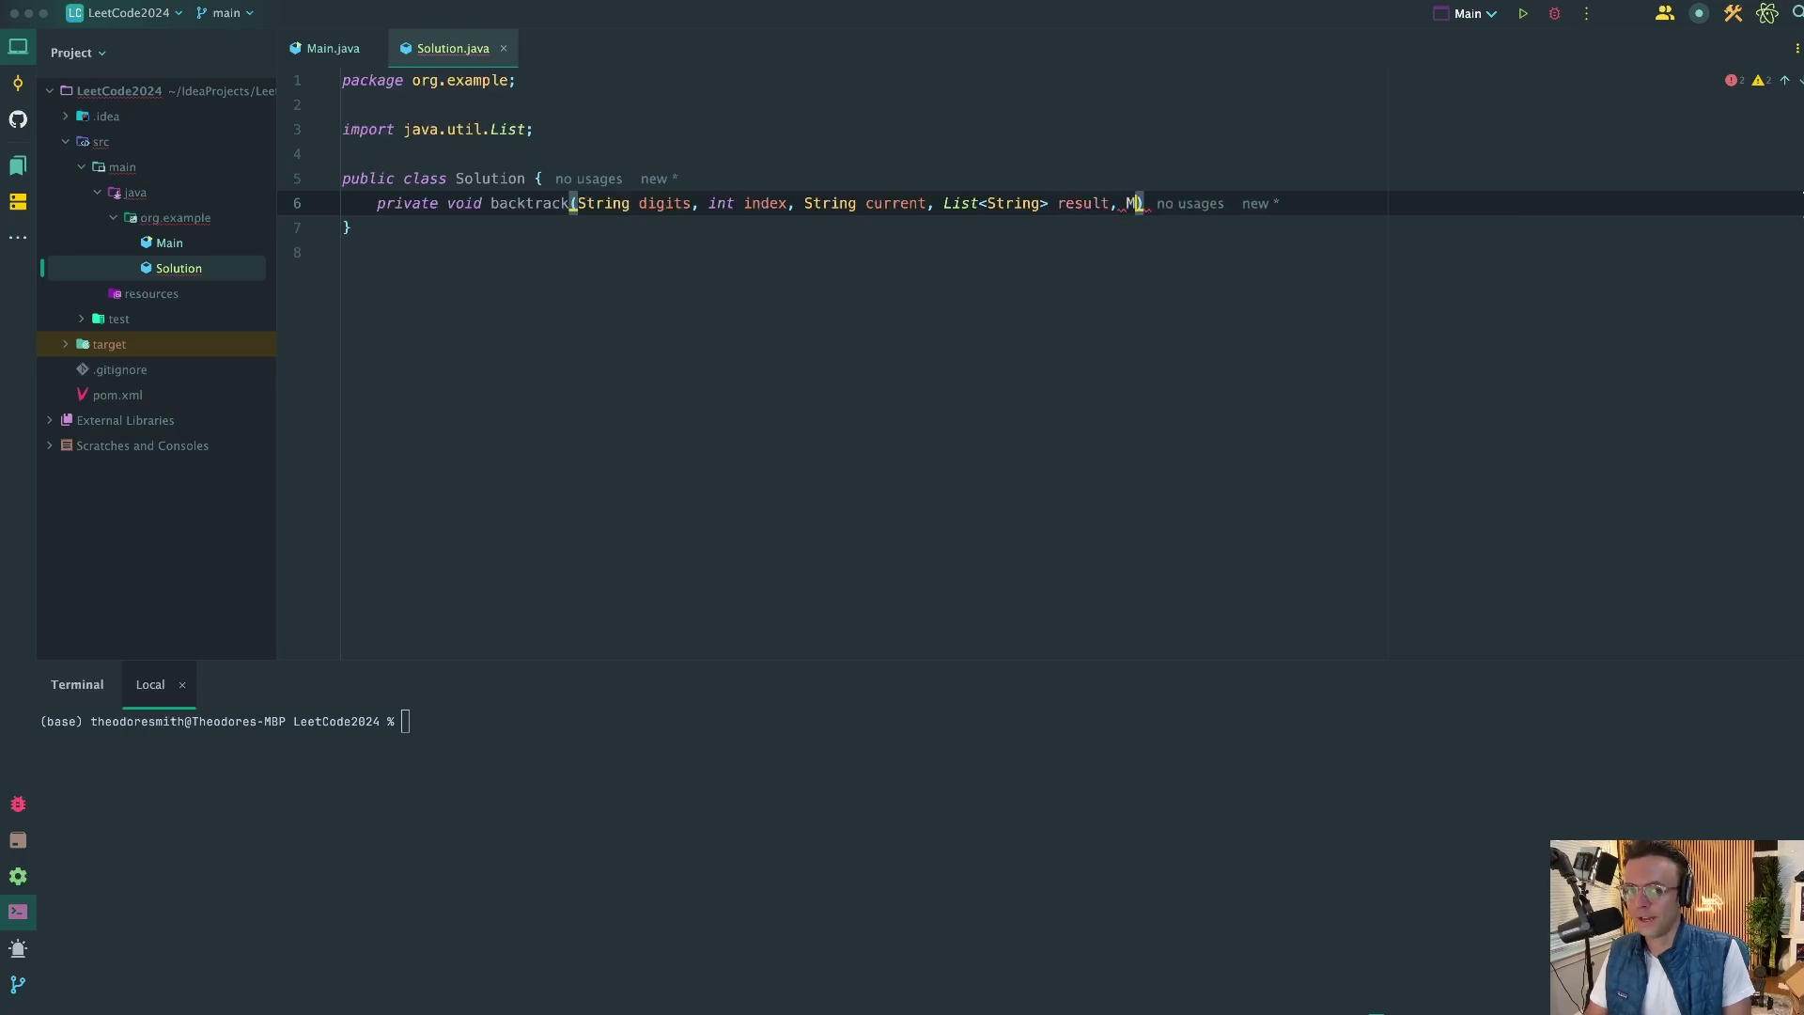
text(ap<)
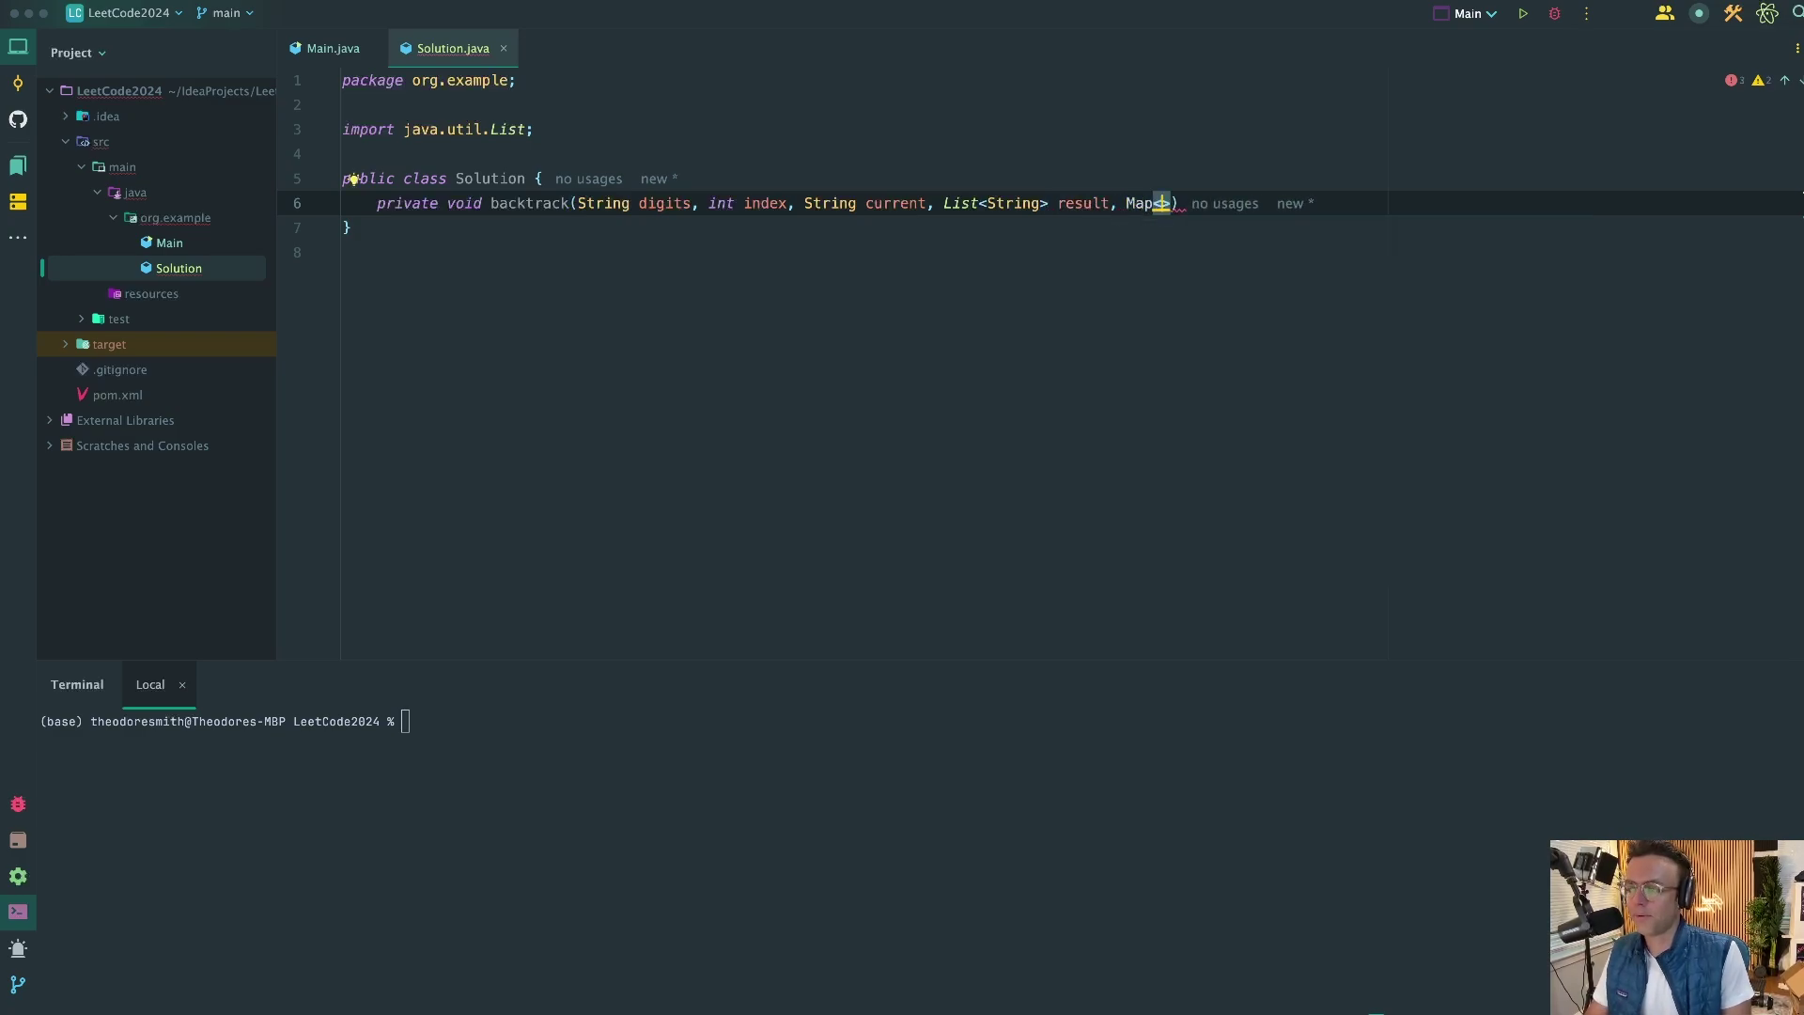
text(Character, )
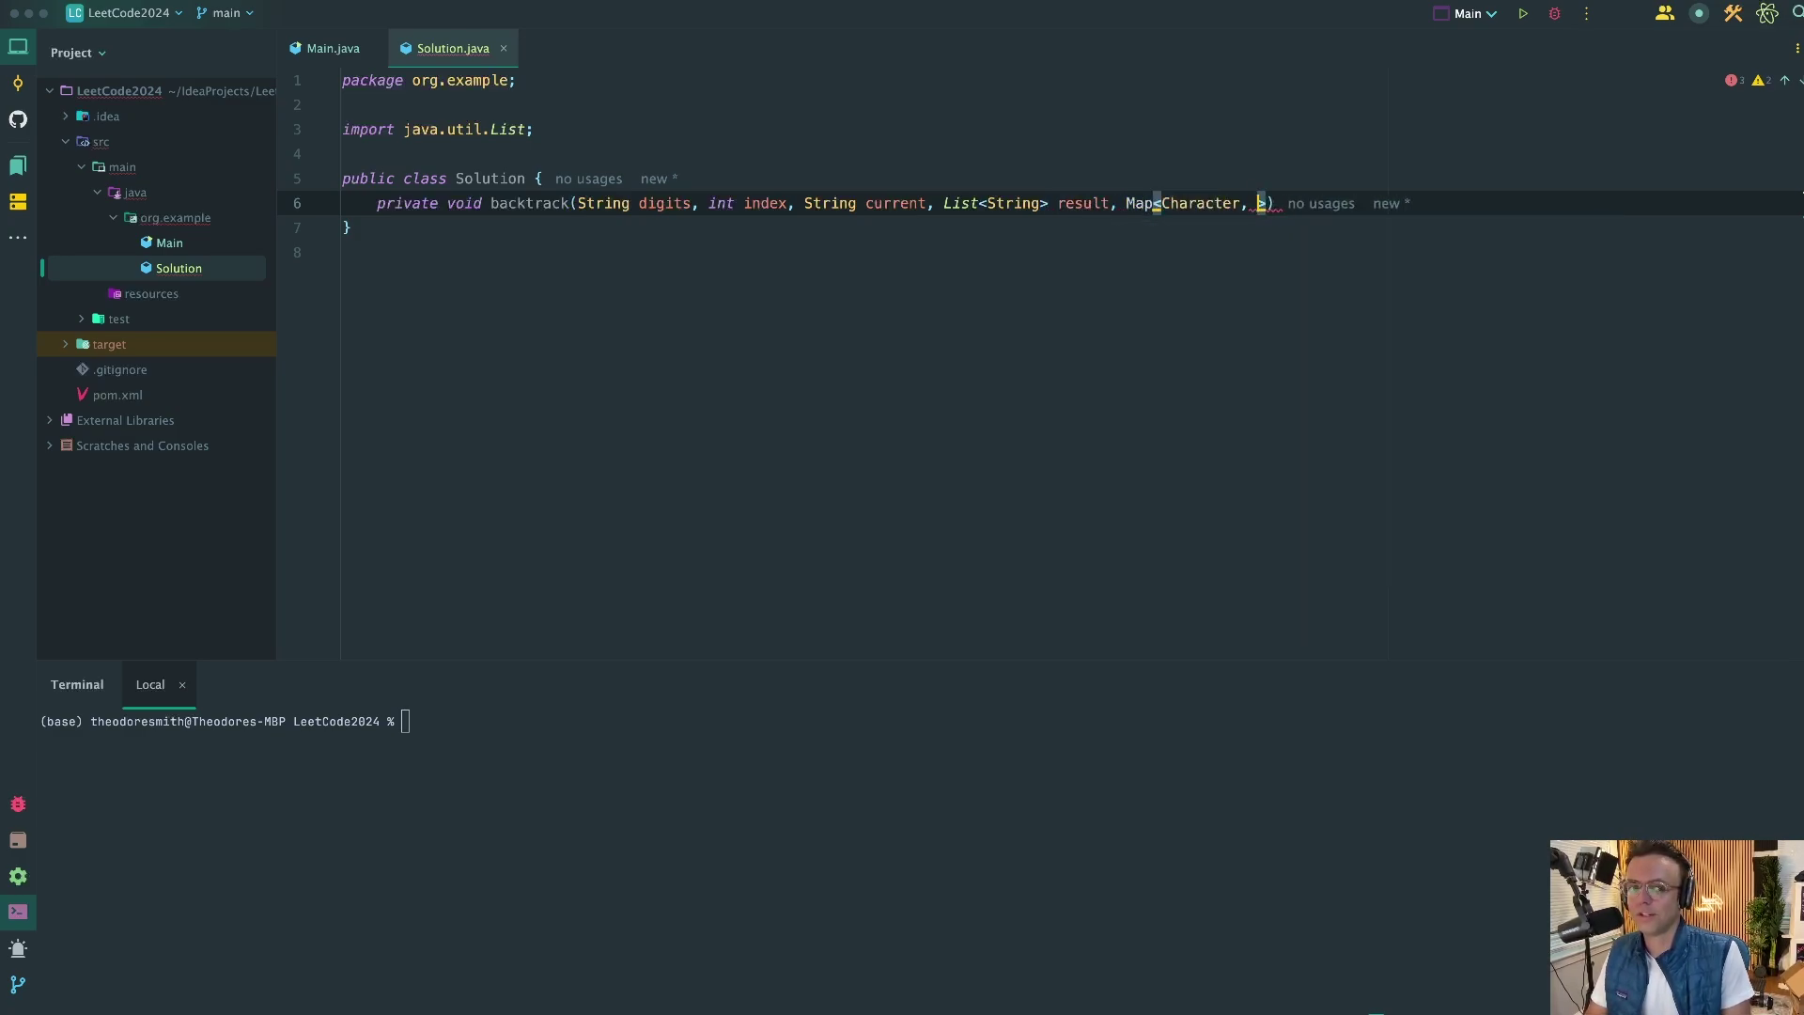
text(String)
key(Escape)
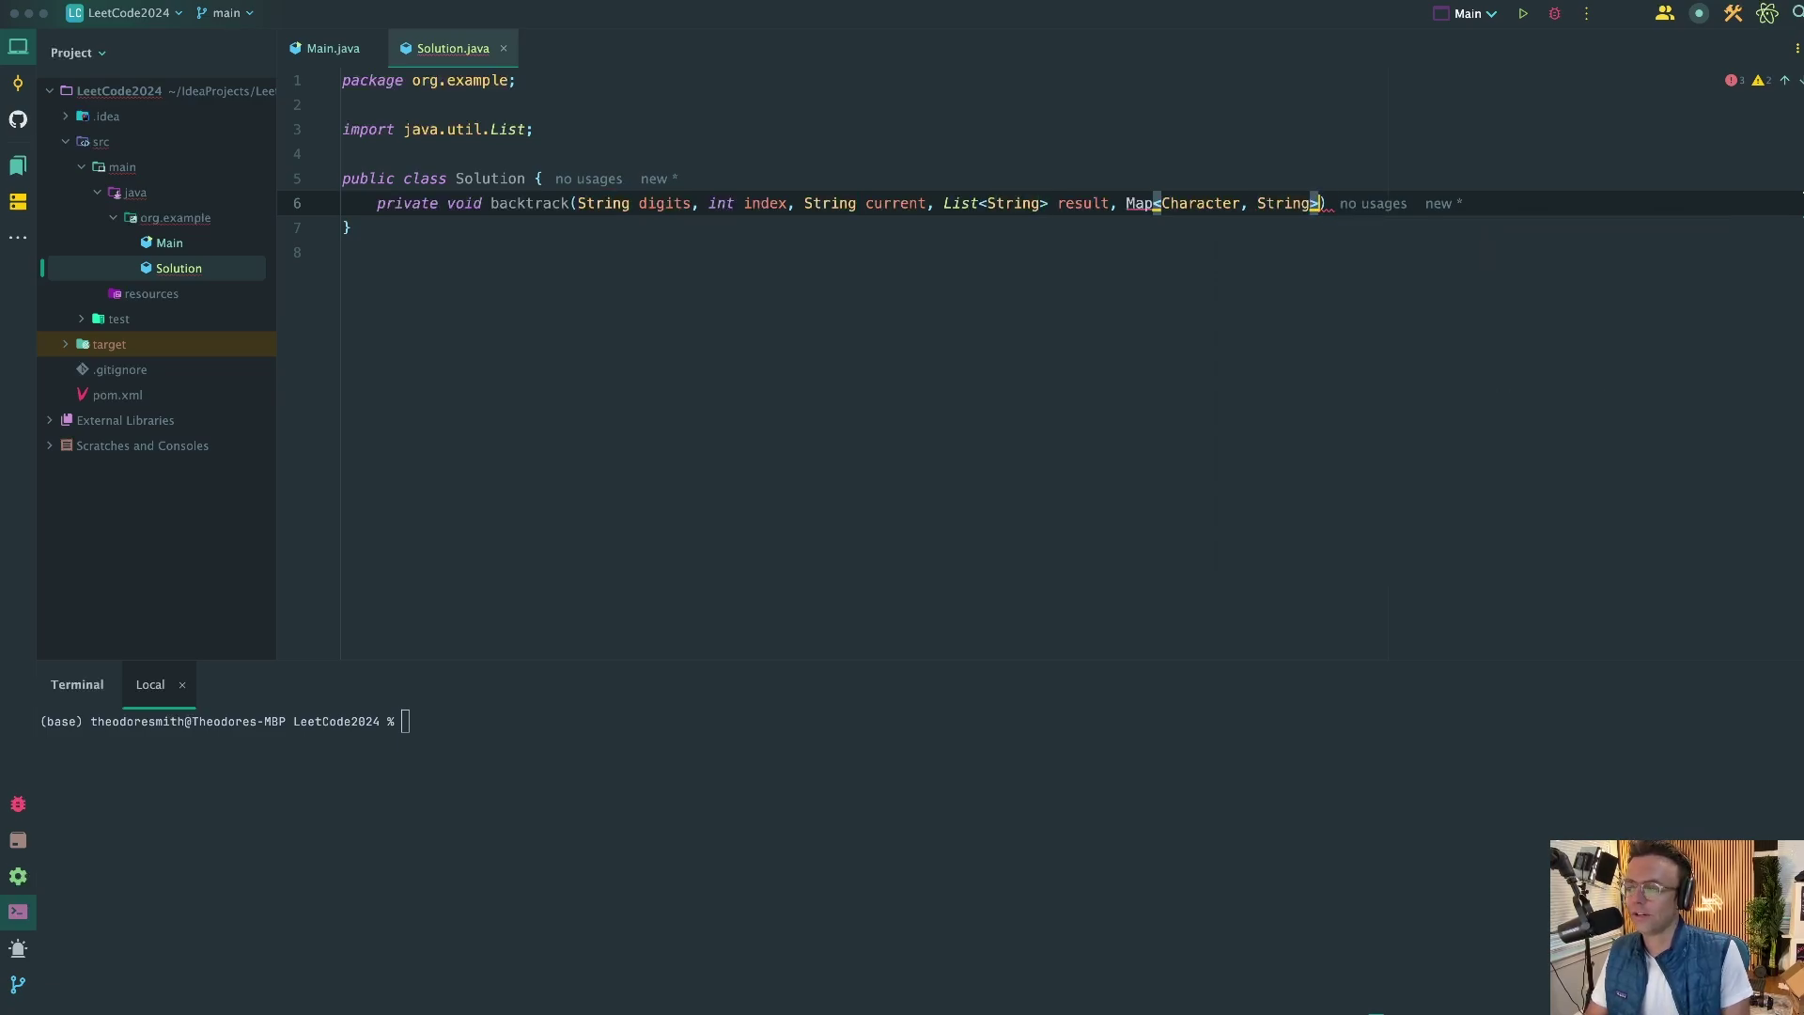
text(dic)
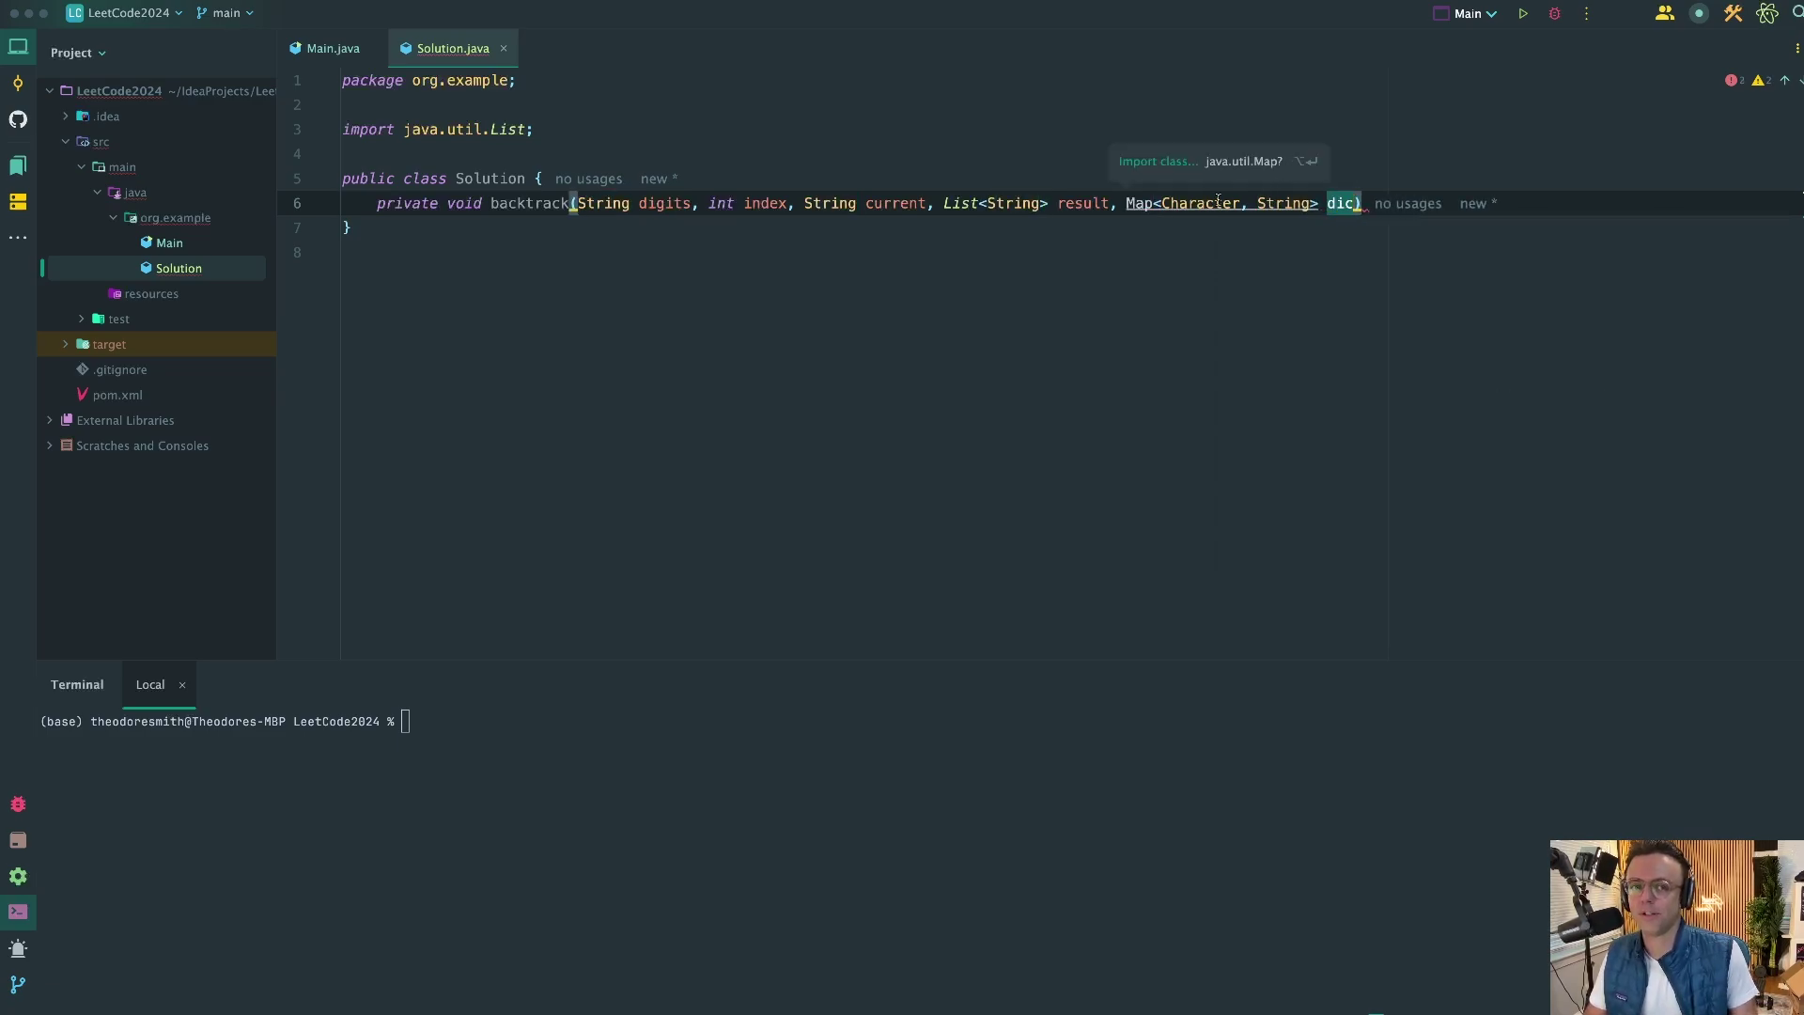
click(1160, 163)
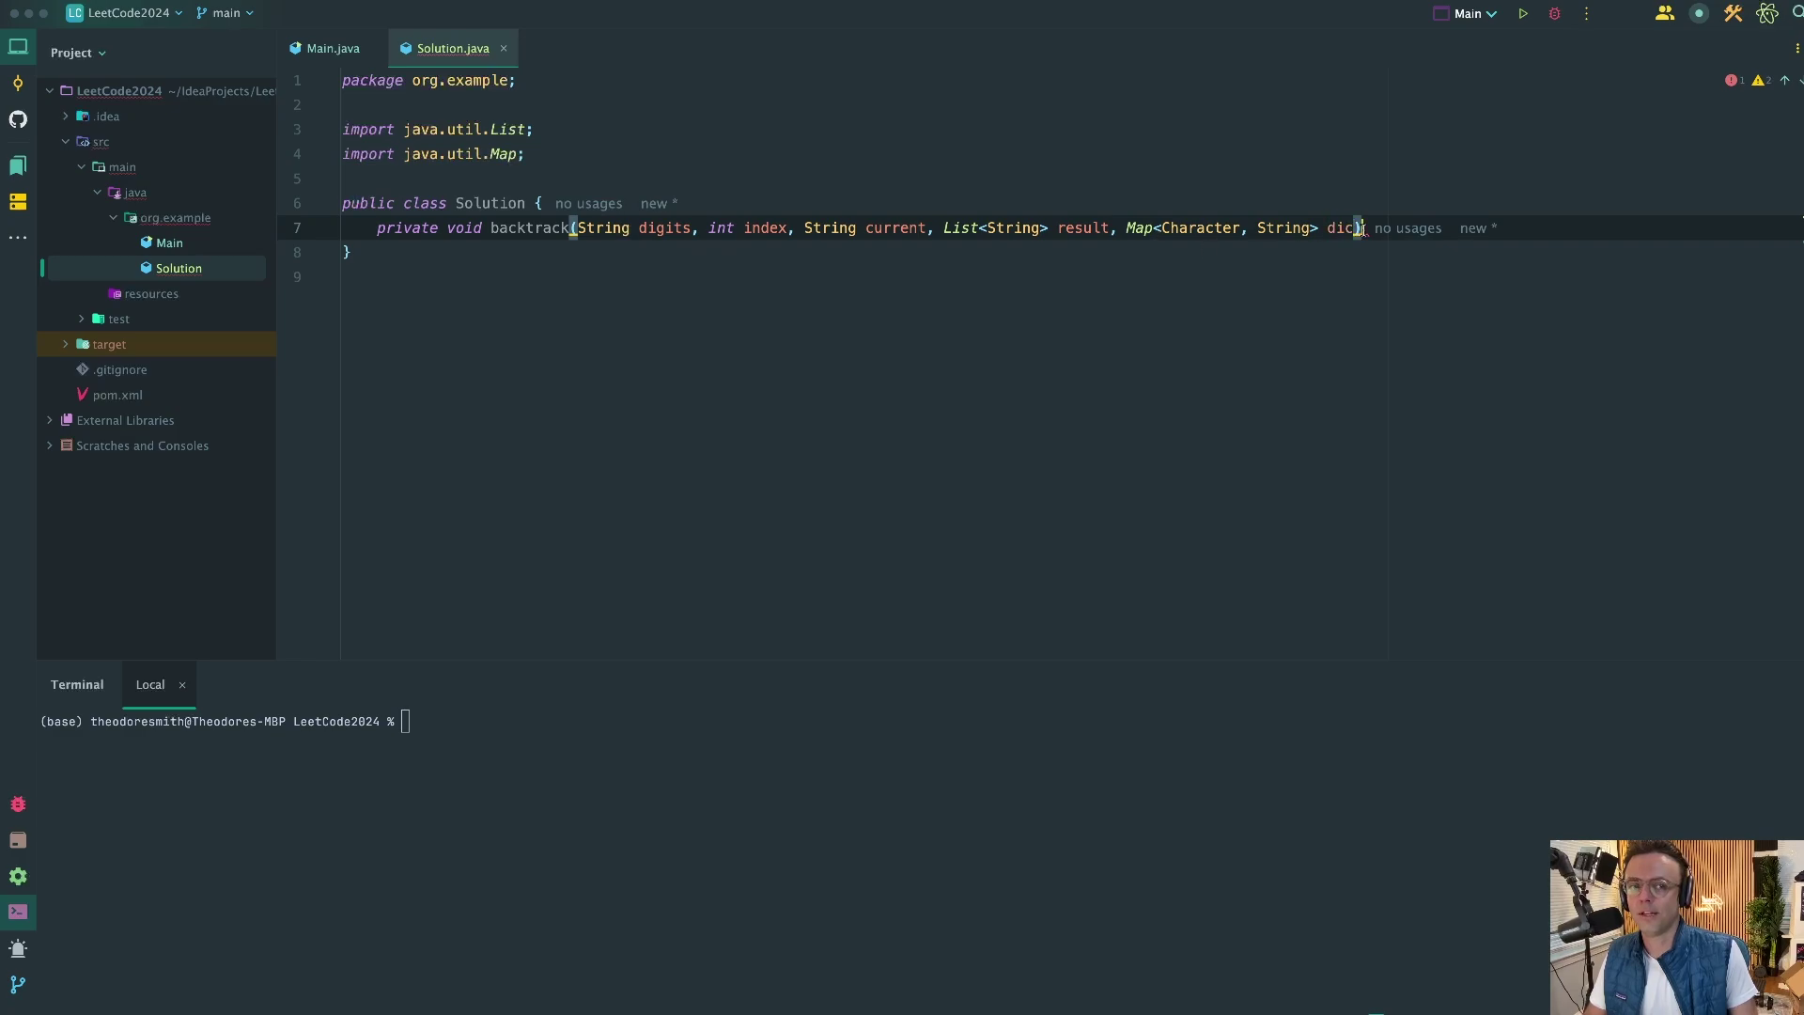
text() {)
Step: Open backtrack's body with an index-end check that adds current to result
key(Return)
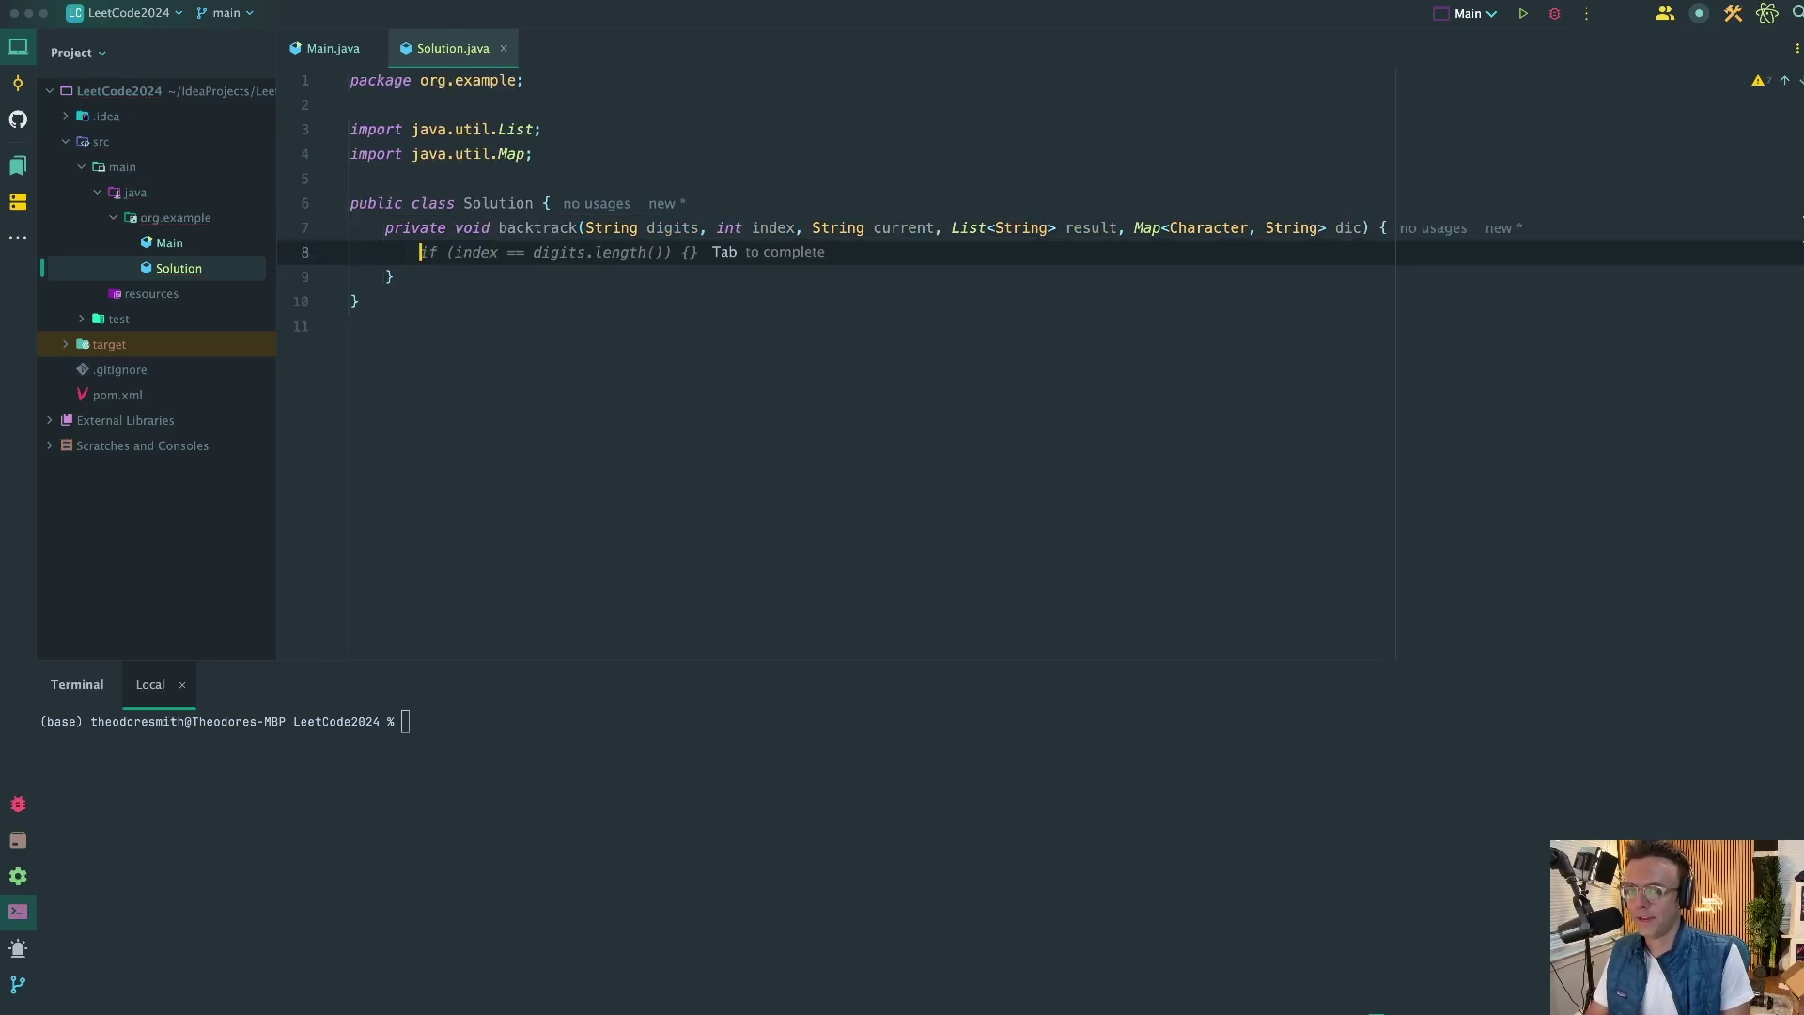
key(Tab)
key(Return)
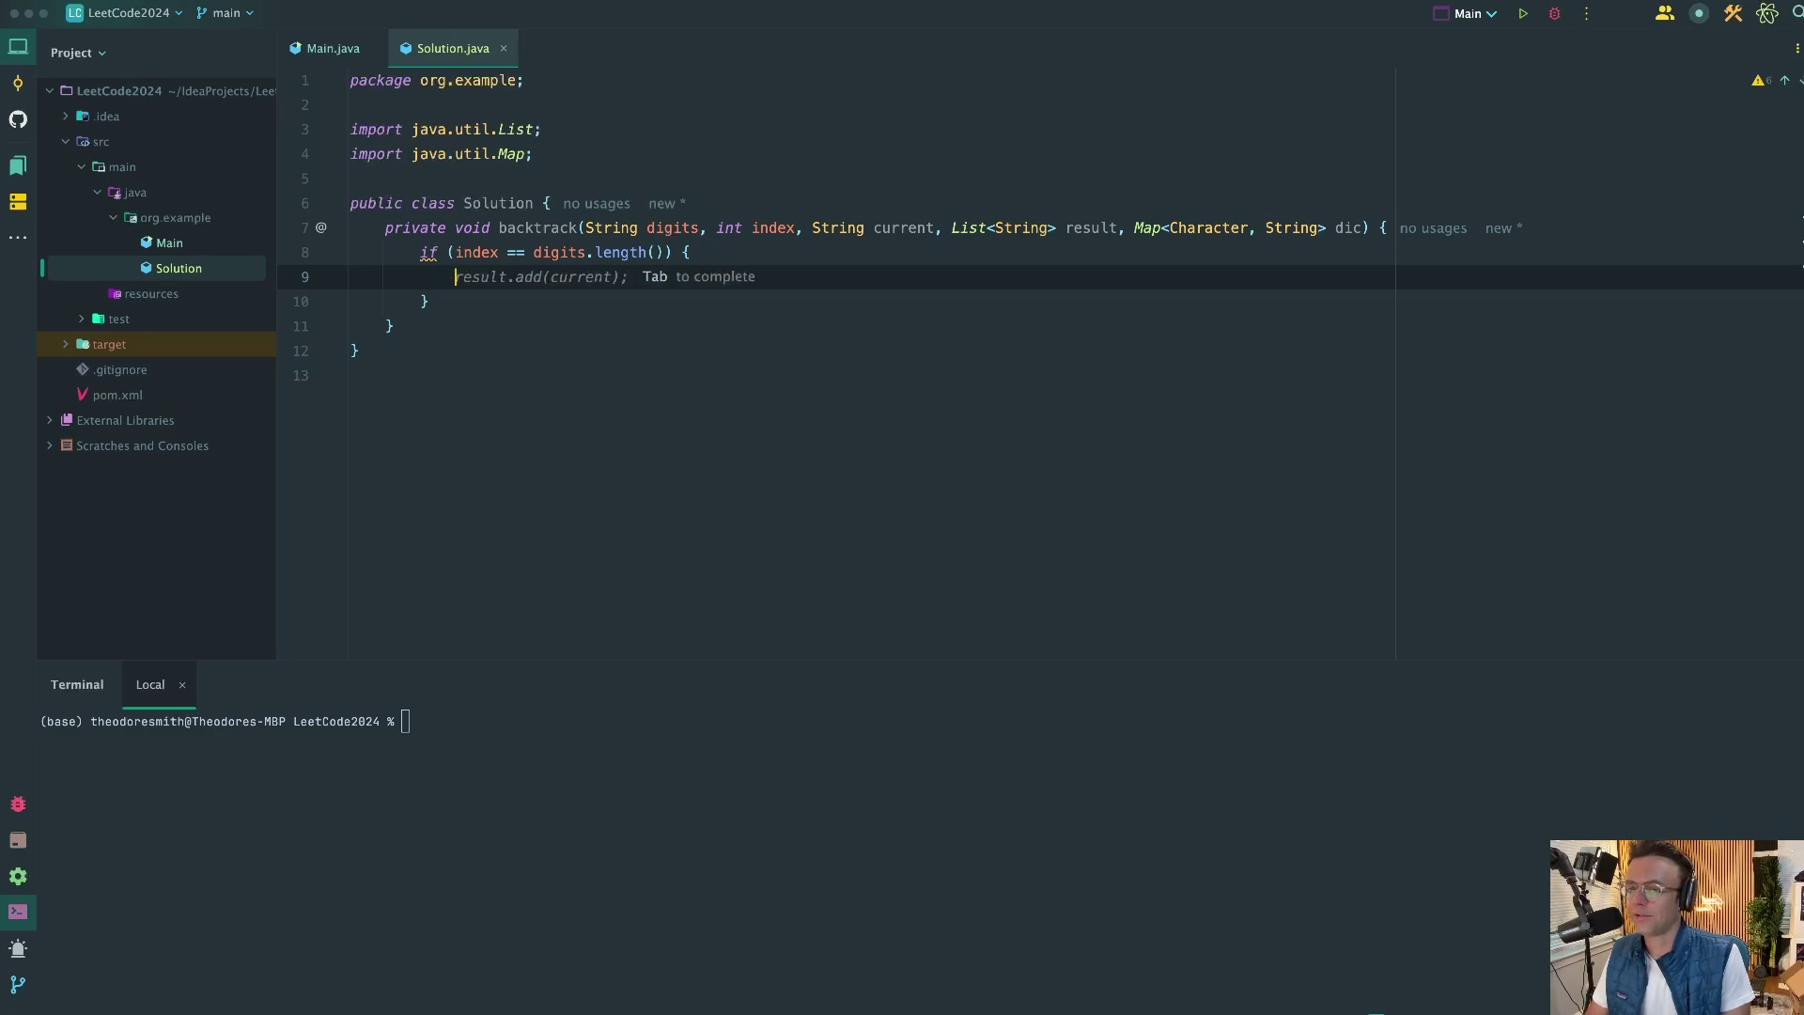
key(Tab)
key(Return)
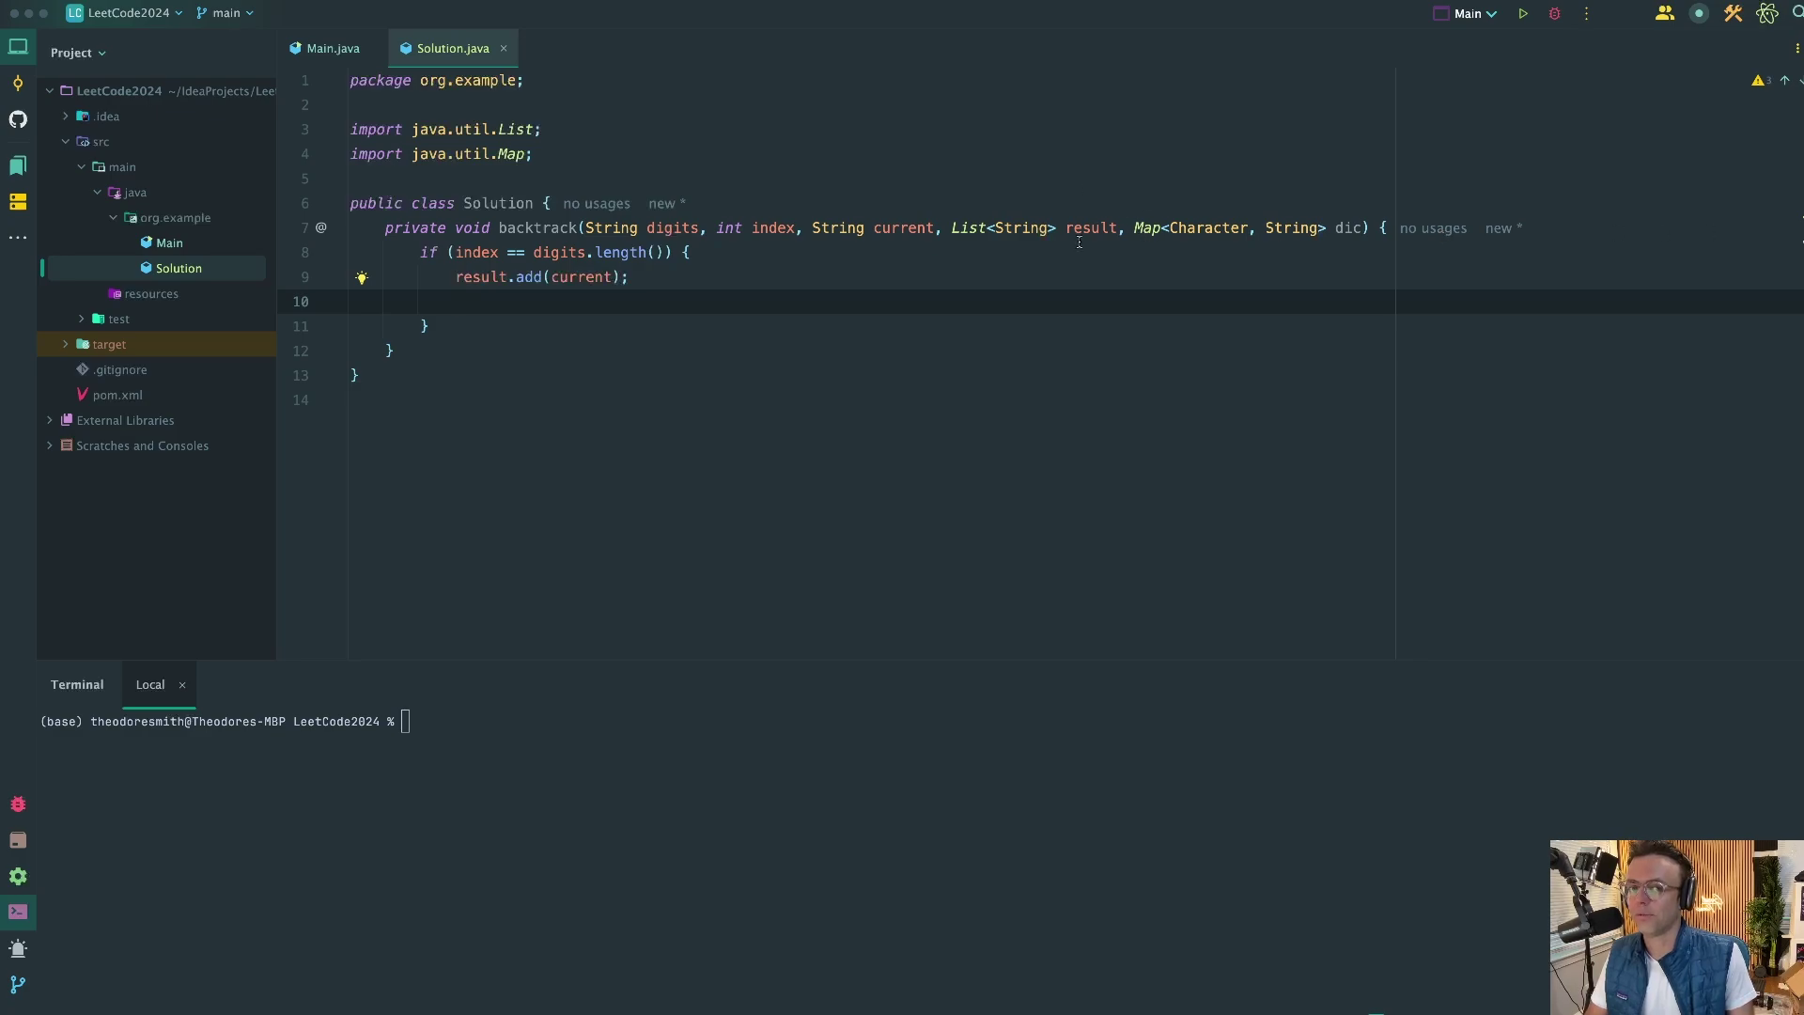
text(ret)
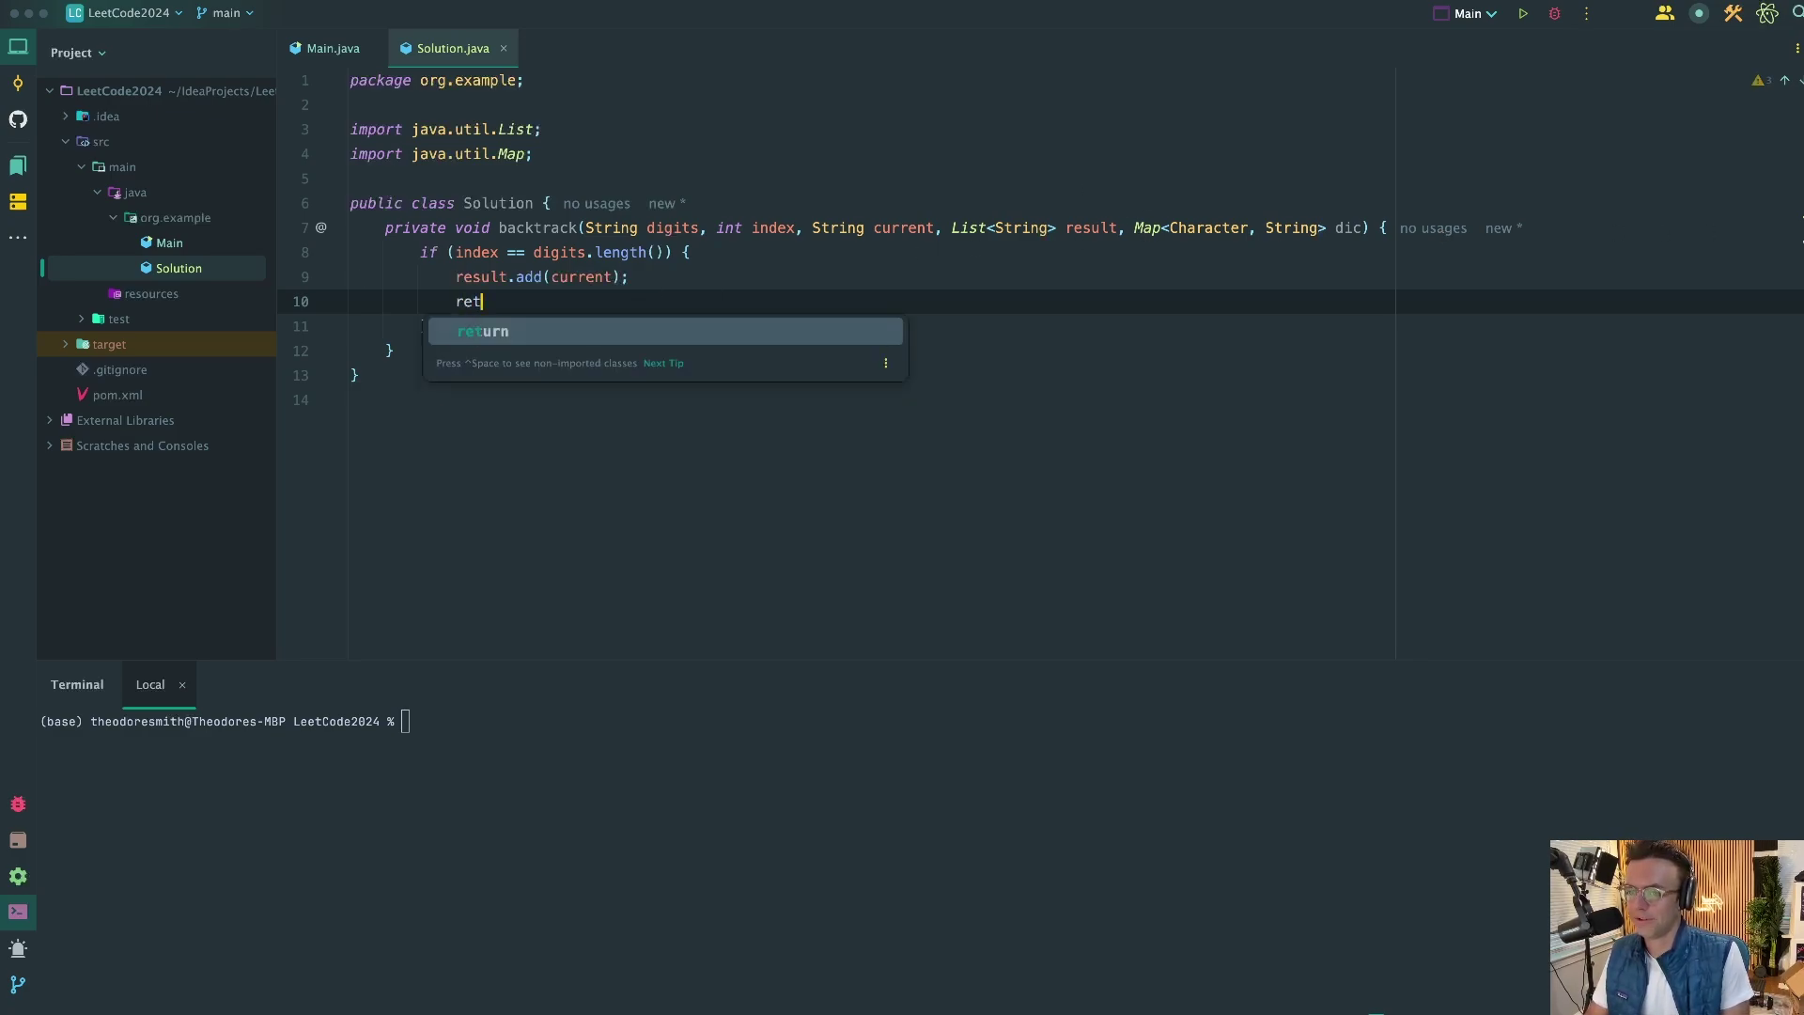
text(urn;)
Step: Finish the base case with return; and fetch the digit's letters via dic.get
key(Down)
key(Return)
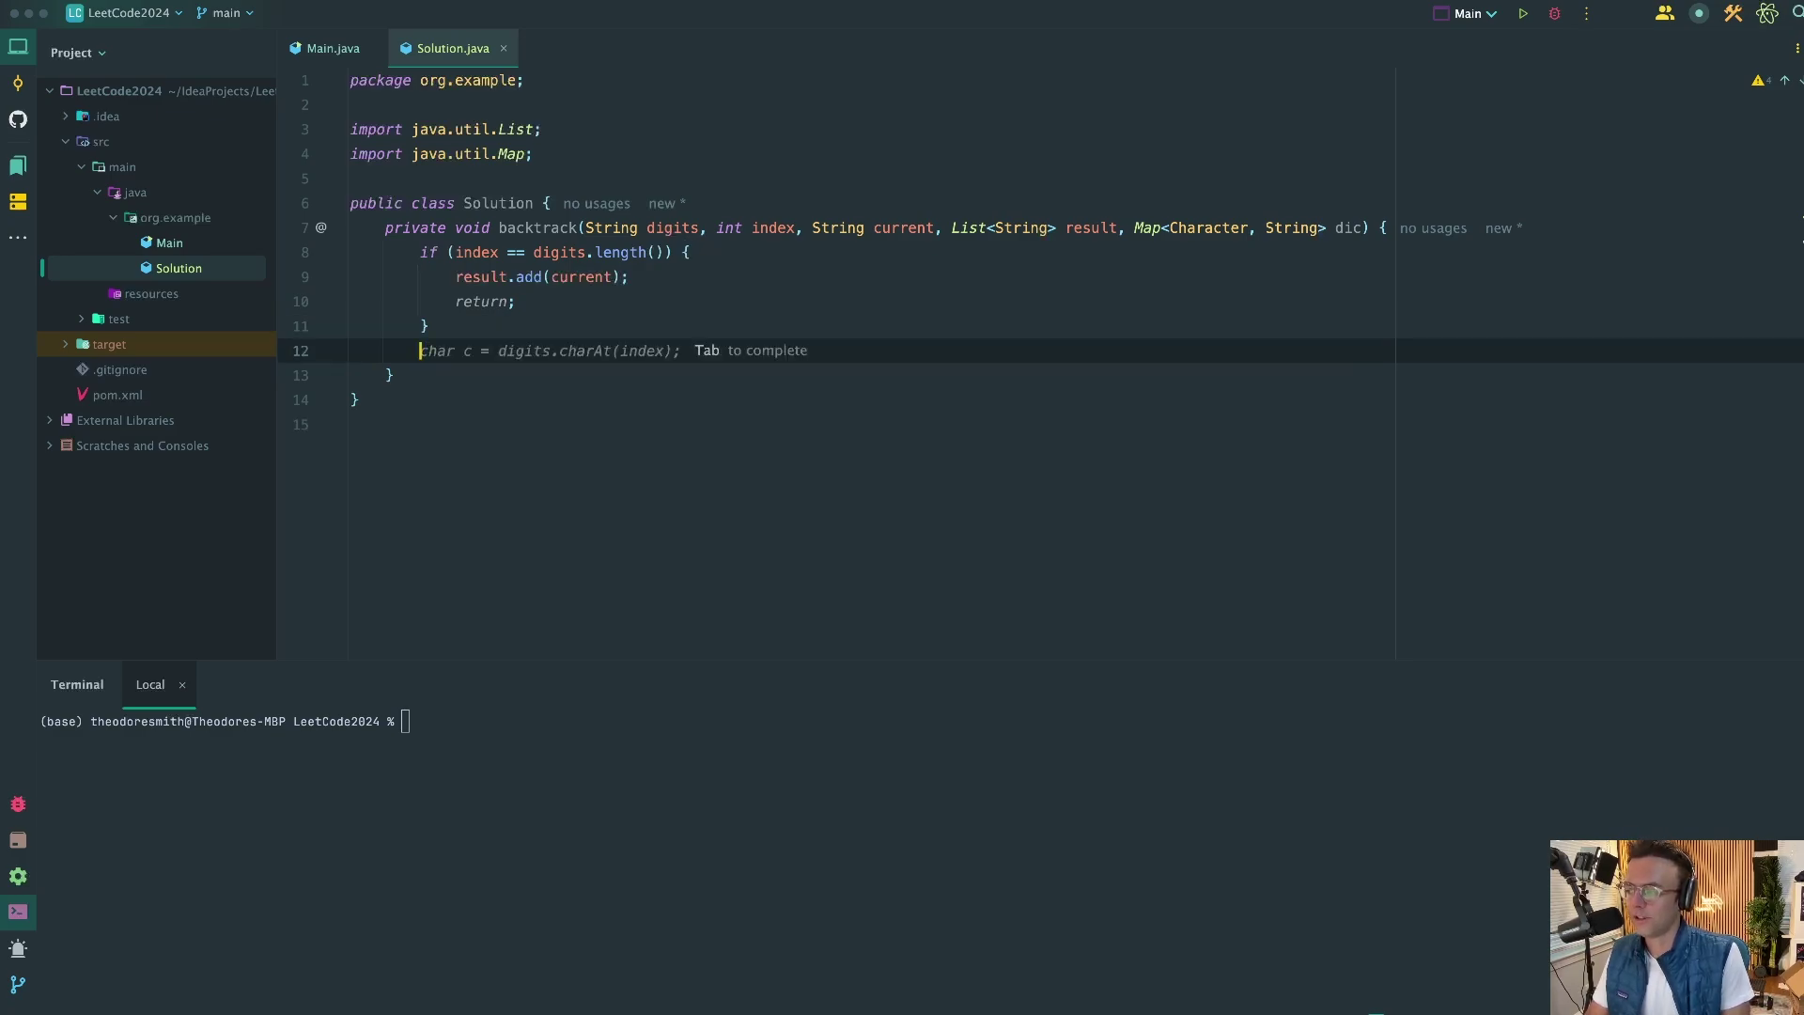
text(Strin)
text(g)
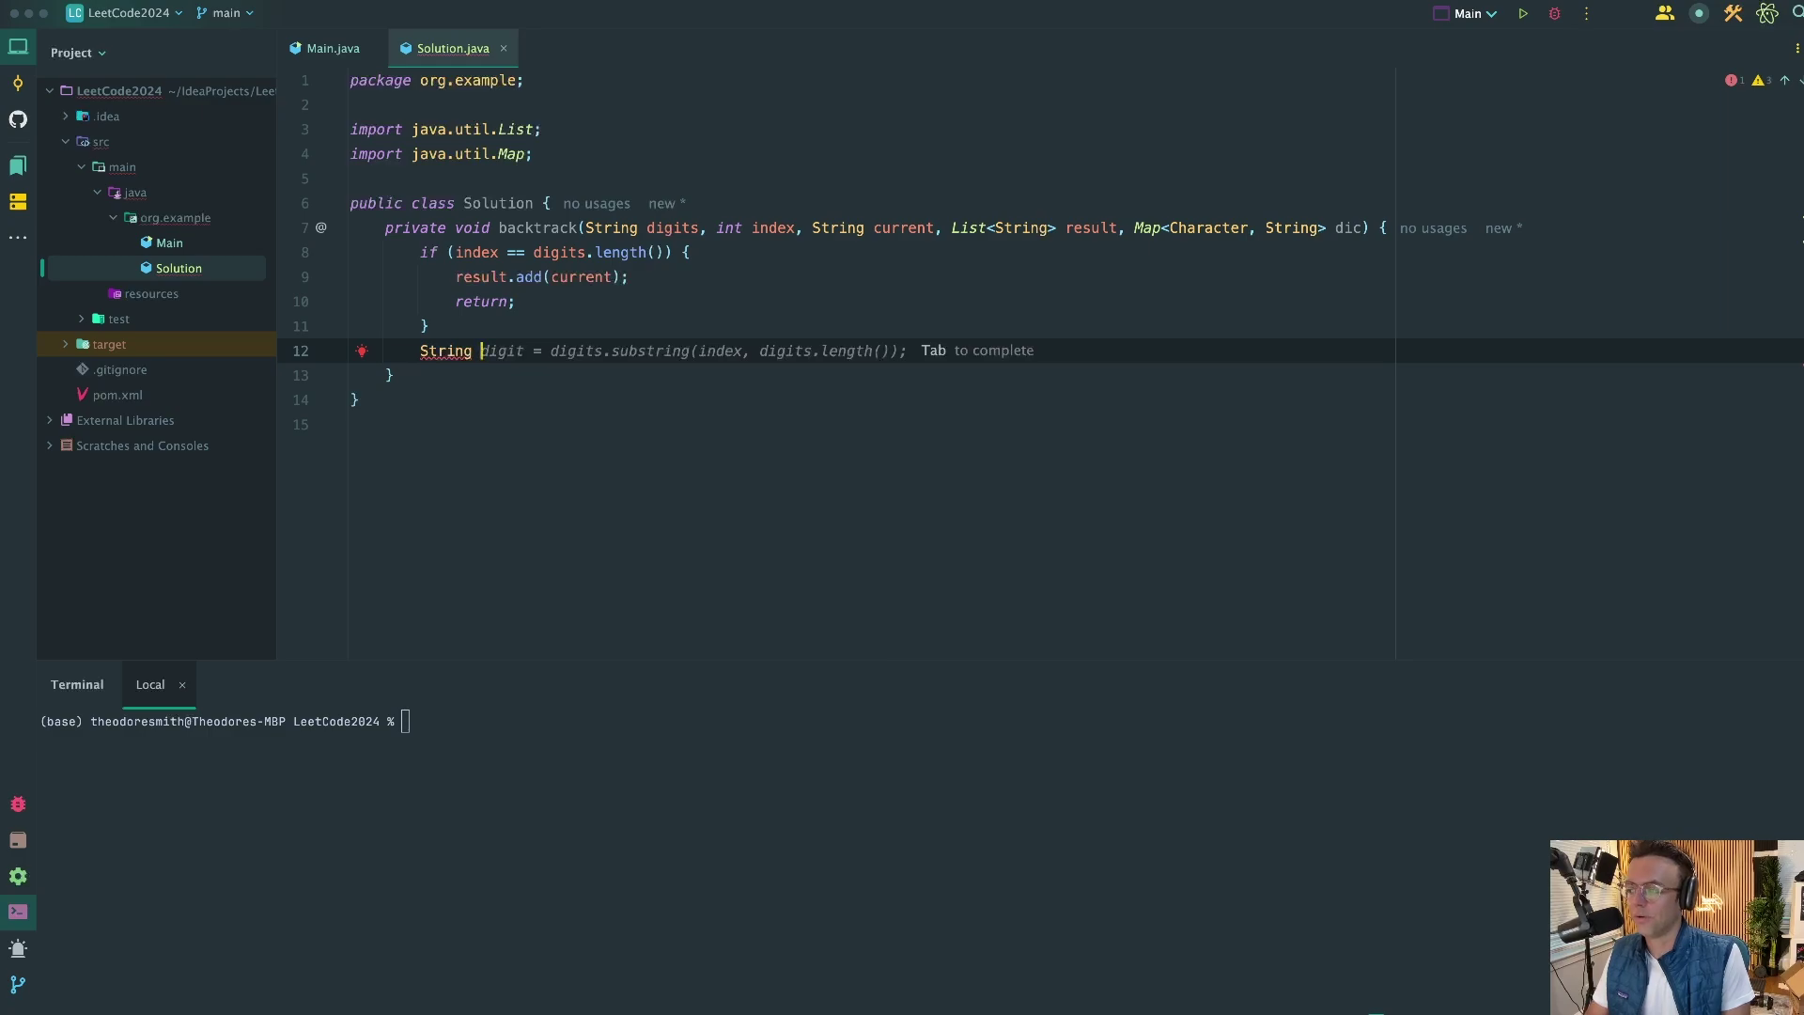
text( letter)
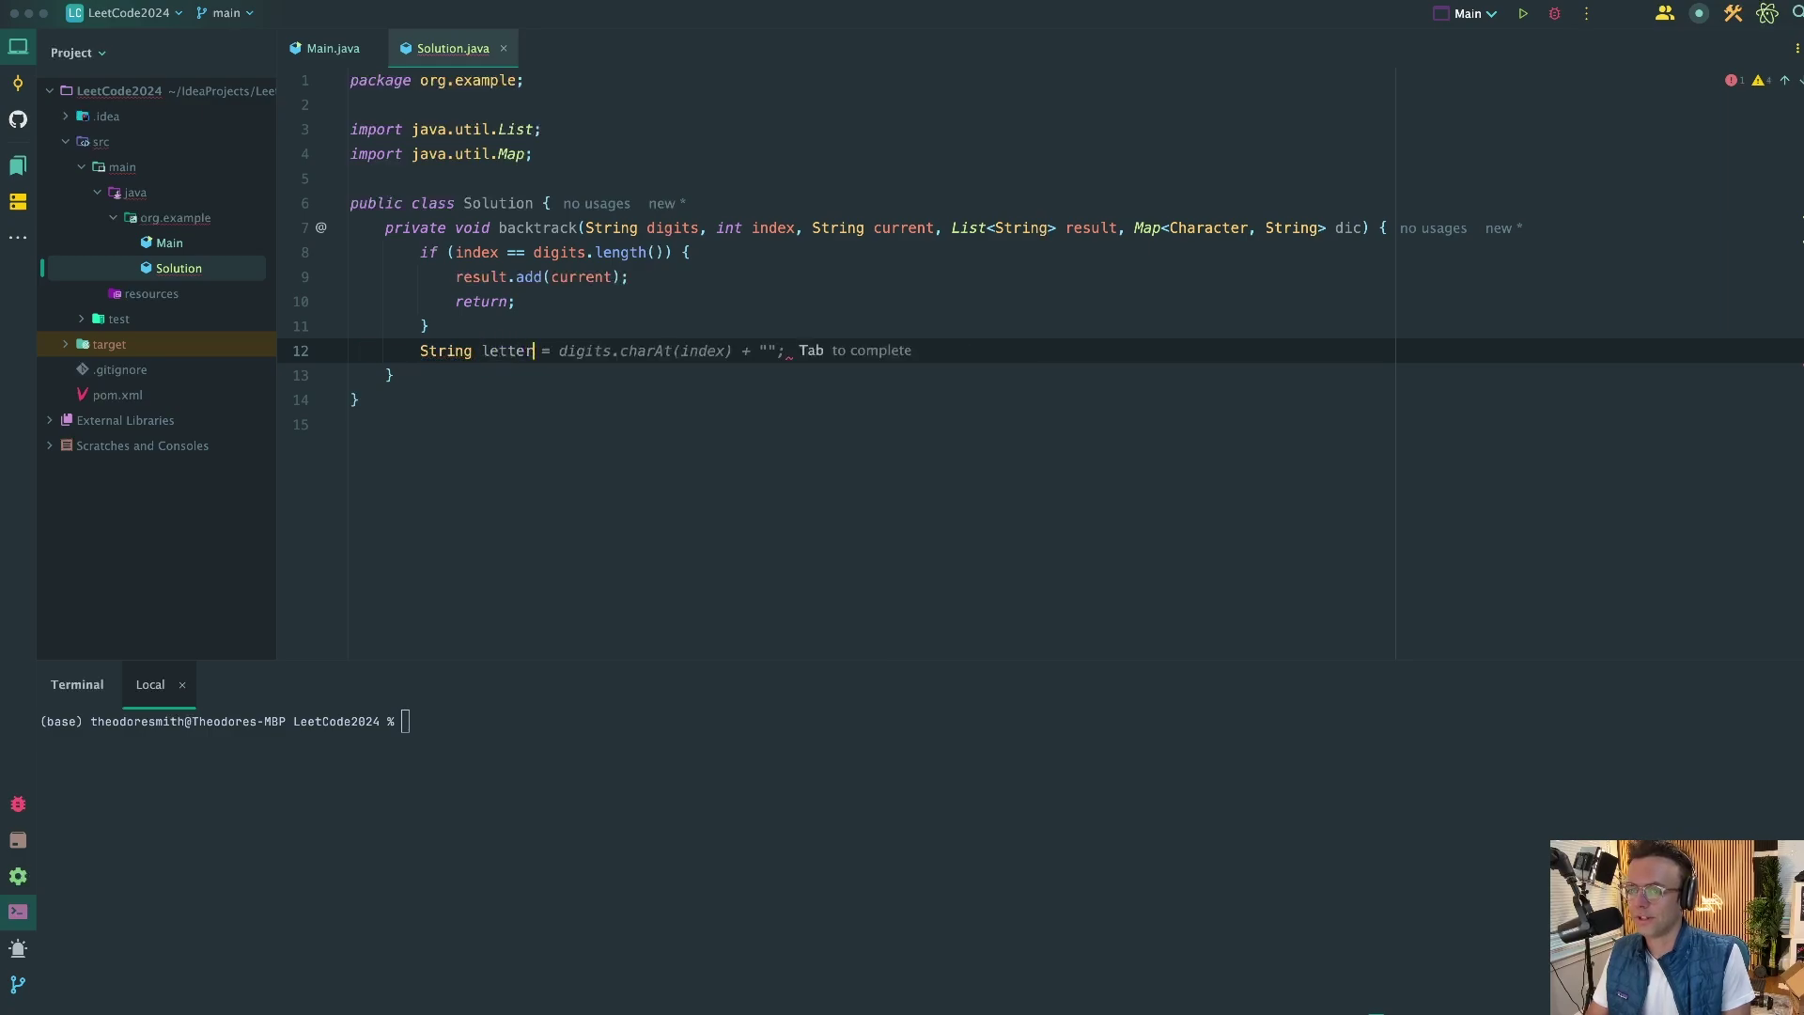
text(s = dic)
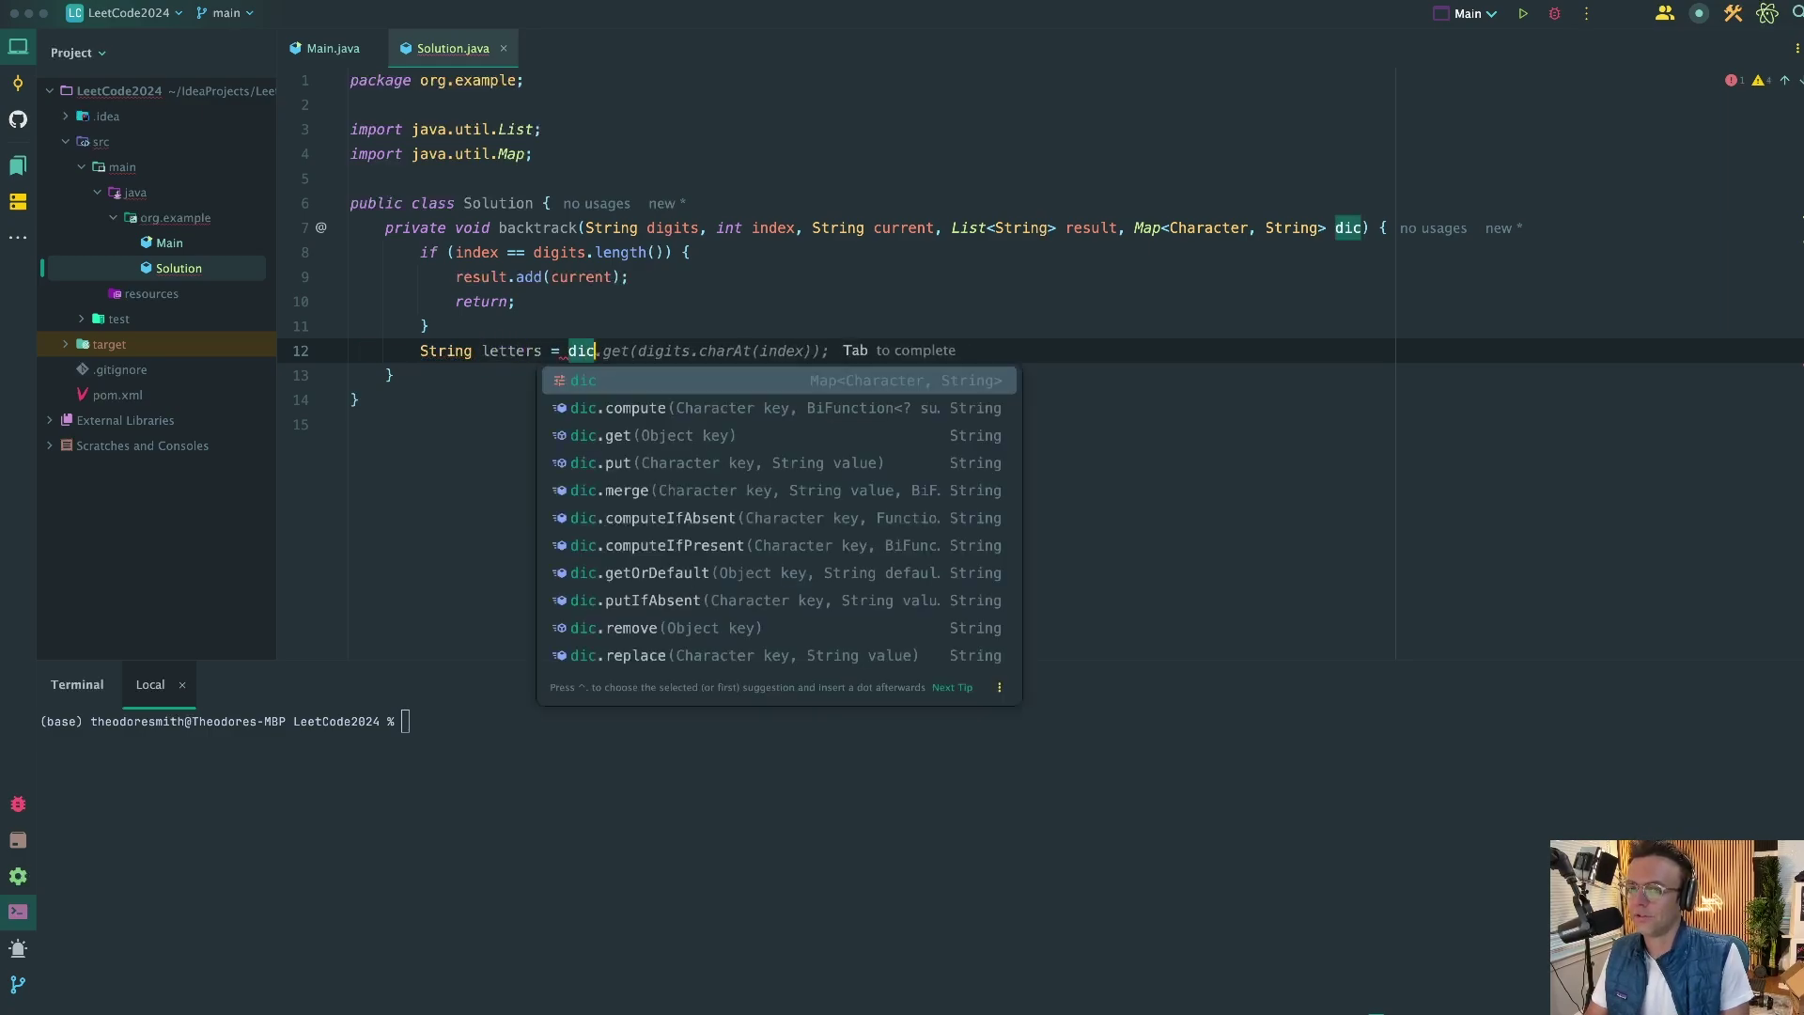
key(Tab)
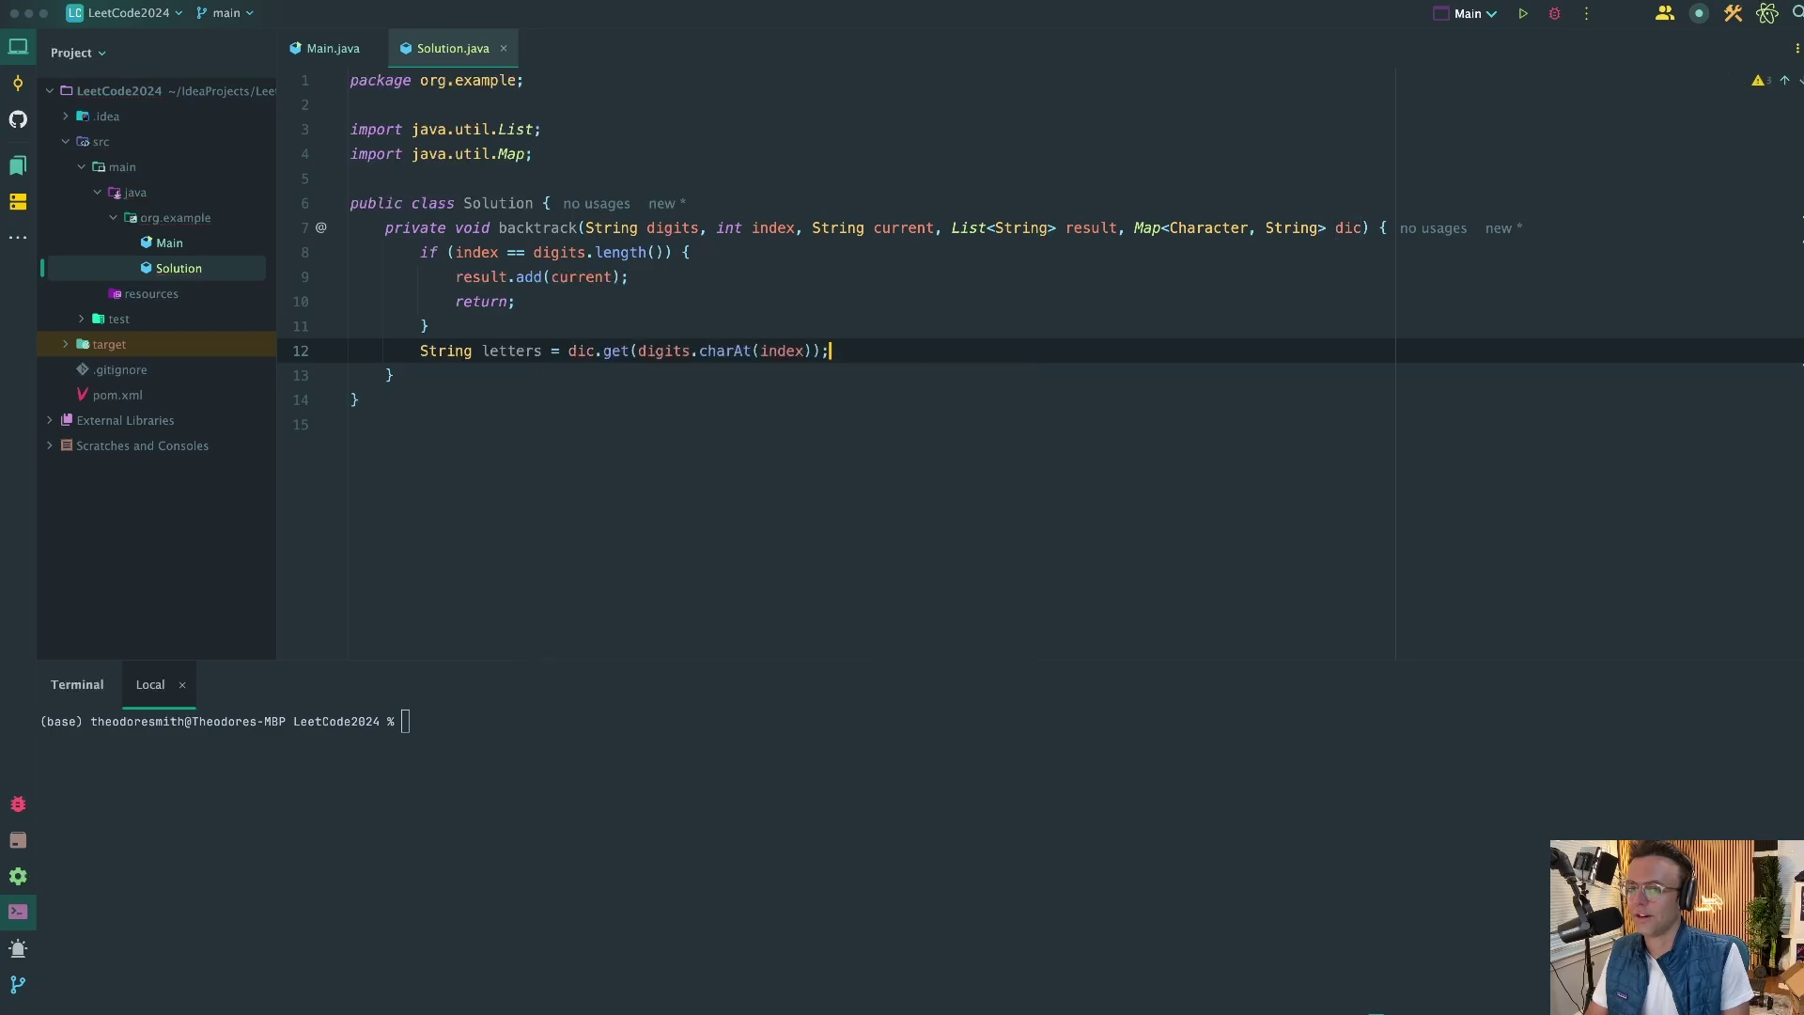
key(Return)
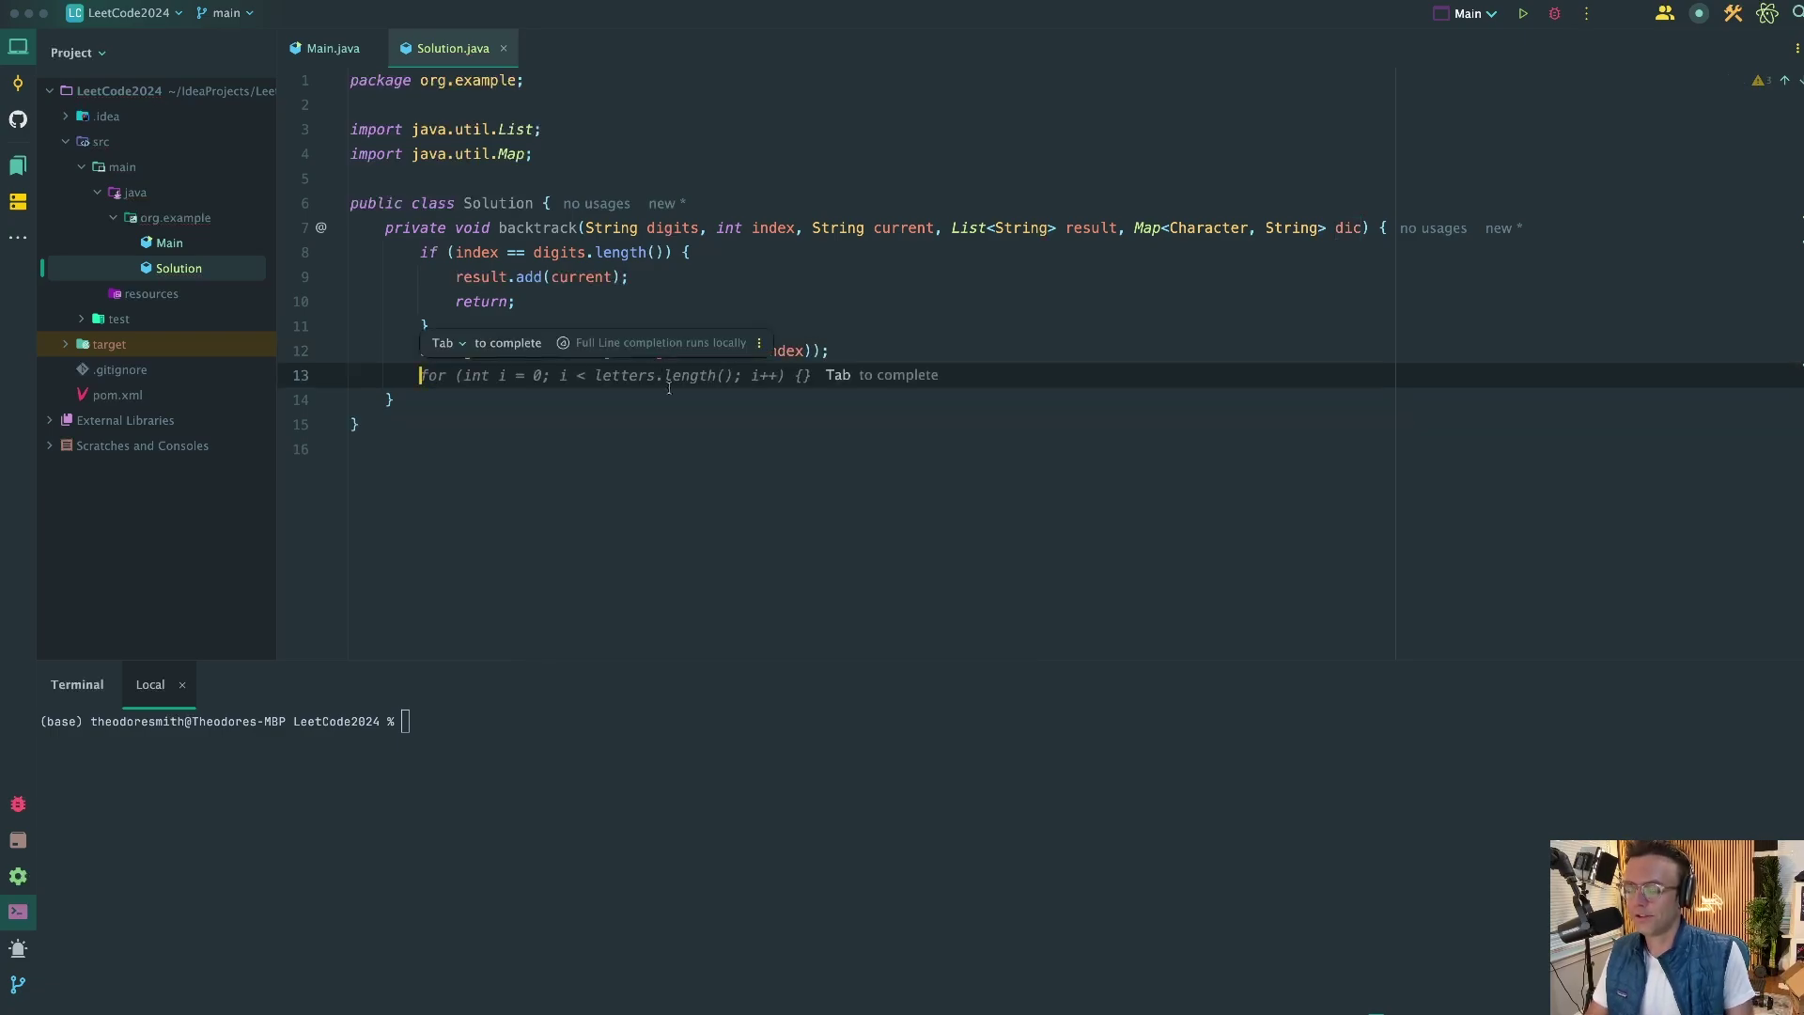
text(for)
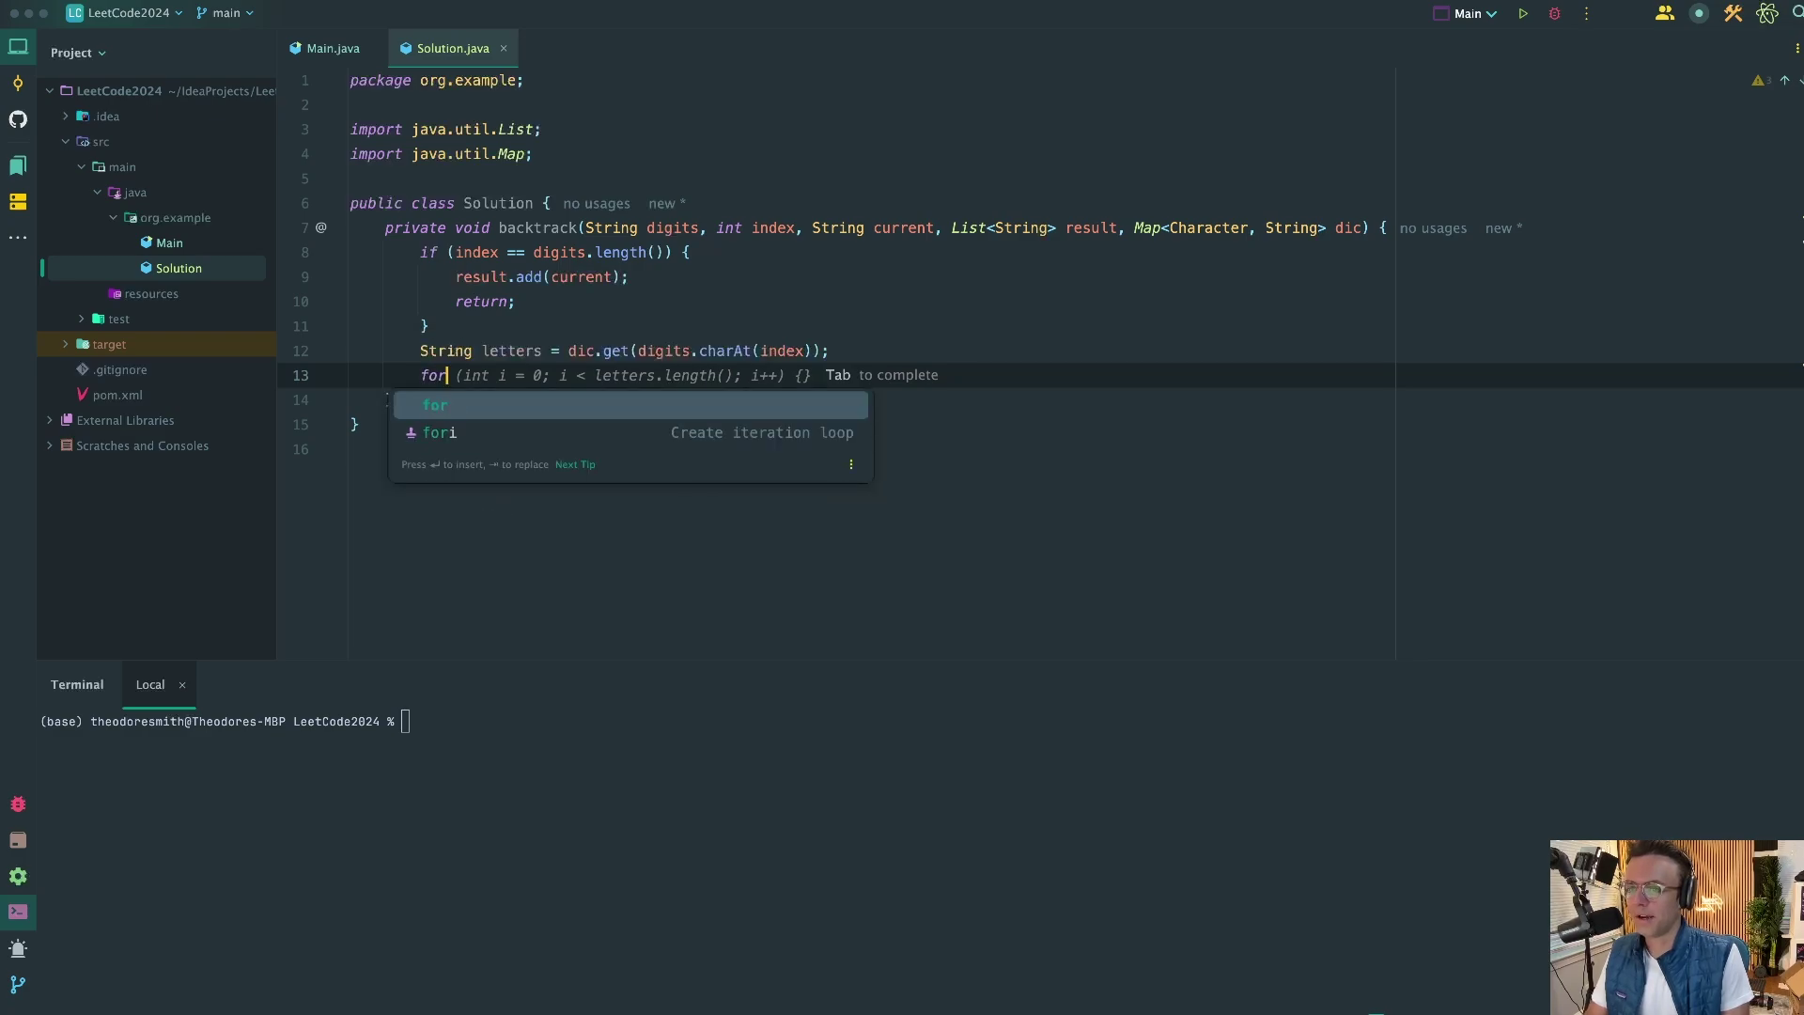
text(()
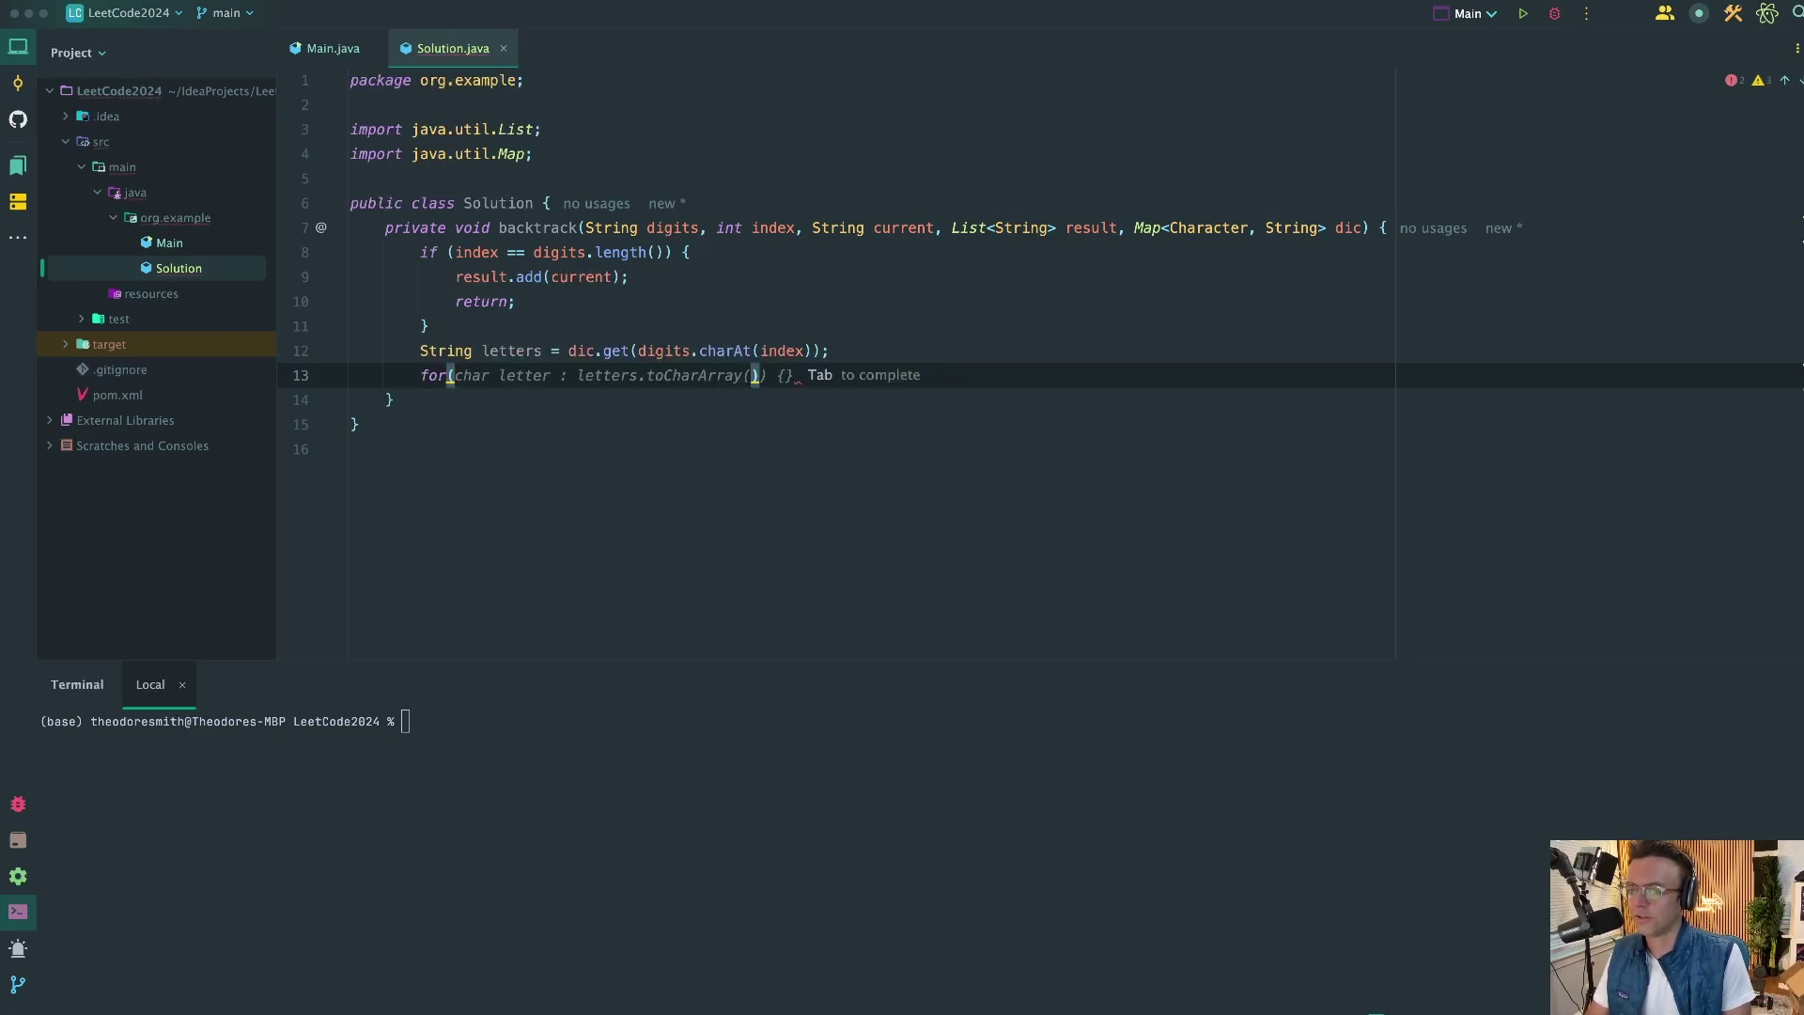
Step: Add a for-loop over letters calling backtrack with index + 1 and current + letter
key(Tab)
key(Return)
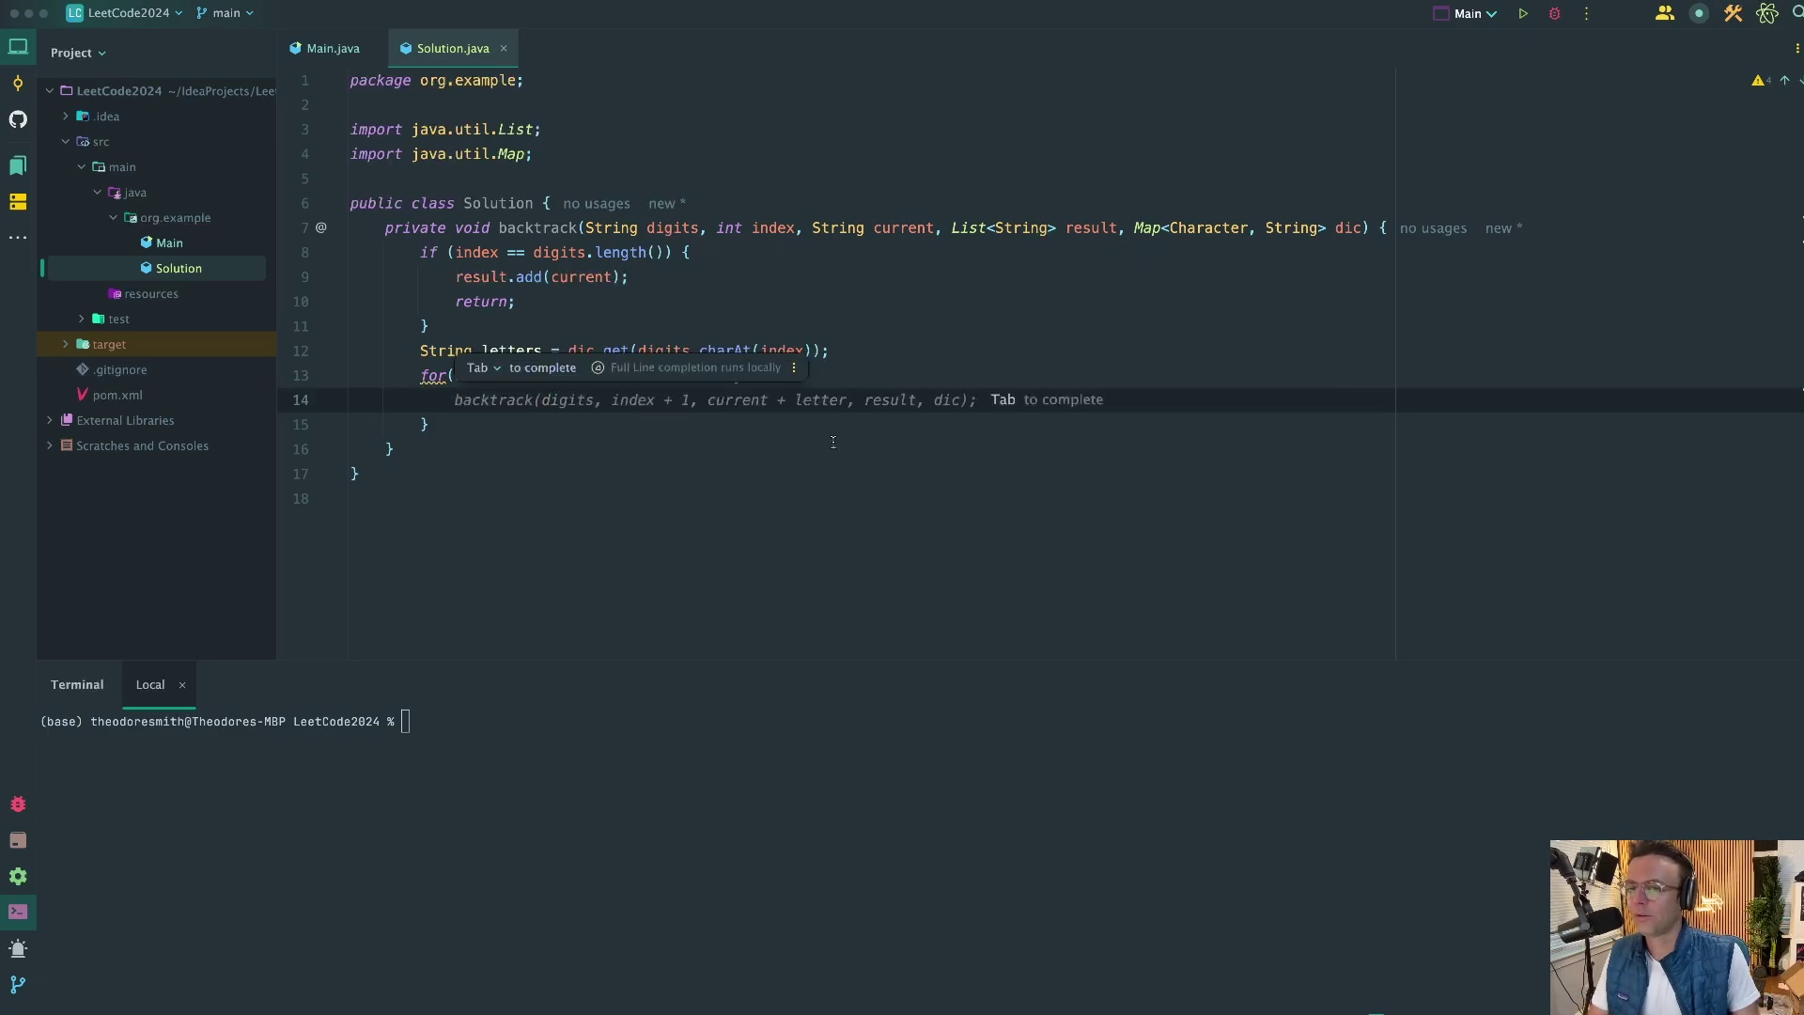
key(Tab)
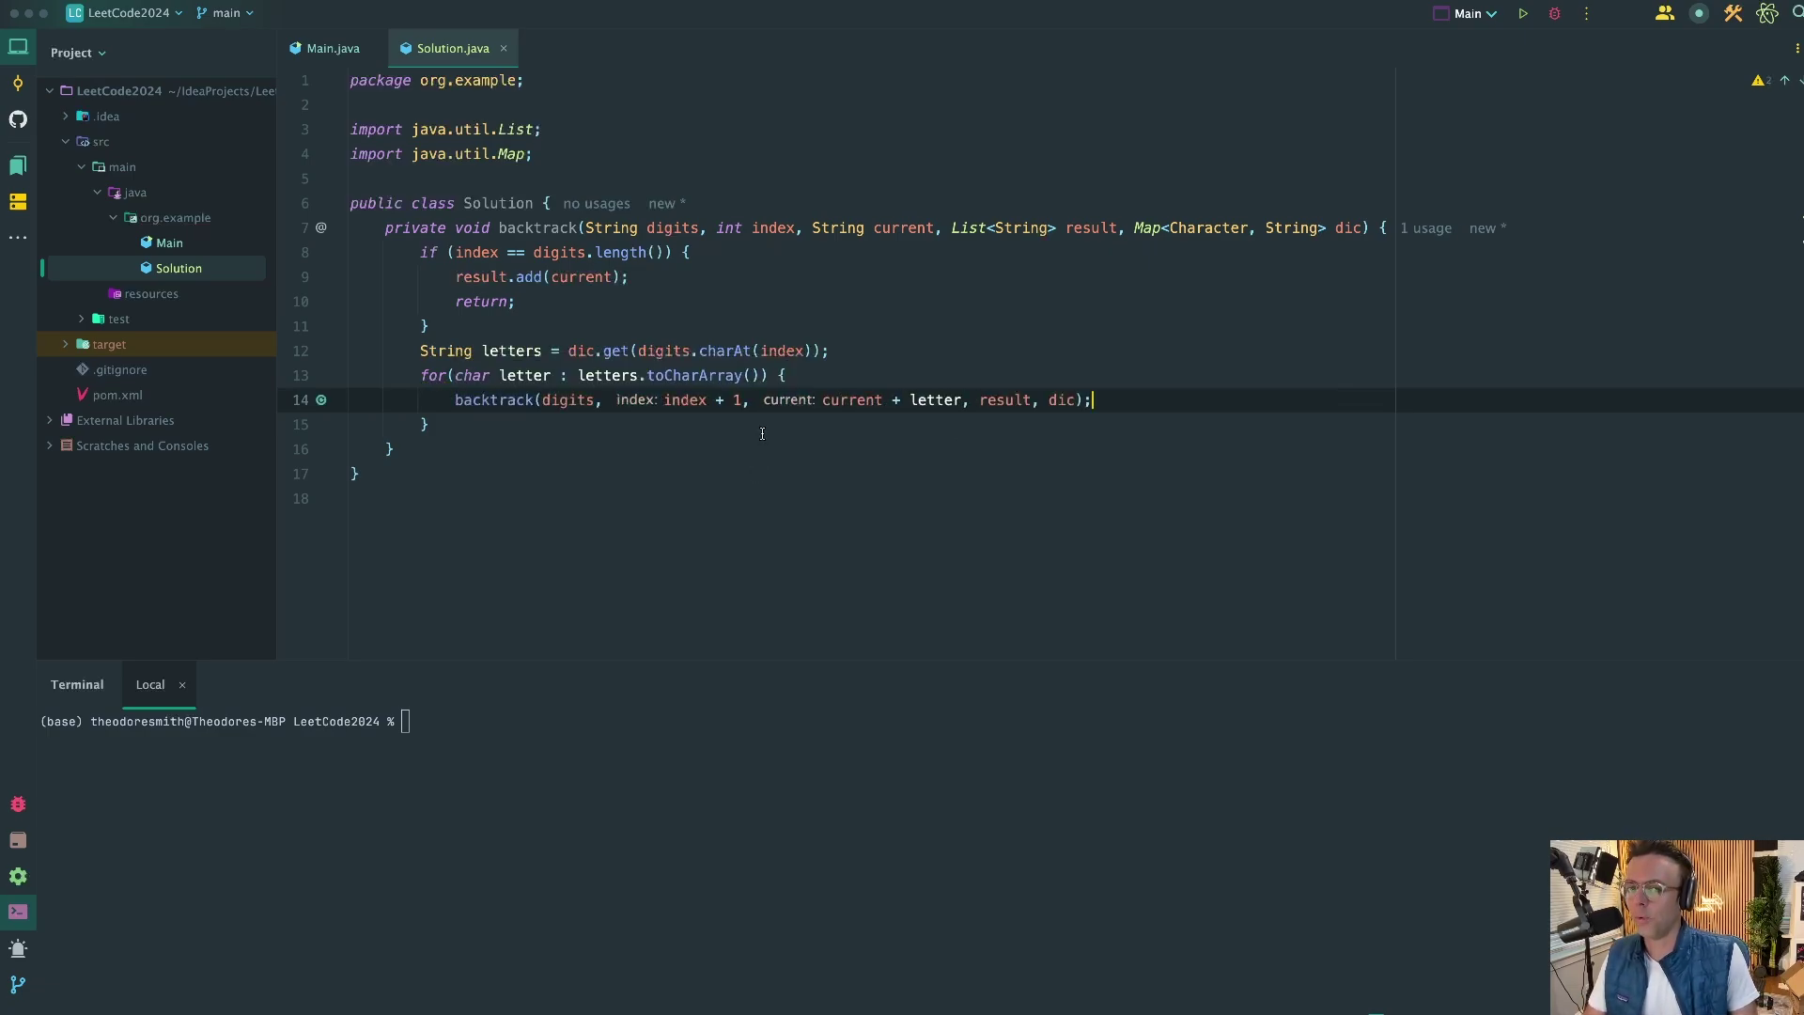
Step: Check where letter is used in the loop, ending at the class header
click(761, 441)
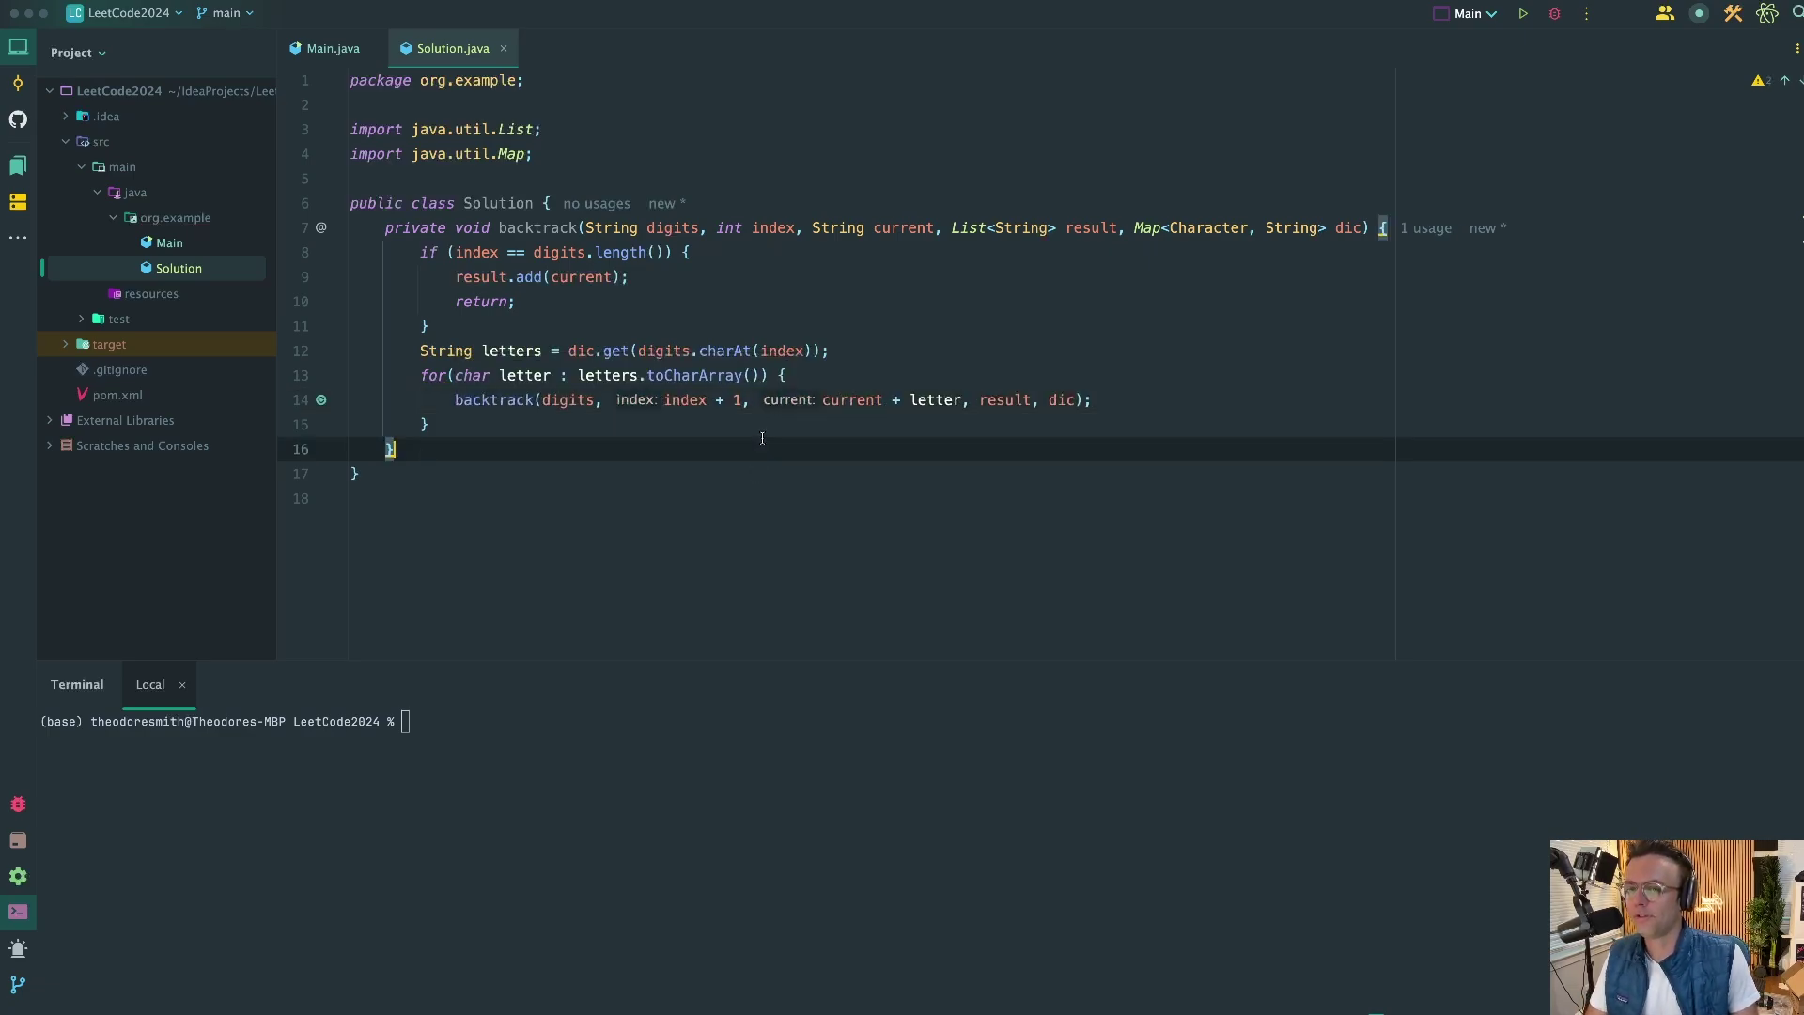
click(594, 427)
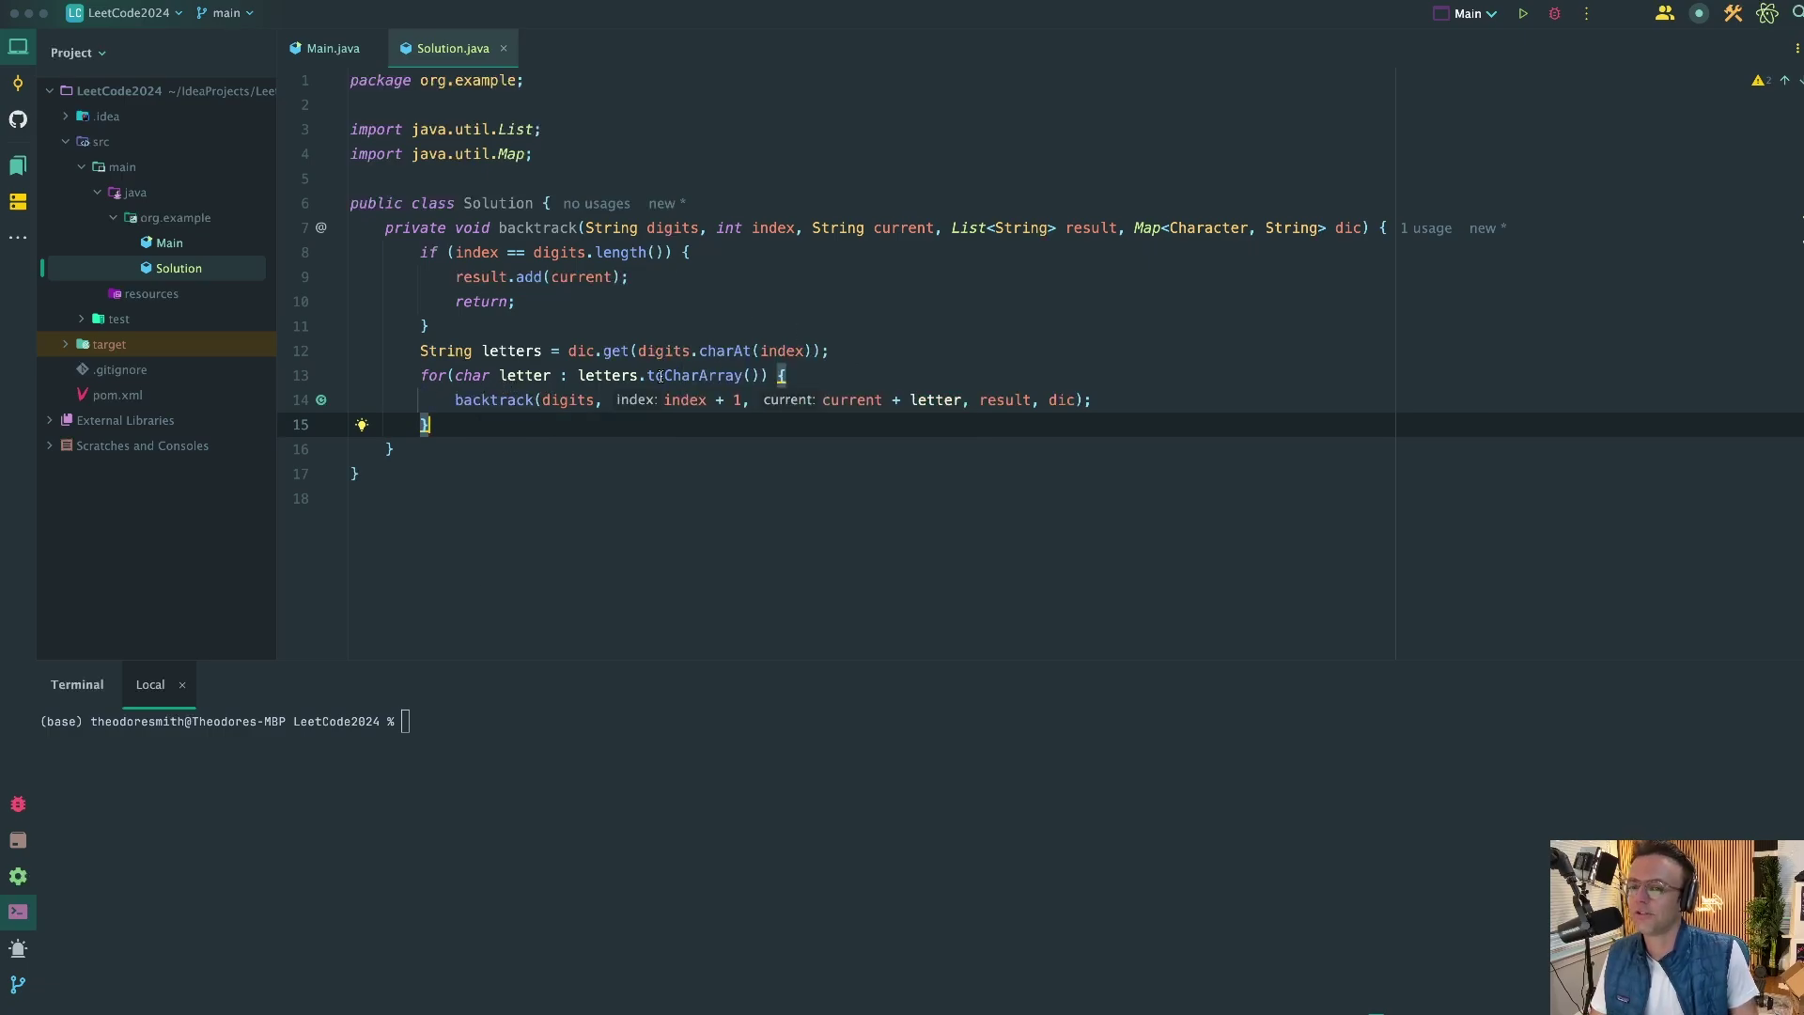
click(551, 375)
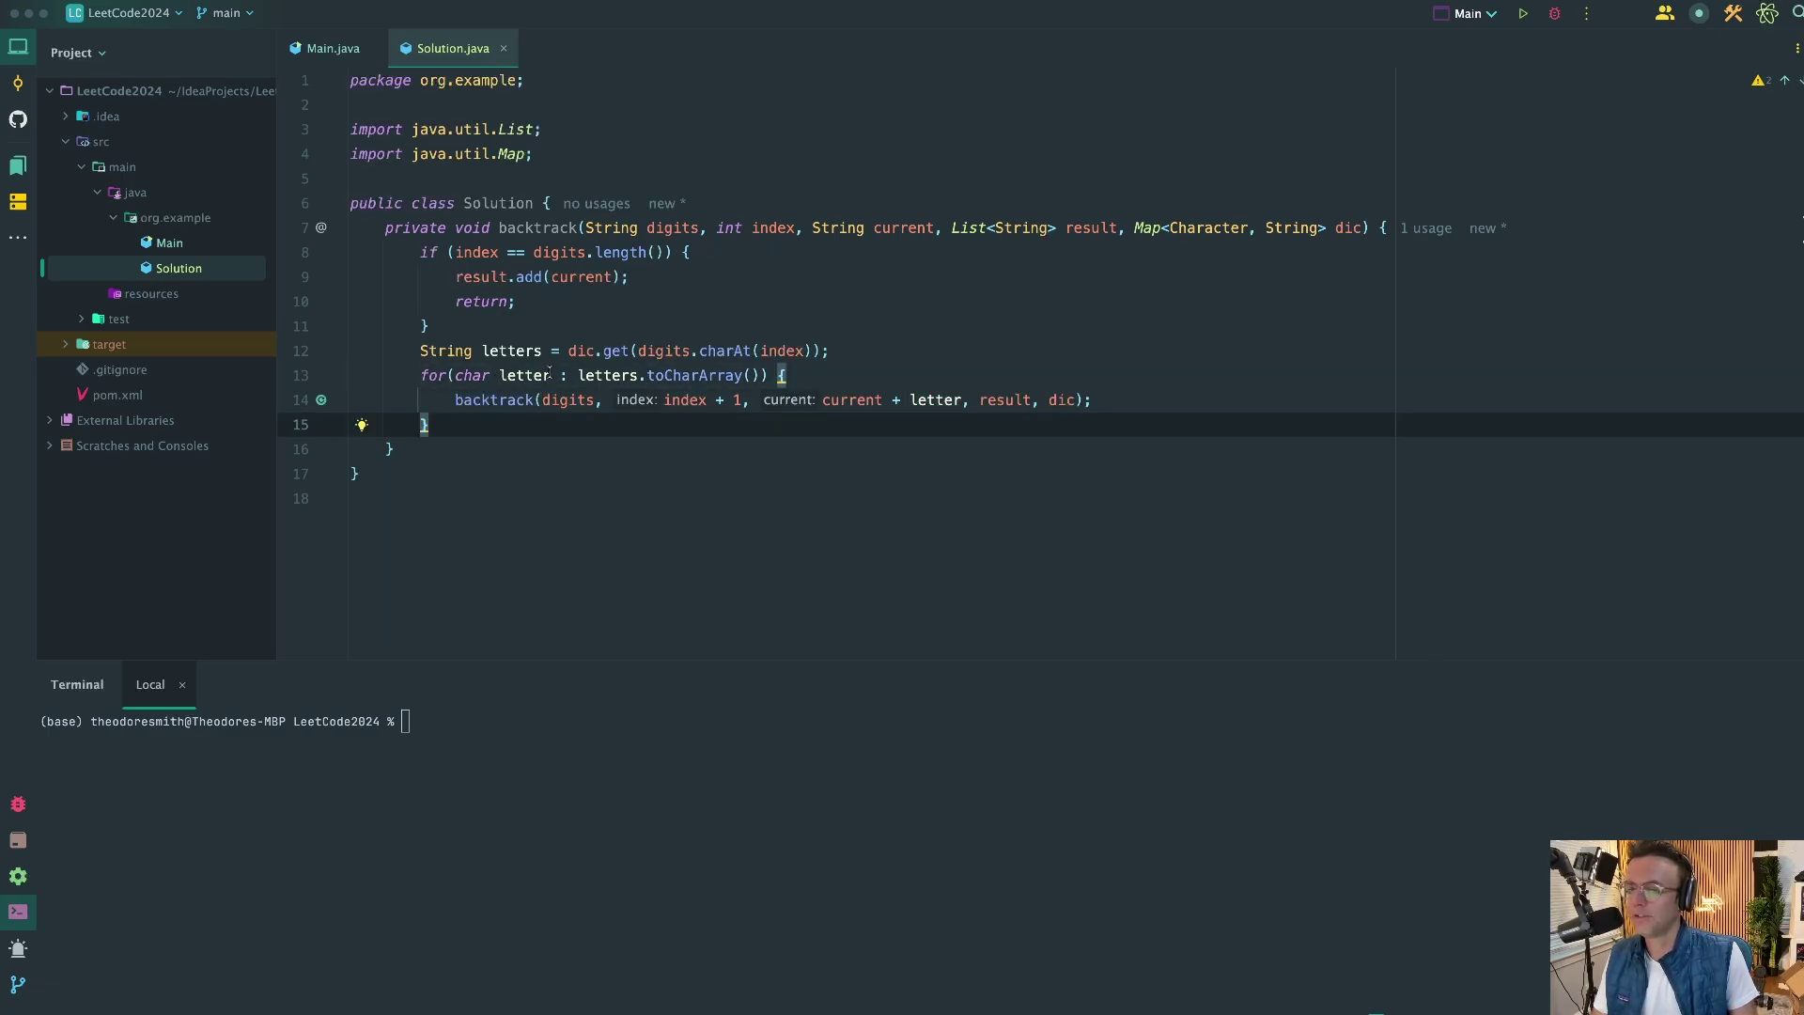
click(550, 374)
click(519, 414)
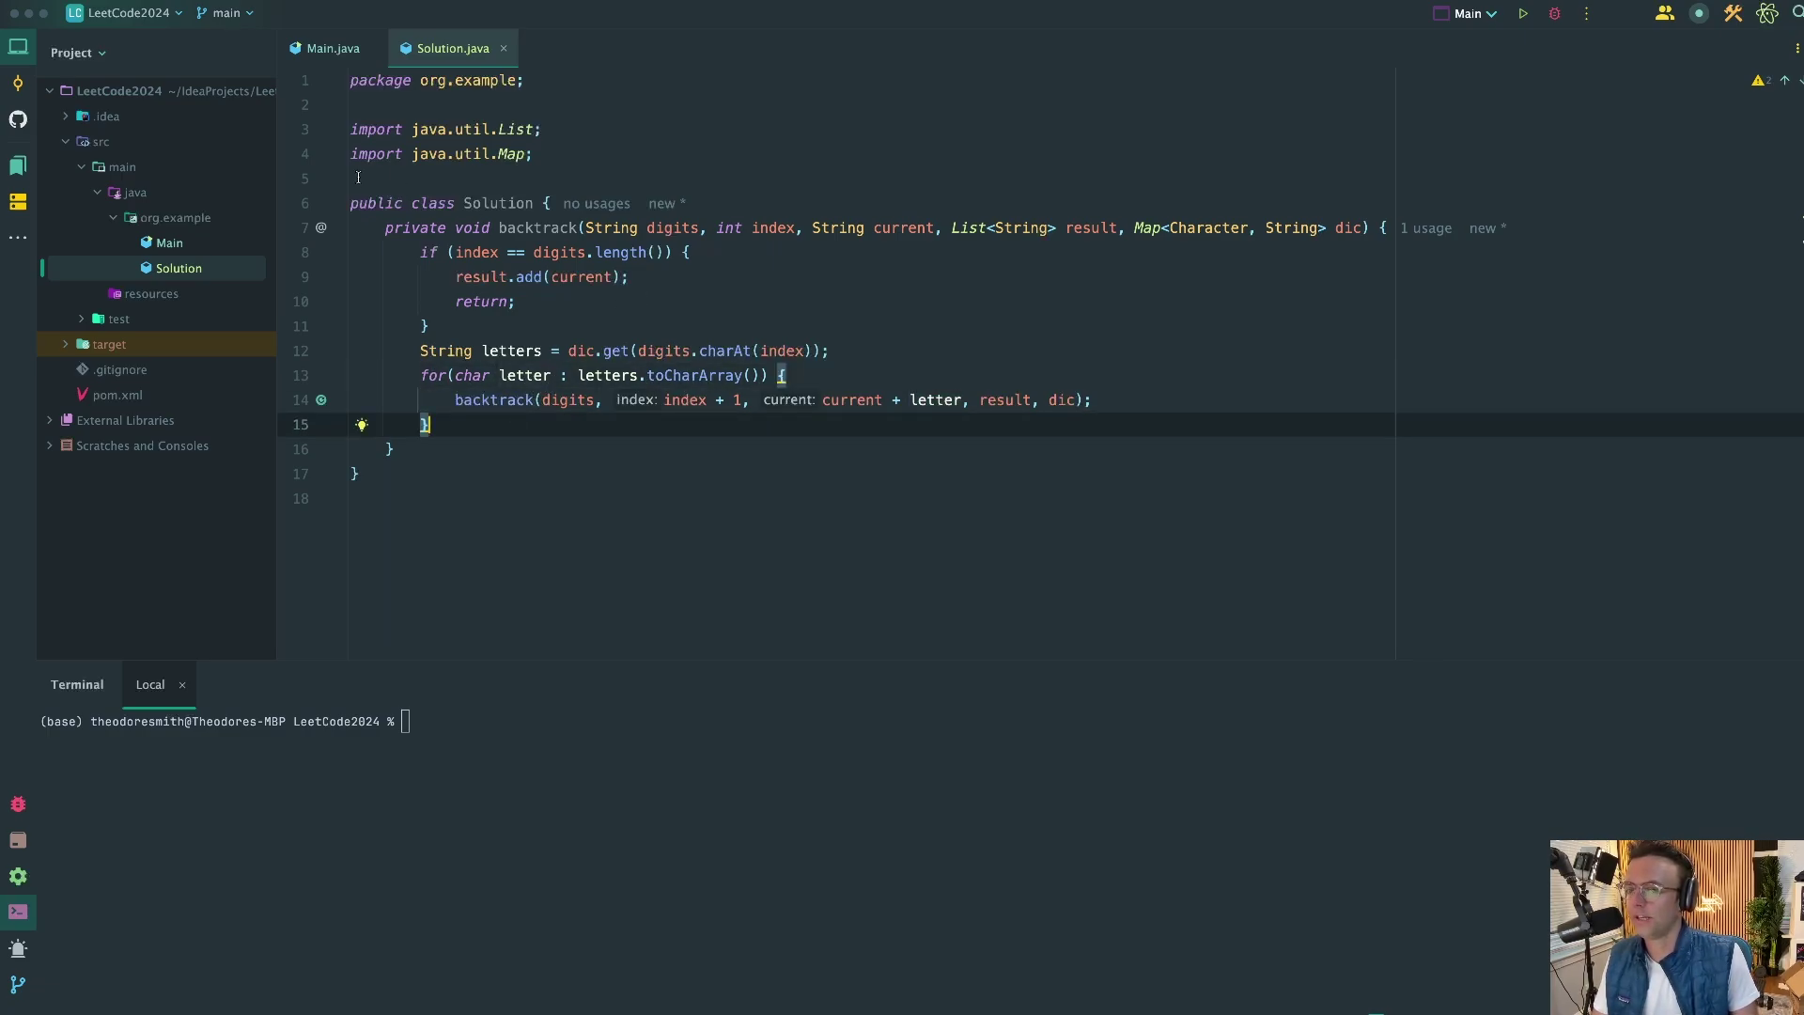
click(553, 203)
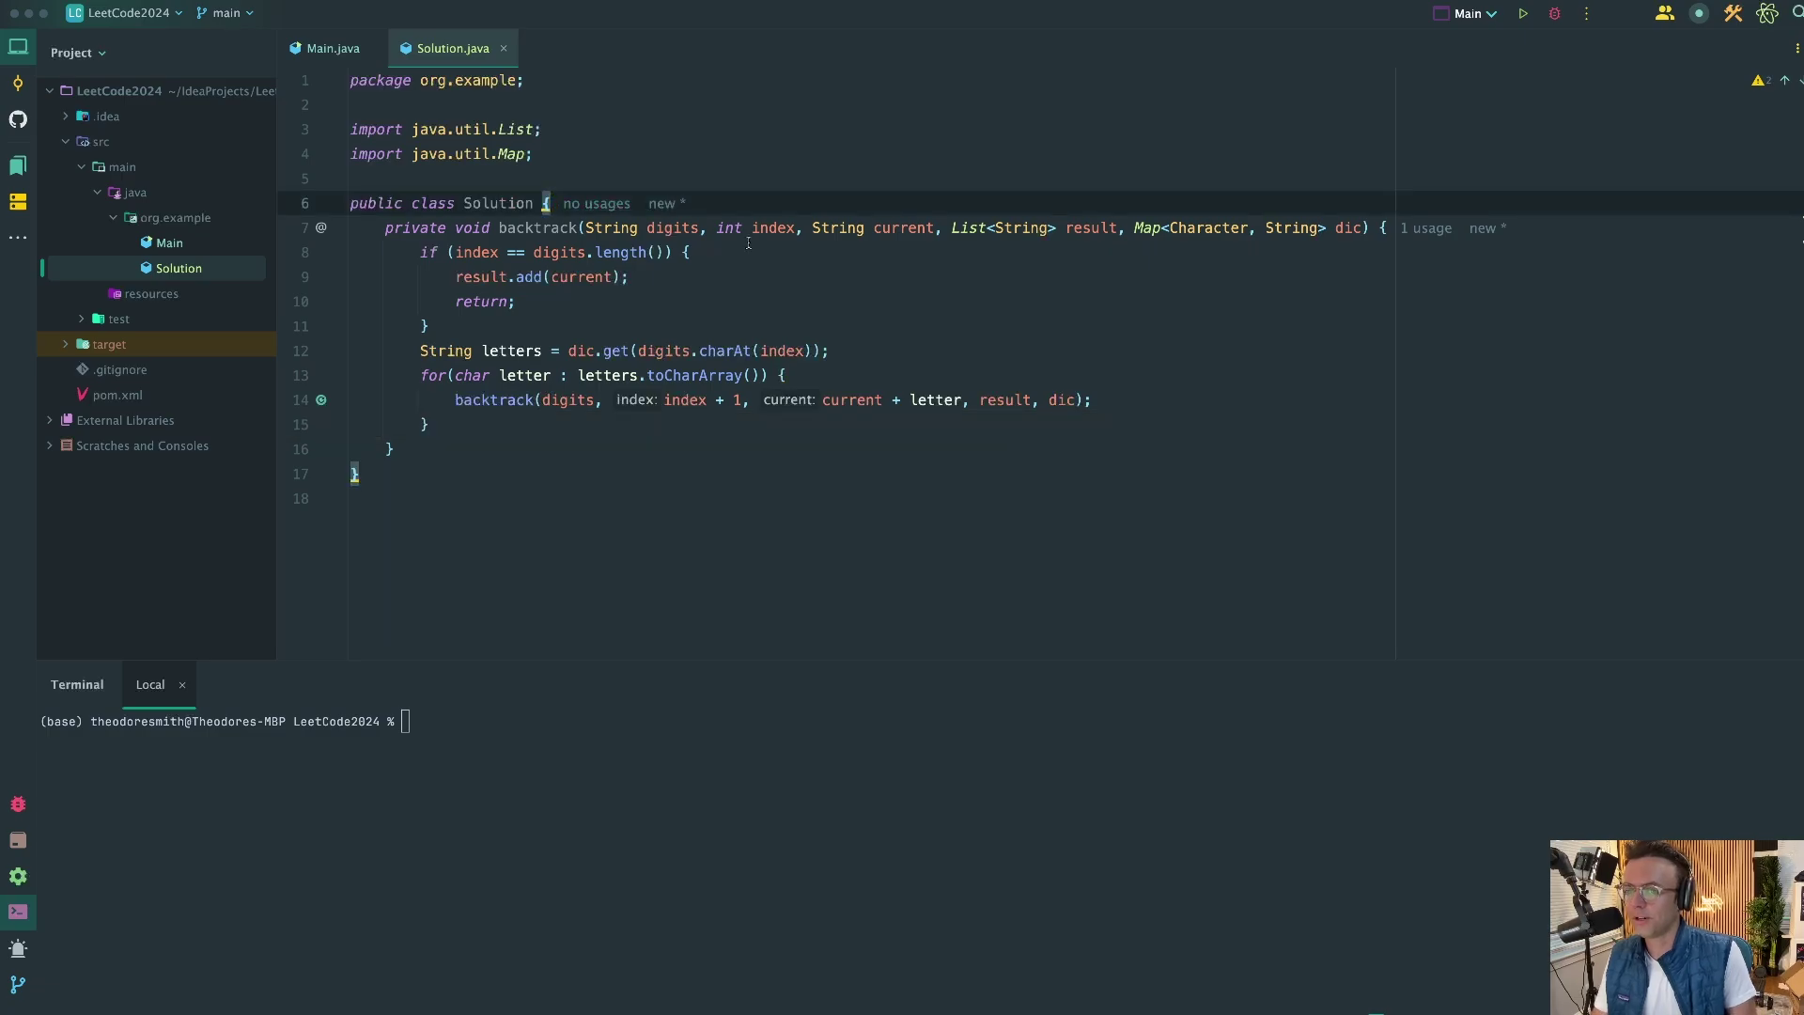
Step: Add the public List<String> letterCombinations(String digits) signature above backtrack
key(Return)
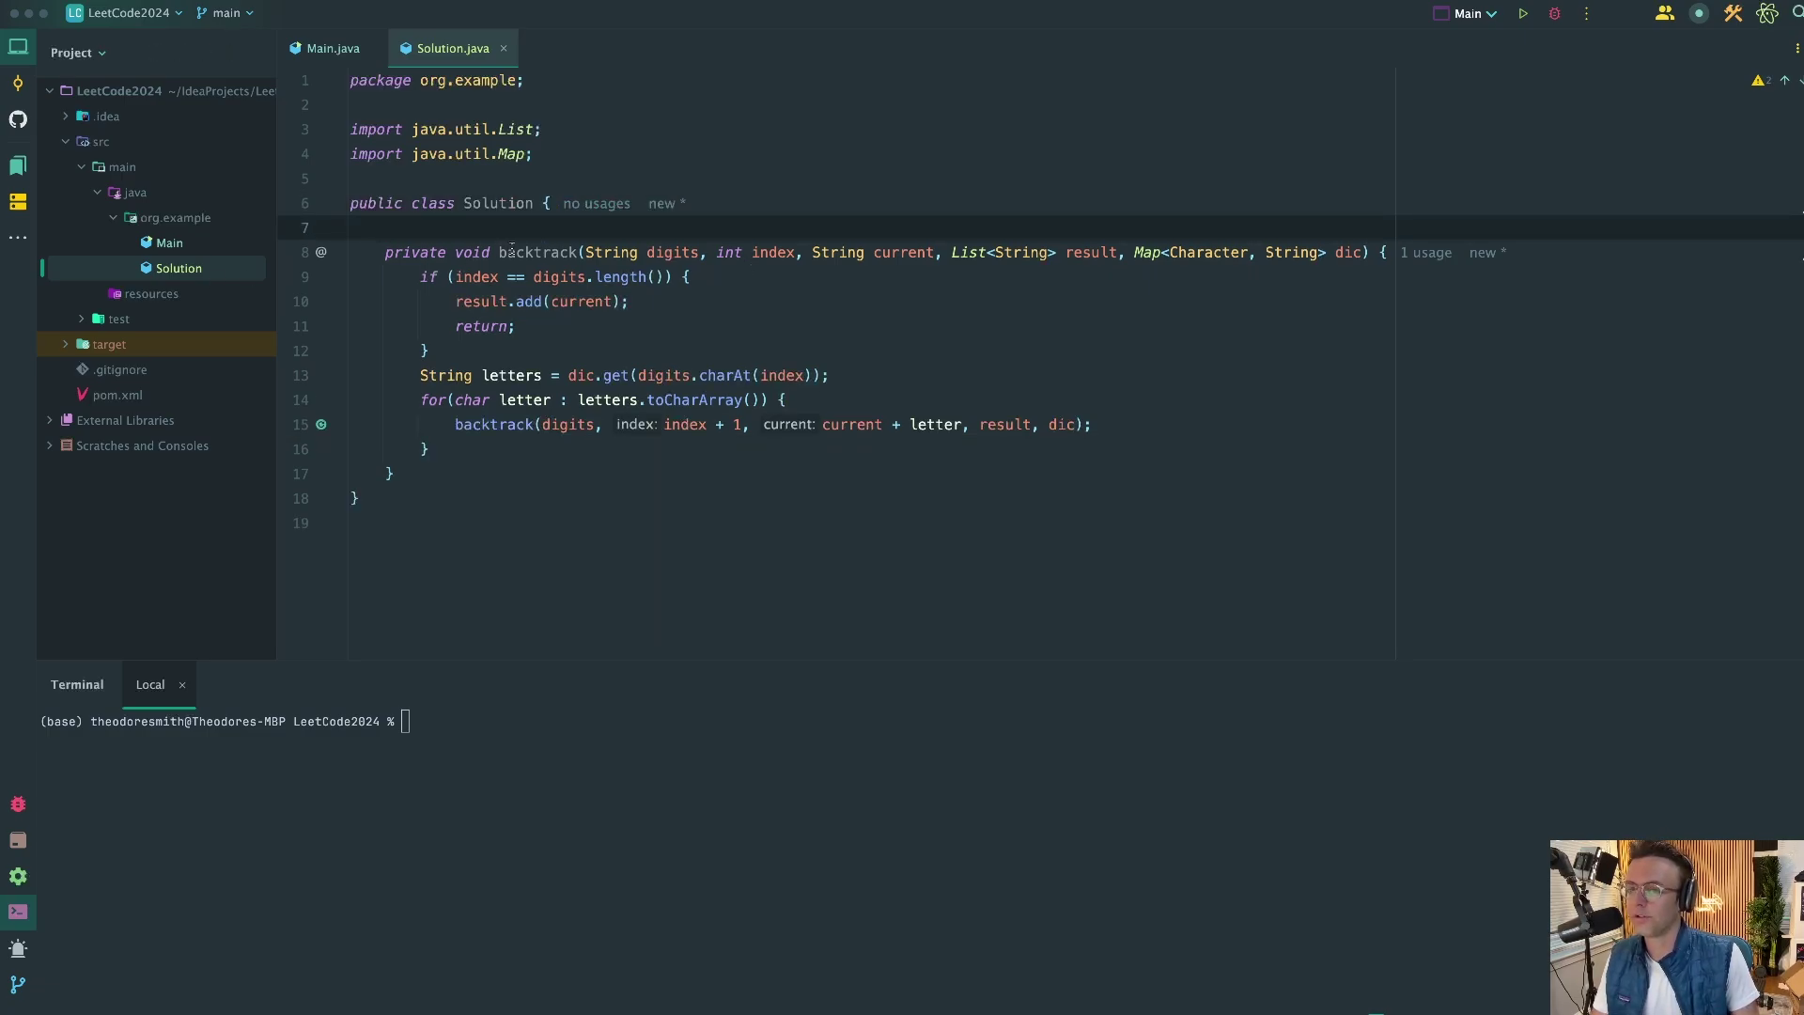
text(public )
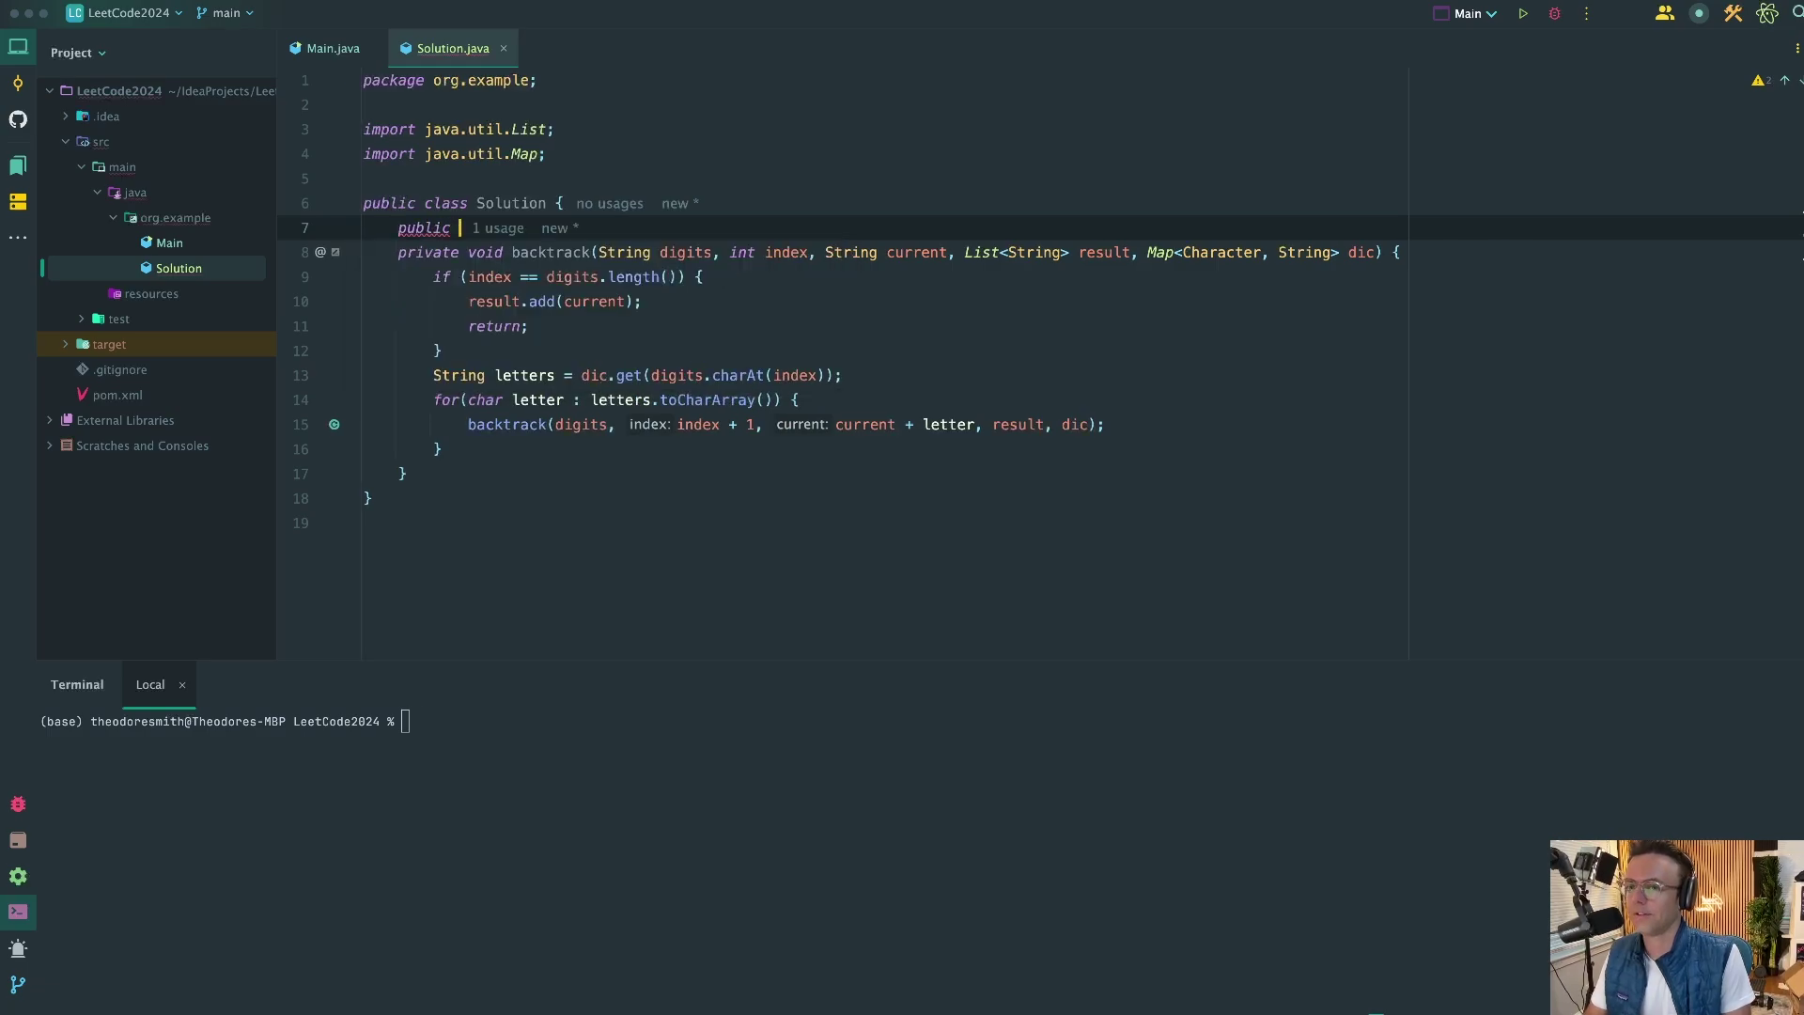
text(Lis)
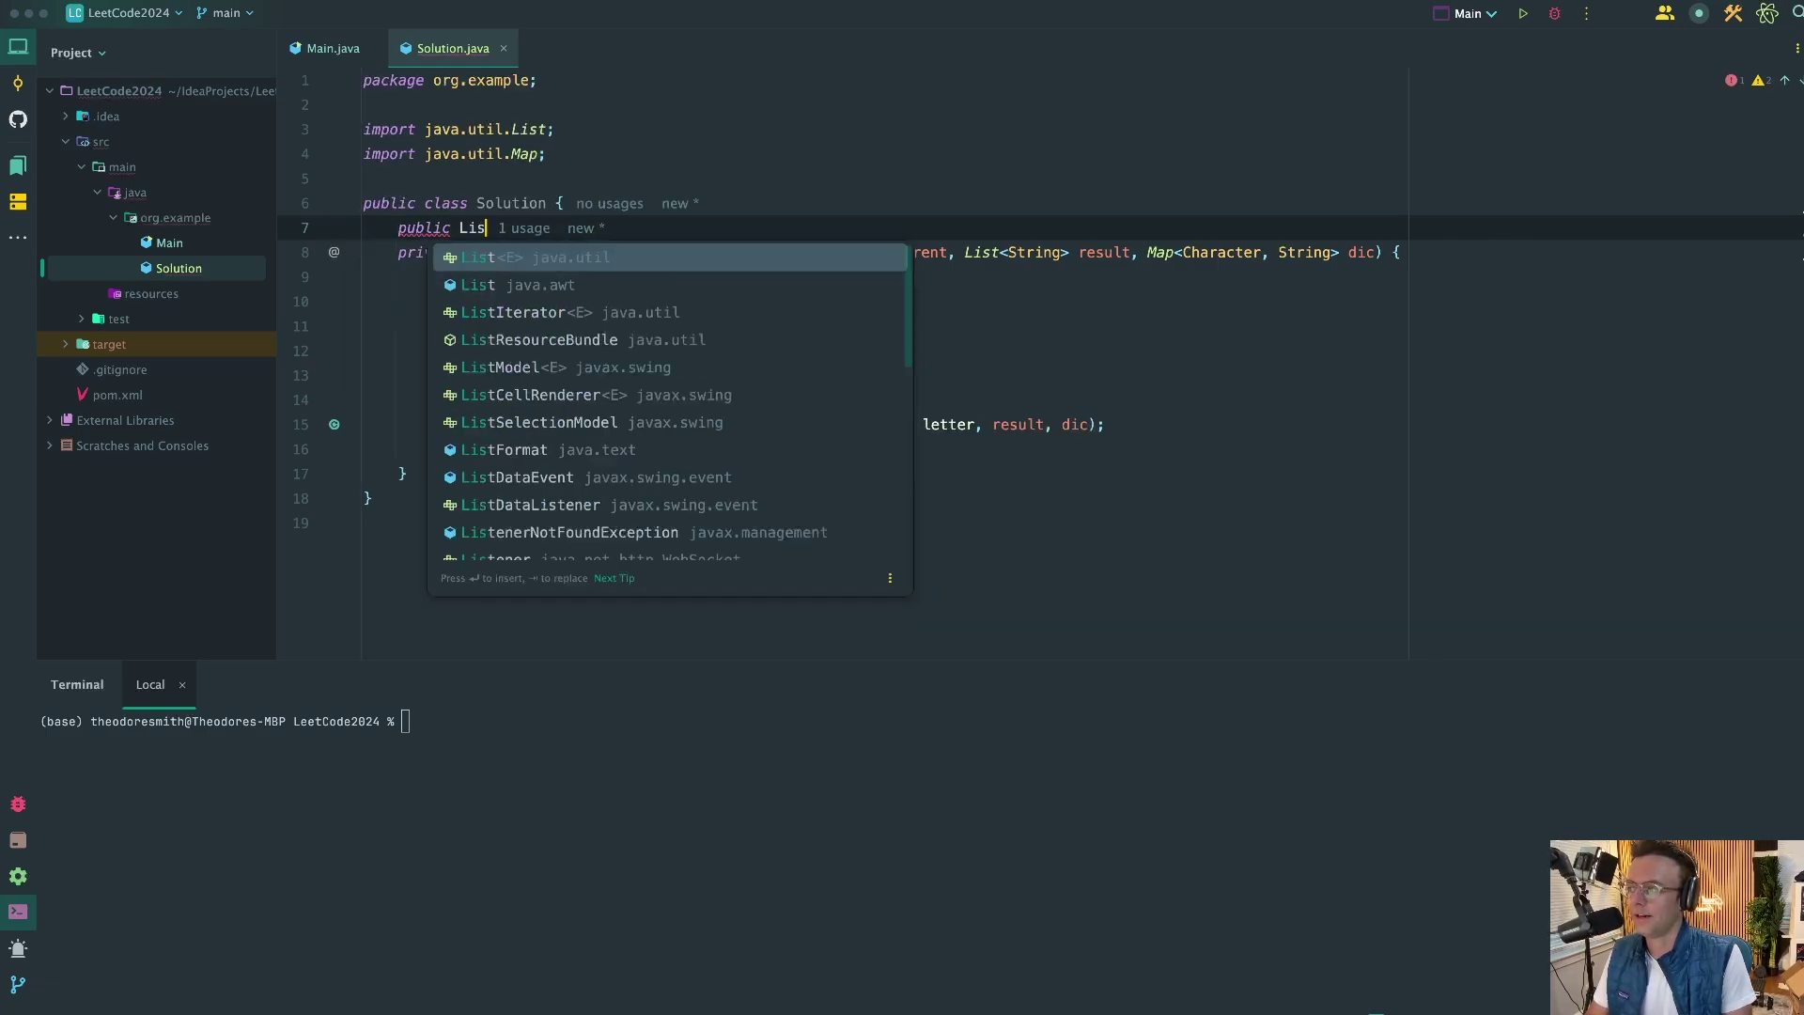
text(t<Ar)
key(BackSpace)
key(BackSpace)
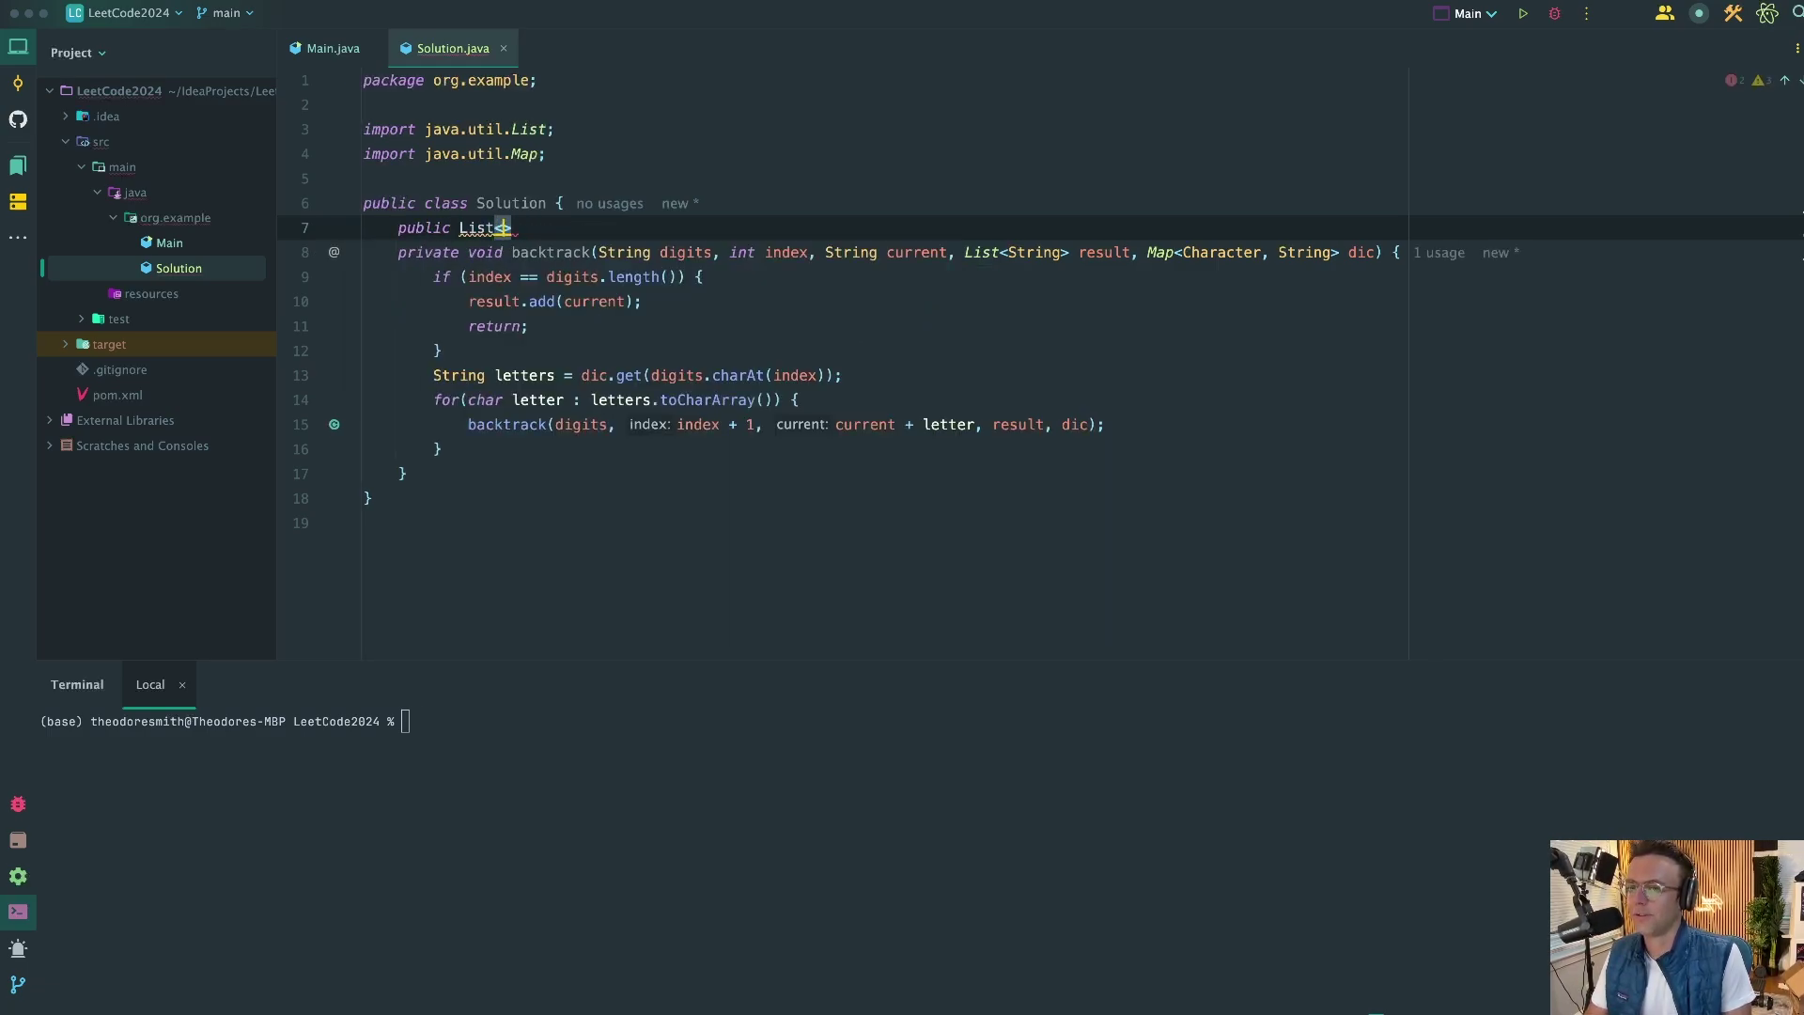
text(String> )
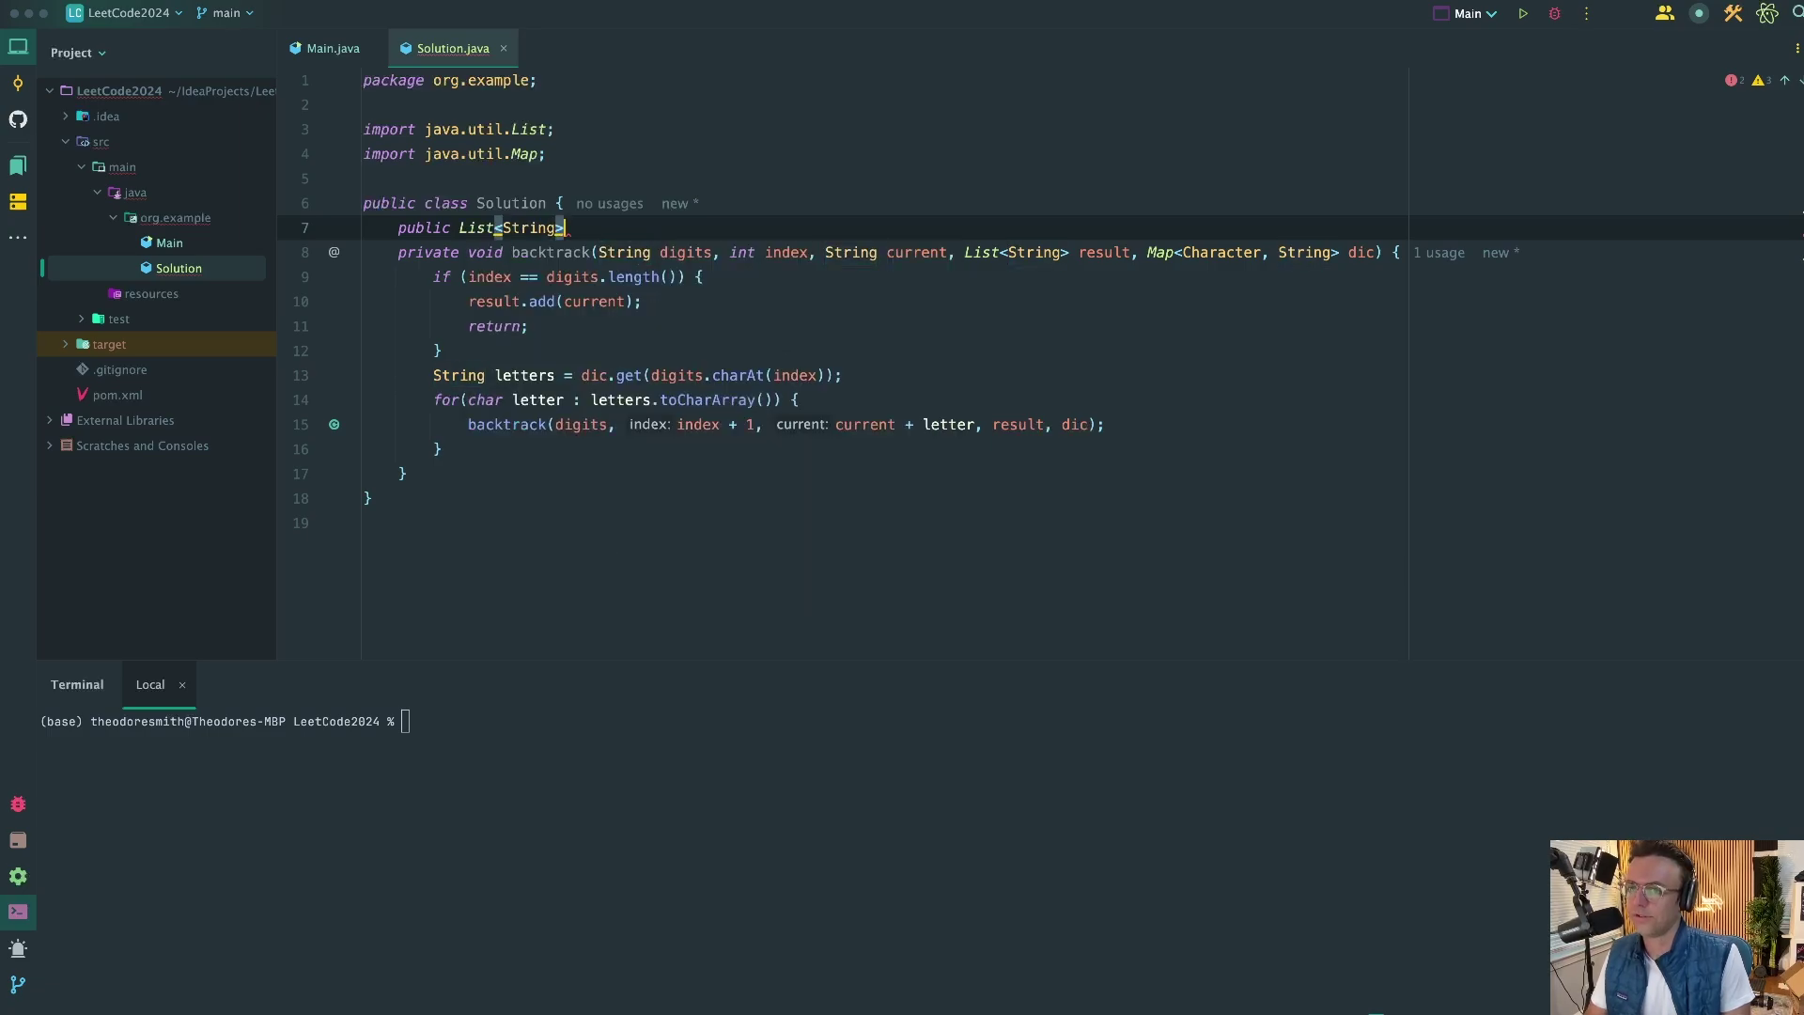
text(le)
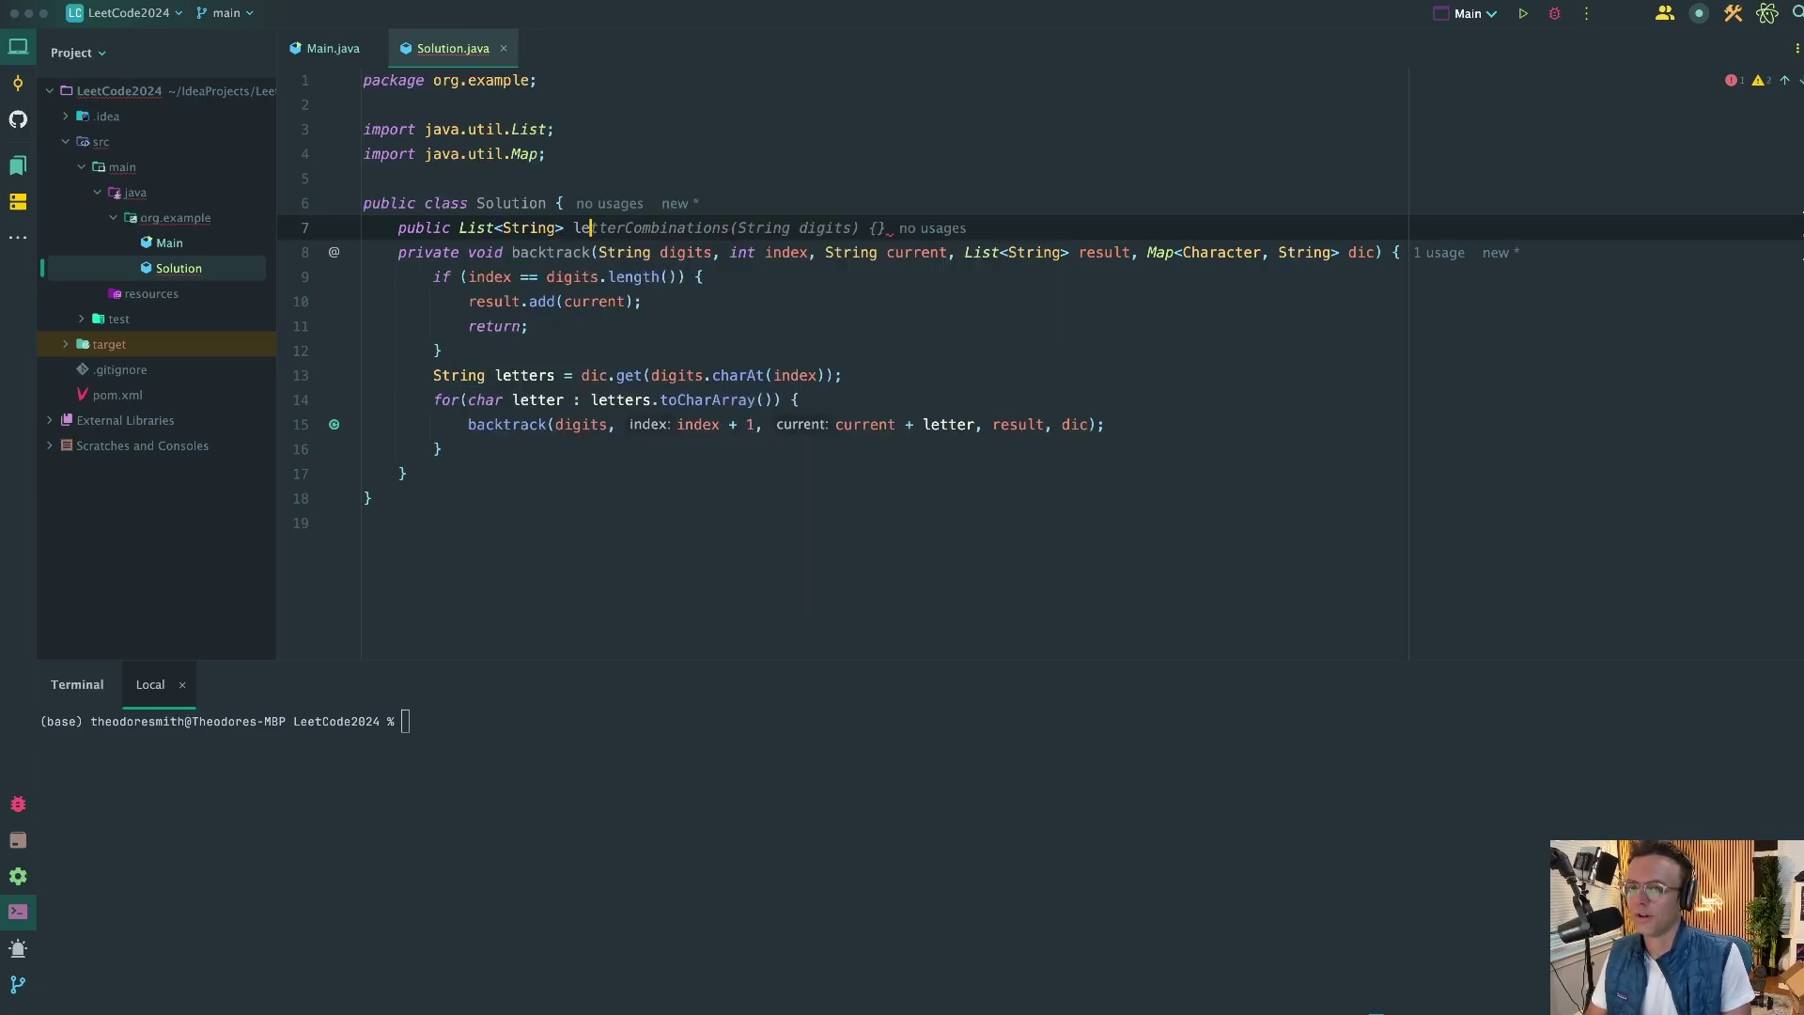
key(Tab)
key(Return)
key(Down)
key(Return)
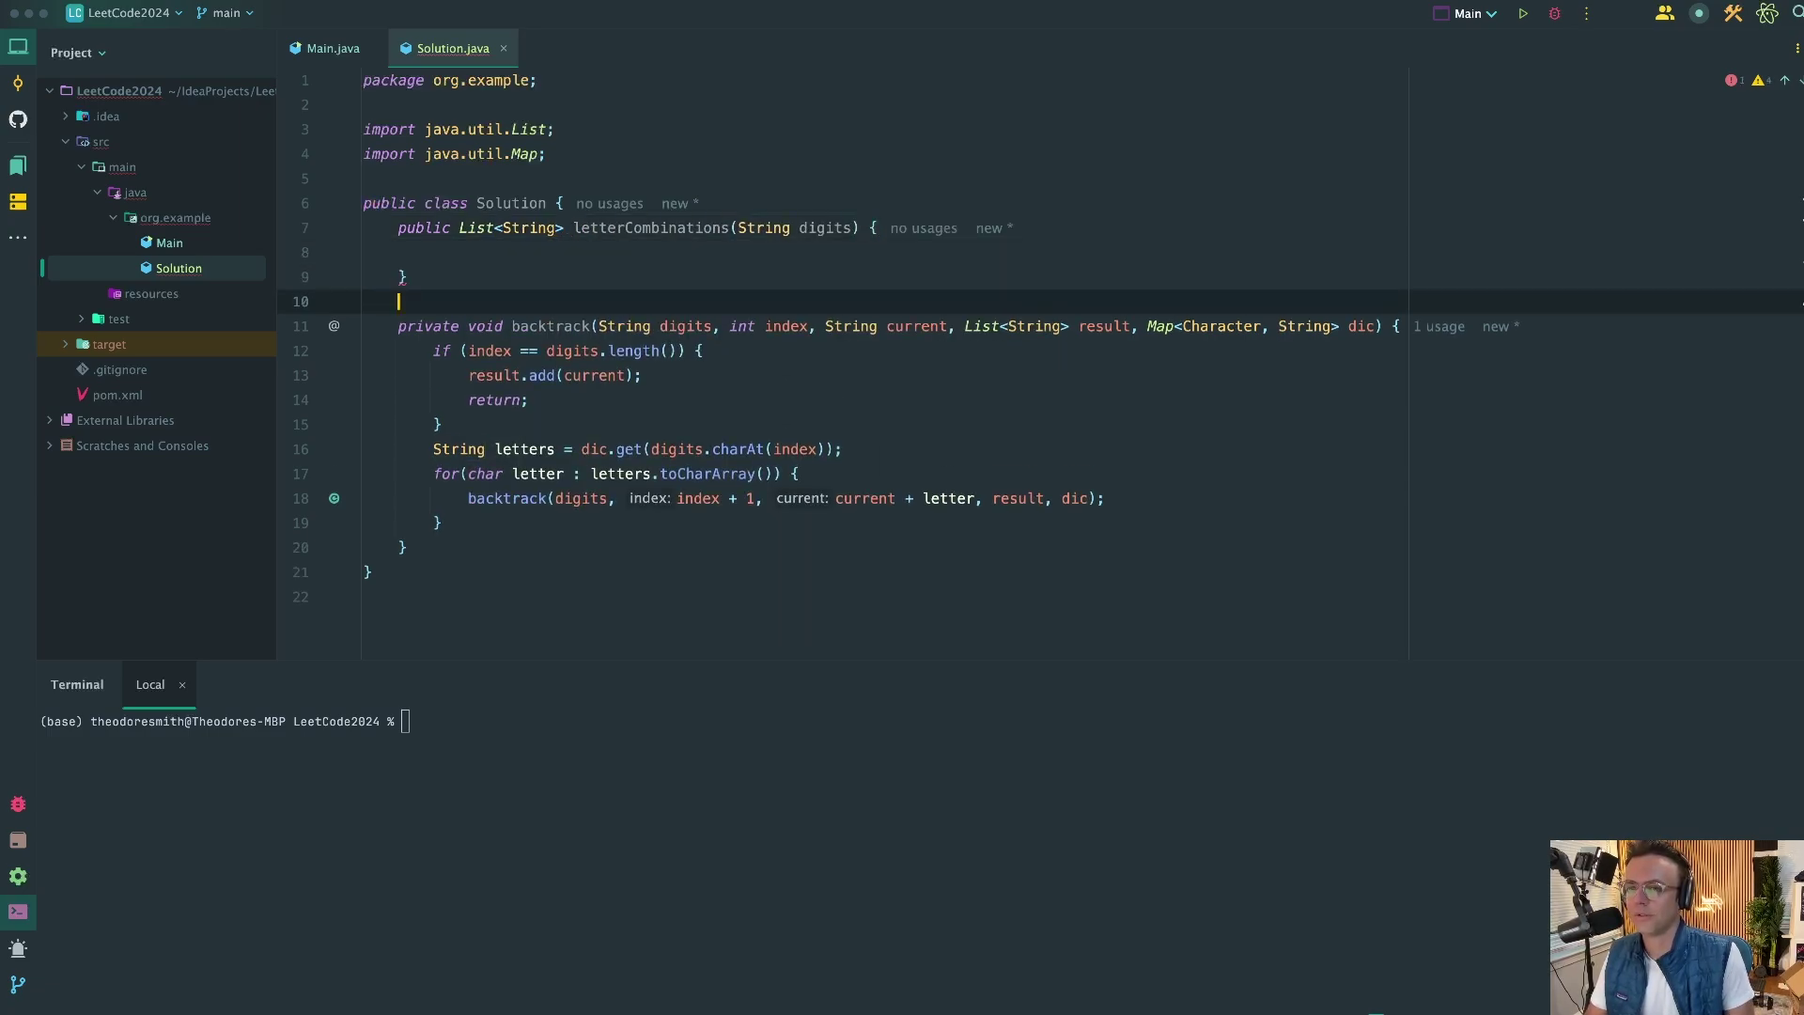
key(Return)
click(491, 241)
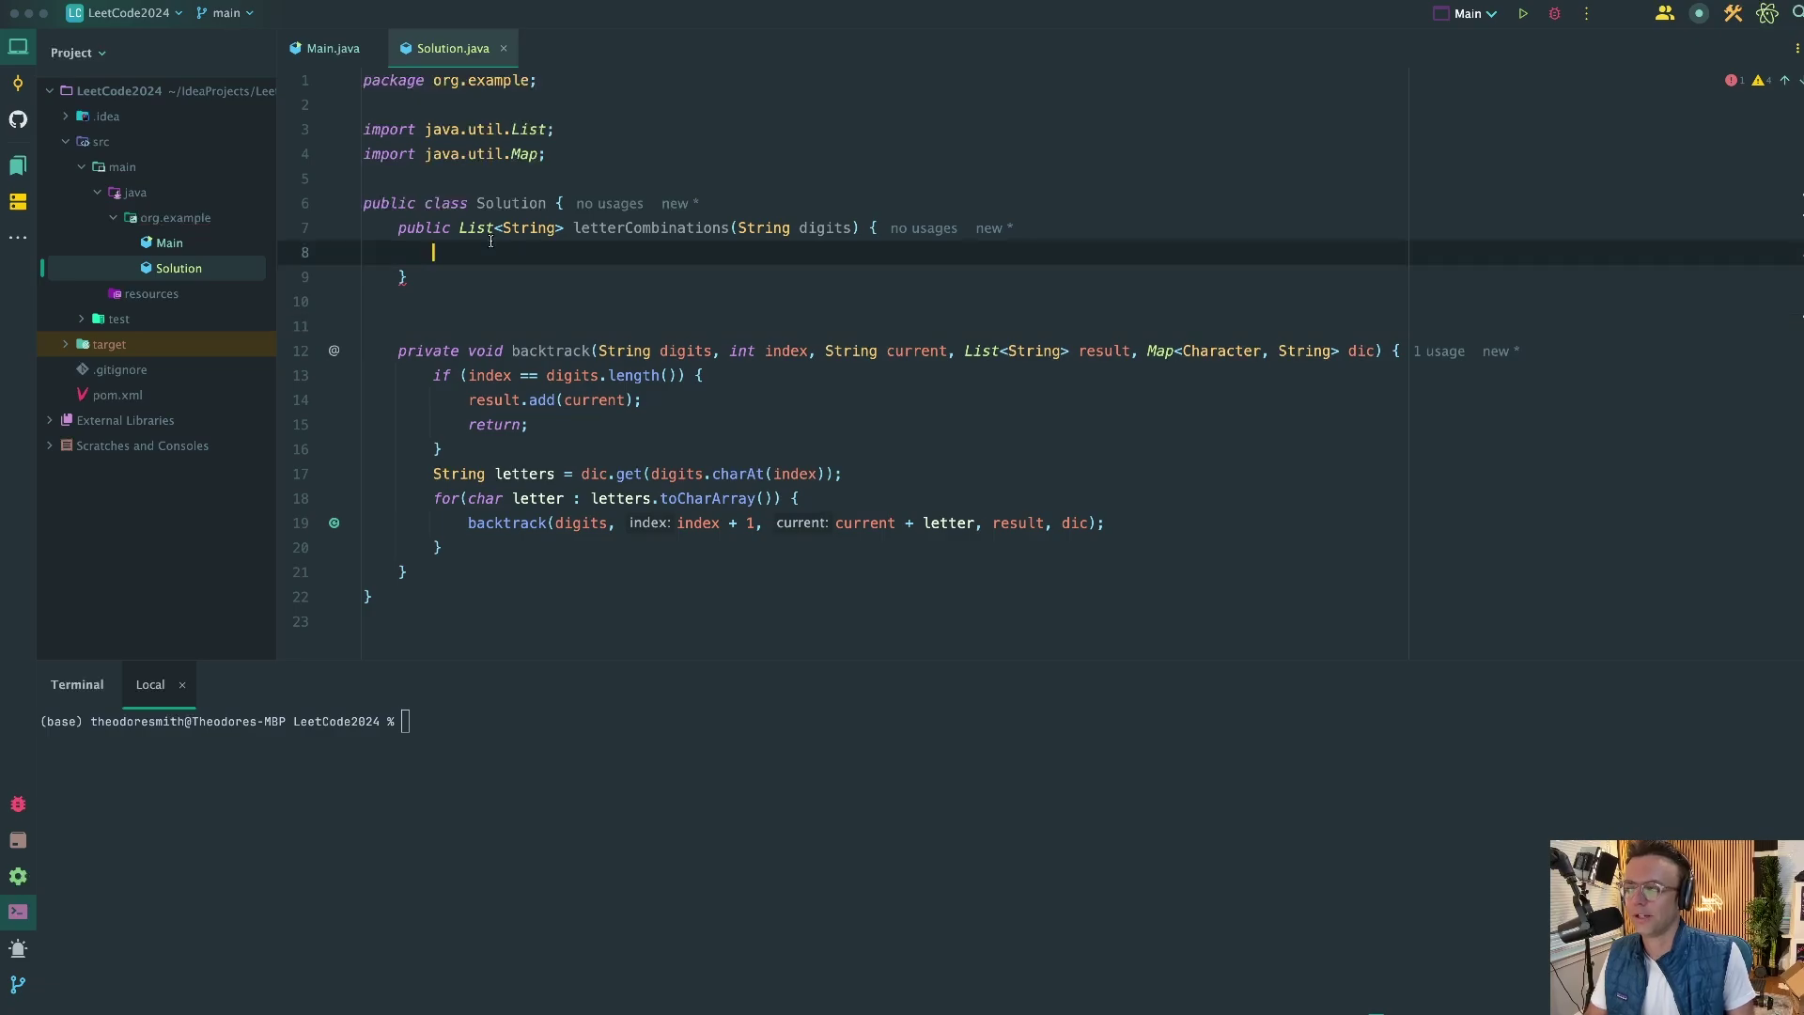
text(List)
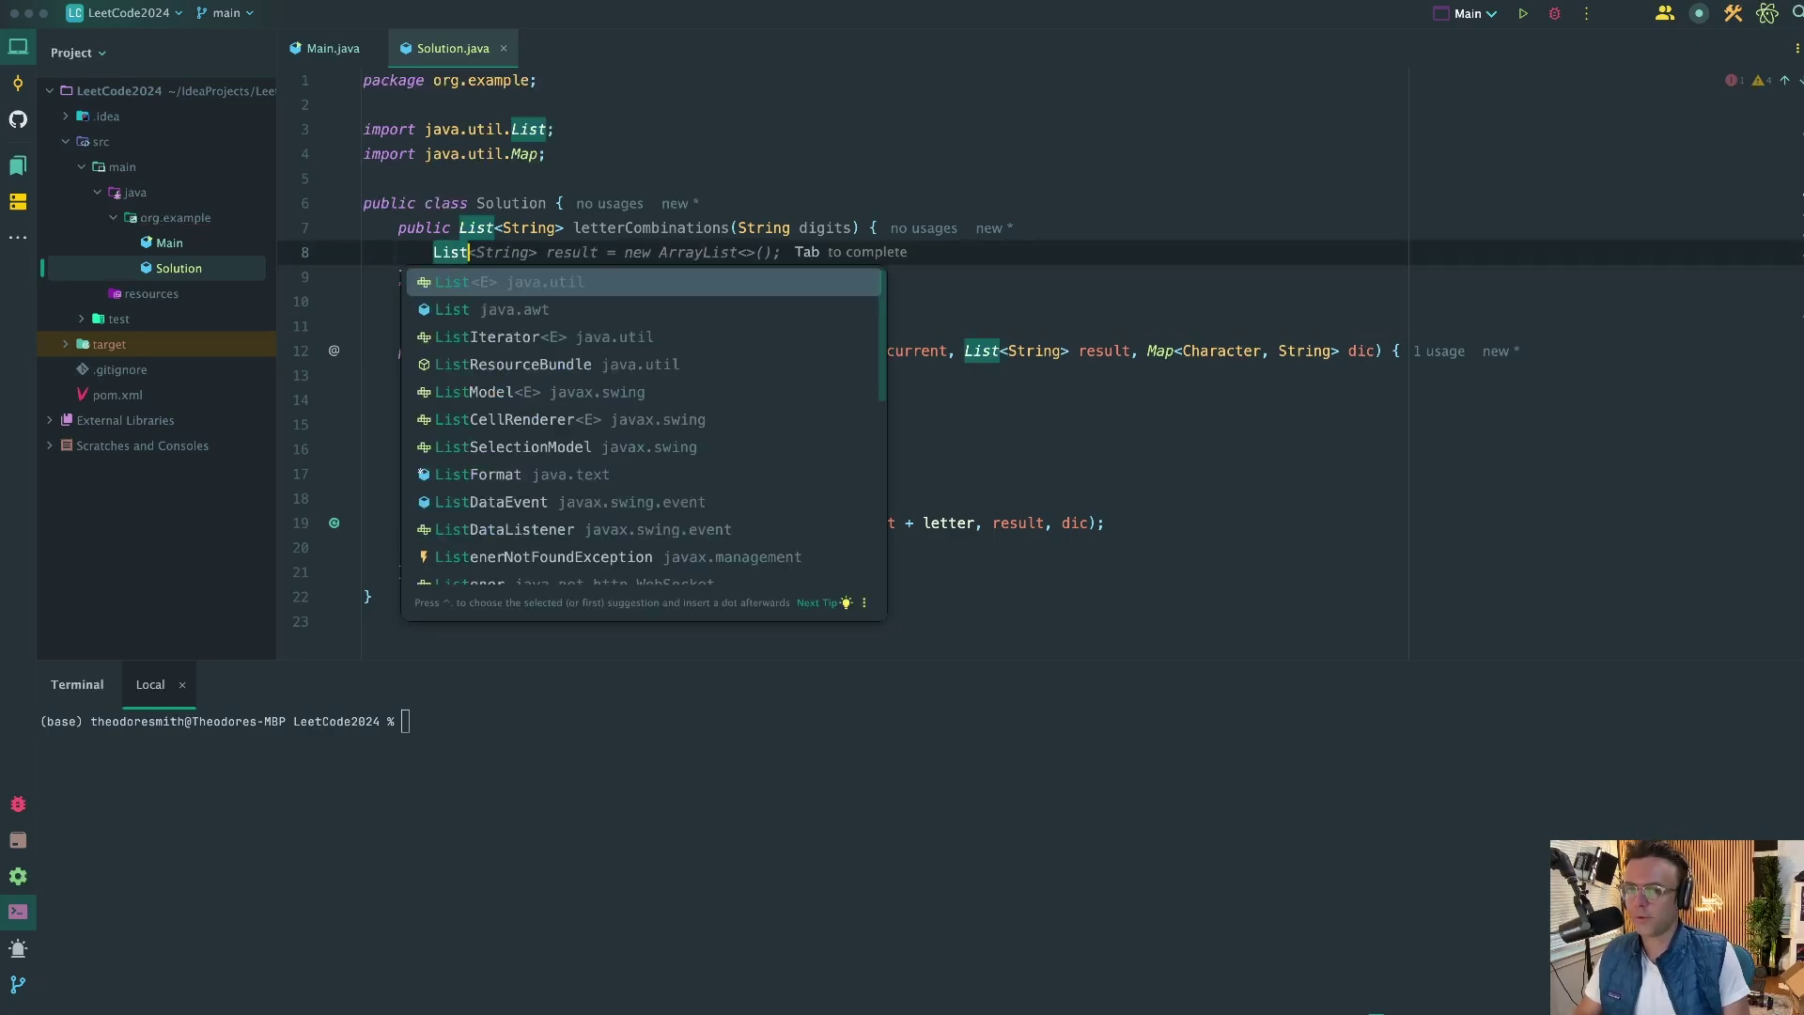
Step: Declare result = new ArrayList<>() and return it early when digits.isEmpty()
key(Tab)
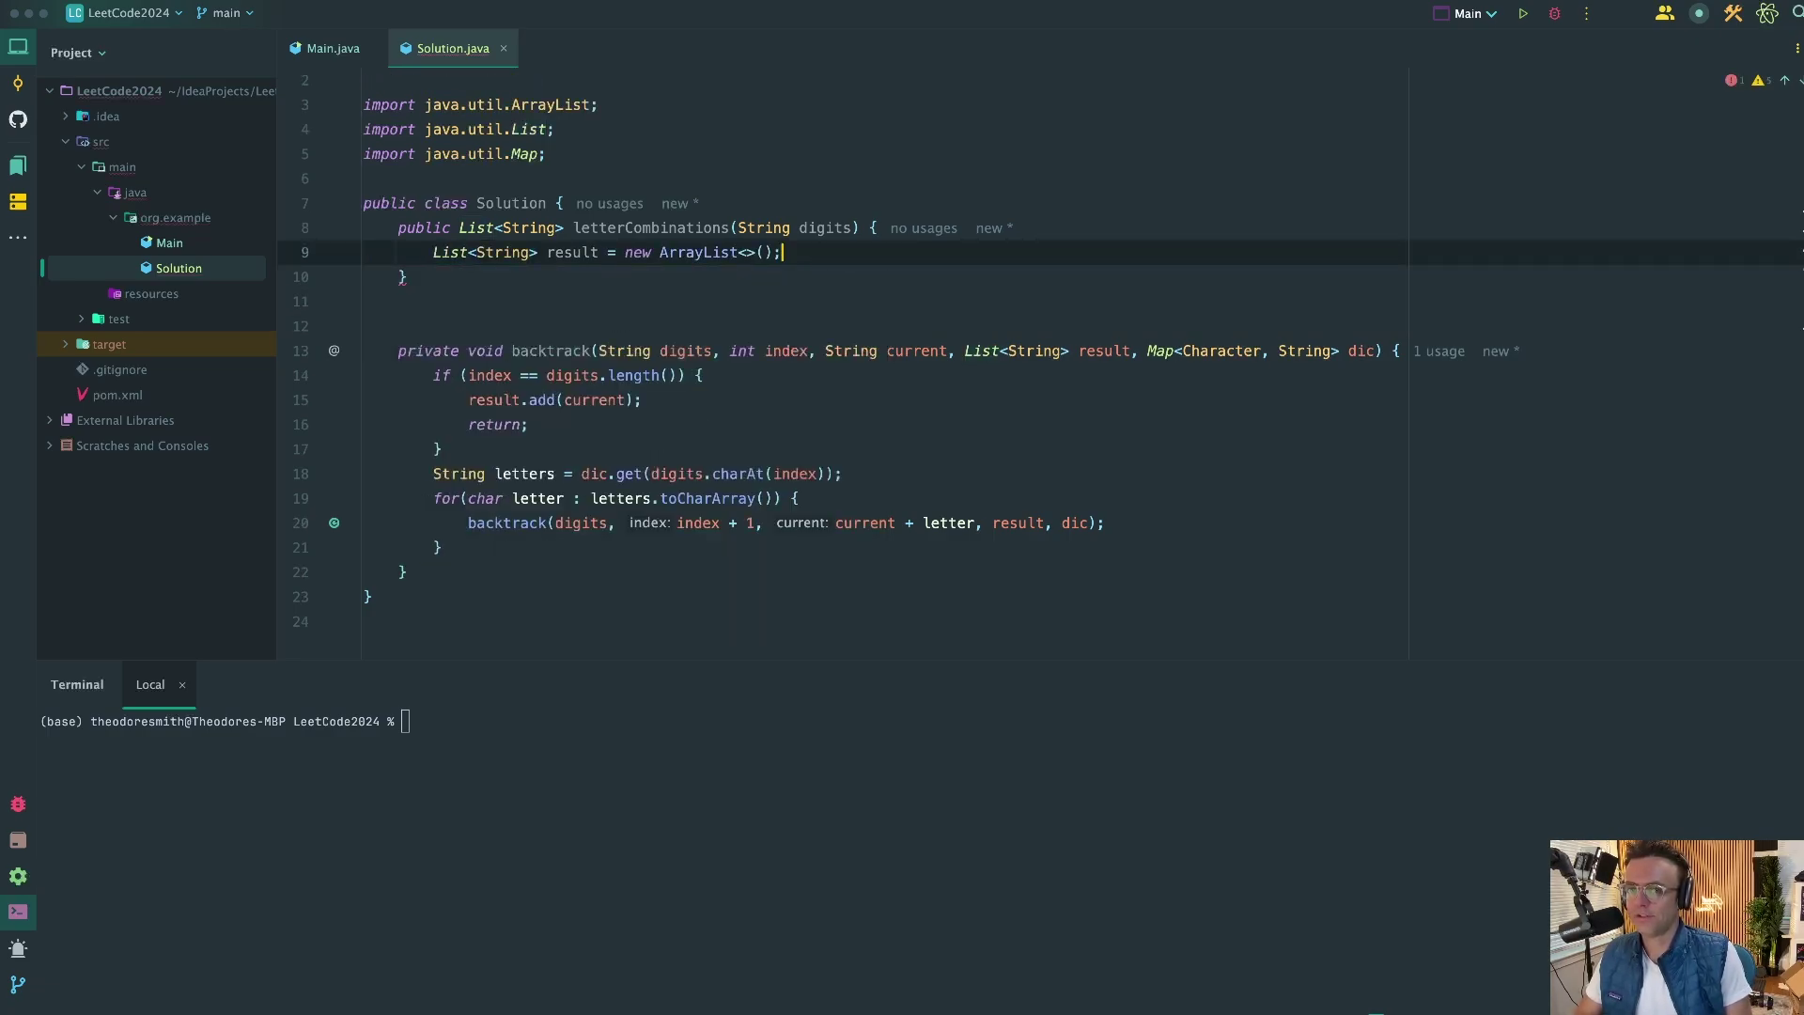
key(Return)
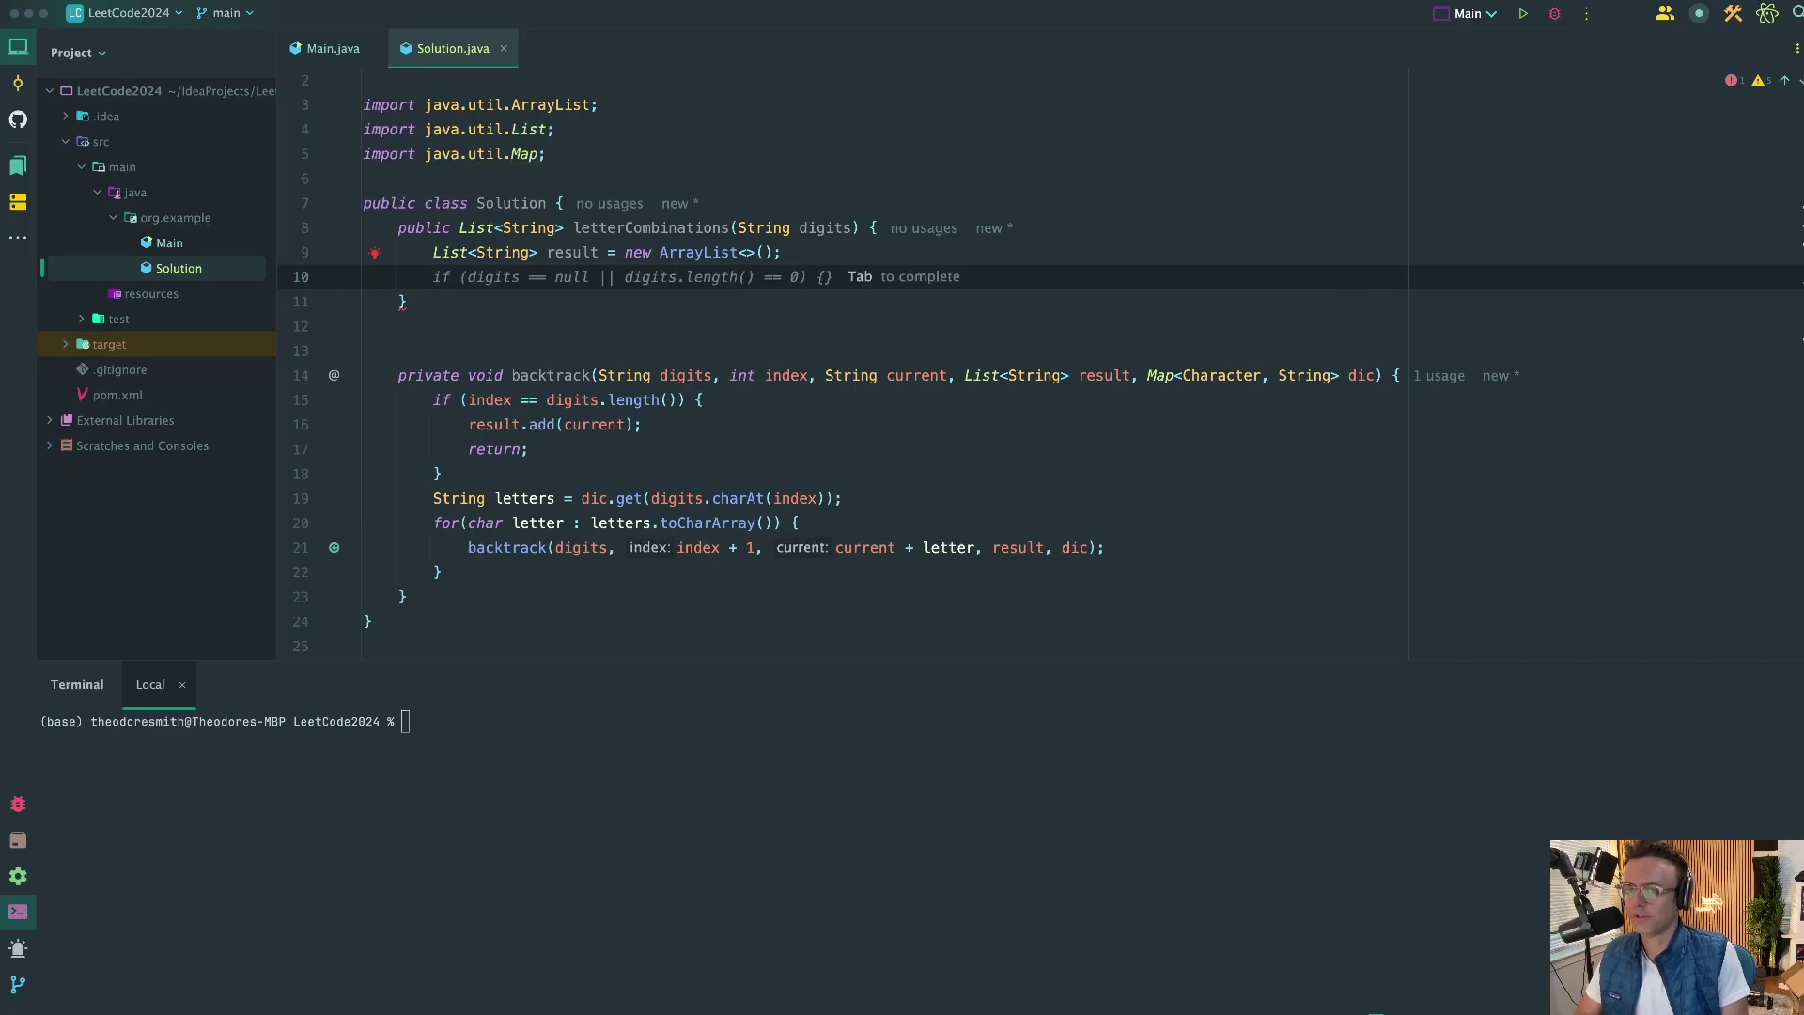
text(if()
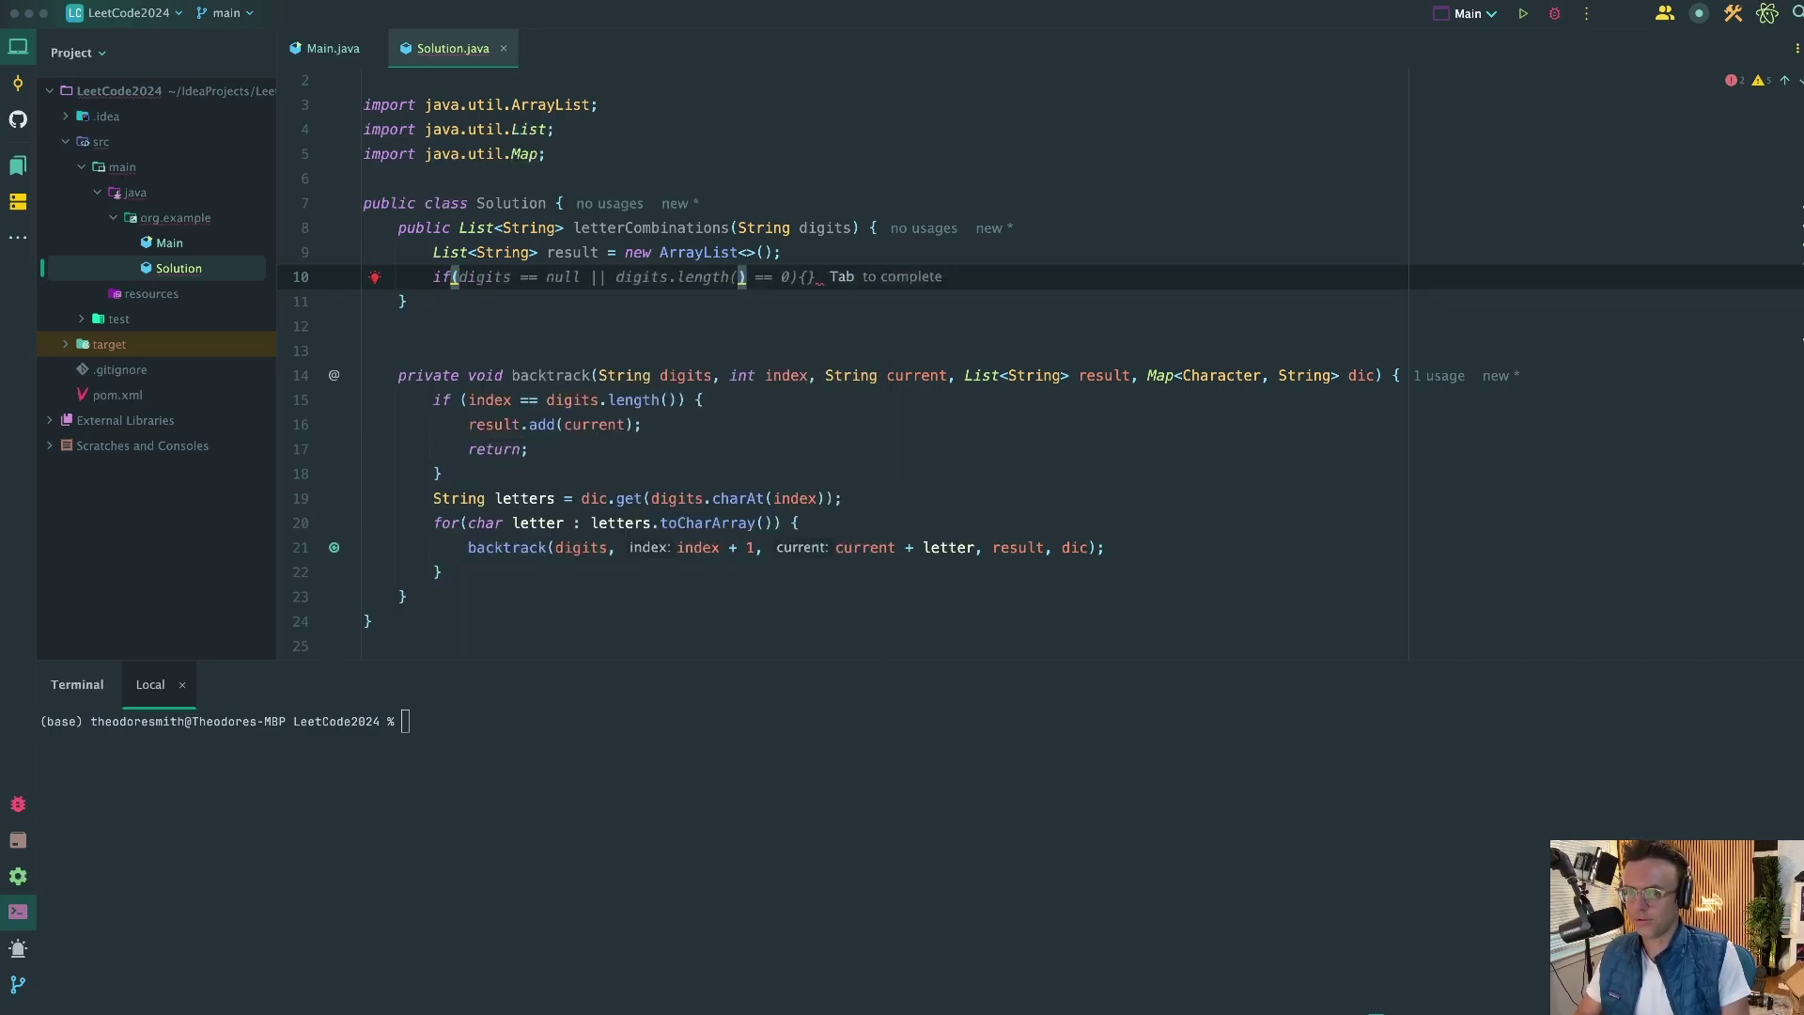
text(di)
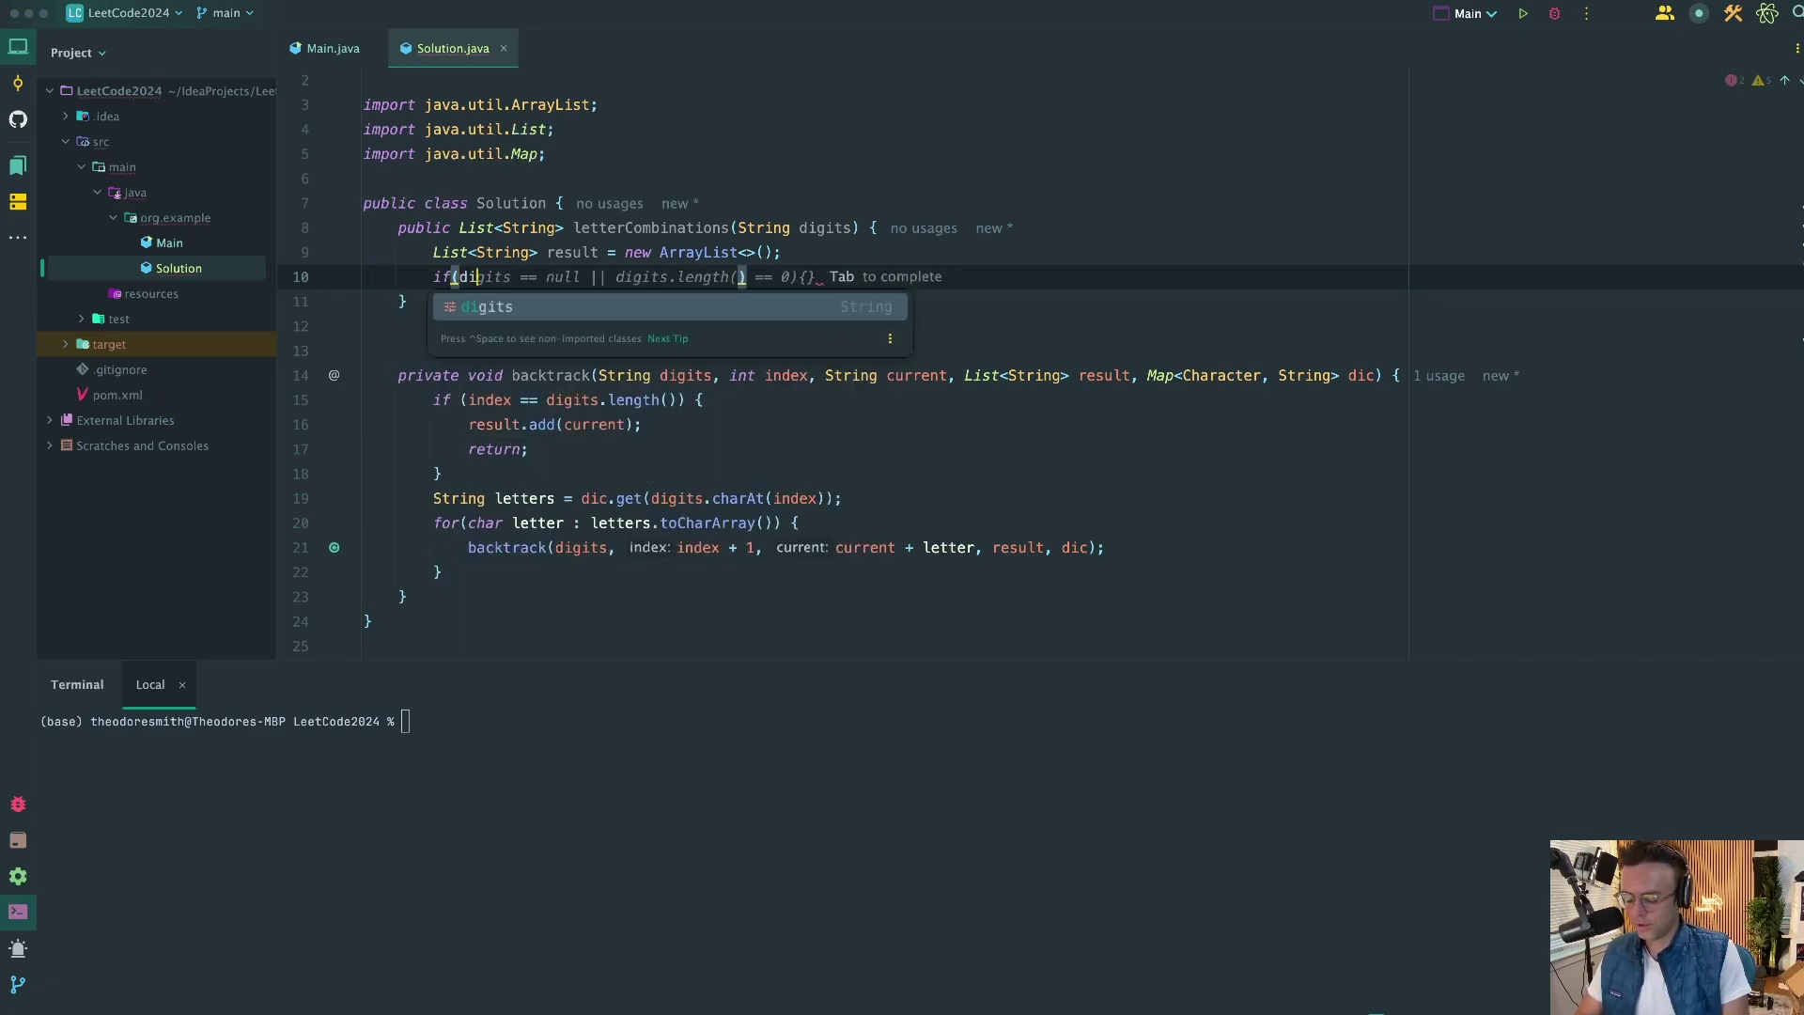
key(Return)
text(.i)
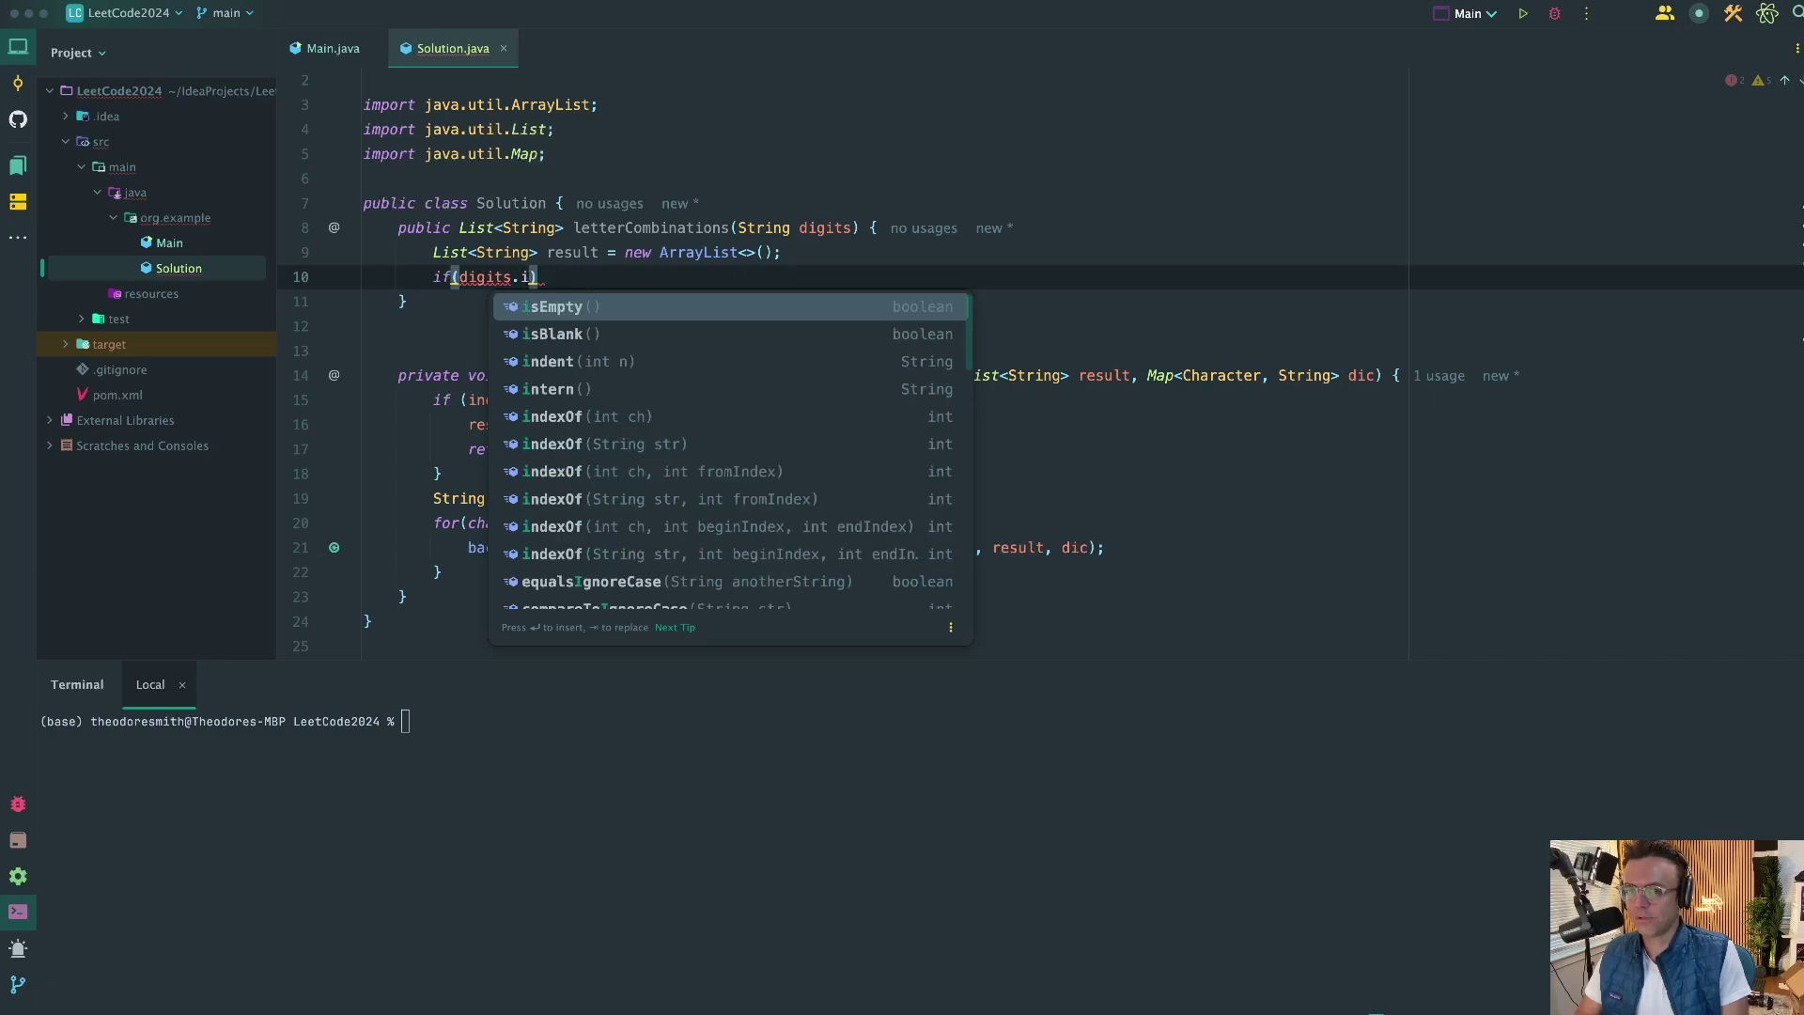
key(Return)
text() {)
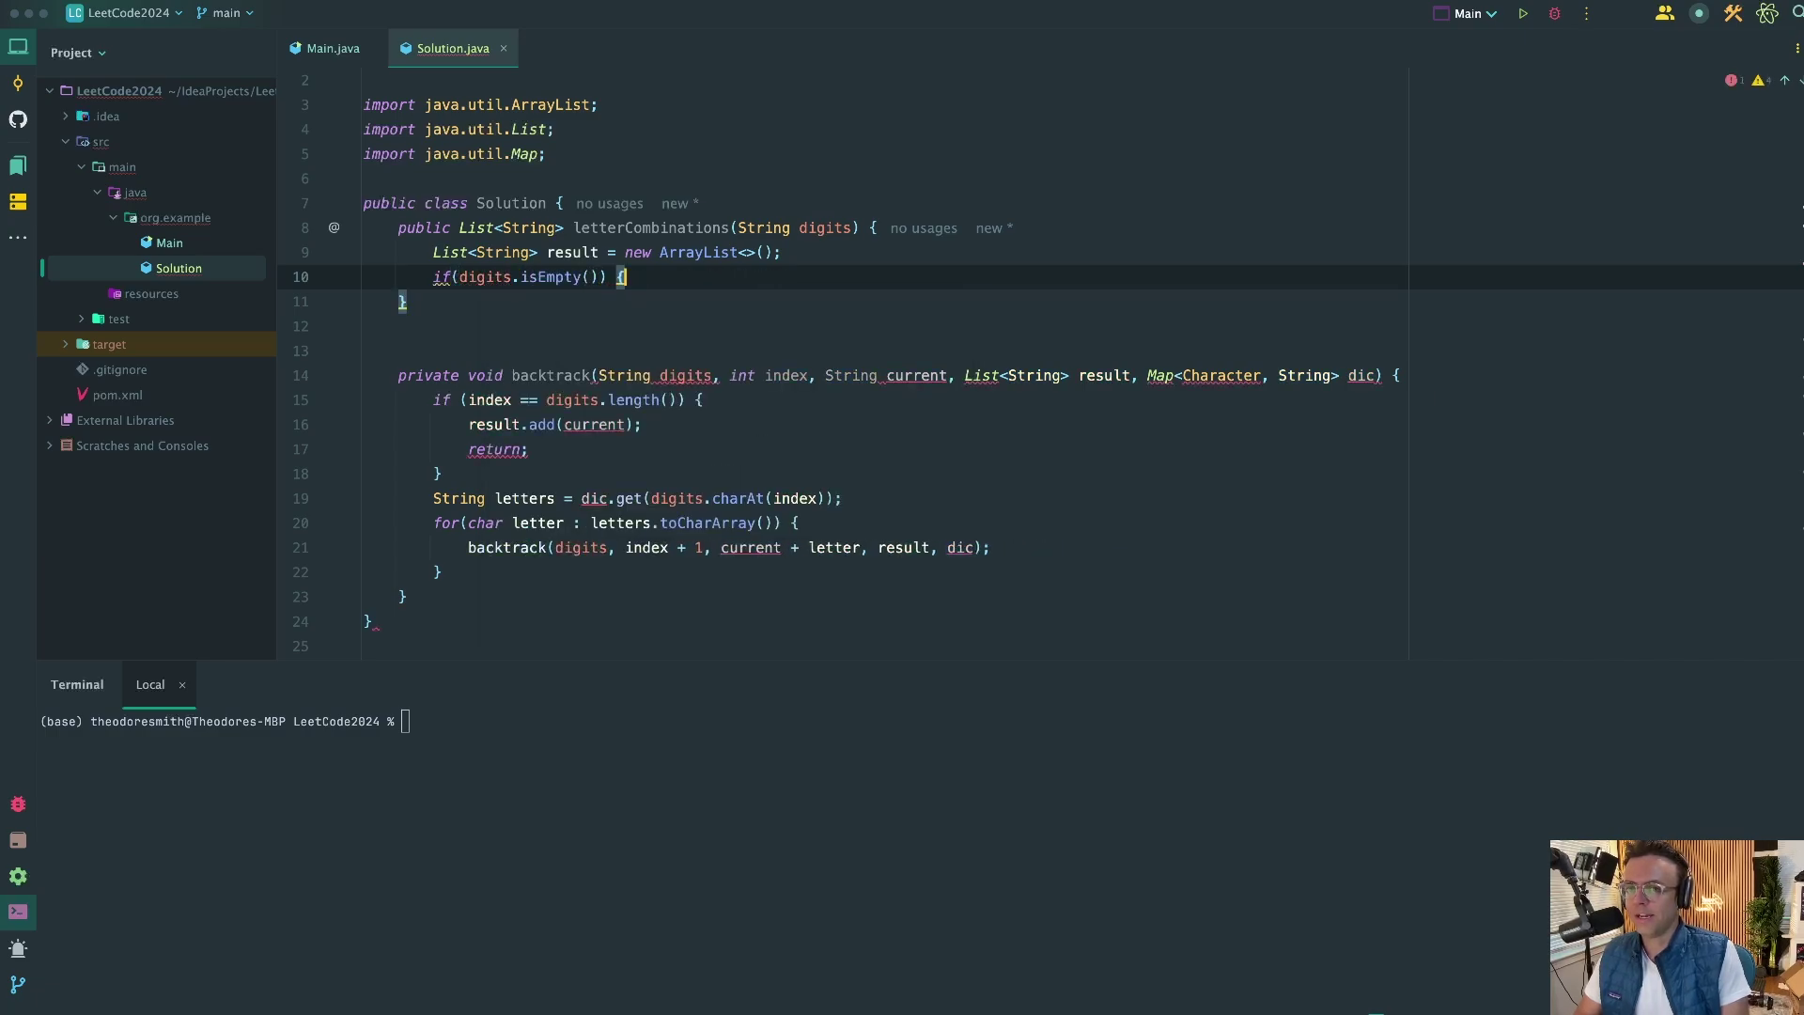
key(Return)
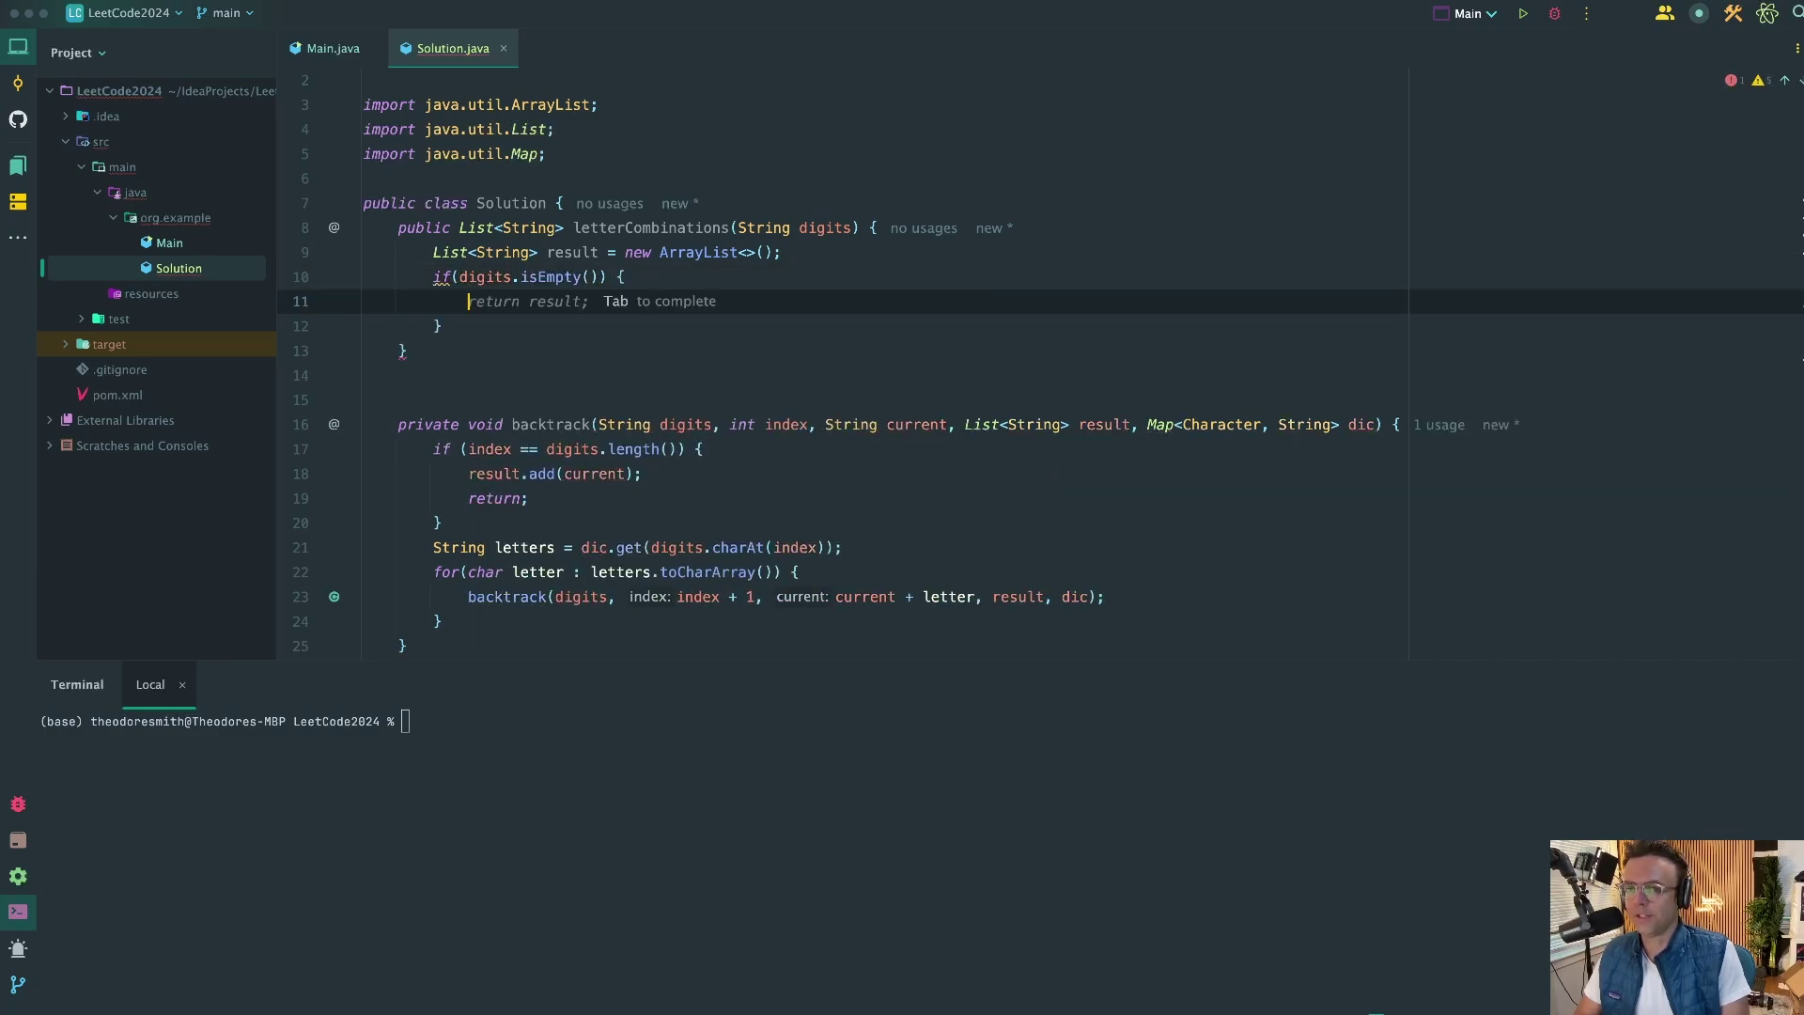
key(Tab)
key(Down)
key(Return)
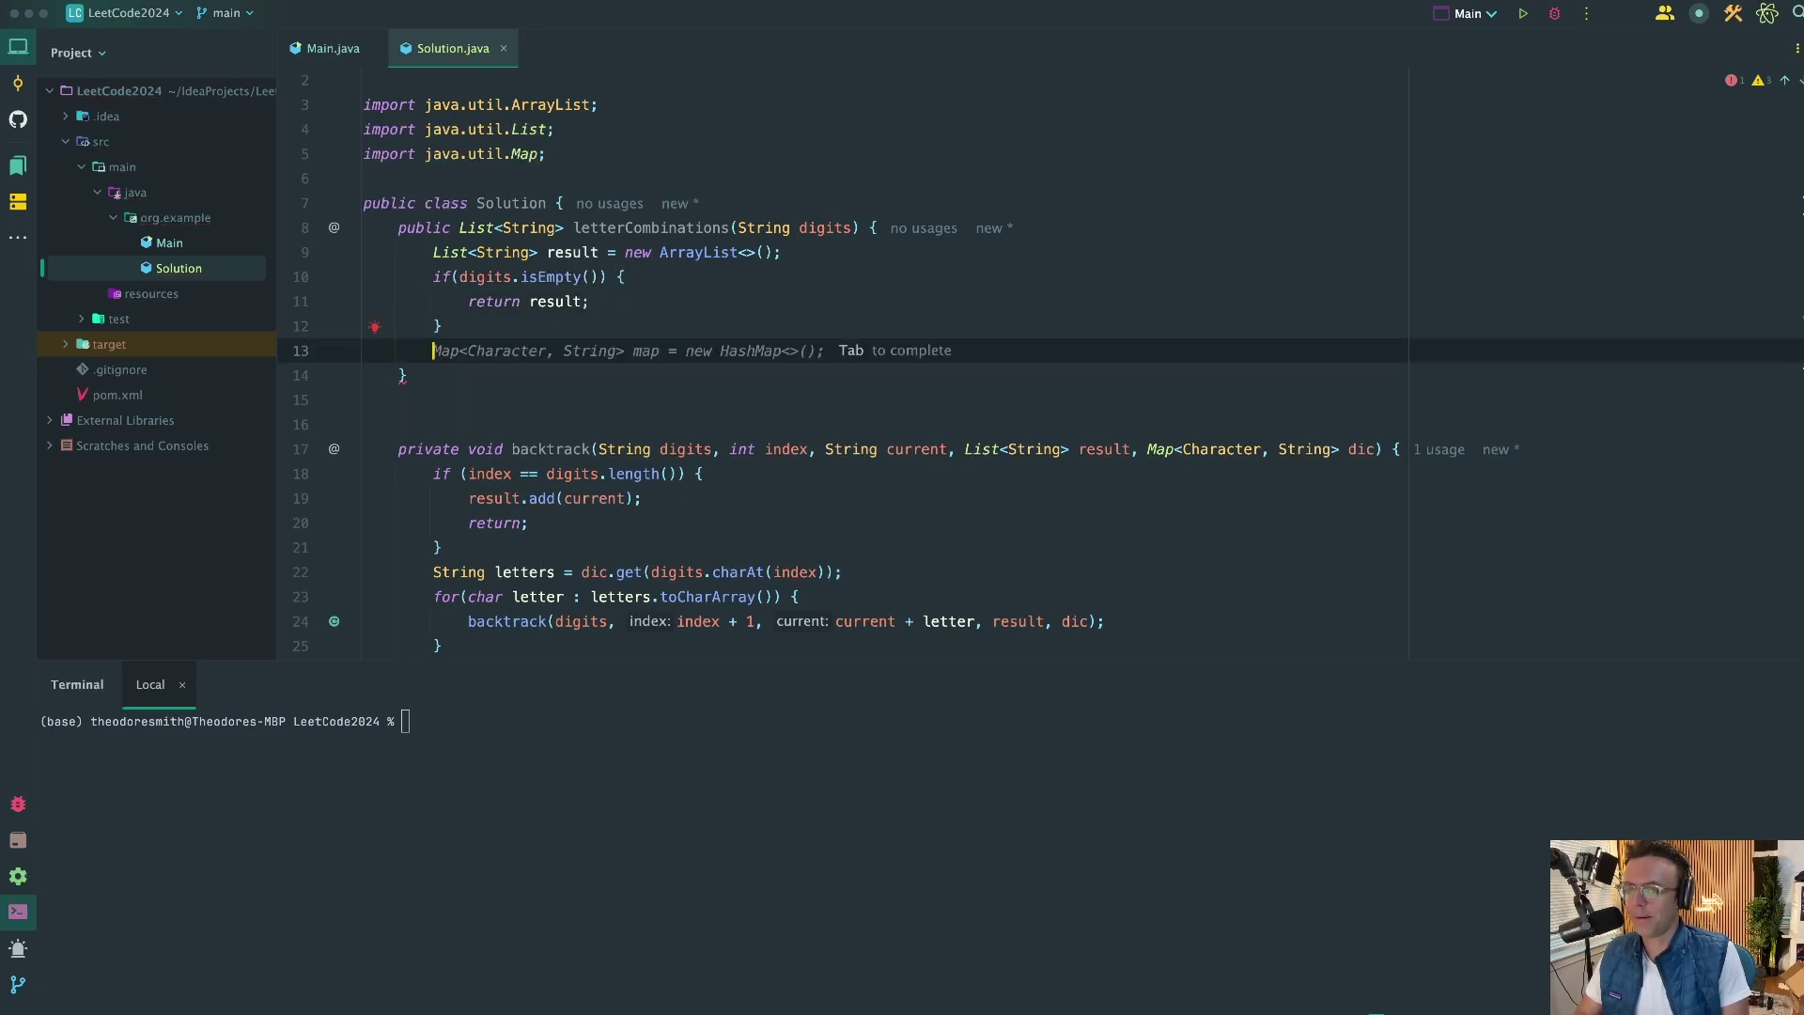
Step: Declare the Map<Character, String> HashMap and add mappings for digits 2 through 5
key(Tab)
key(Return)
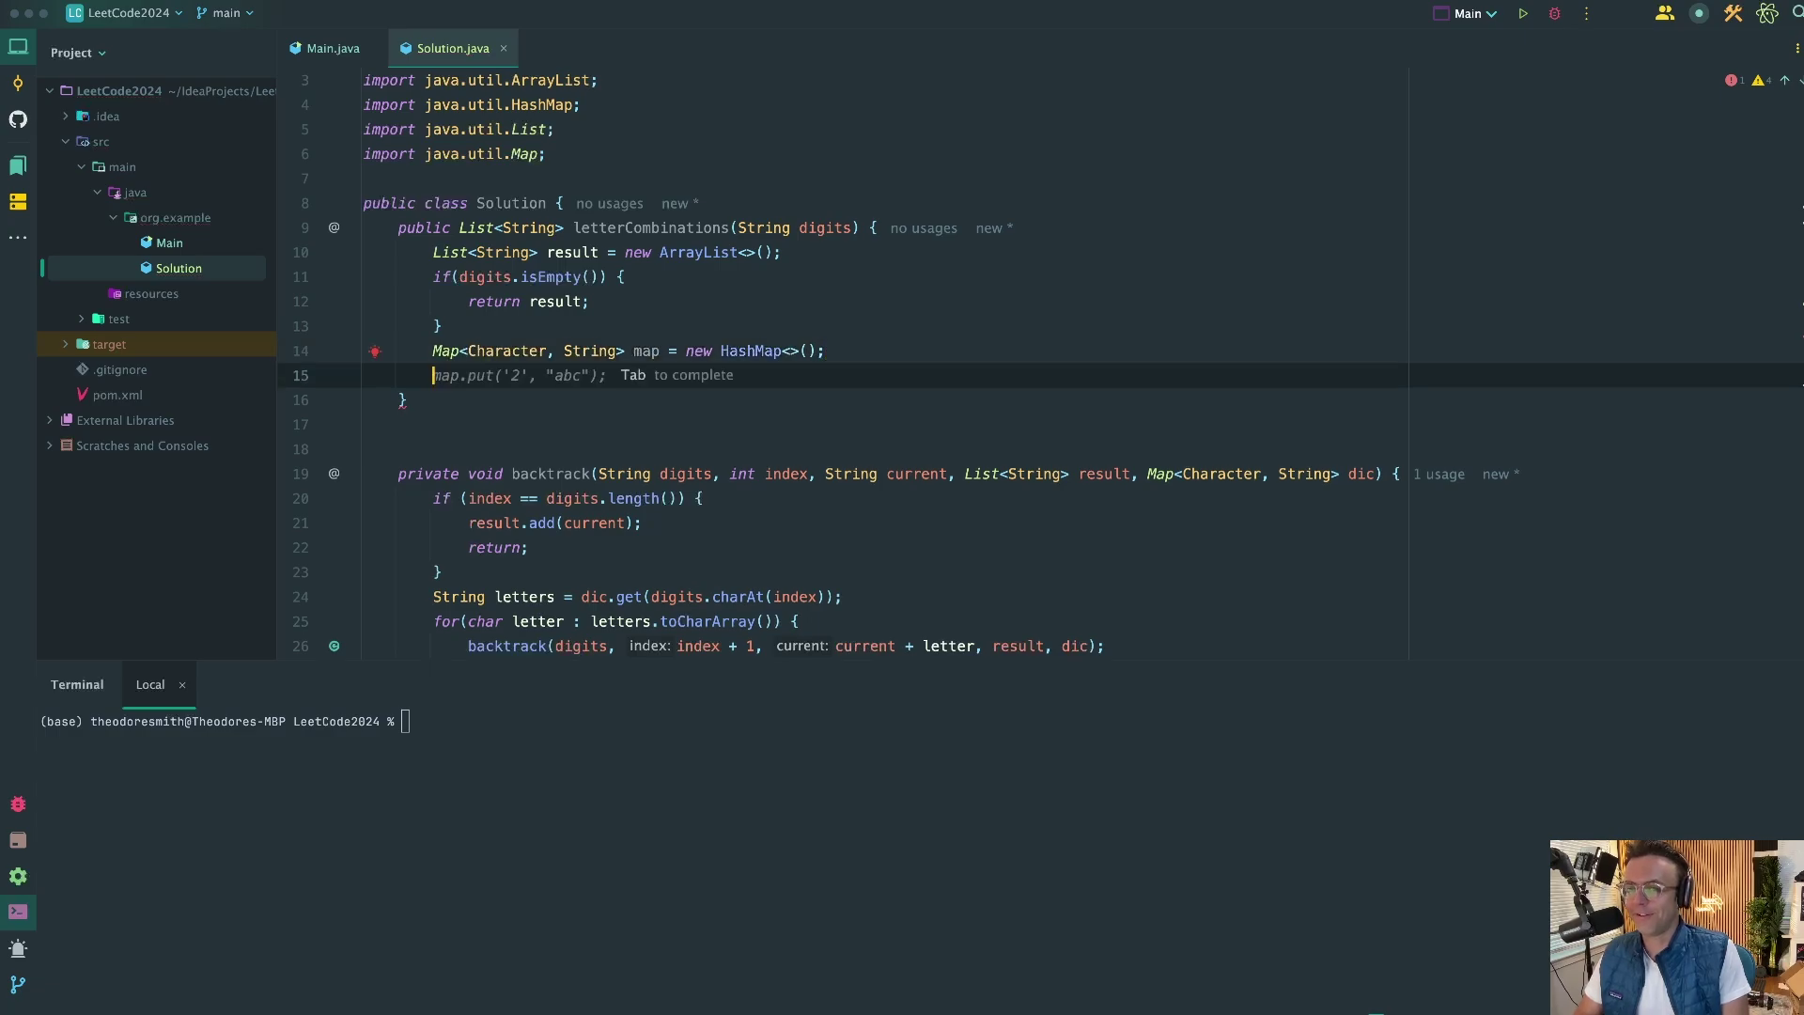
key(Tab)
key(Return)
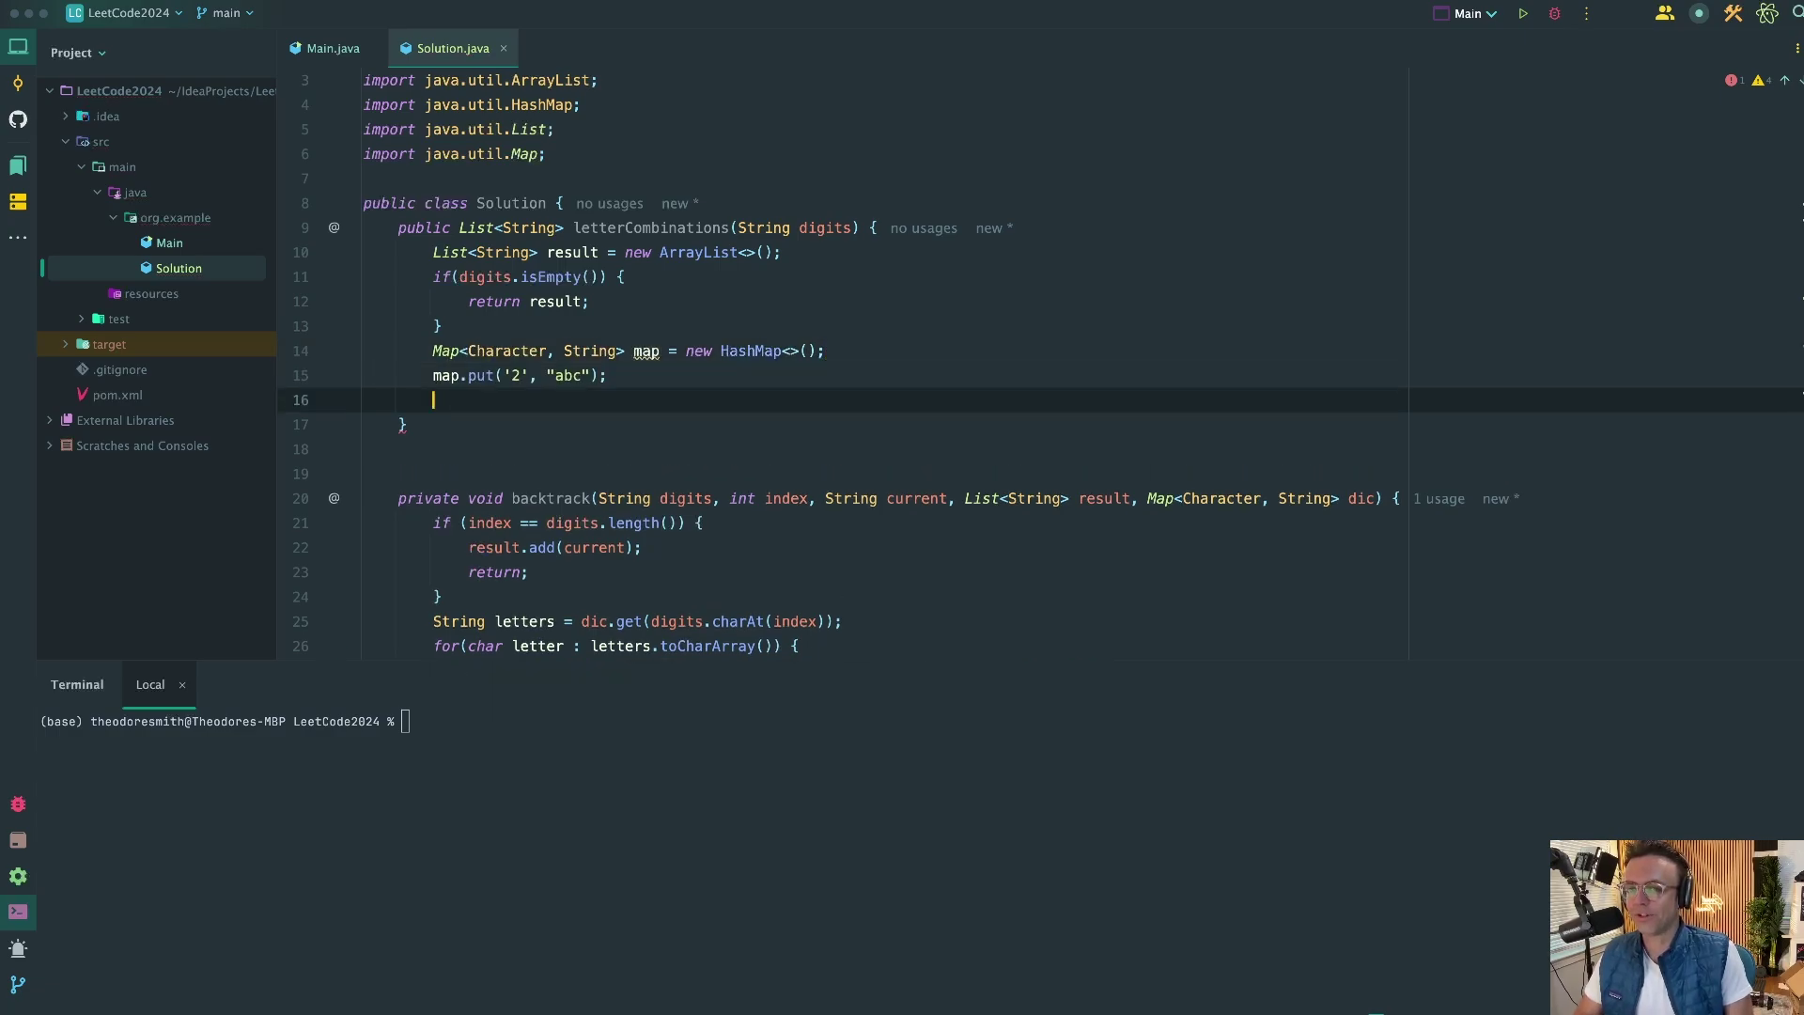
key(Tab)
key(Return)
key(Tab)
key(Return)
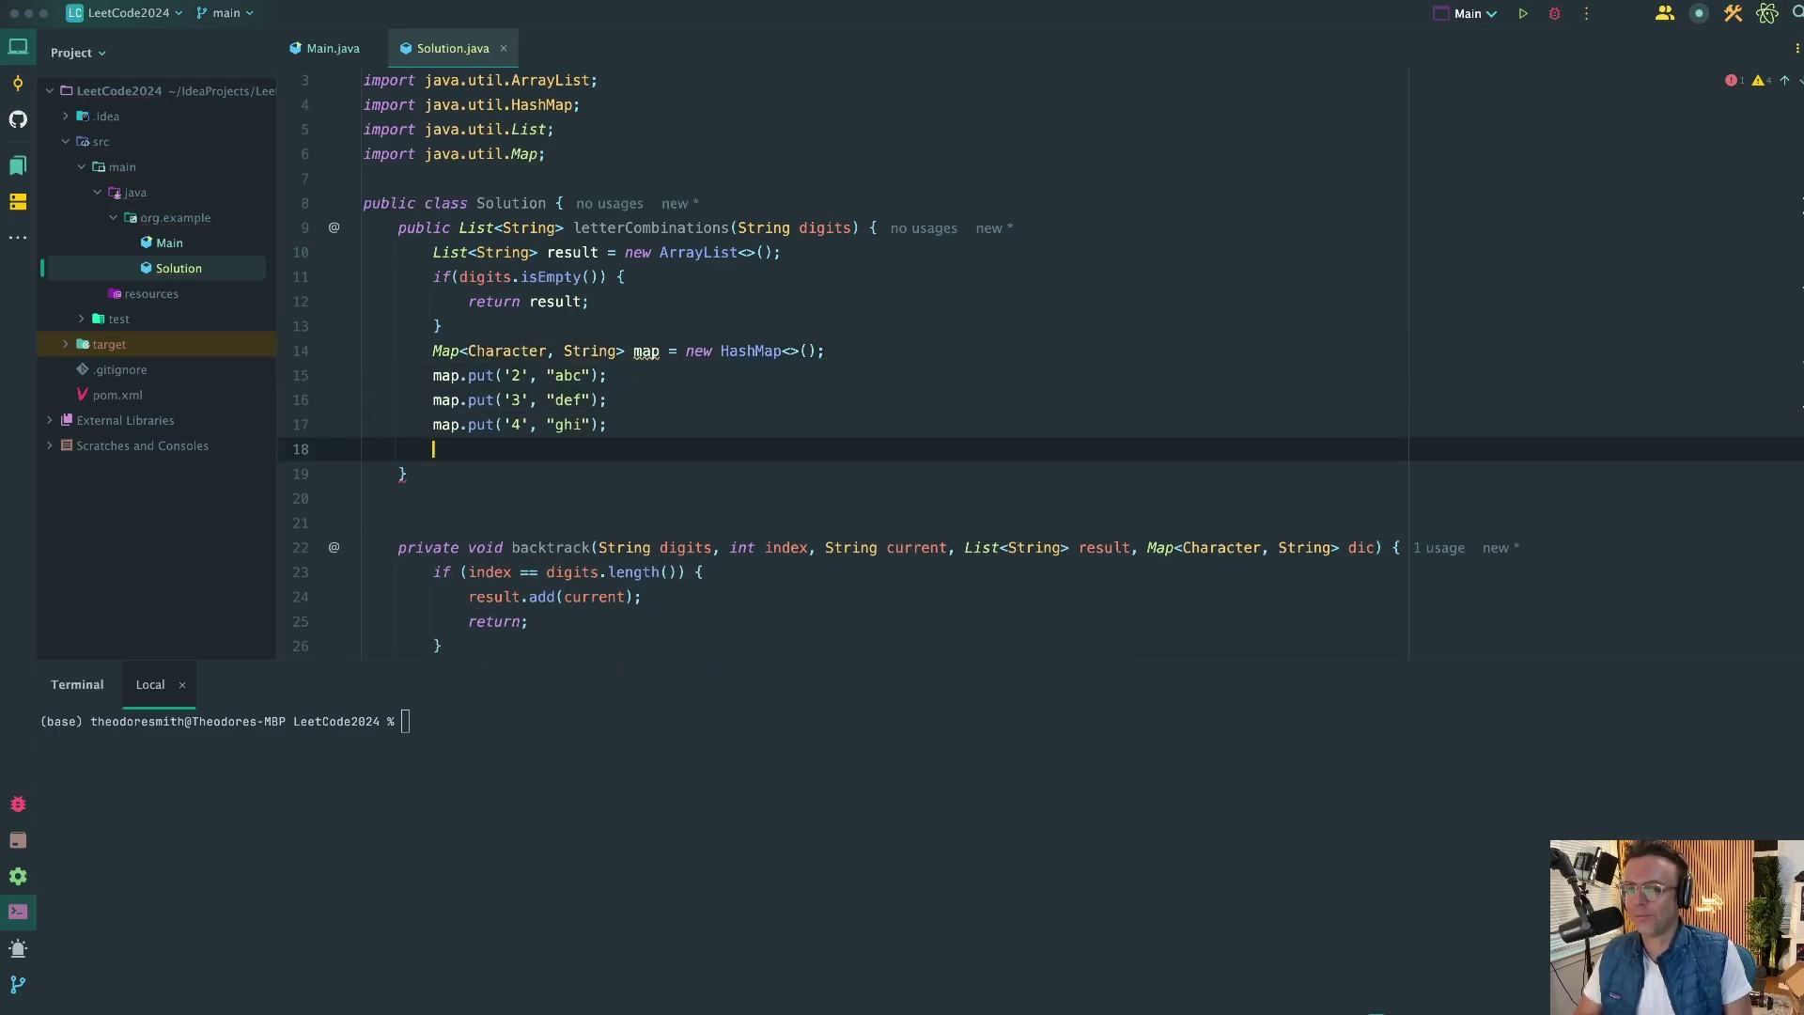
key(Tab)
key(Return)
key(BackSpace)
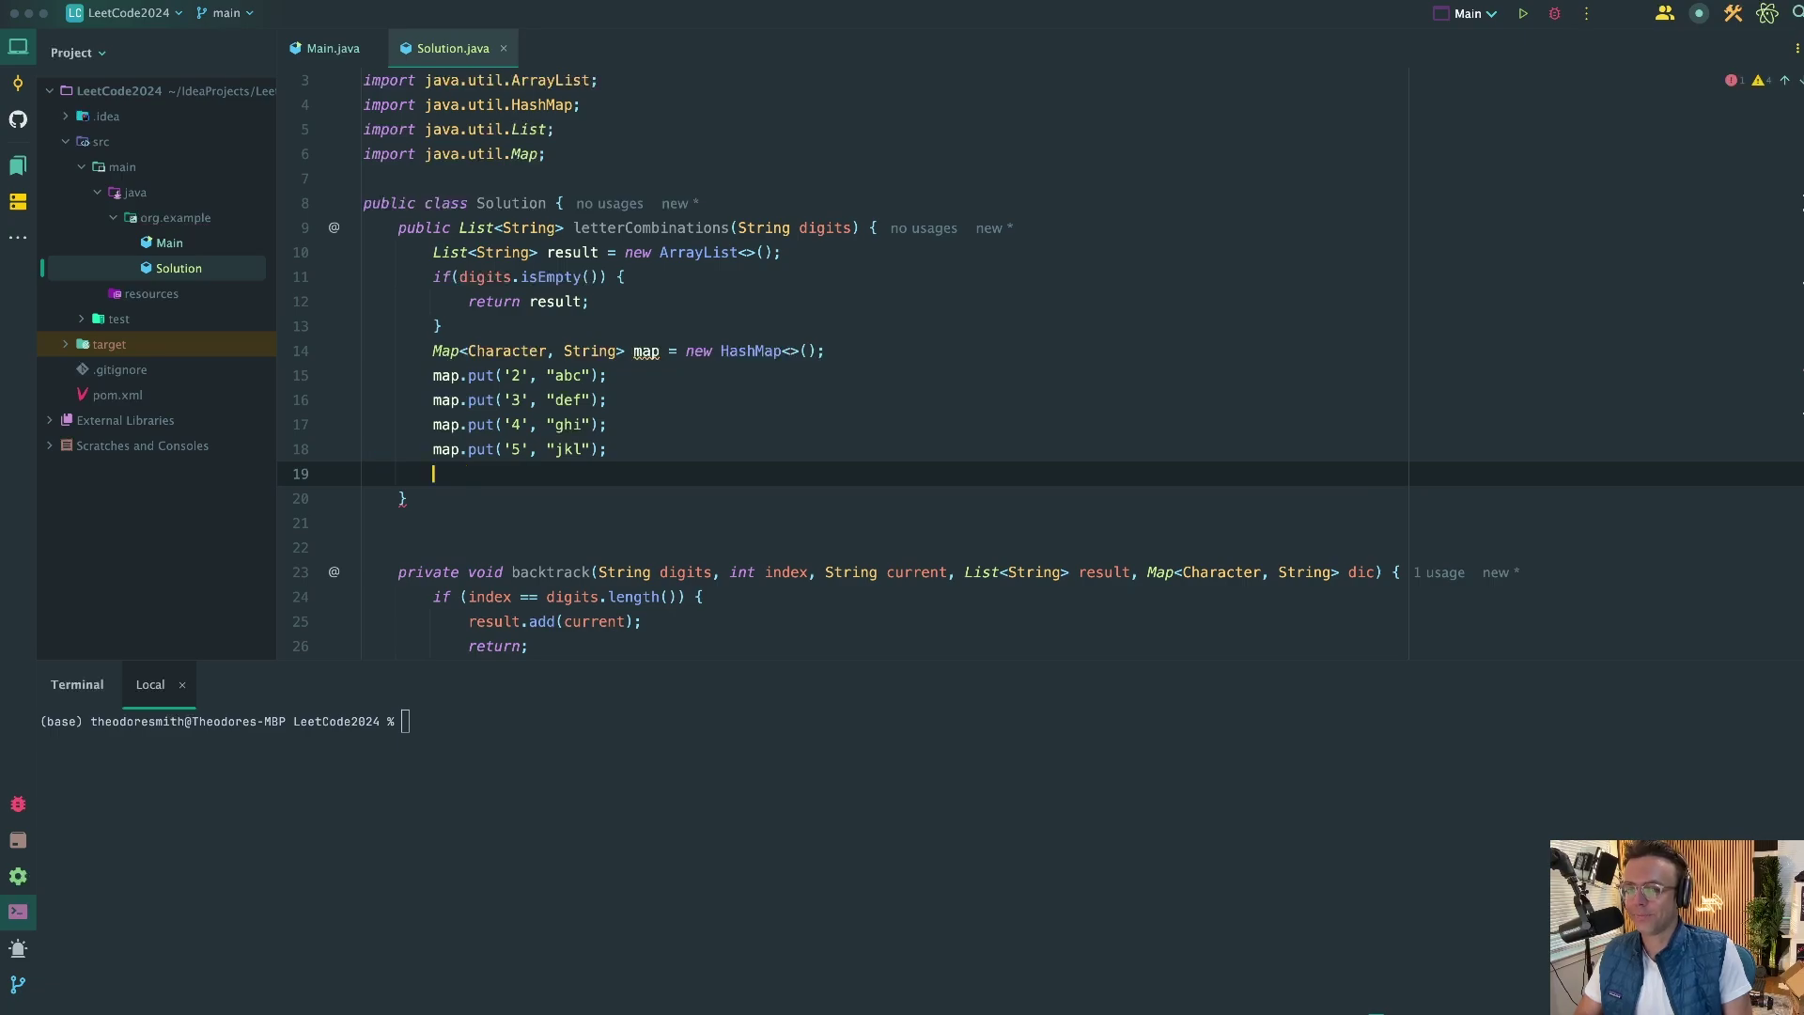
text(map)
Step: Add the map.put mappings for digits 6 through 9, ending with '9' to "wxyz"
key(Tab)
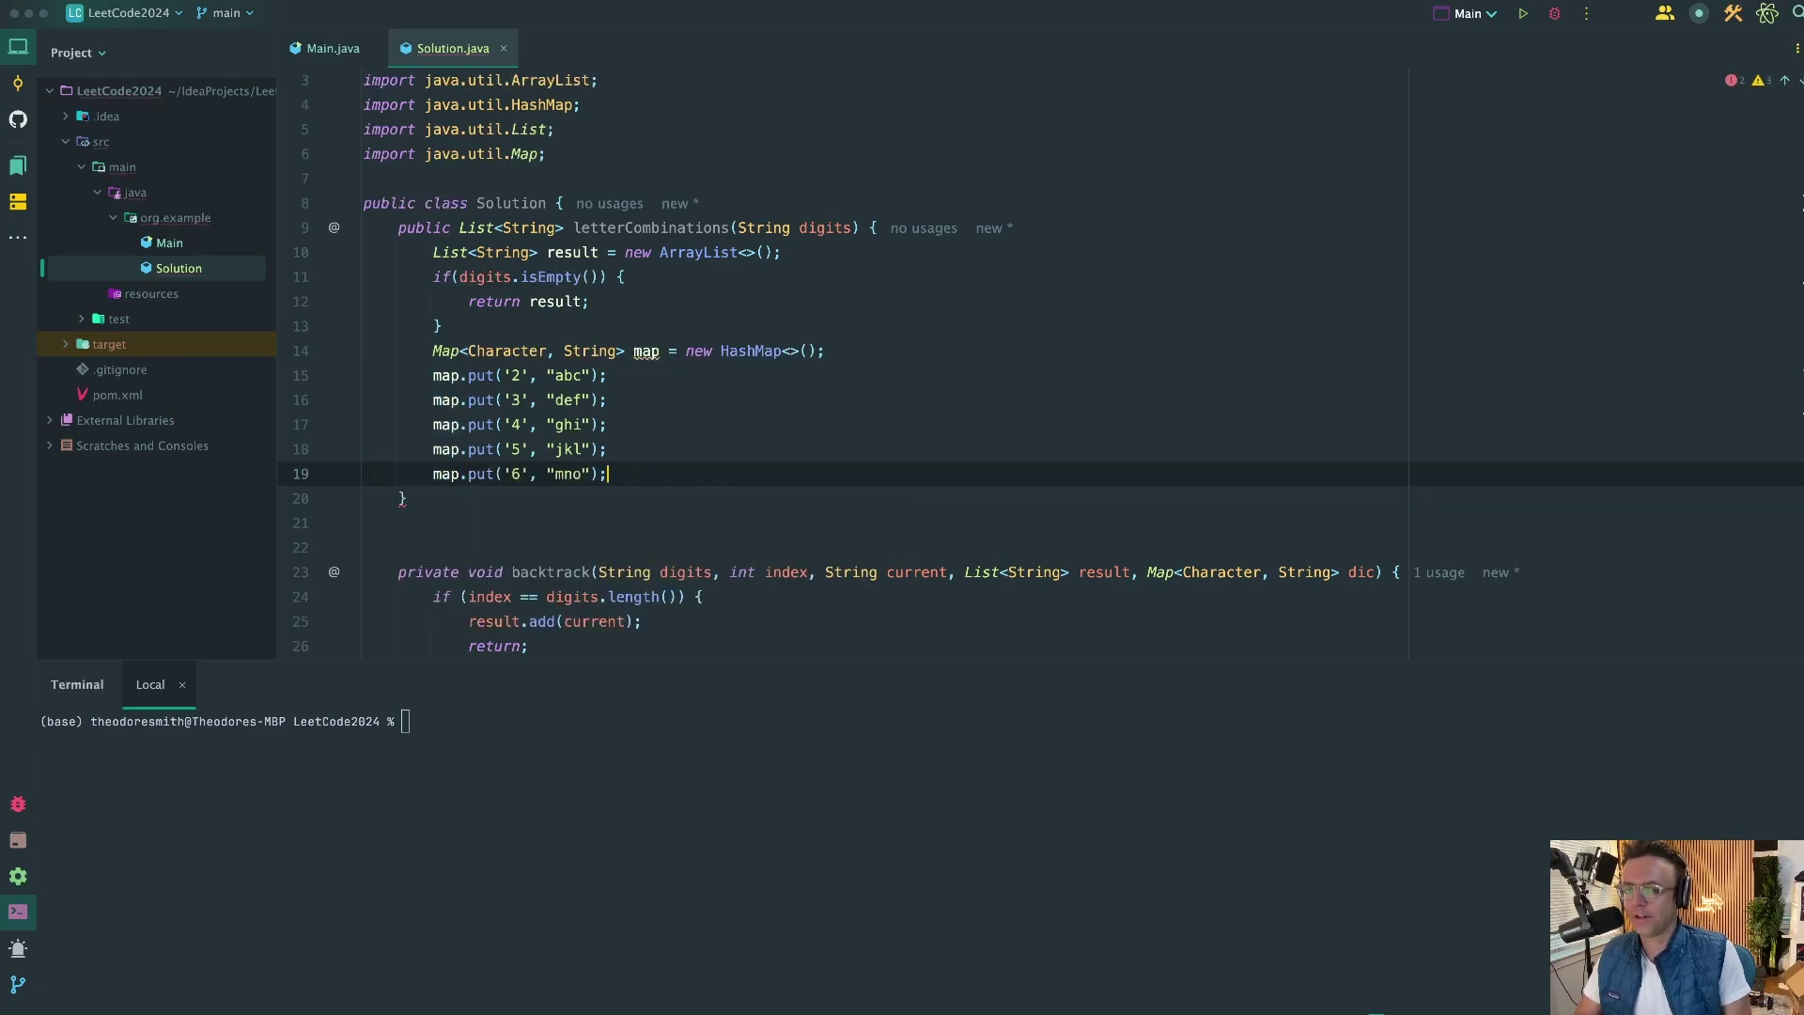
key(Return)
key(Tab)
key(Return)
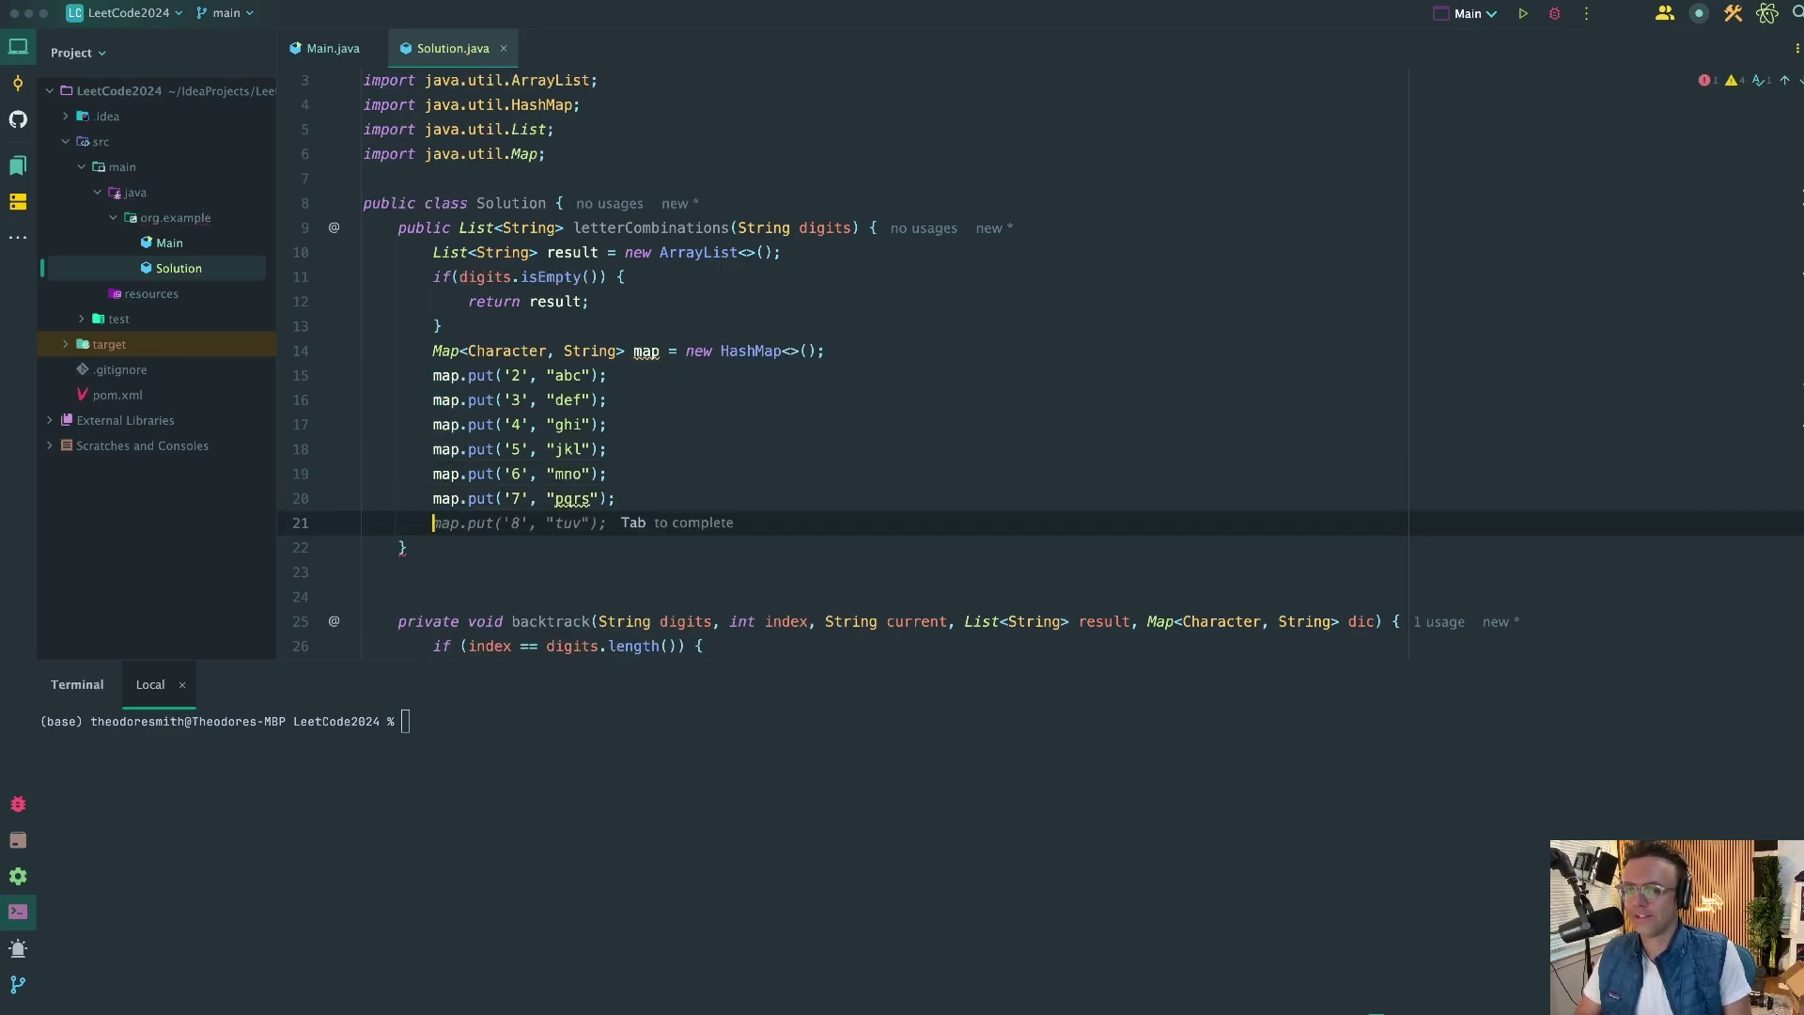
key(Tab)
key(Return)
key(Tab)
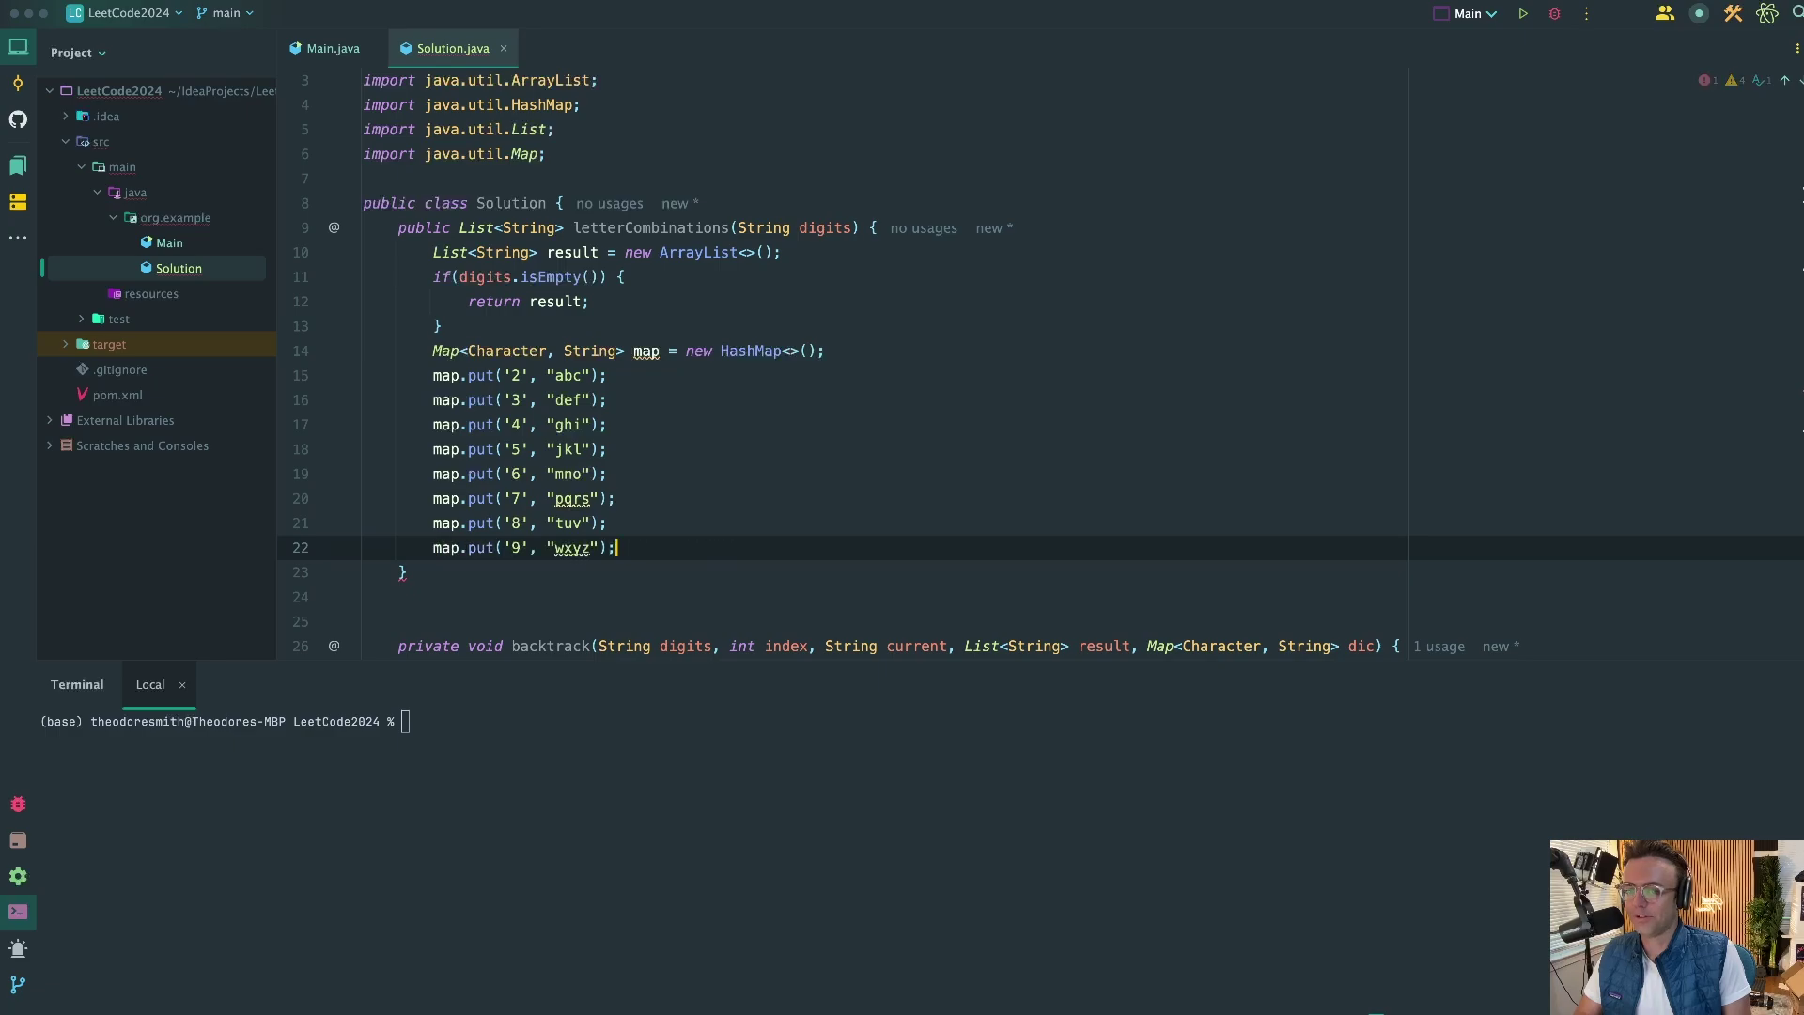
key(Return)
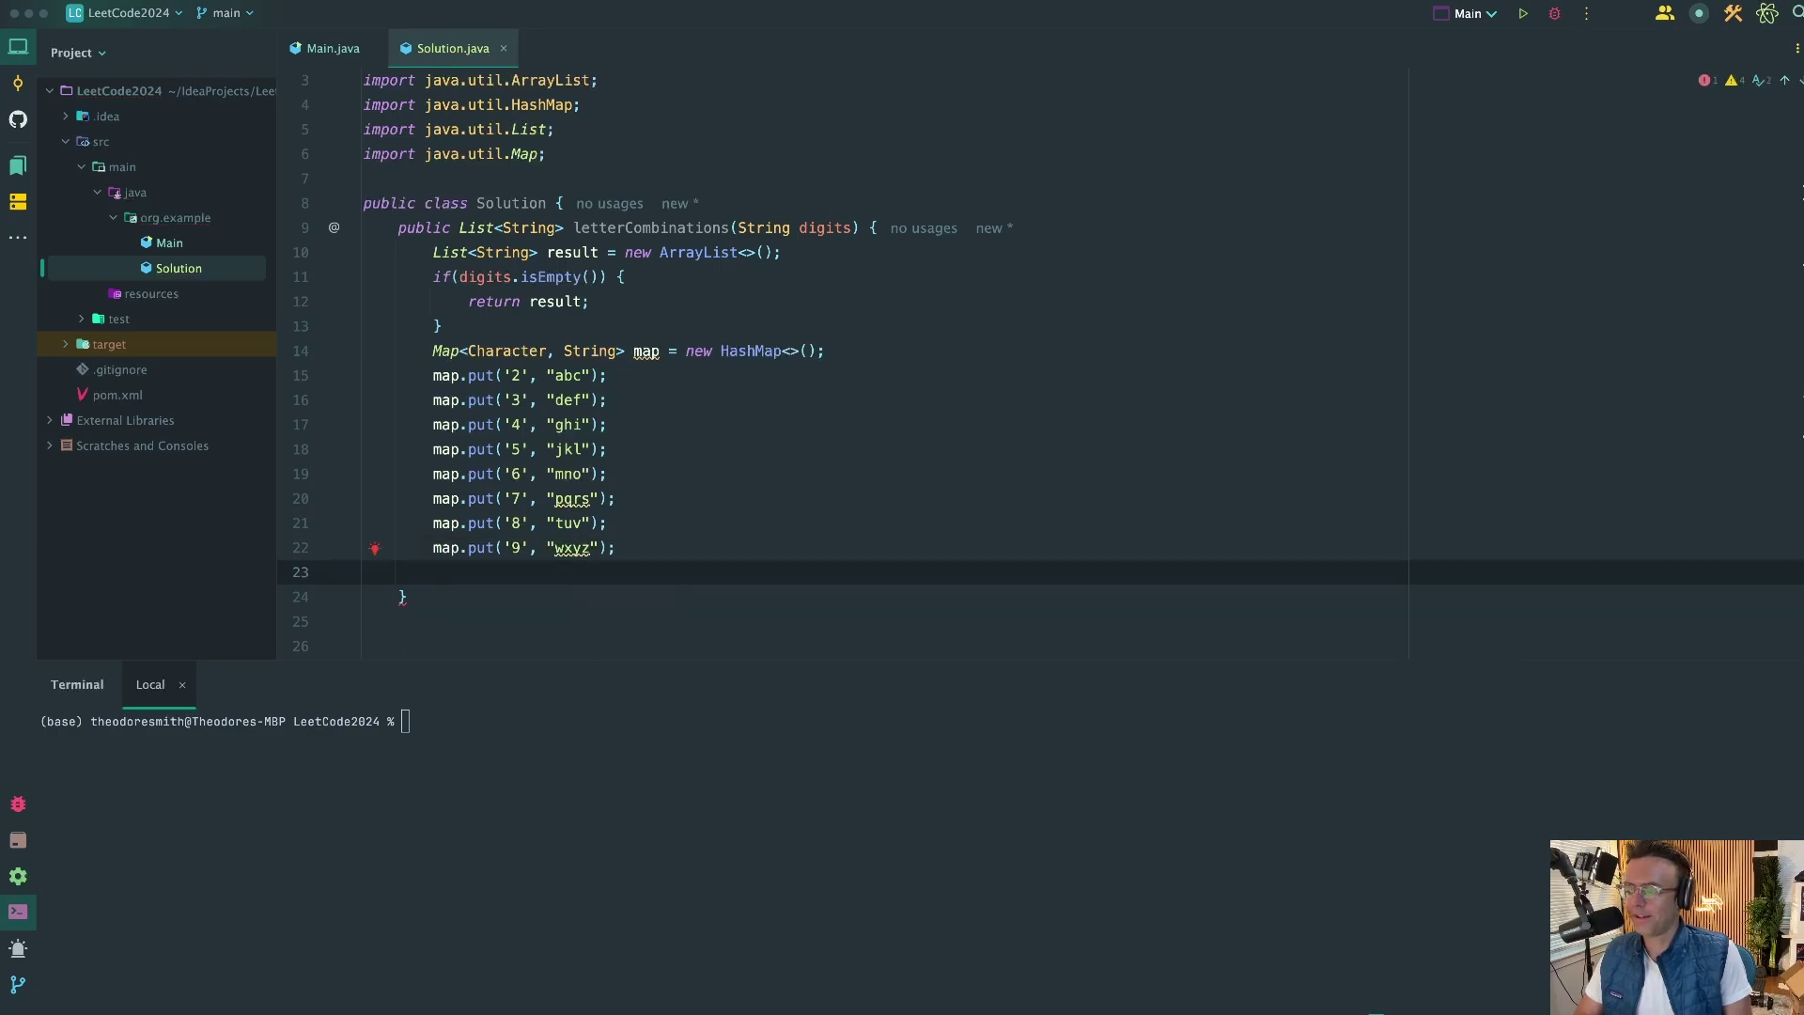
Step: Call backtrack(digits, 0, "", result, map) and start the line for return result
key(Return)
text(bac)
key(Return)
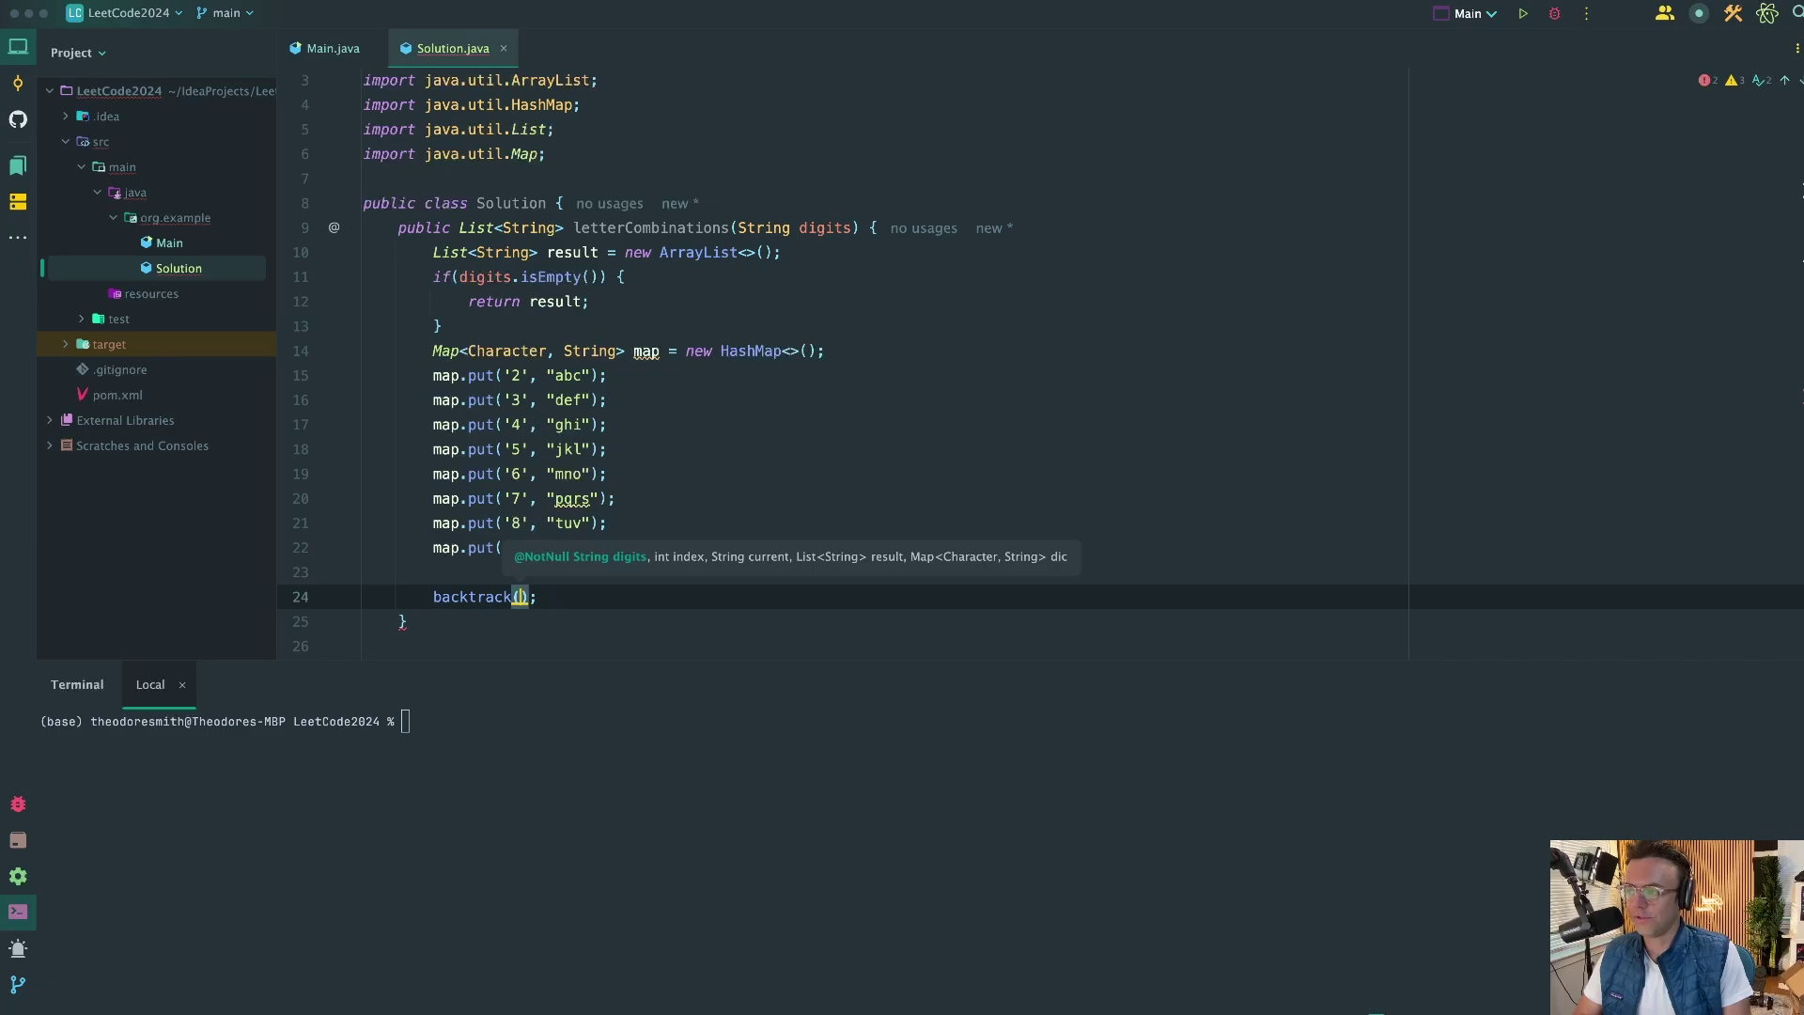
text(digits)
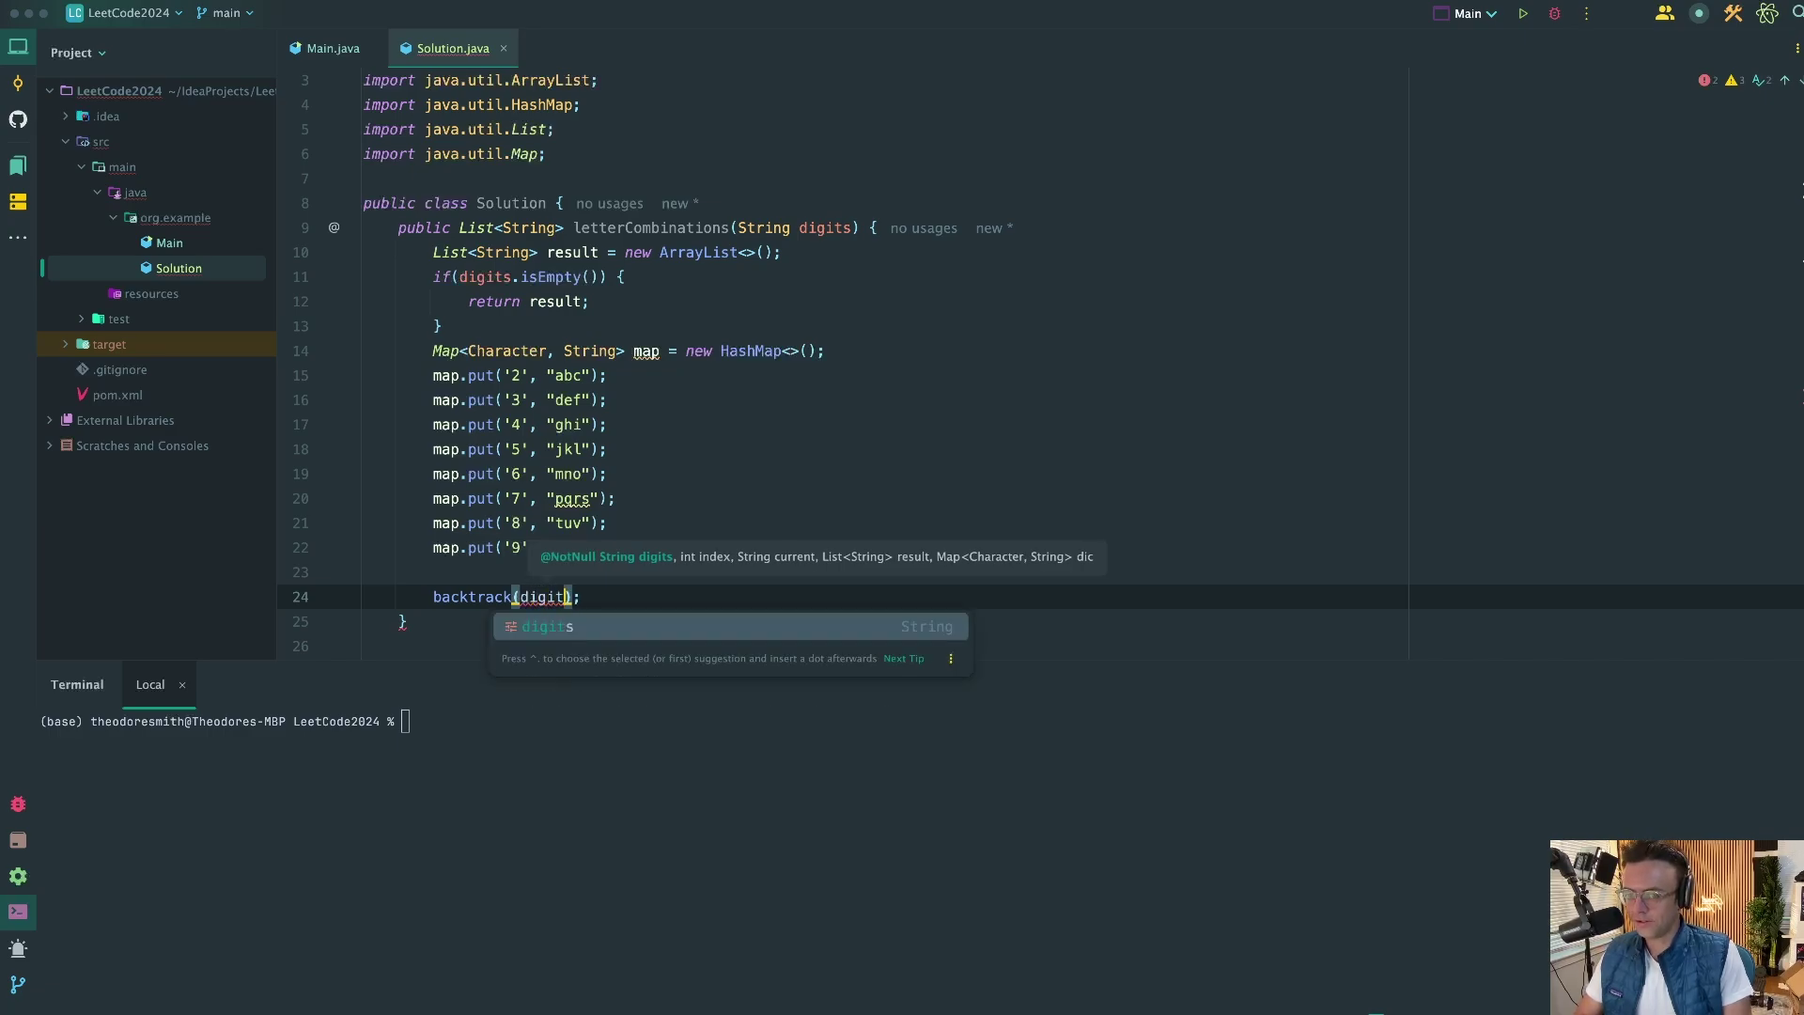
text(,)
text(  index: )
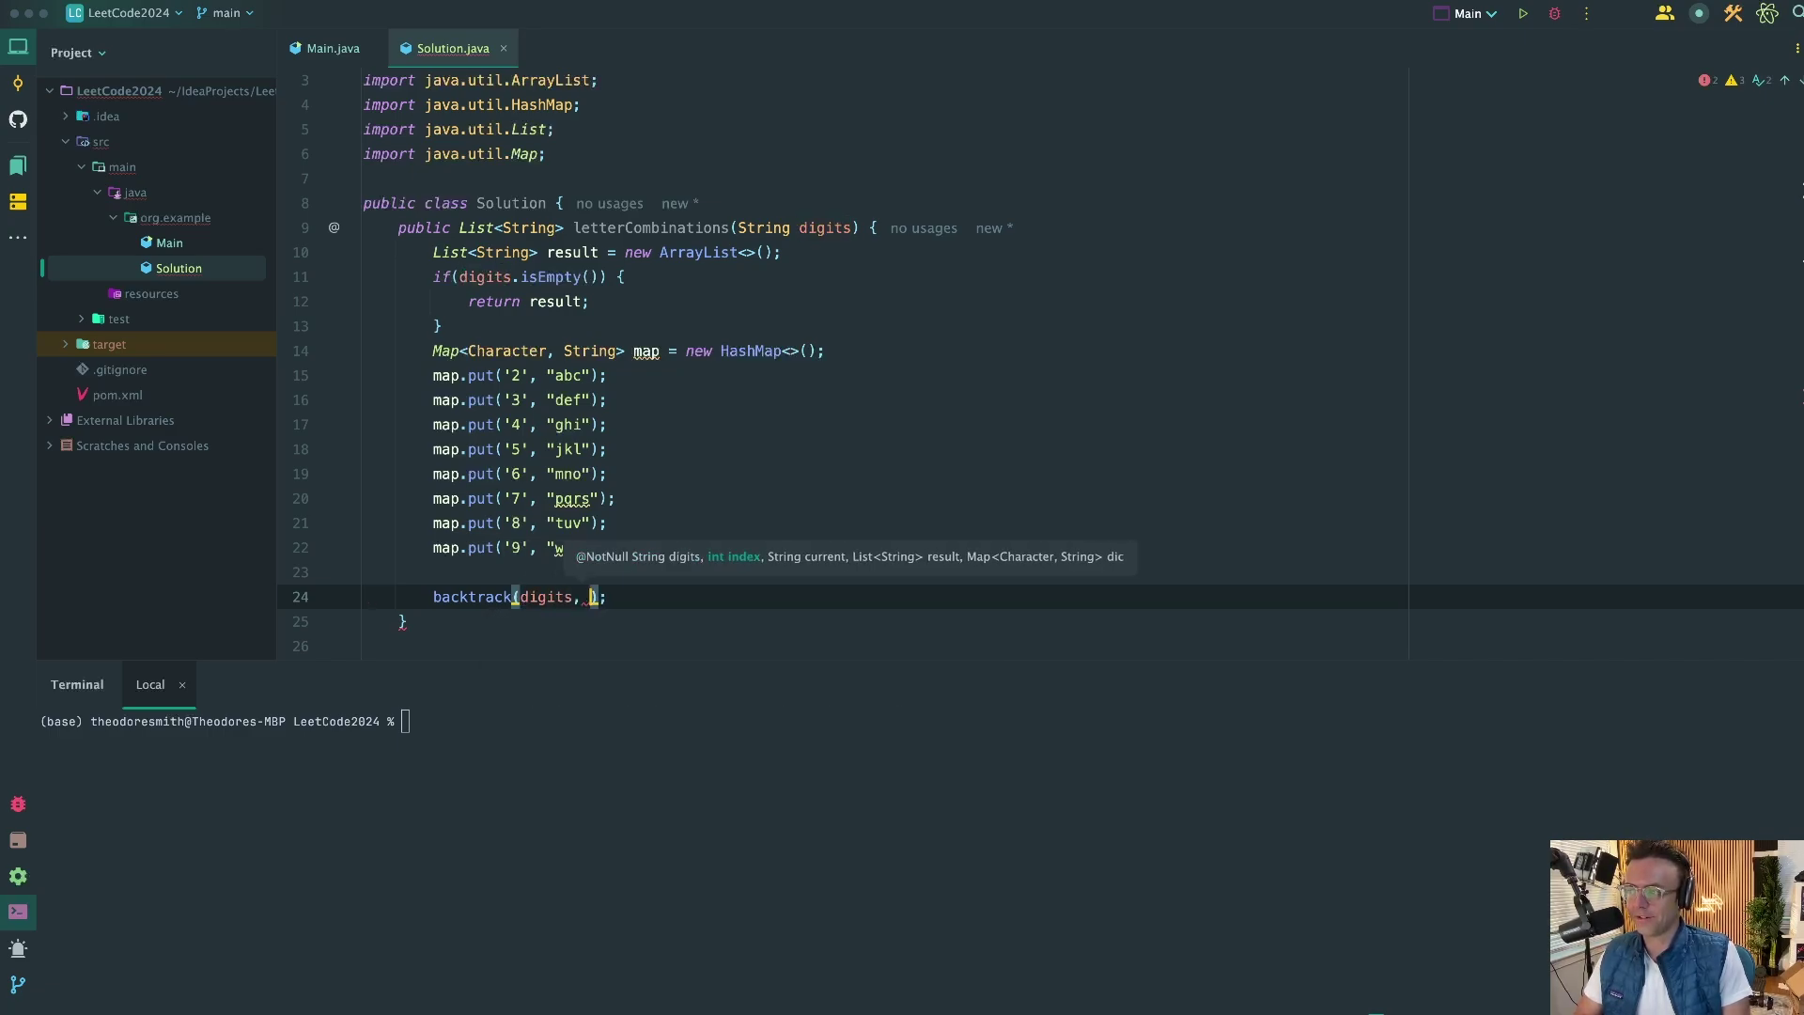
text(0, )
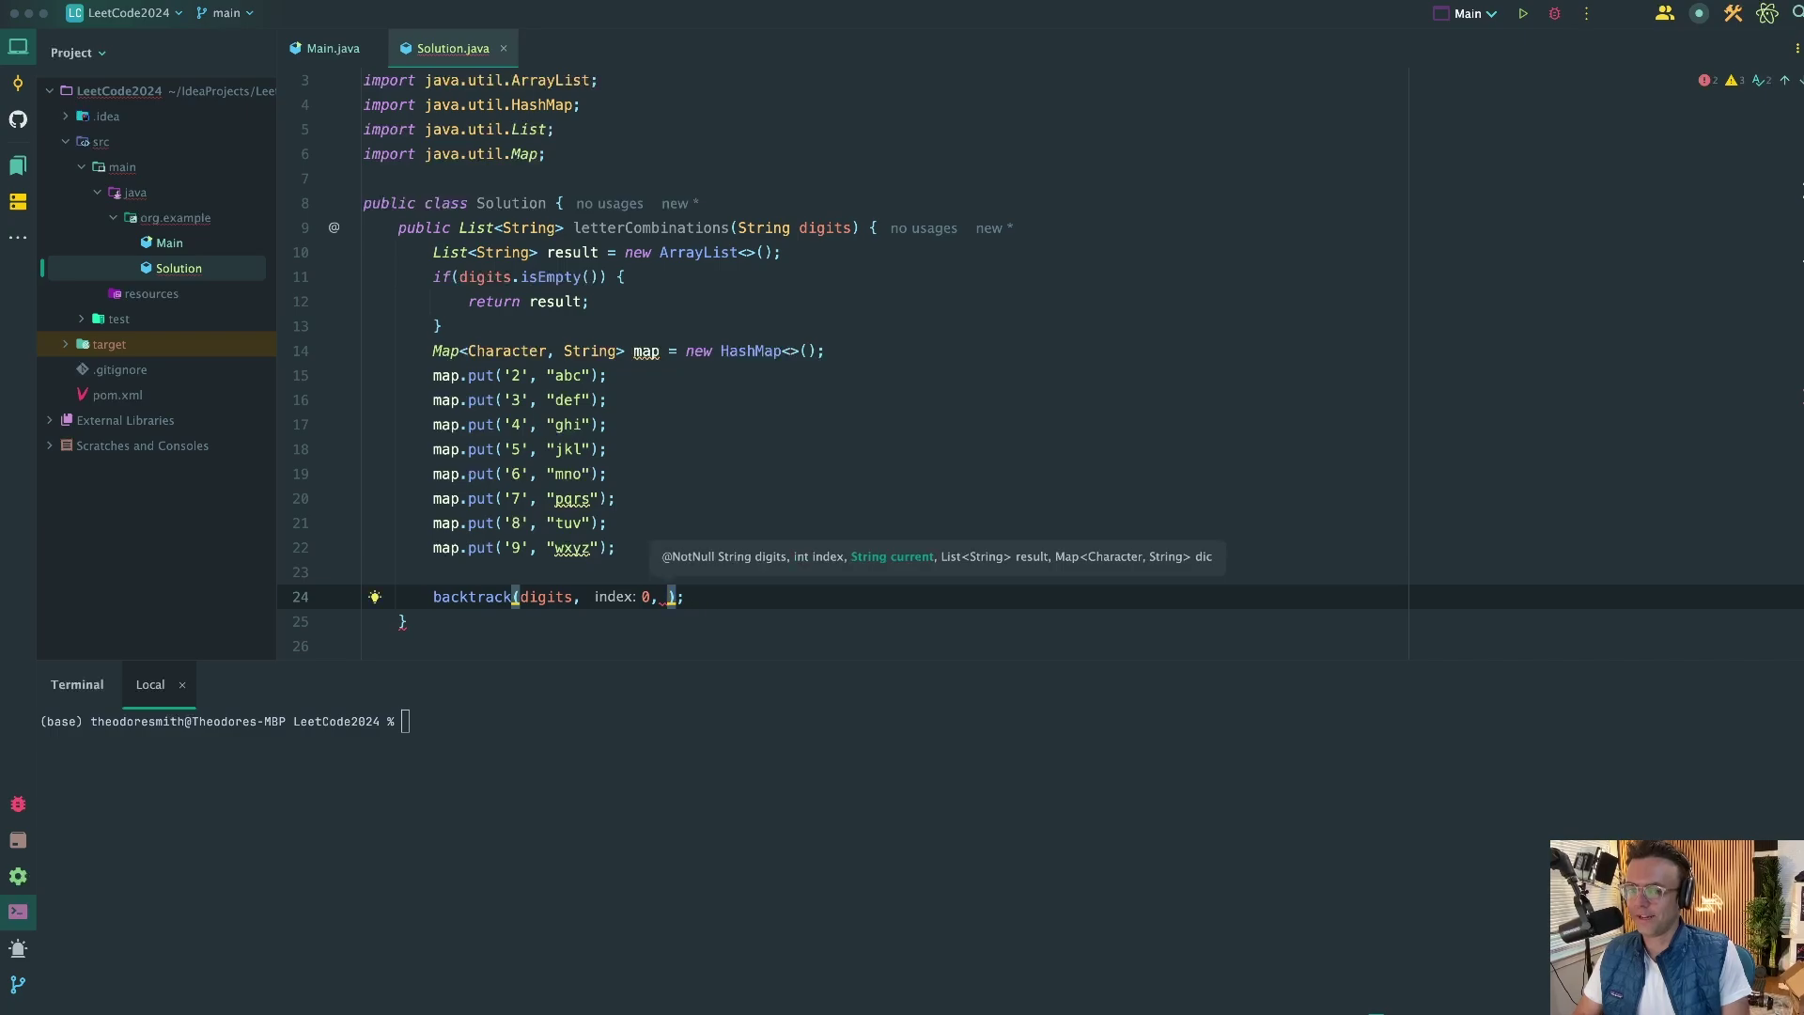
text(":)
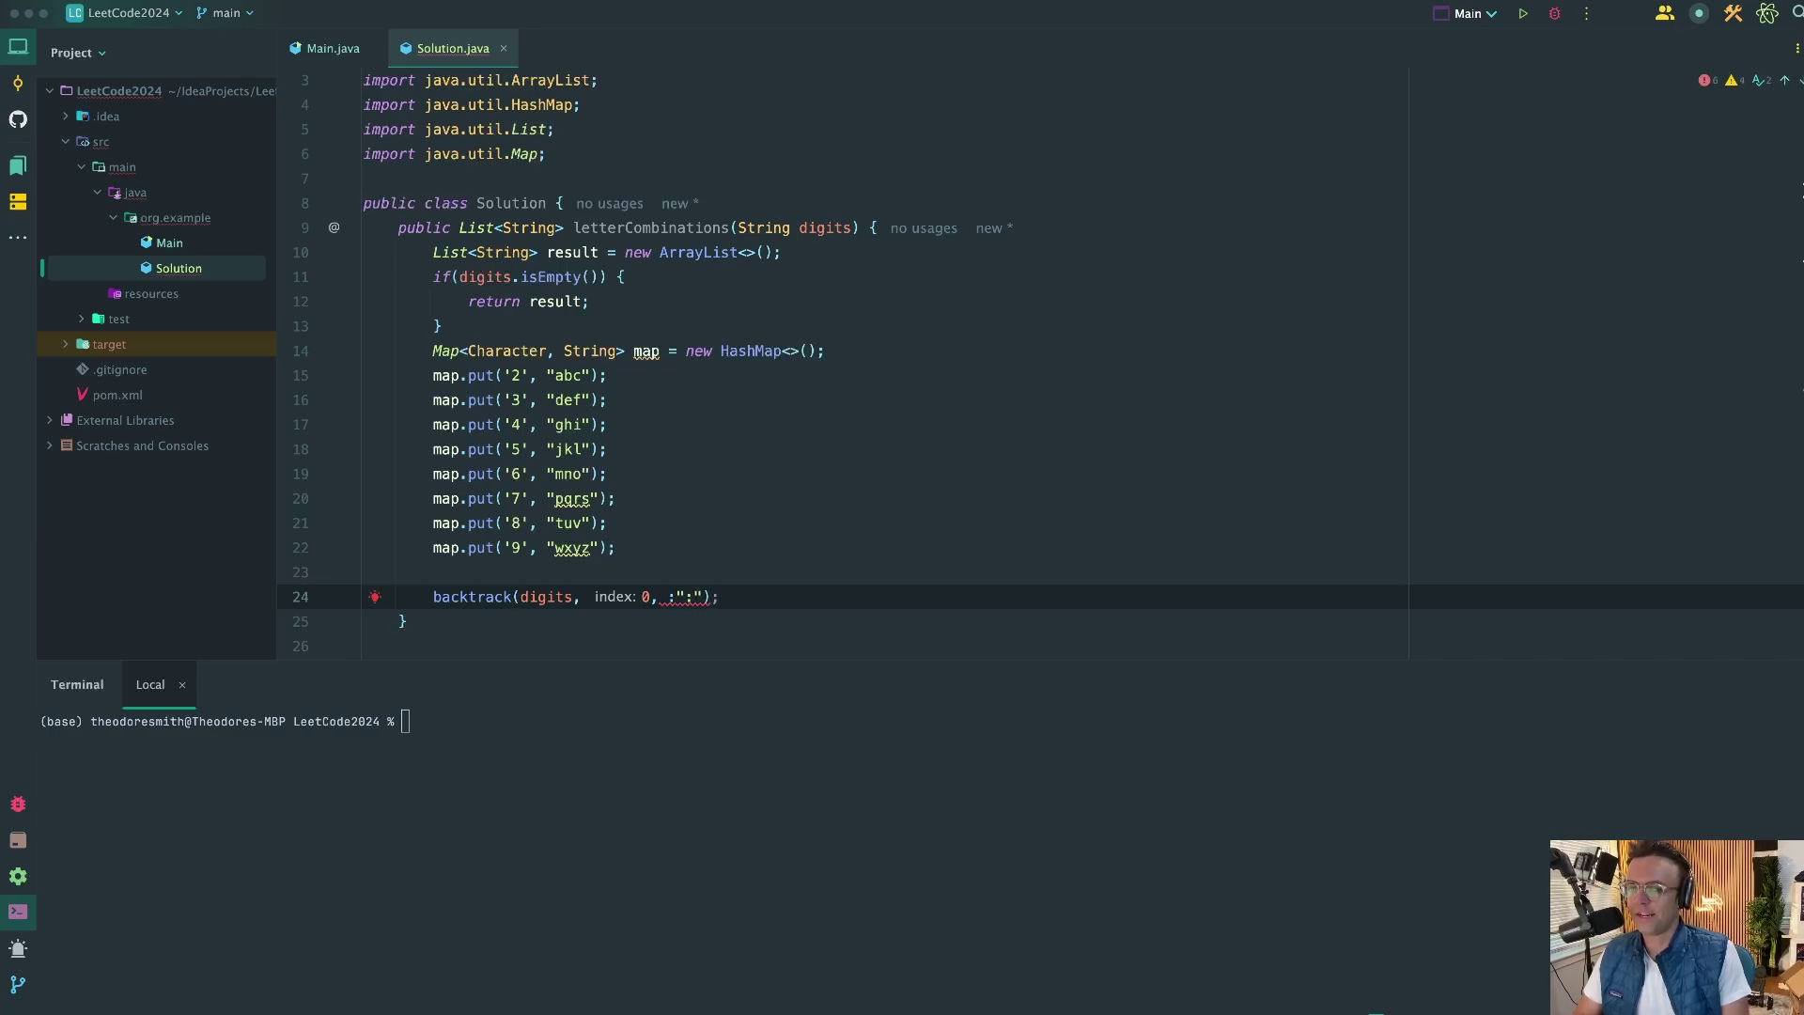
key(BackSpace)
text("")
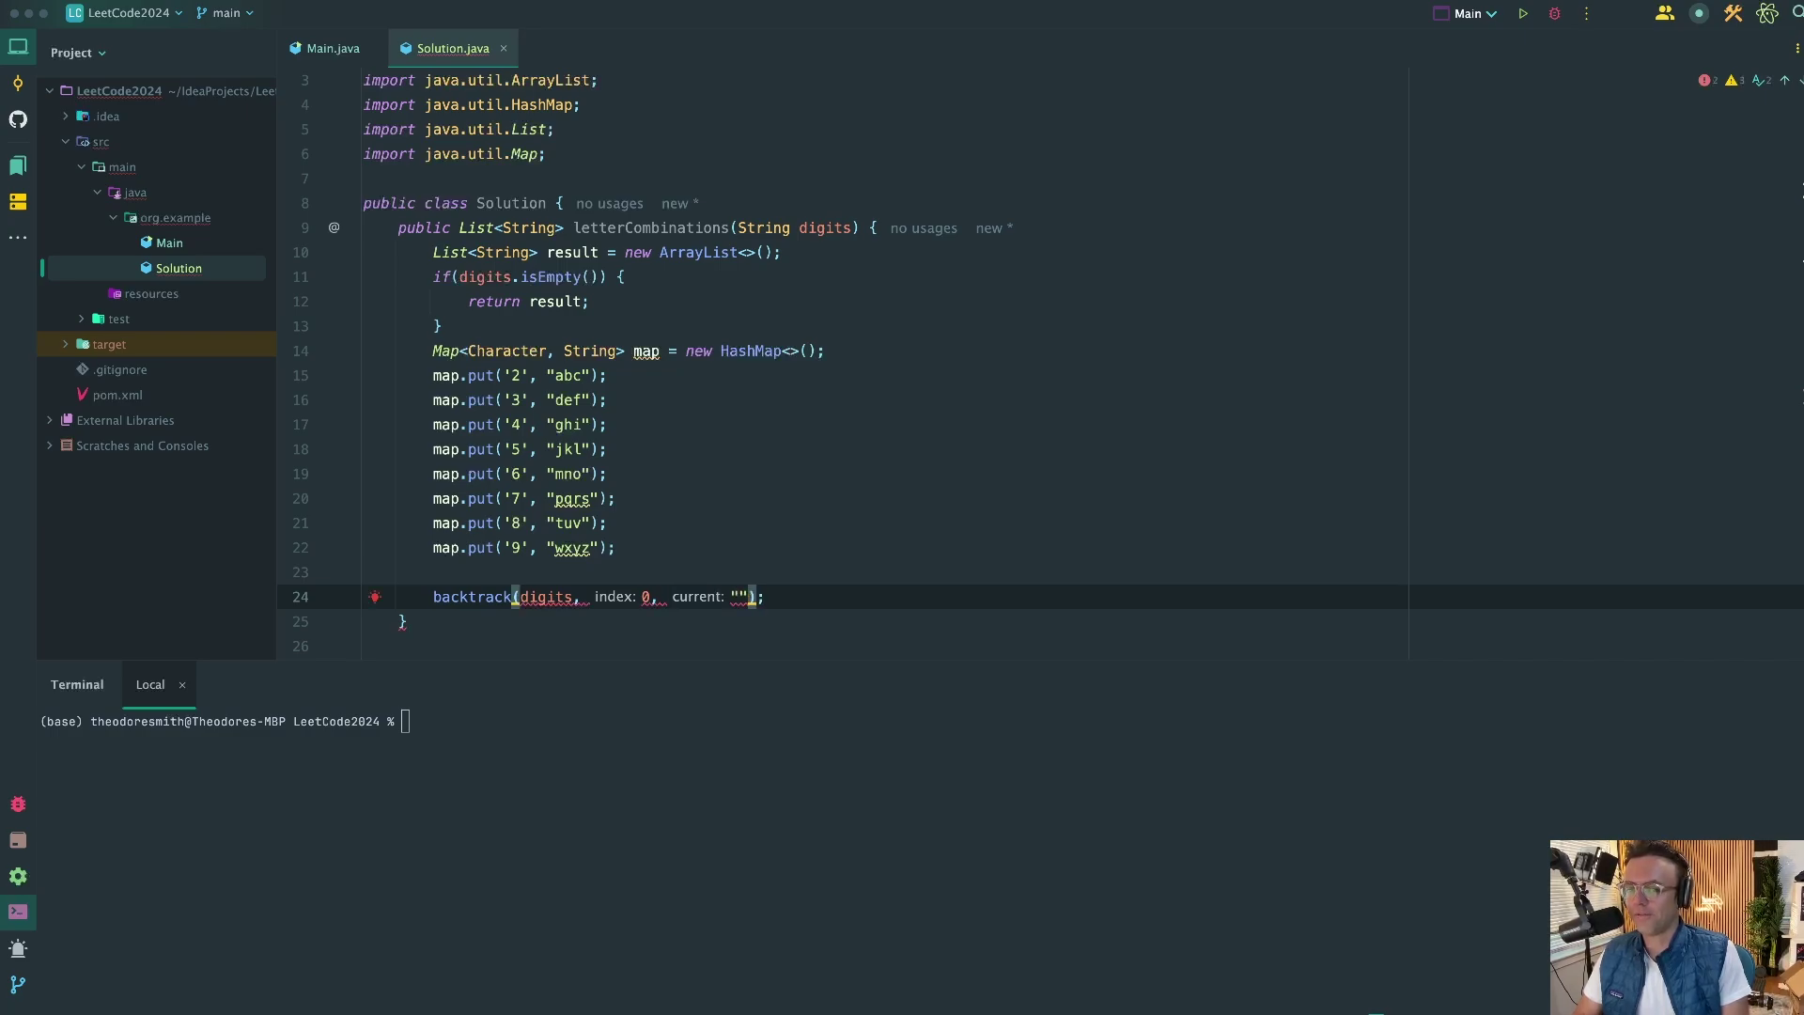
text(, )
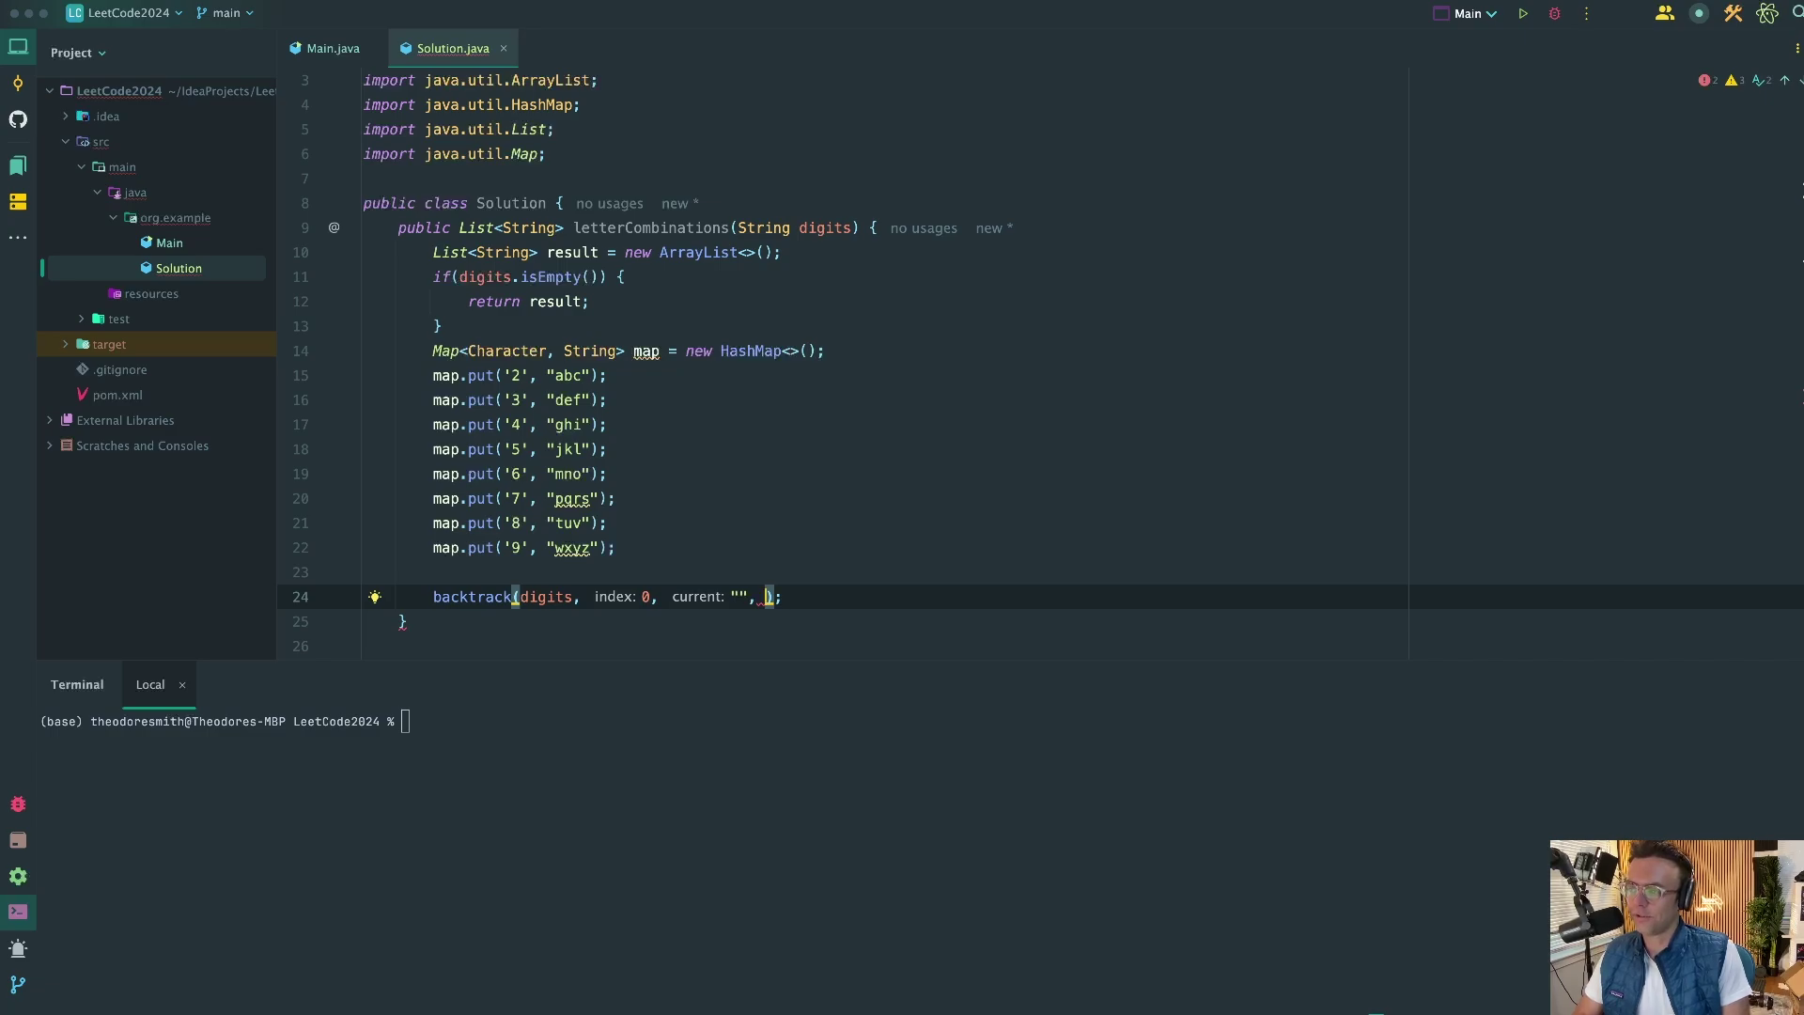
text(r)
key(BackSpace)
text(re)
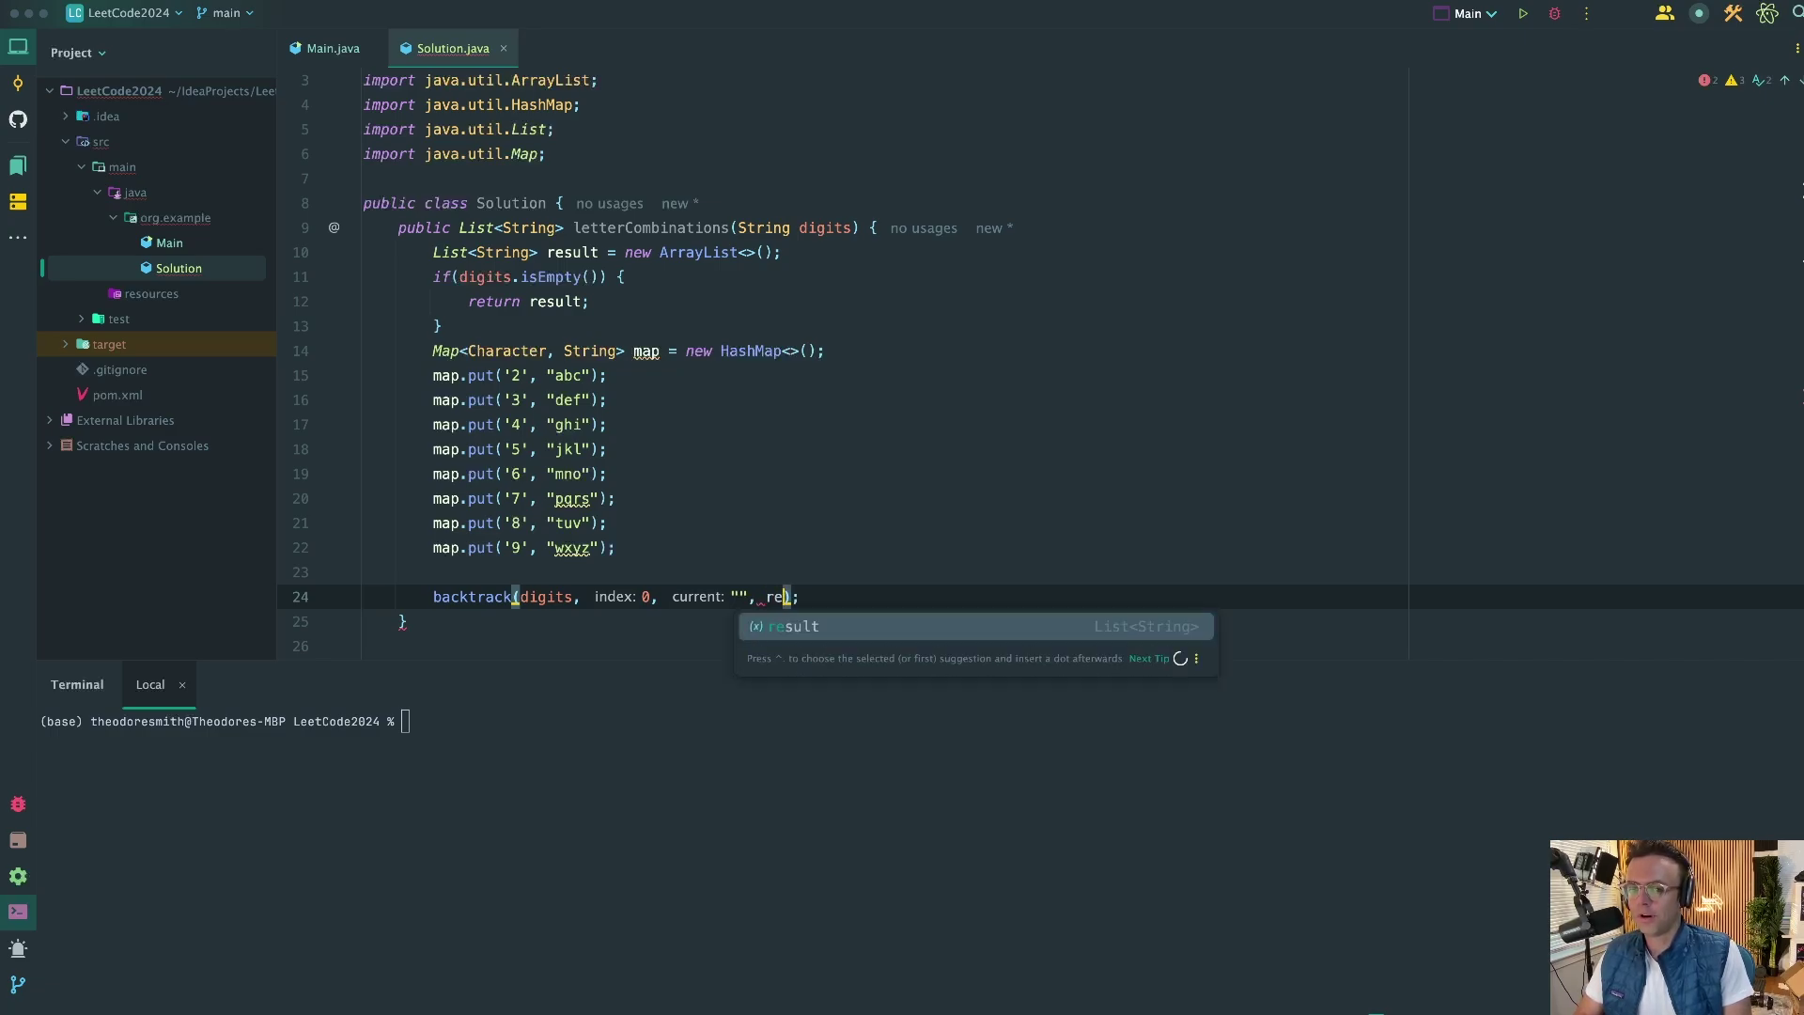
text(s)
key(Return)
text(, ma)
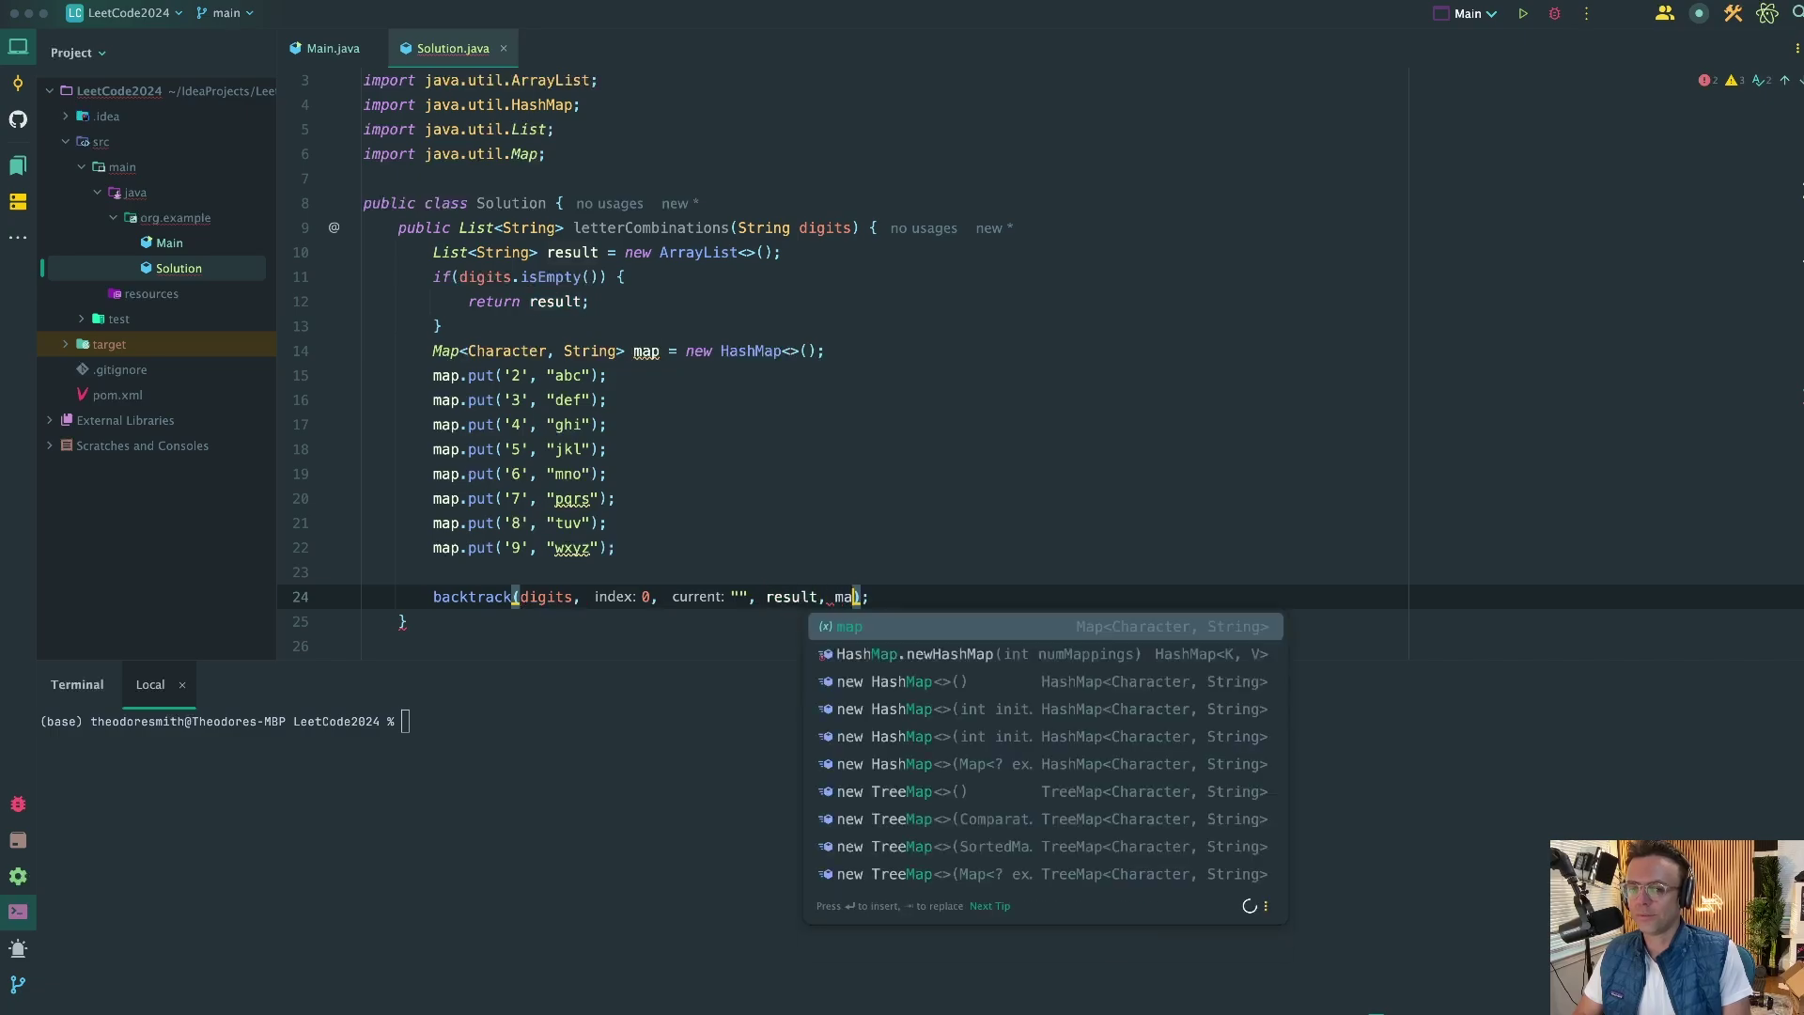
text(p)
key(Escape)
key(End)
key(Return)
text(return )
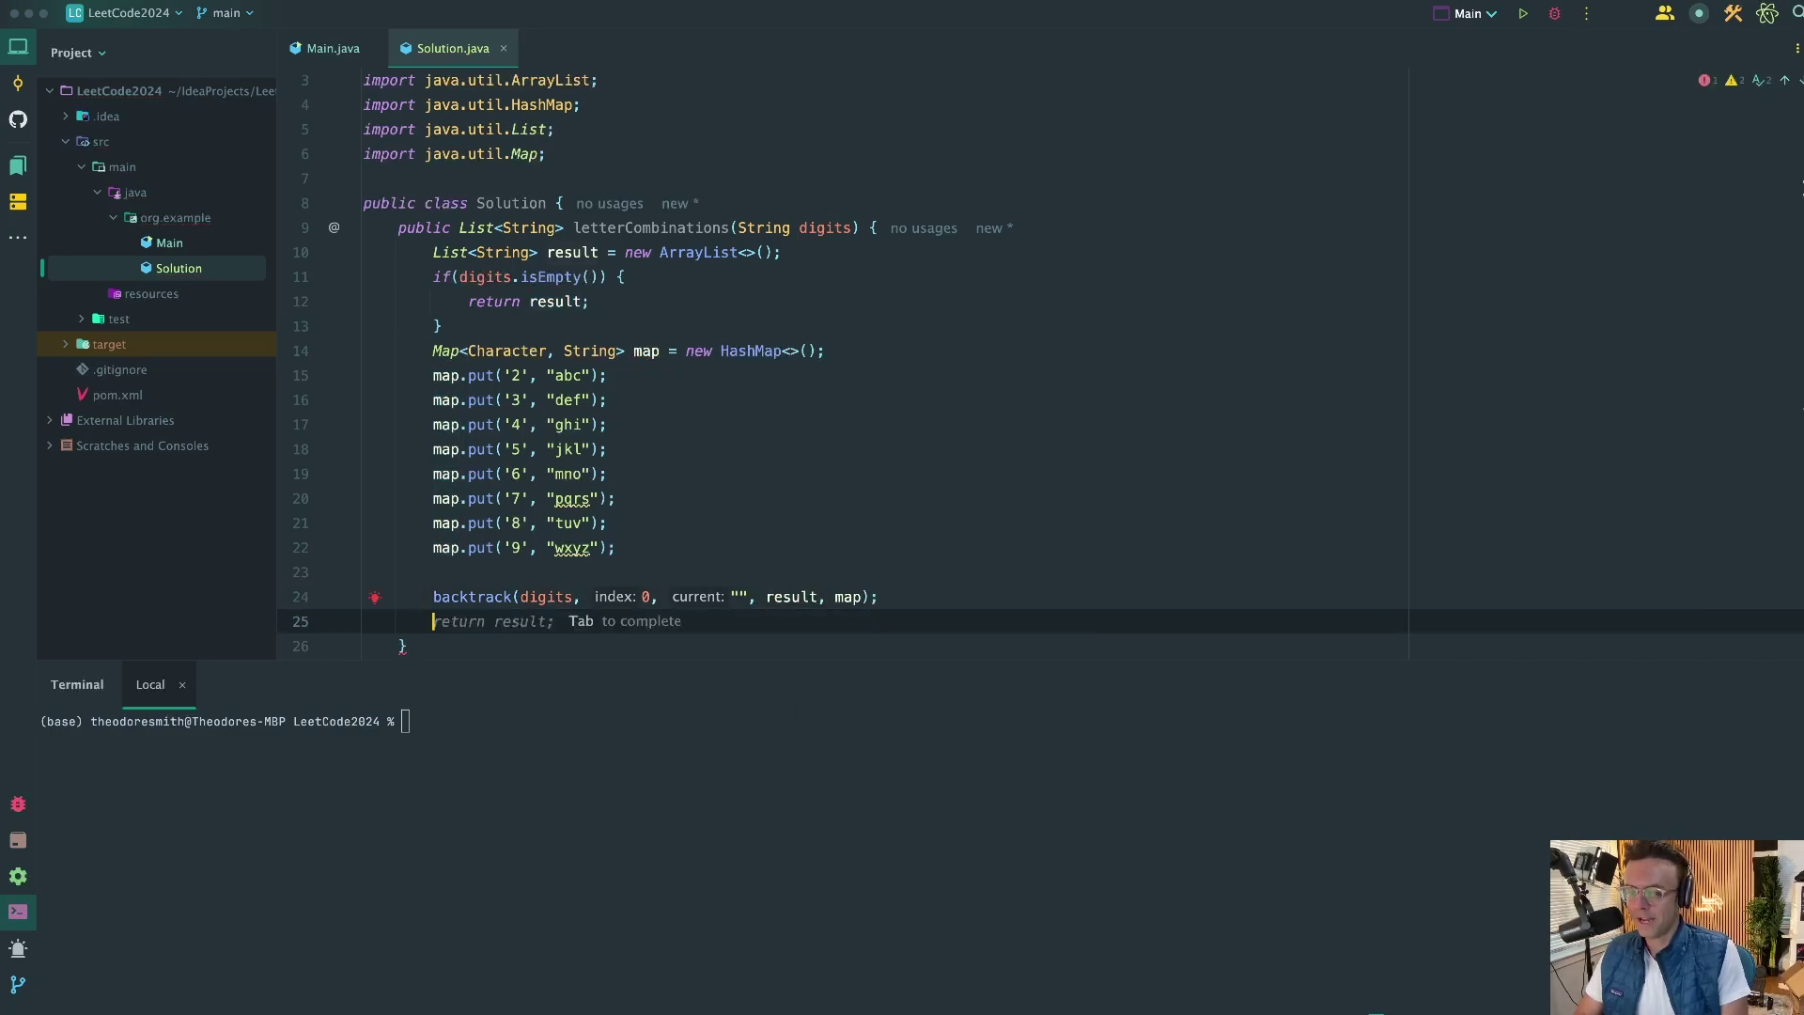
text(result;)
Step: Copy lines 9–38 (letterCombinations plus backtrack) and take IntelliJ out of full screen
click(514, 474)
scroll(515, 473, down, 3)
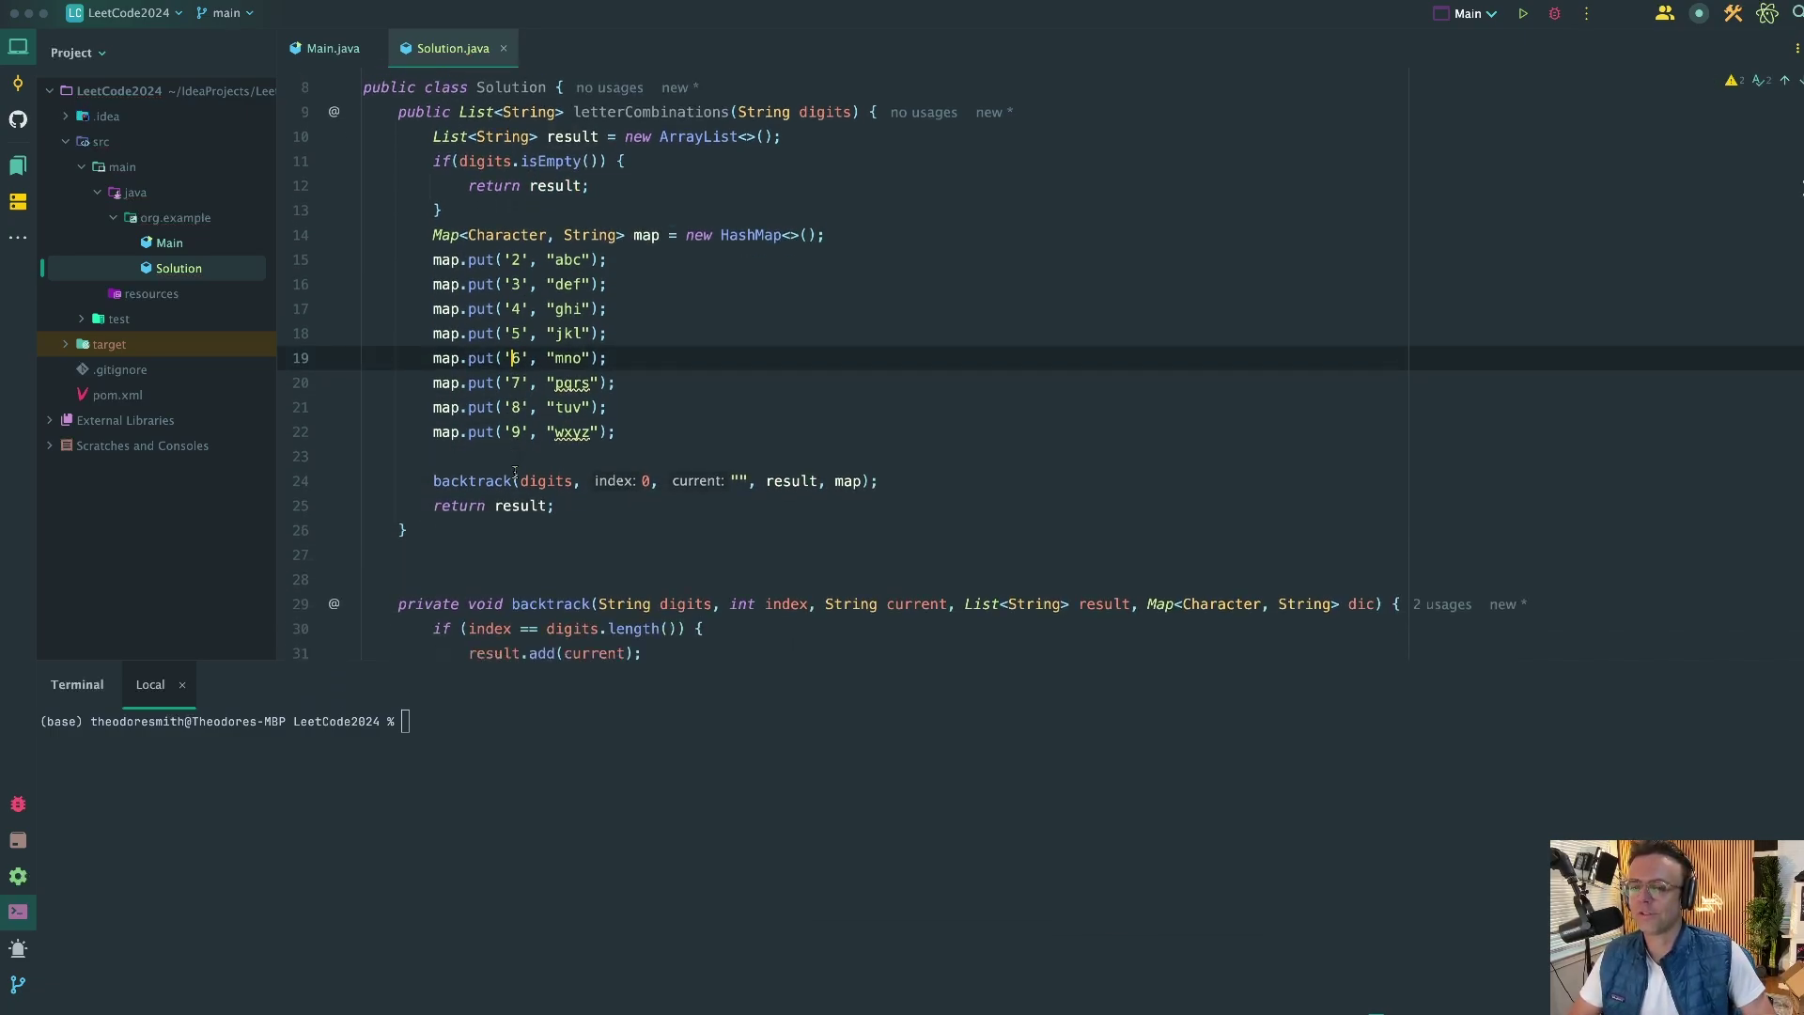
scroll(515, 473, down, 2)
scroll(514, 472, down, 3)
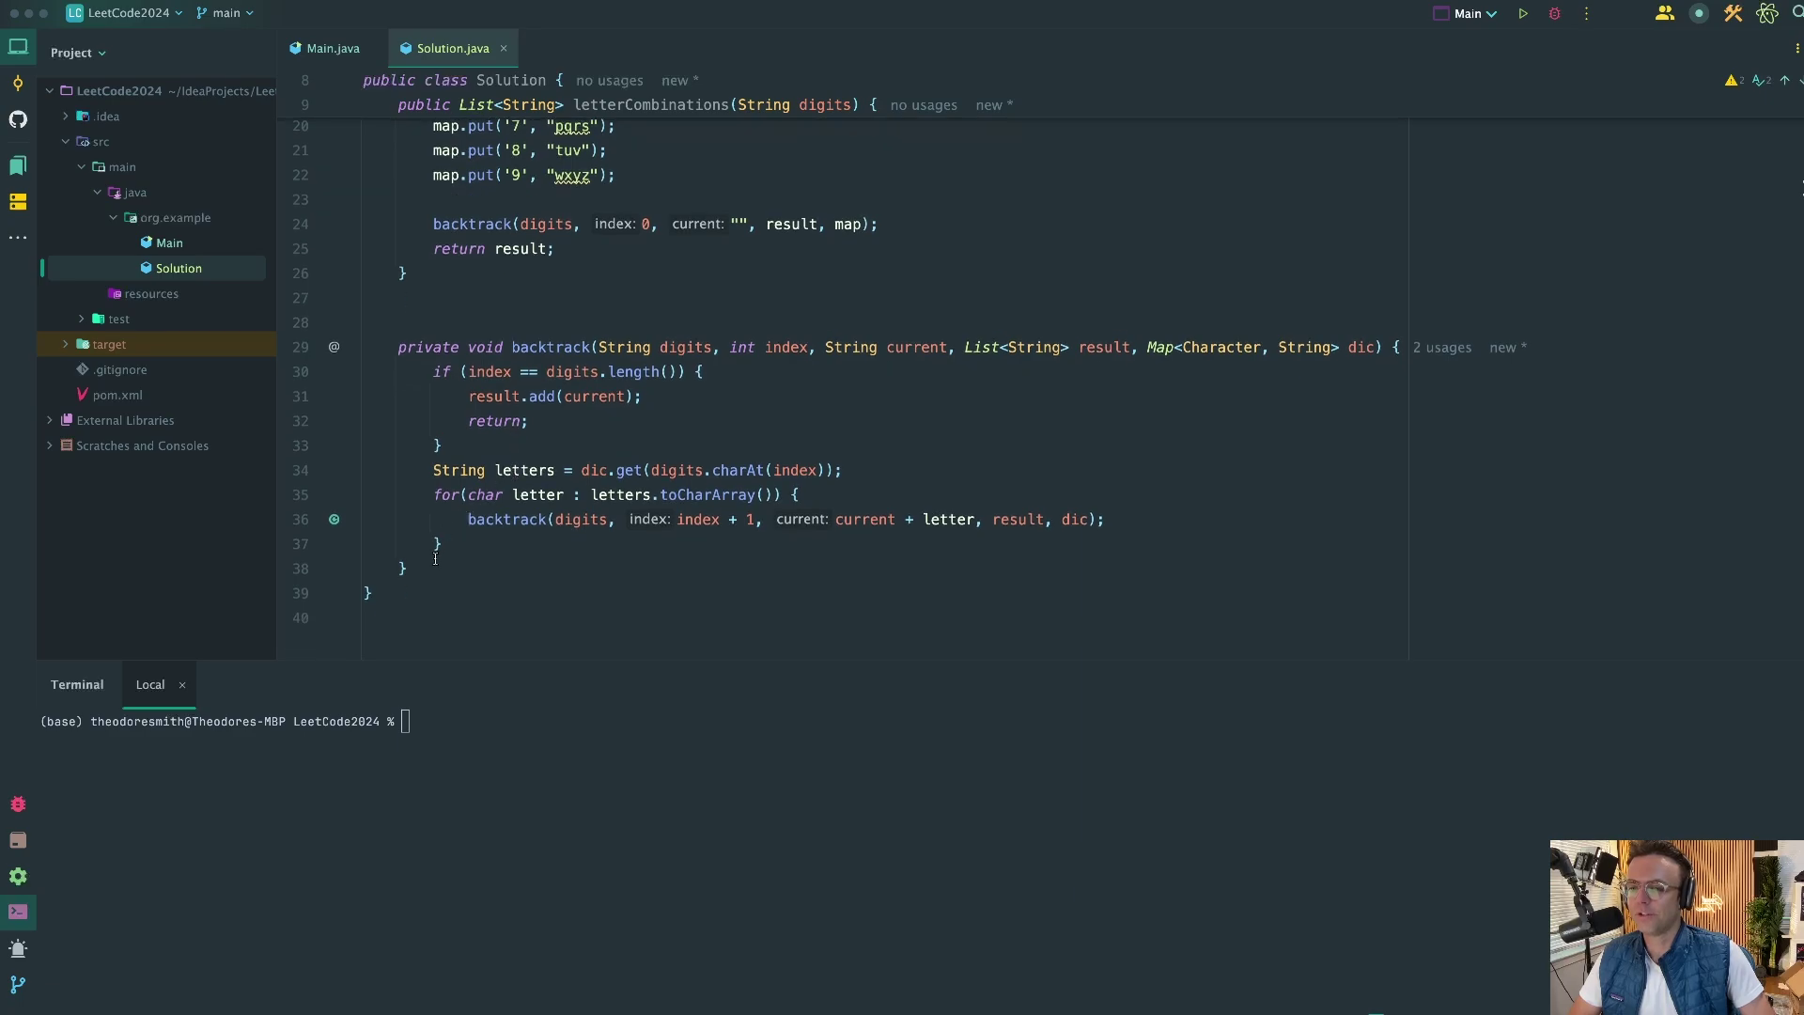
drag(434, 559, 347, 291)
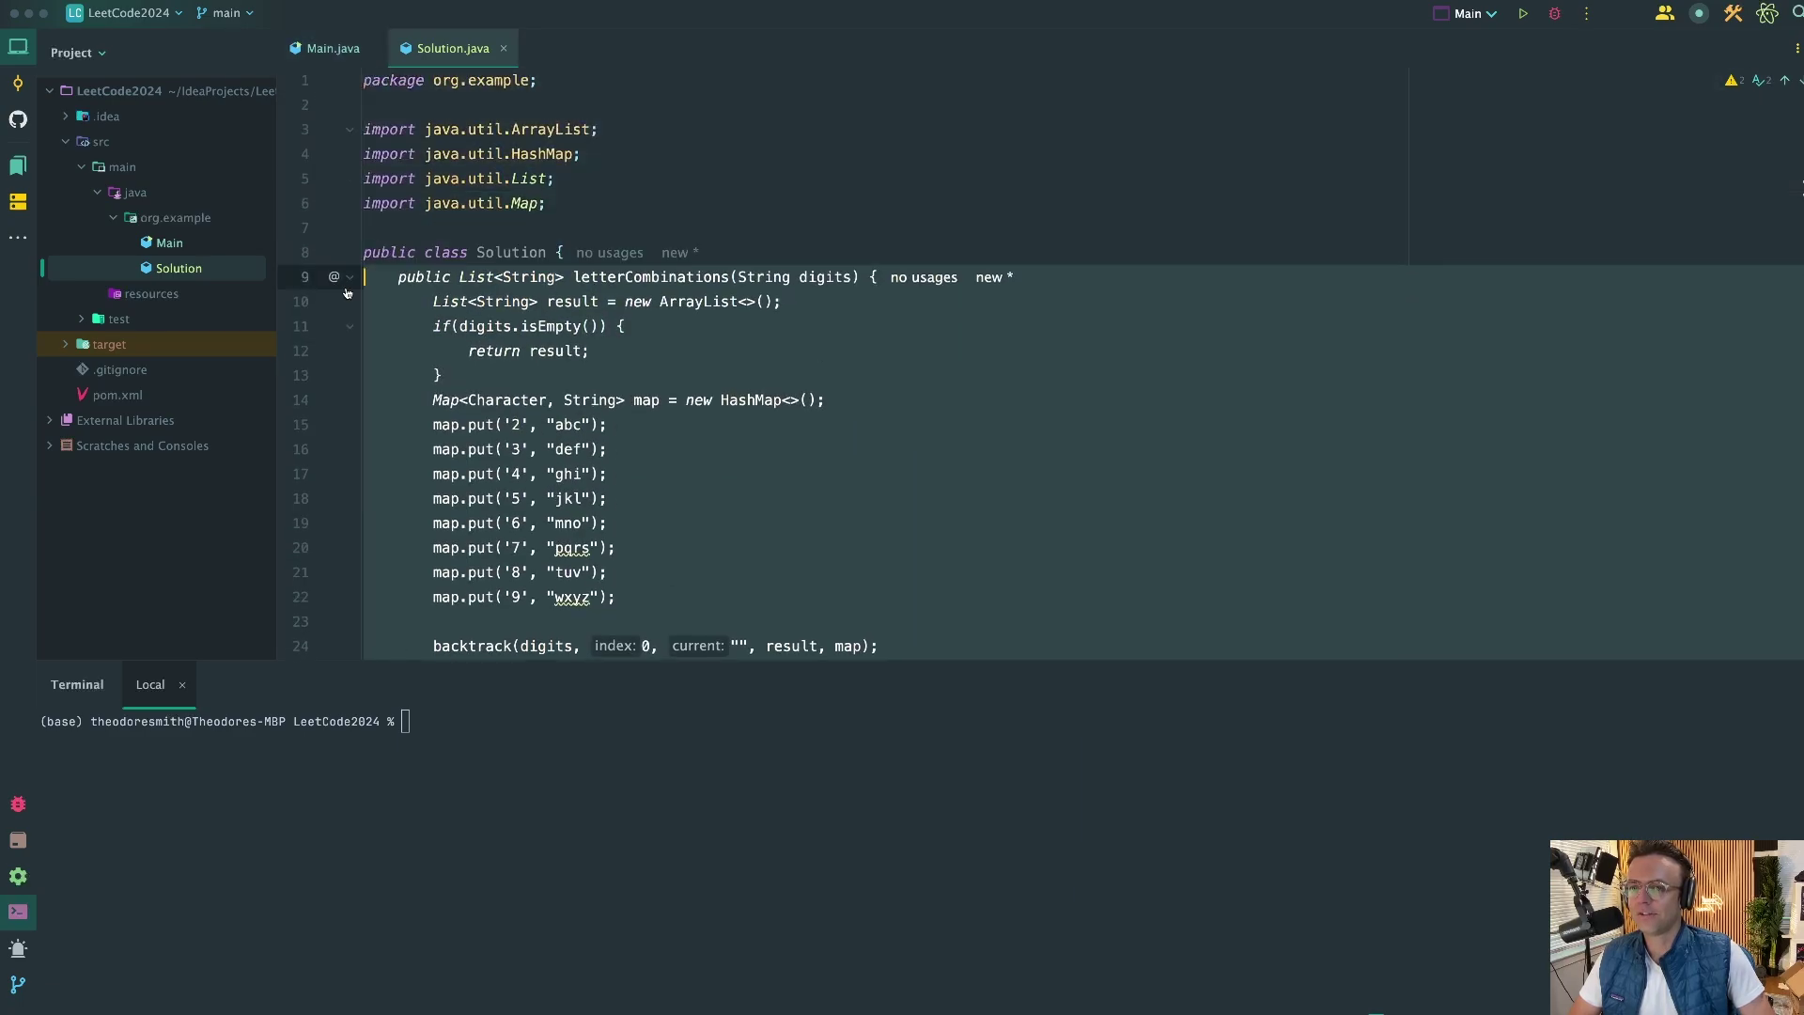
right_click(465, 272)
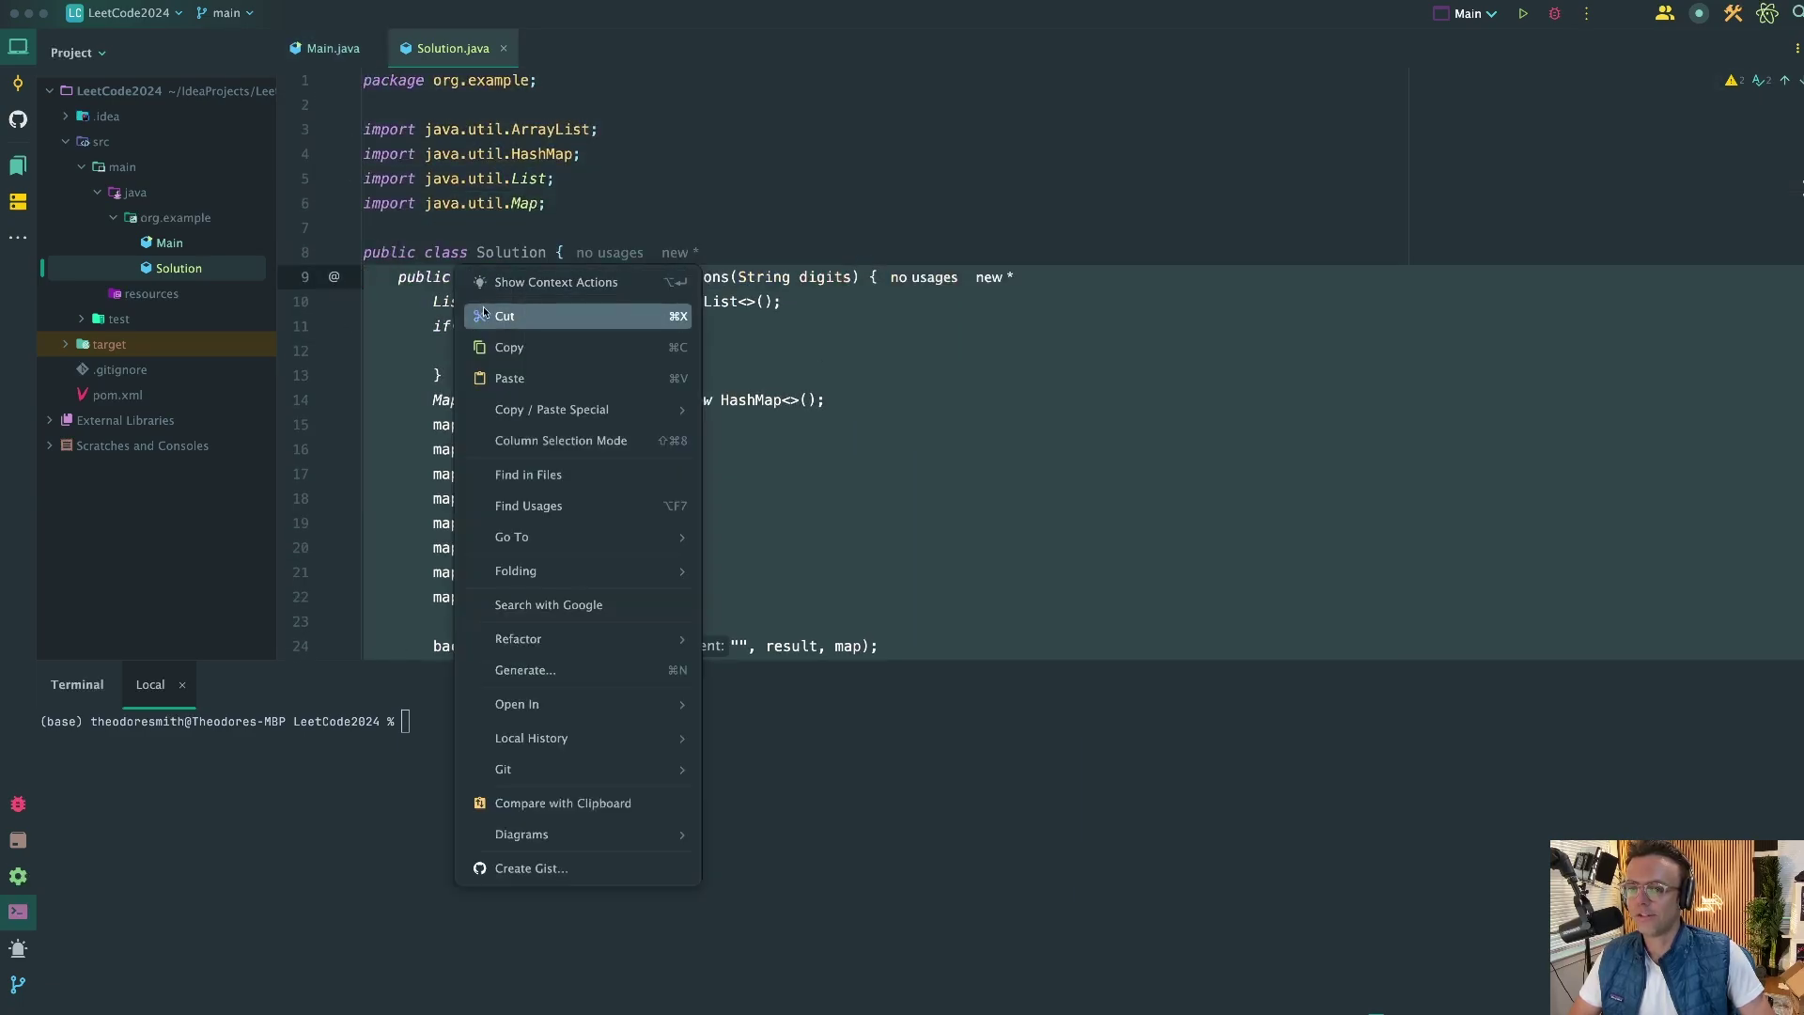
click(508, 347)
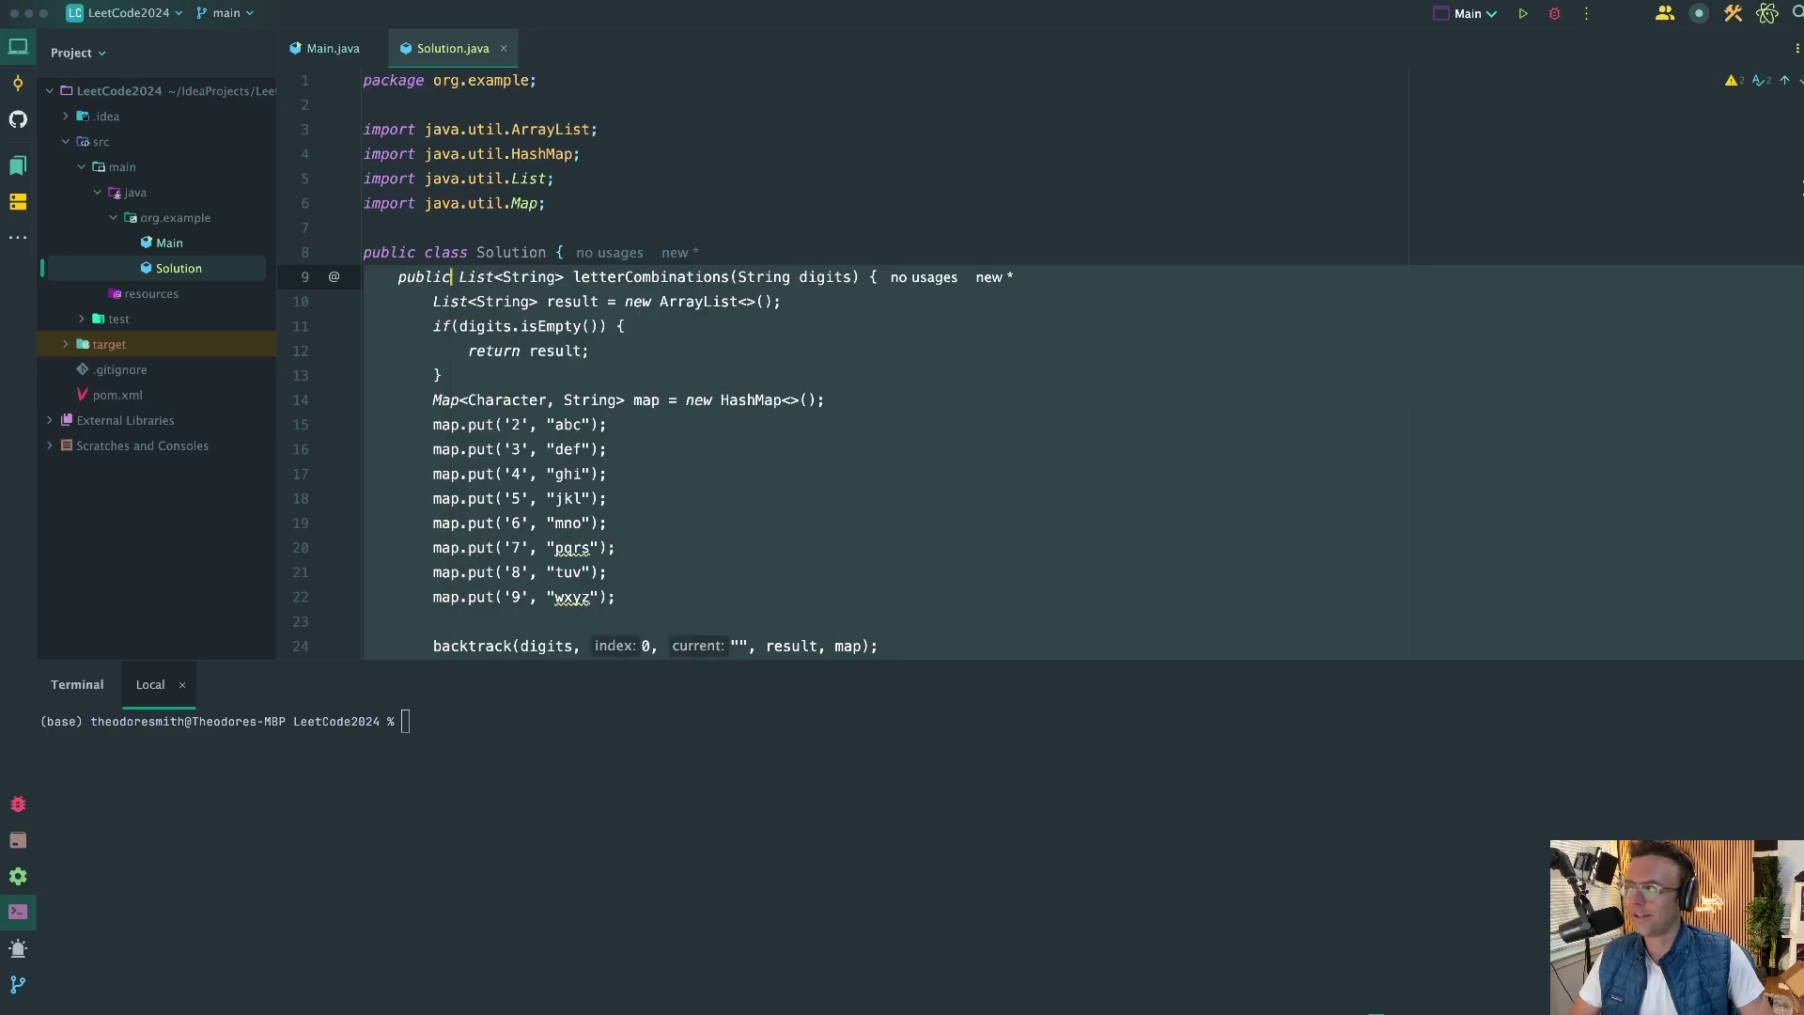
click(182, 8)
click(465, 72)
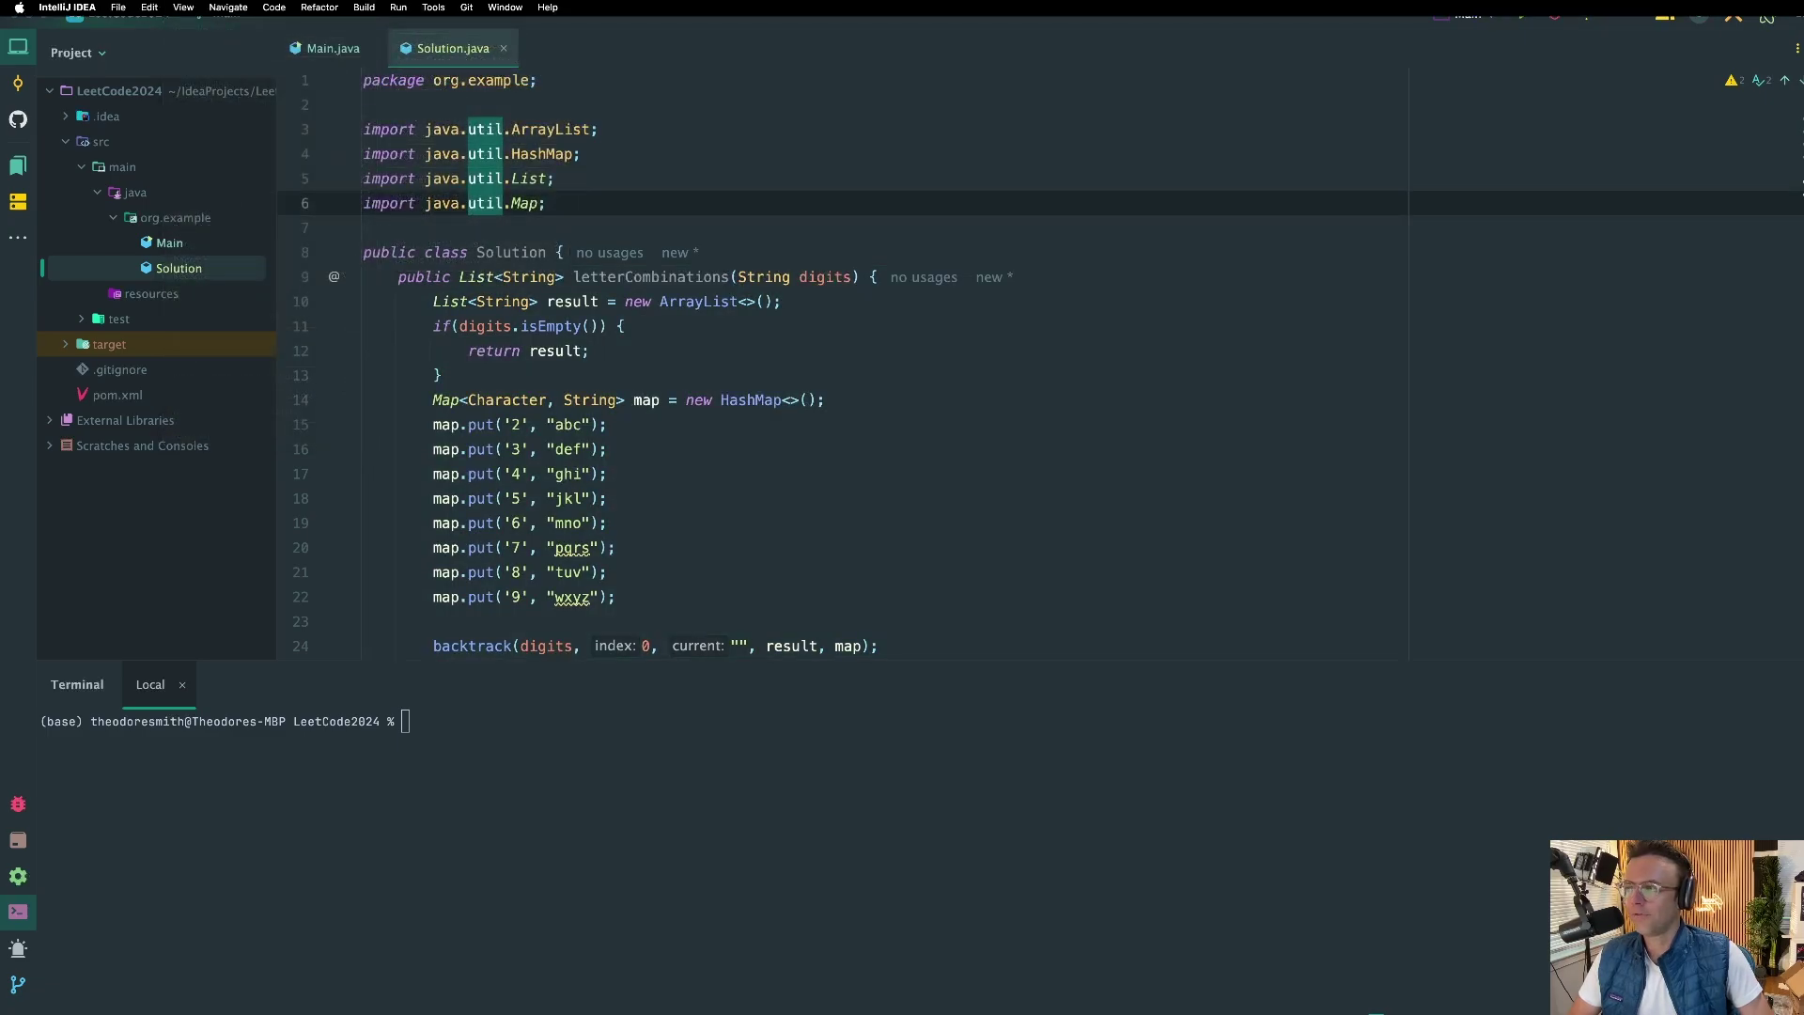
Step: Replace LeetCode's letterCombinations stub with the pasted solution, fix its indent, and run it
key(super+Tab)
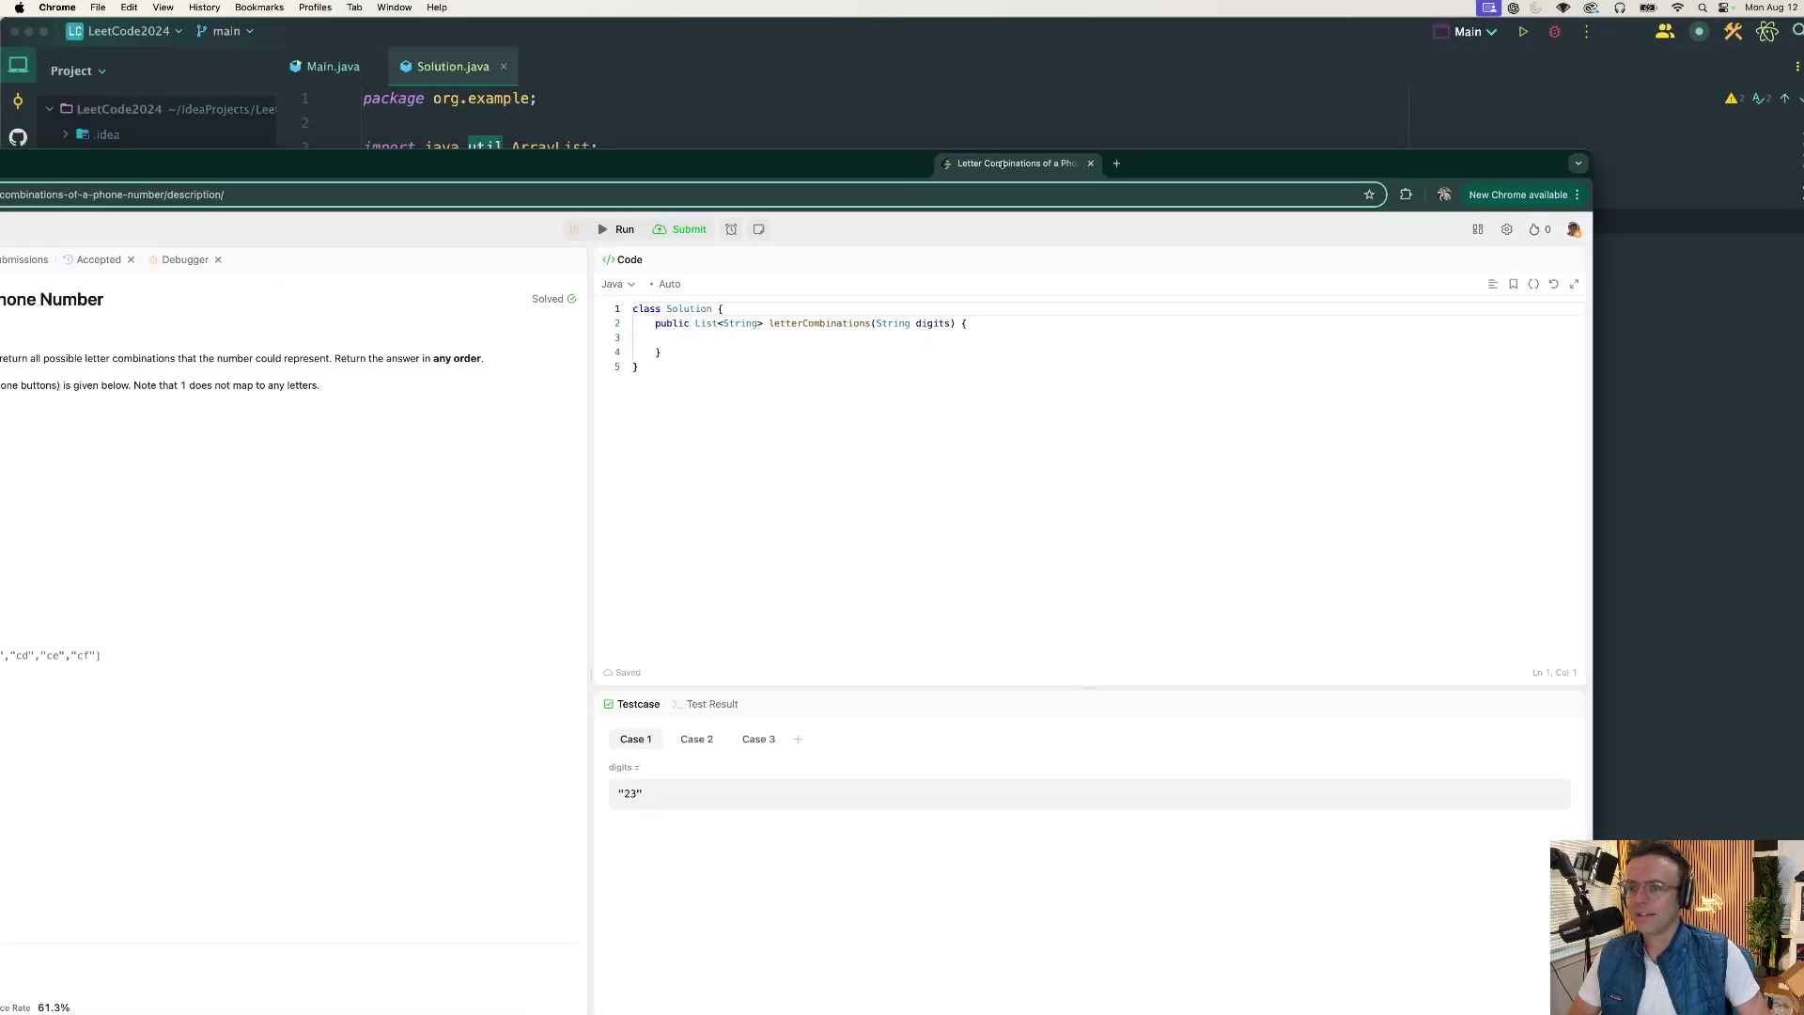
click(1013, 278)
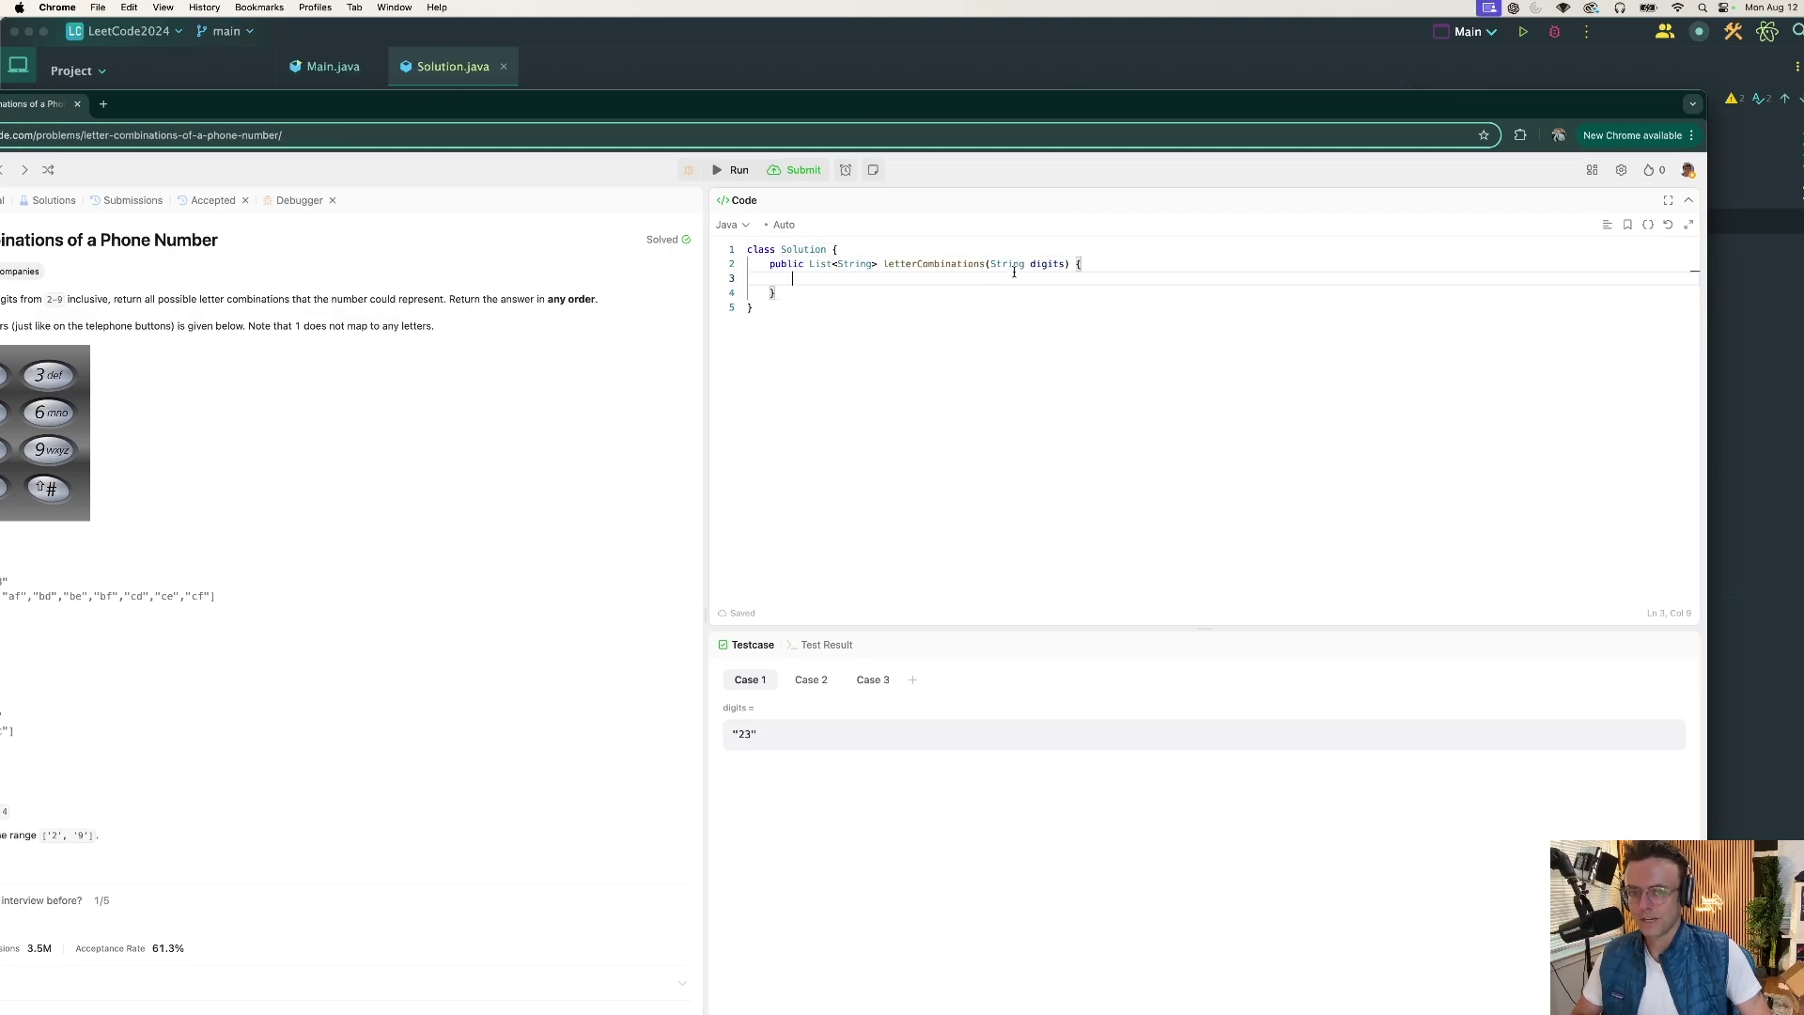
drag(776, 291, 767, 263)
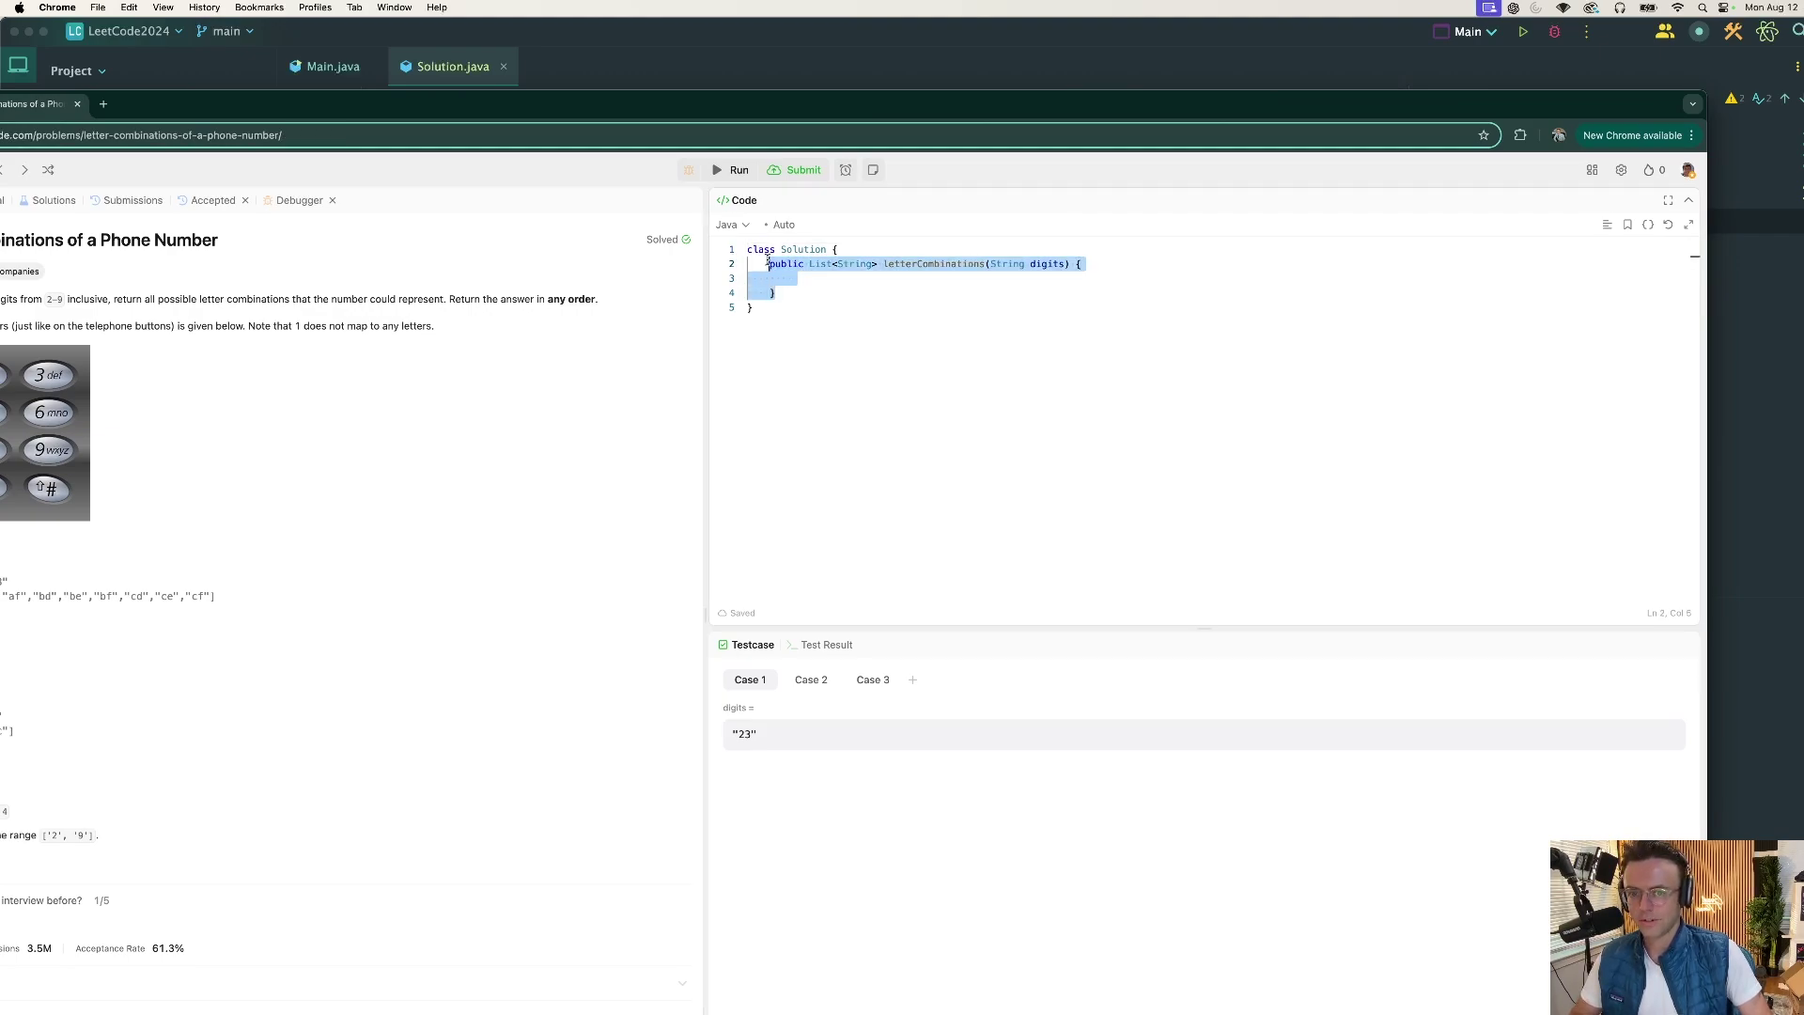
key(BackSpace)
key(ctrl+v)
scroll(1008, 301, up, 3)
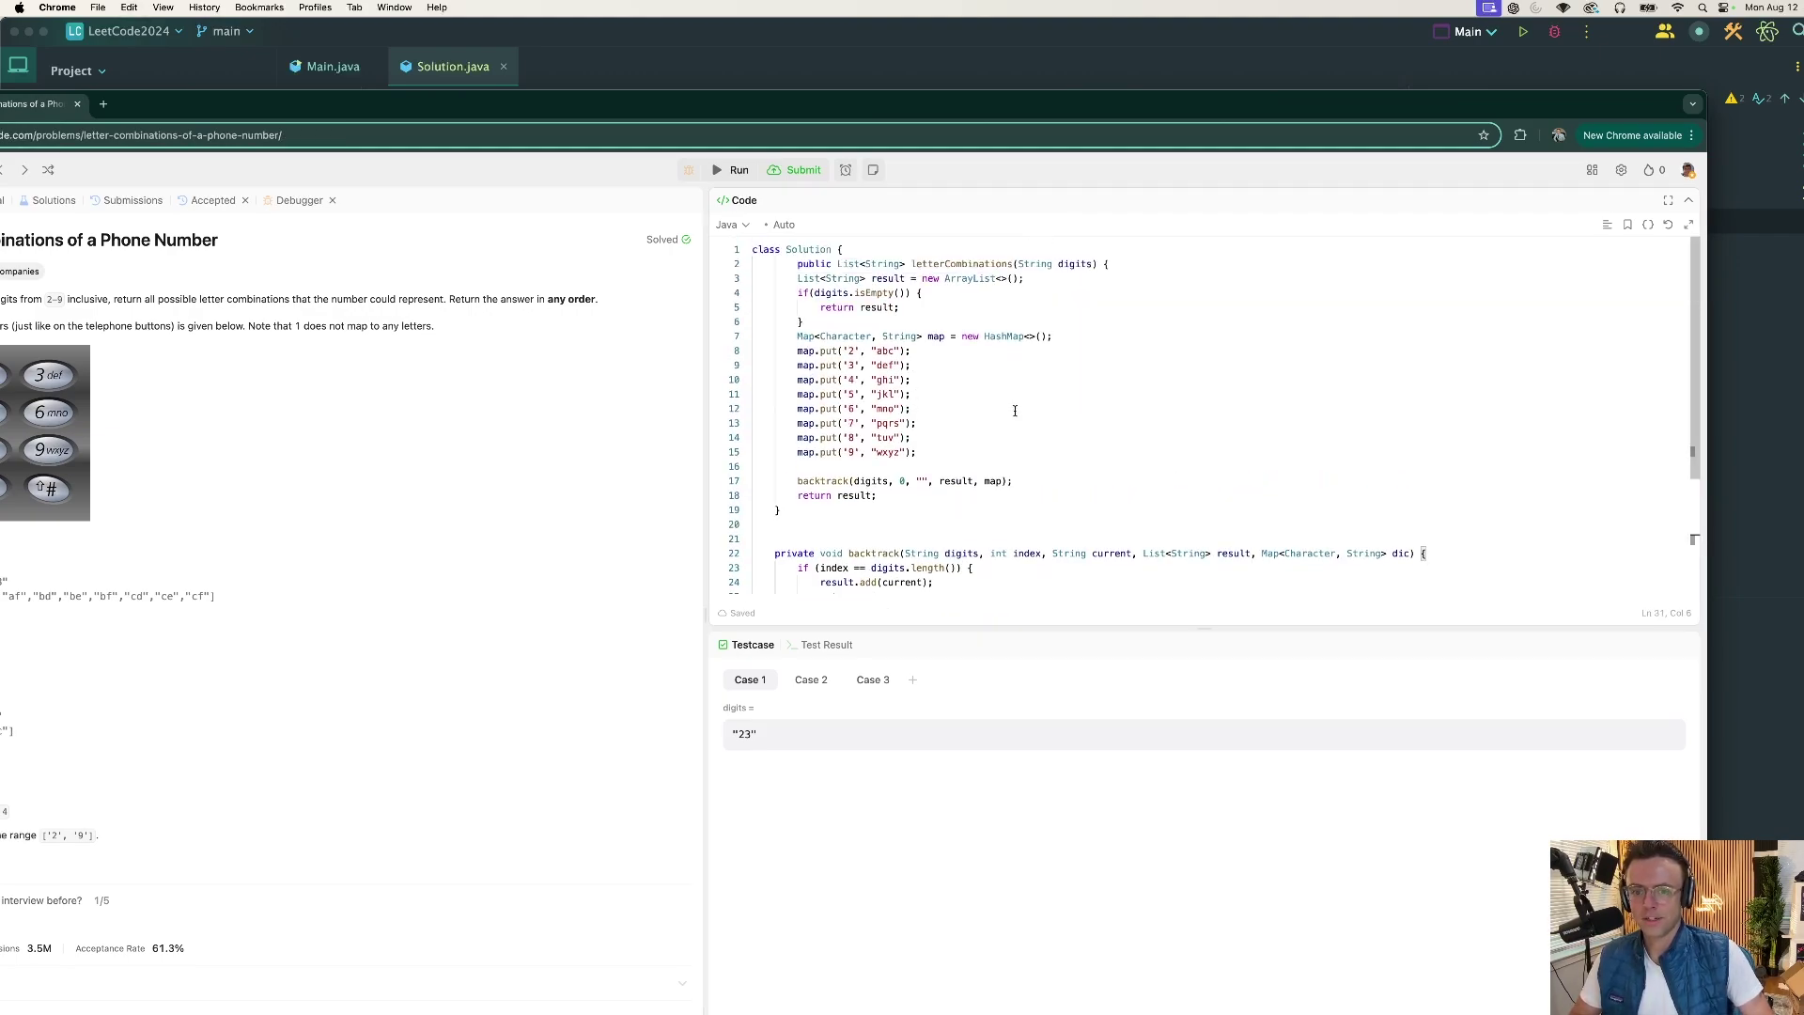
click(798, 264)
key(BackSpace)
scroll(981, 384, down, 1)
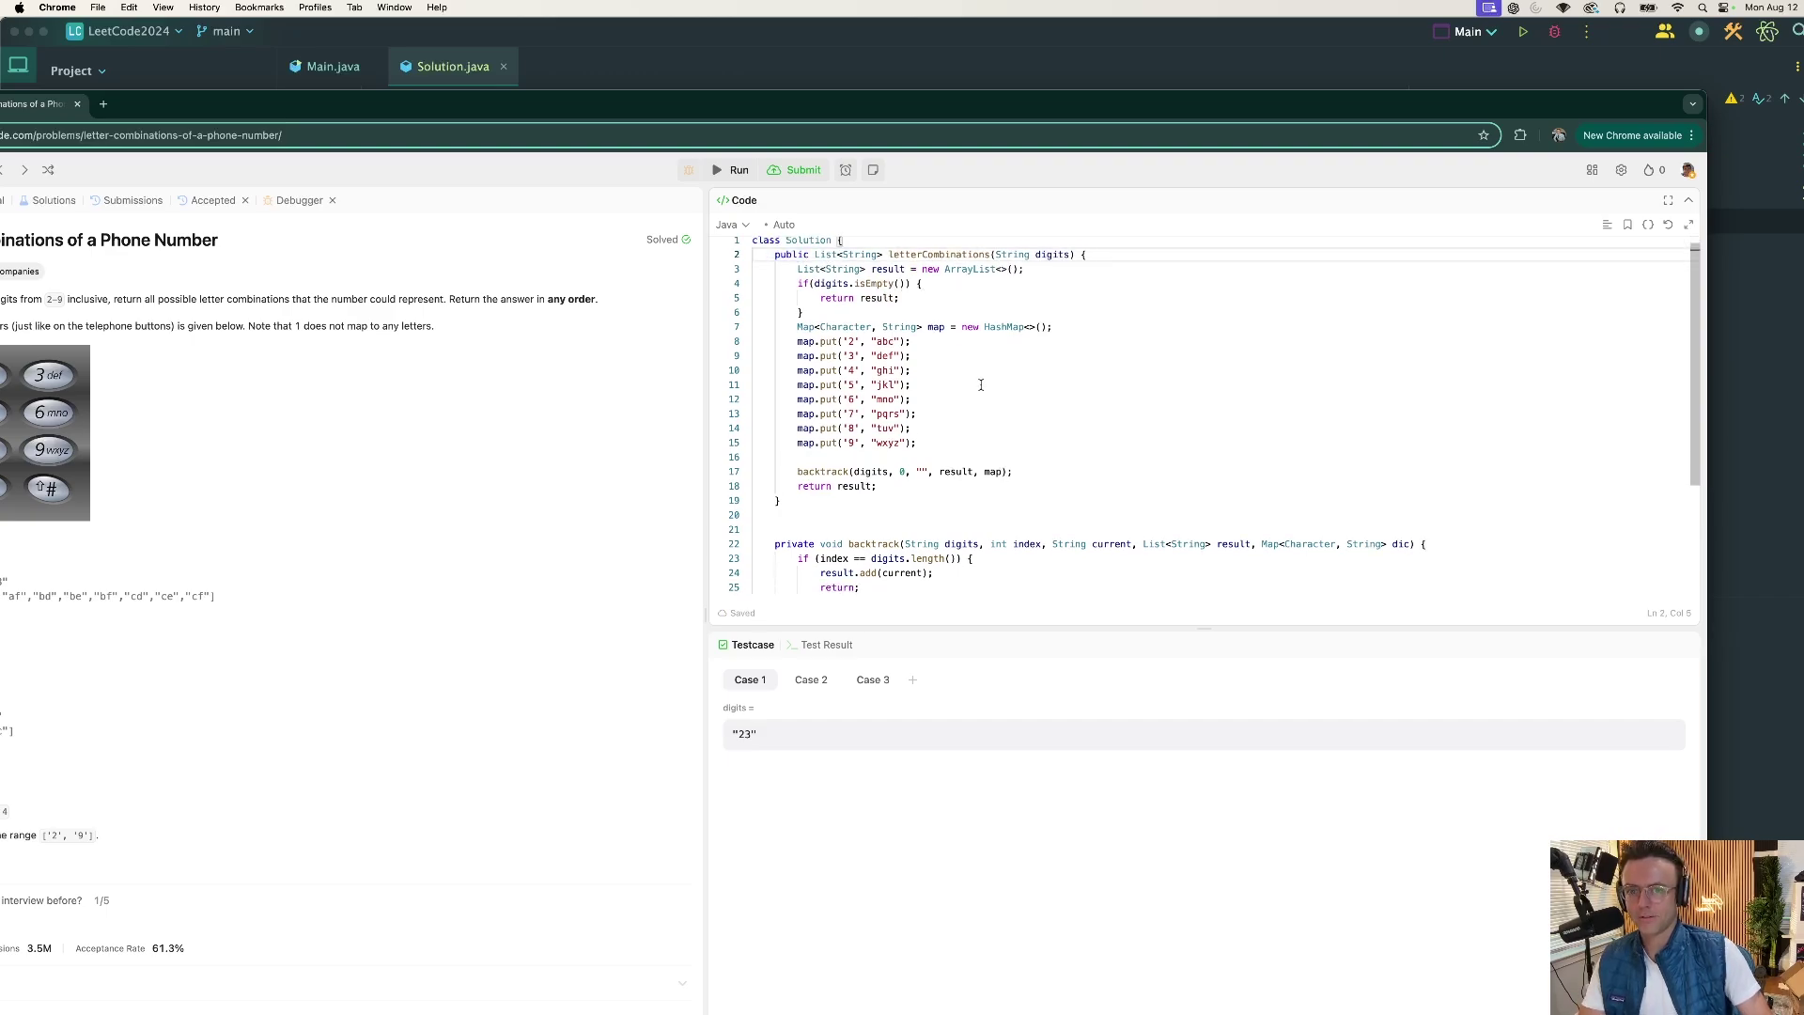
scroll(980, 384, down, 5)
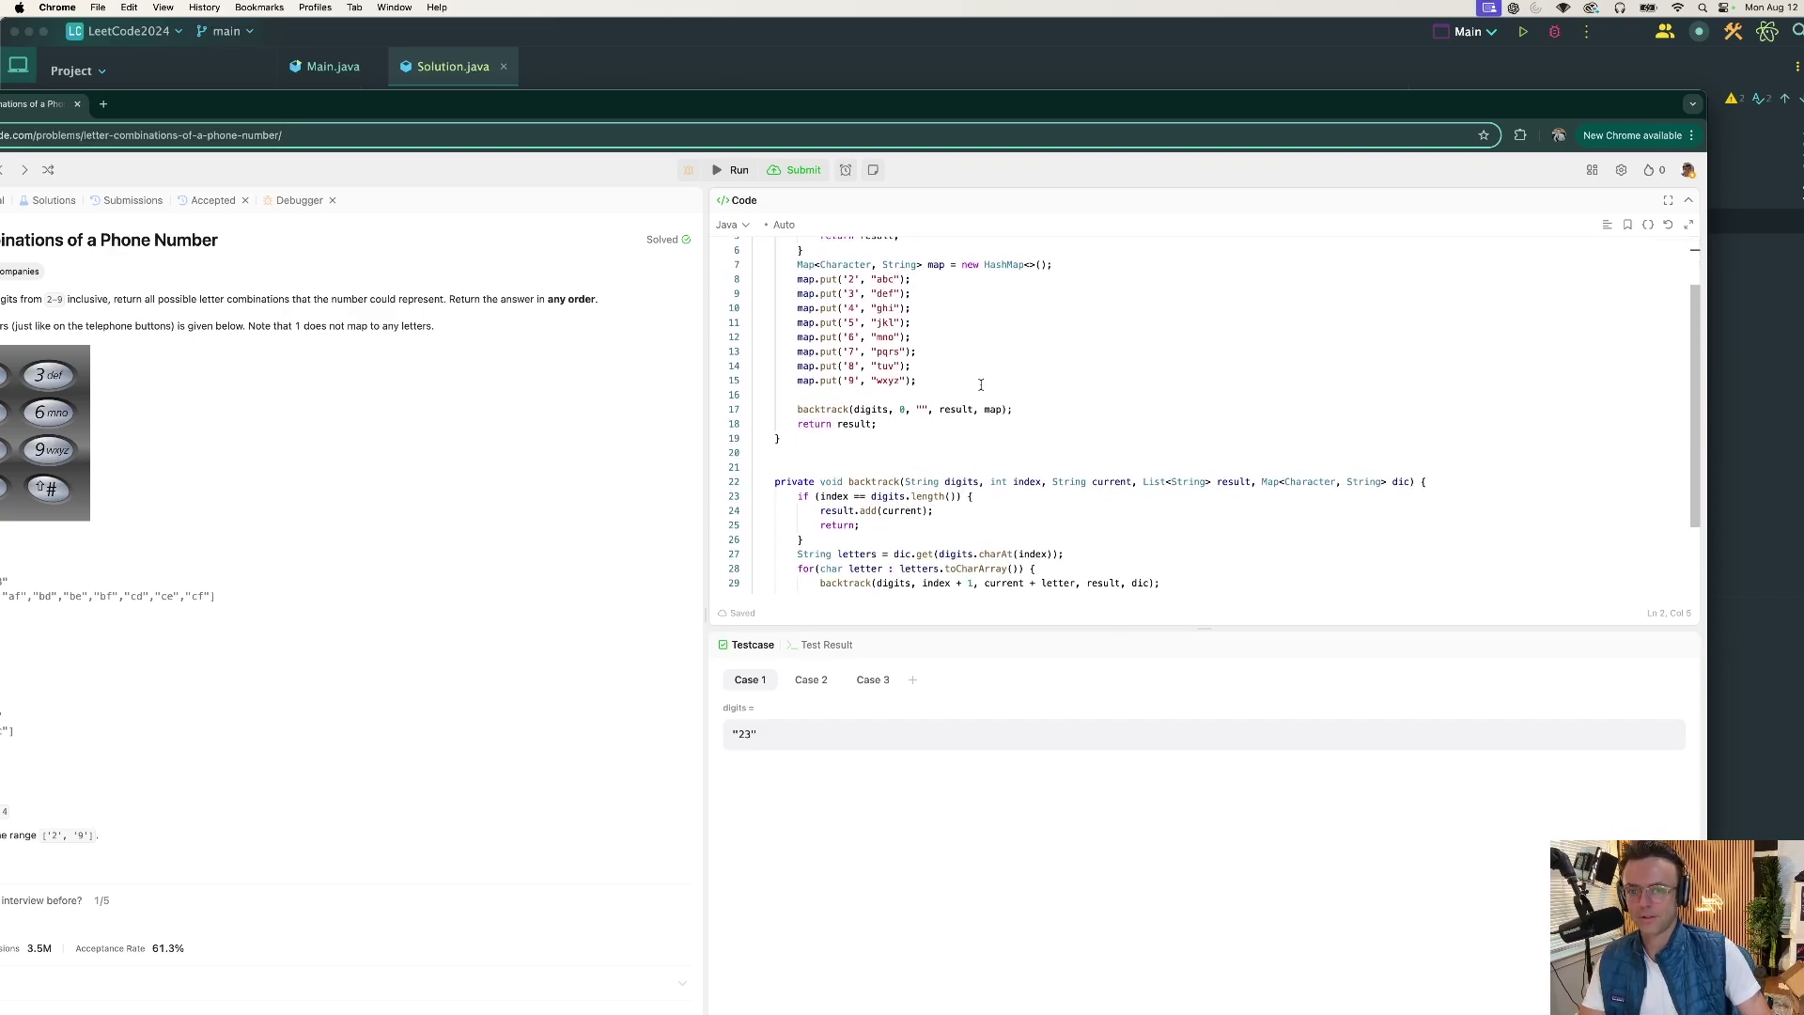
click(732, 170)
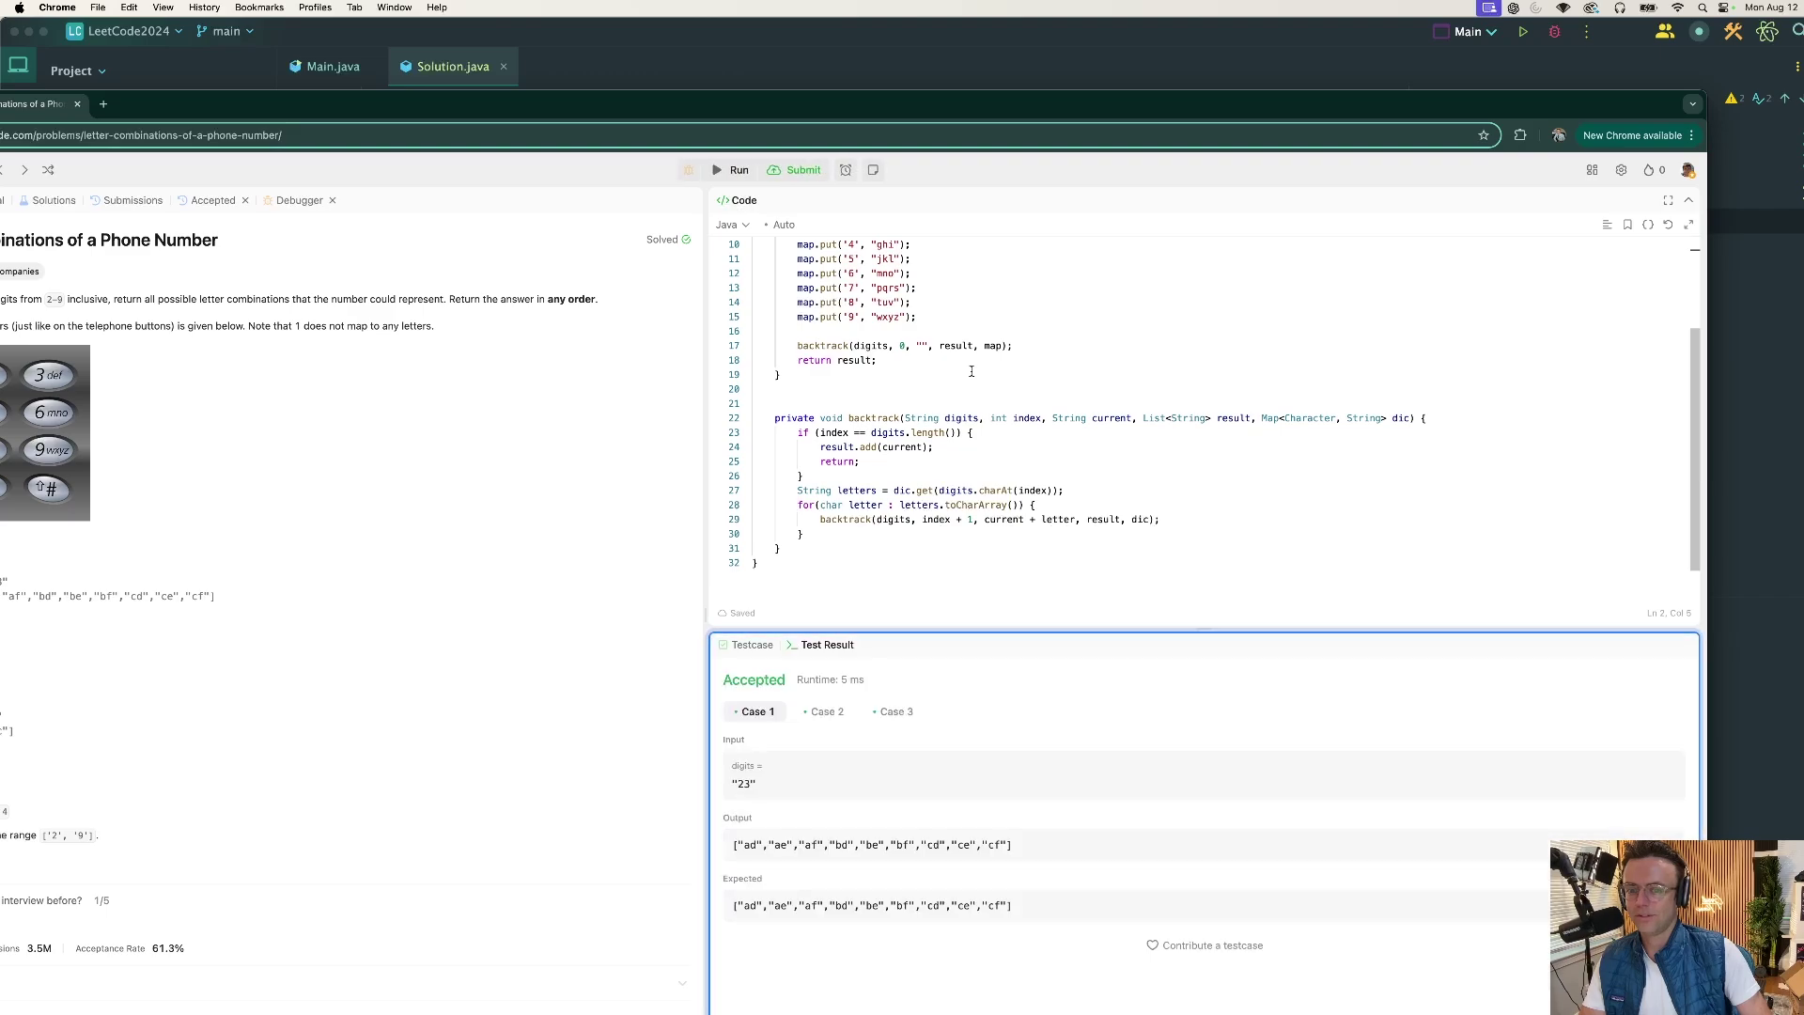
Step: Submit the solution, then view and close its time and space complexity analyses
click(798, 170)
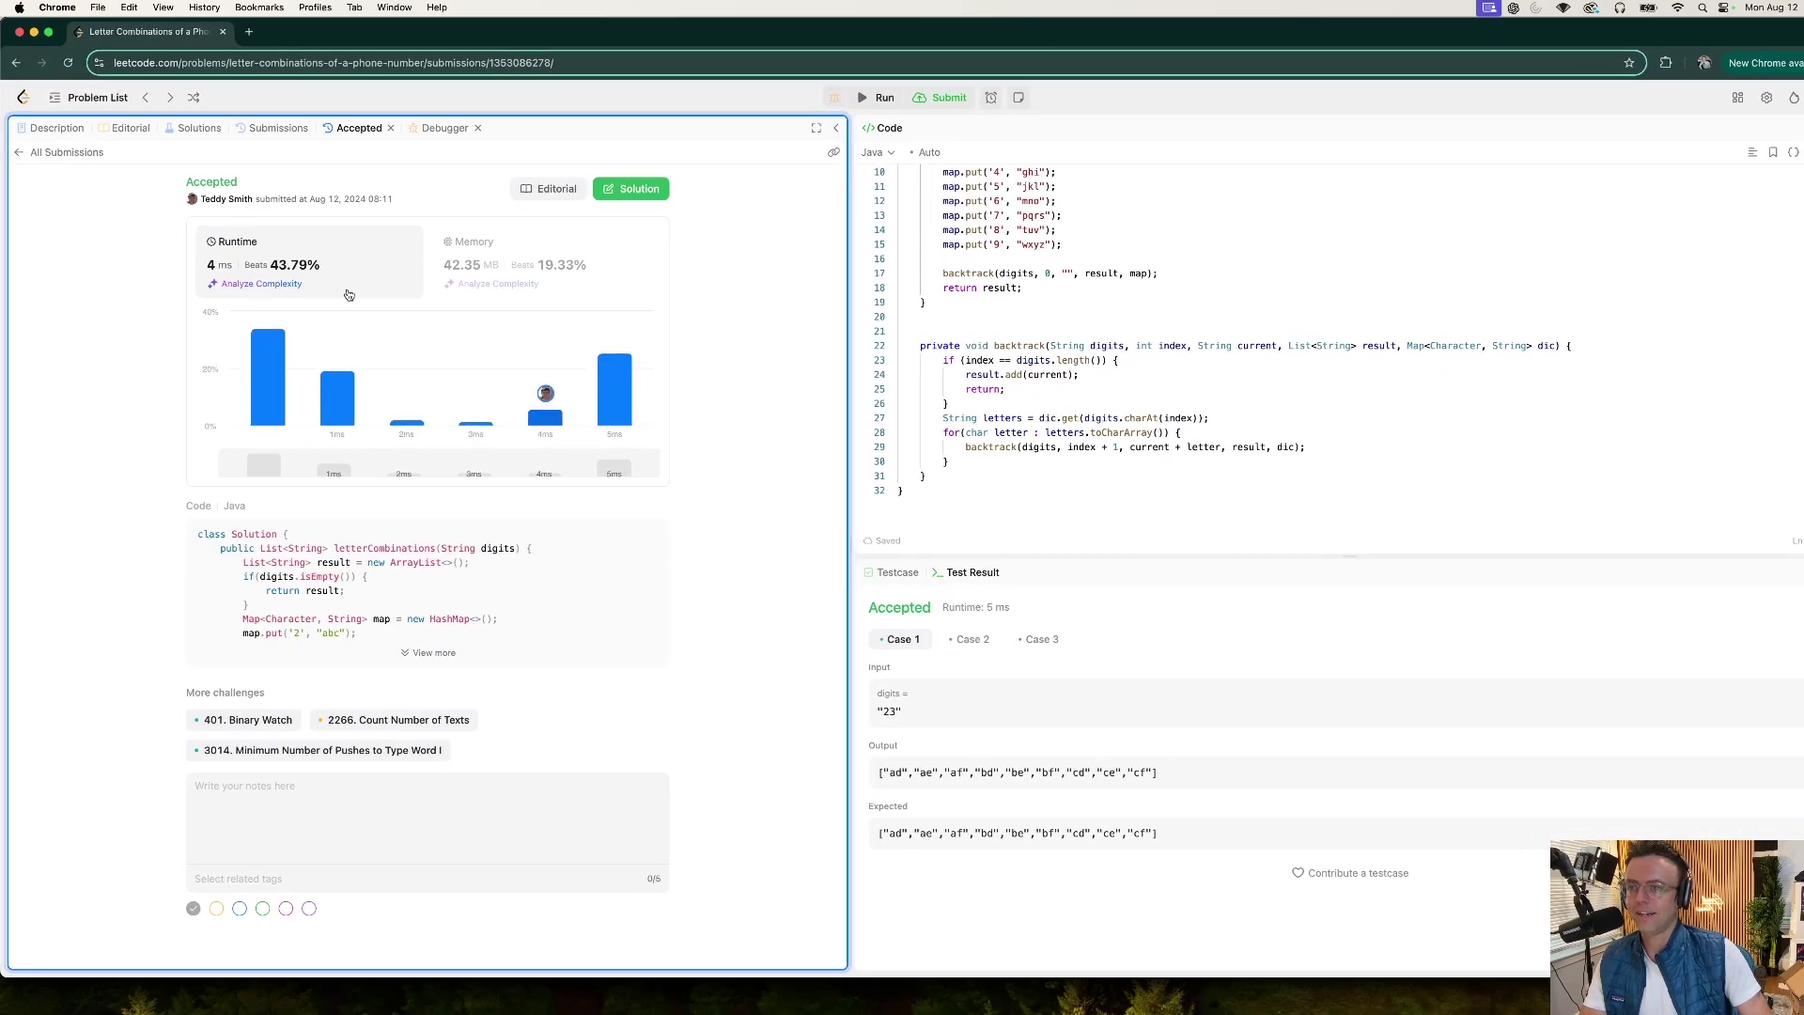
click(282, 283)
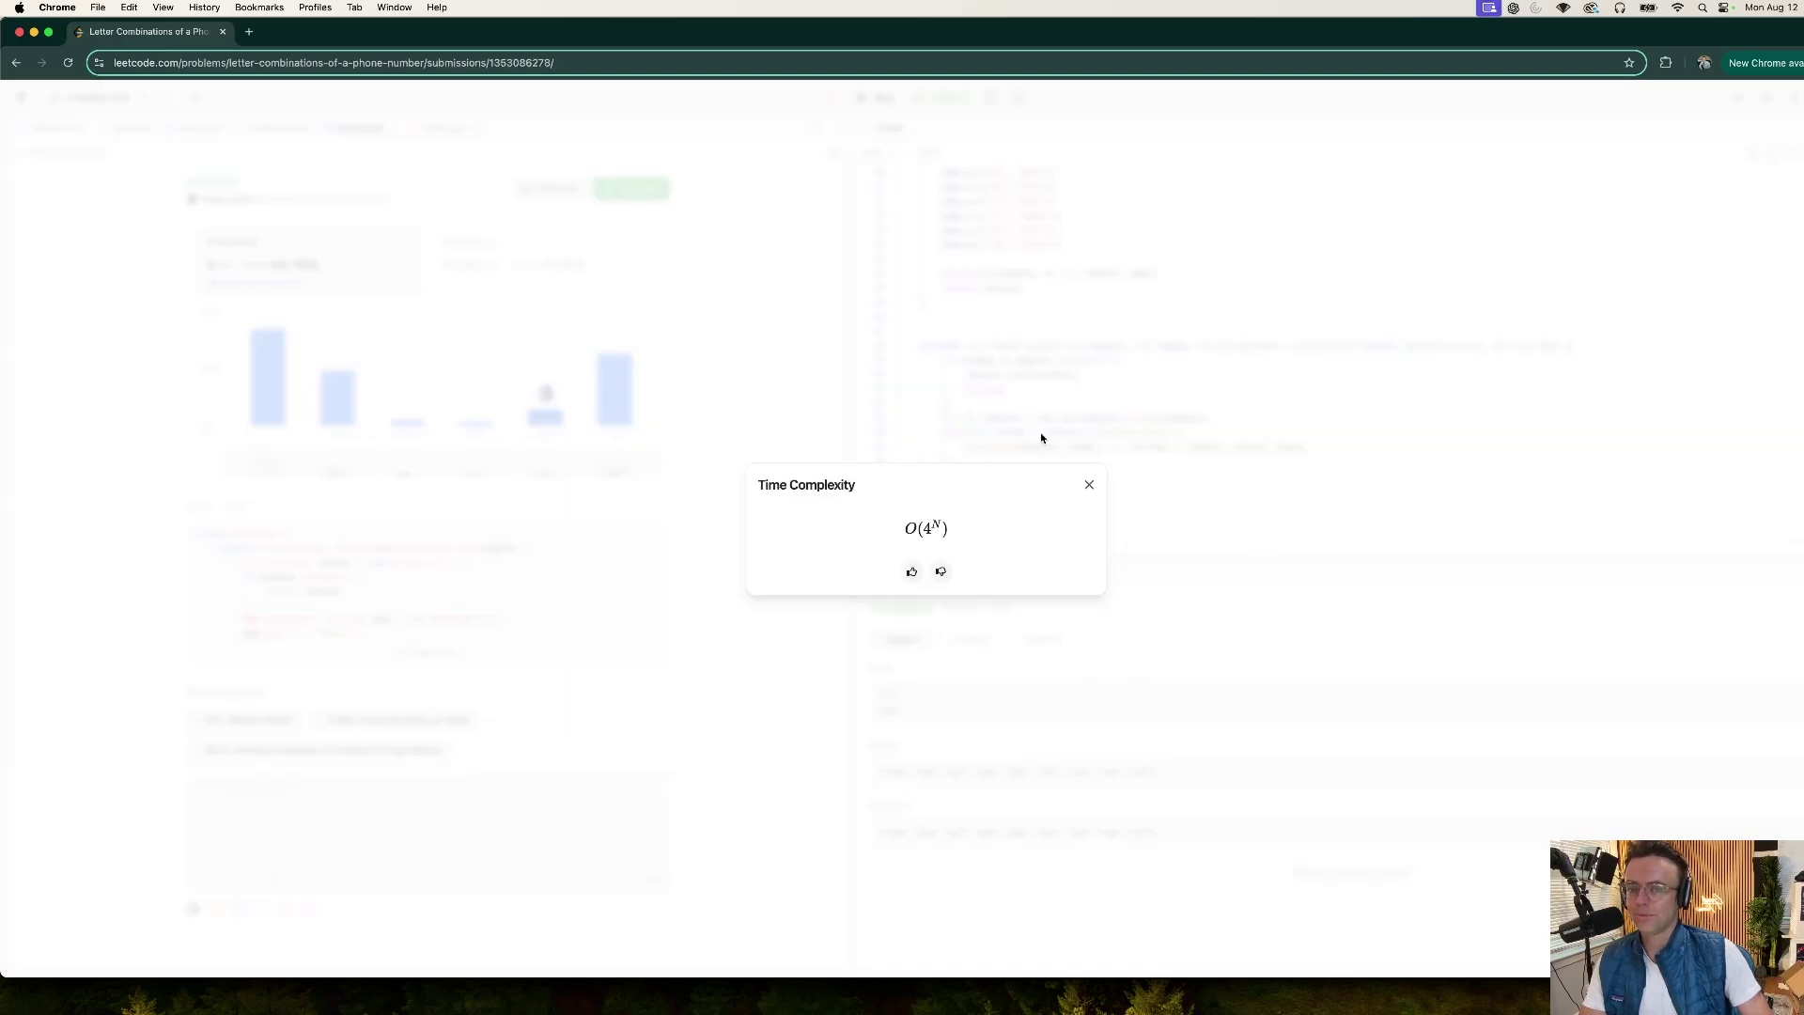
click(1088, 485)
click(507, 261)
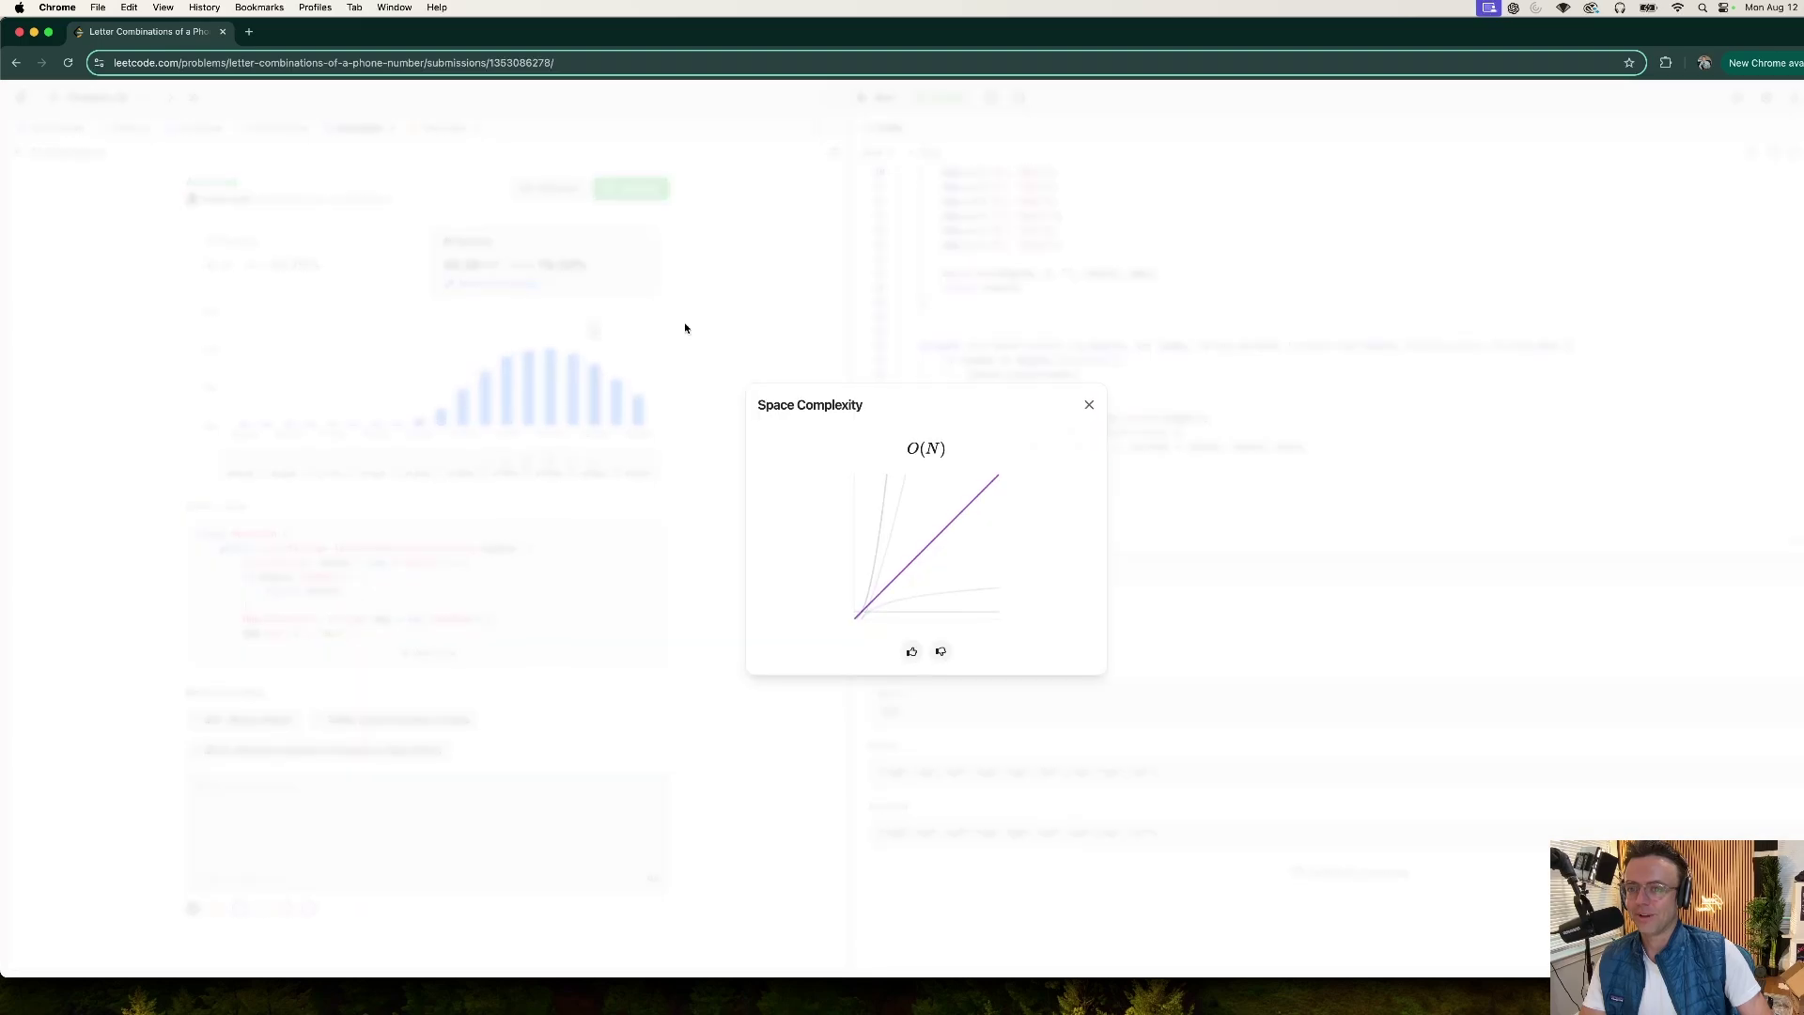
click(1088, 405)
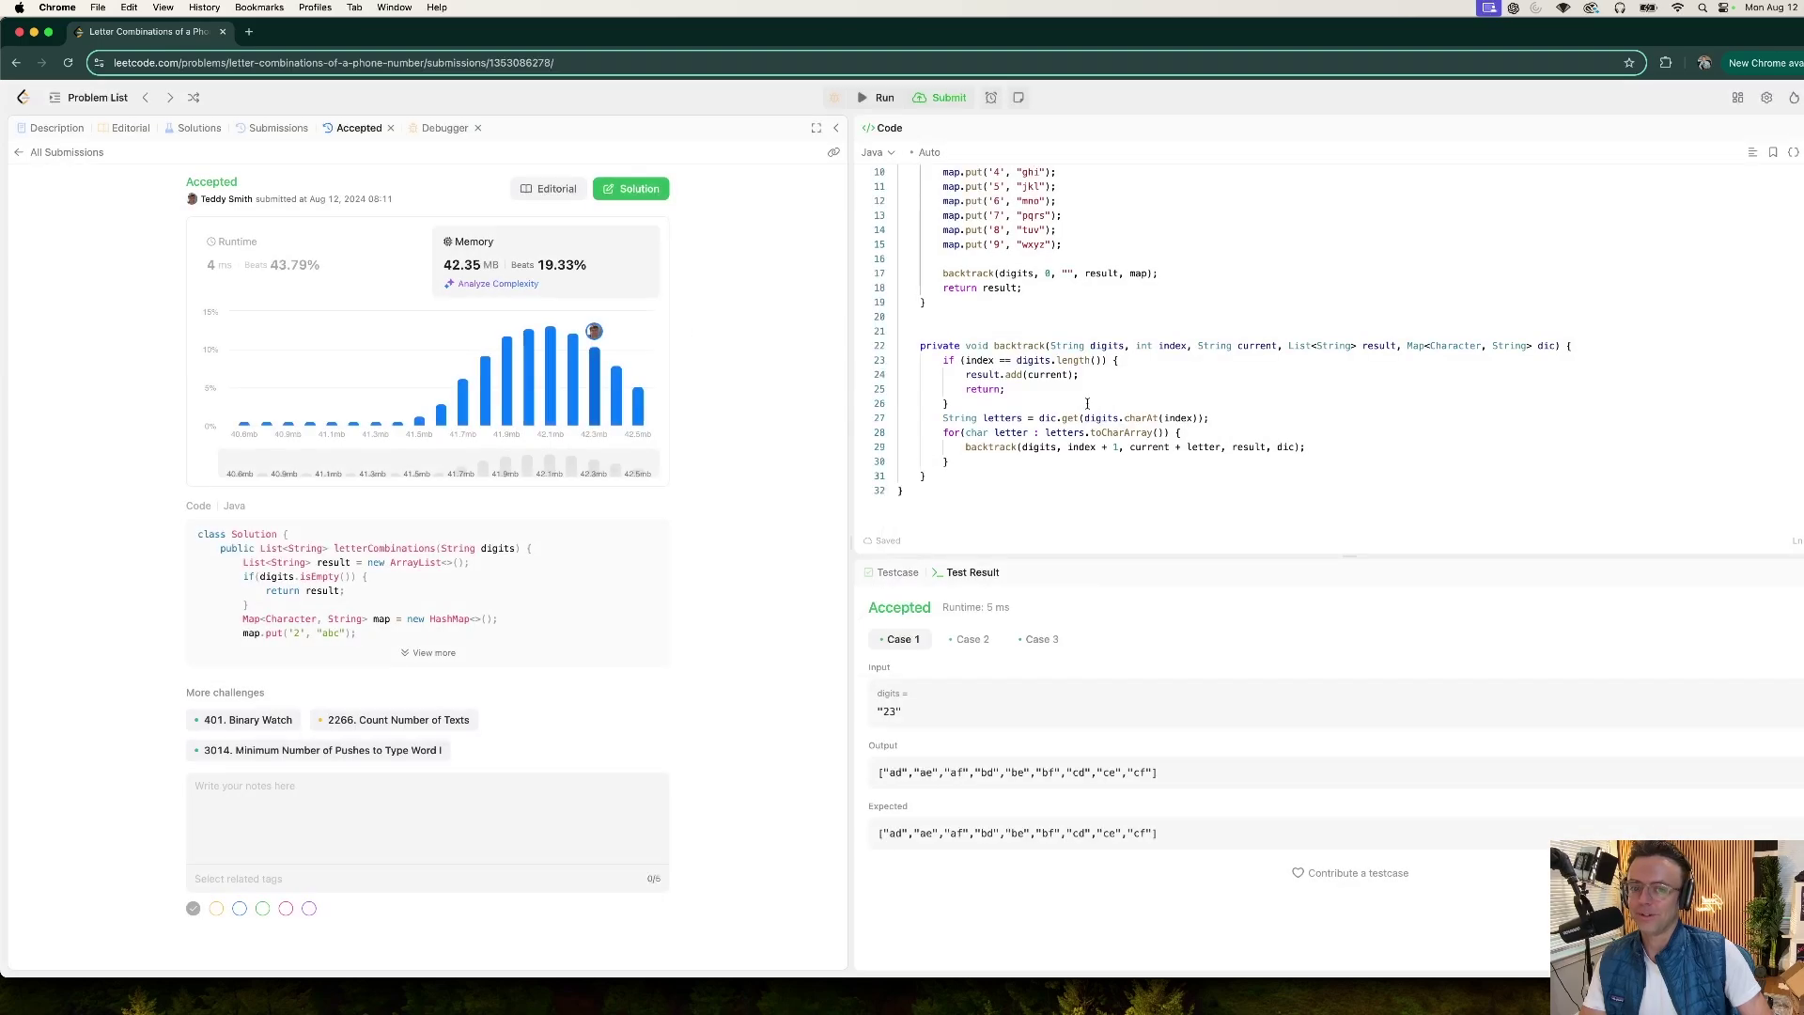
scroll(1100, 393, up, 1)
scroll(1099, 393, down, 2)
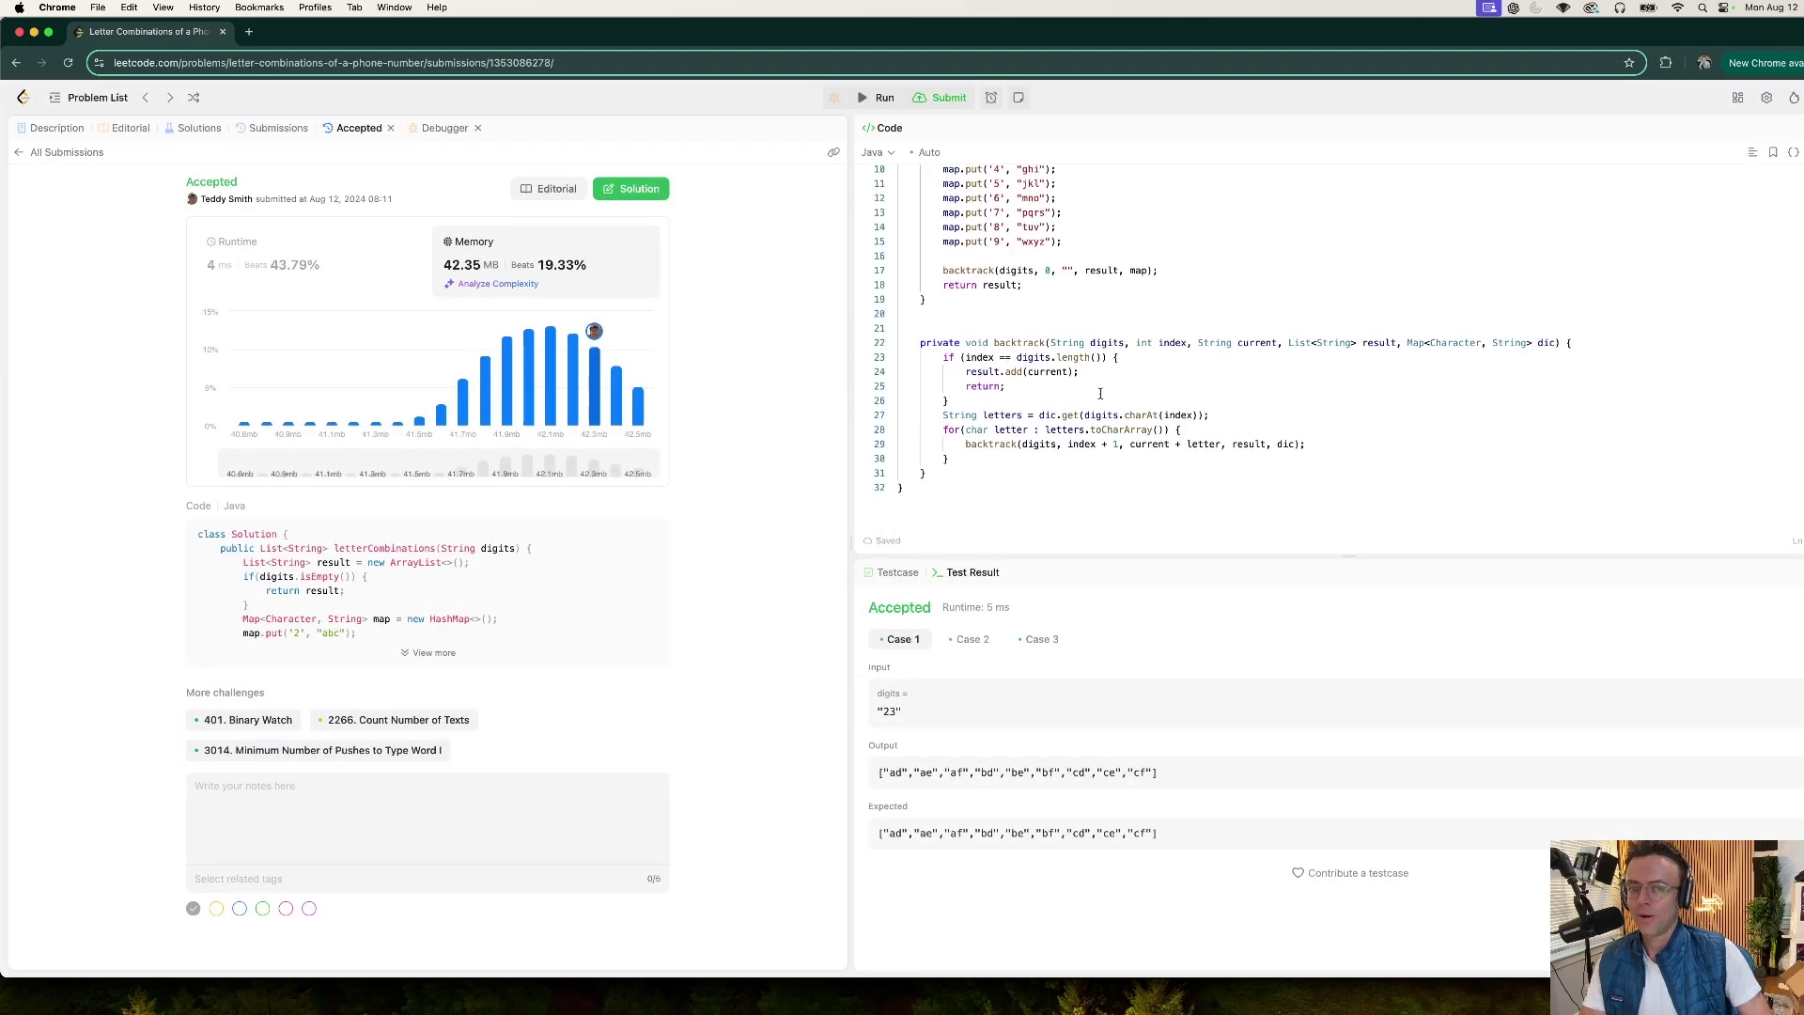